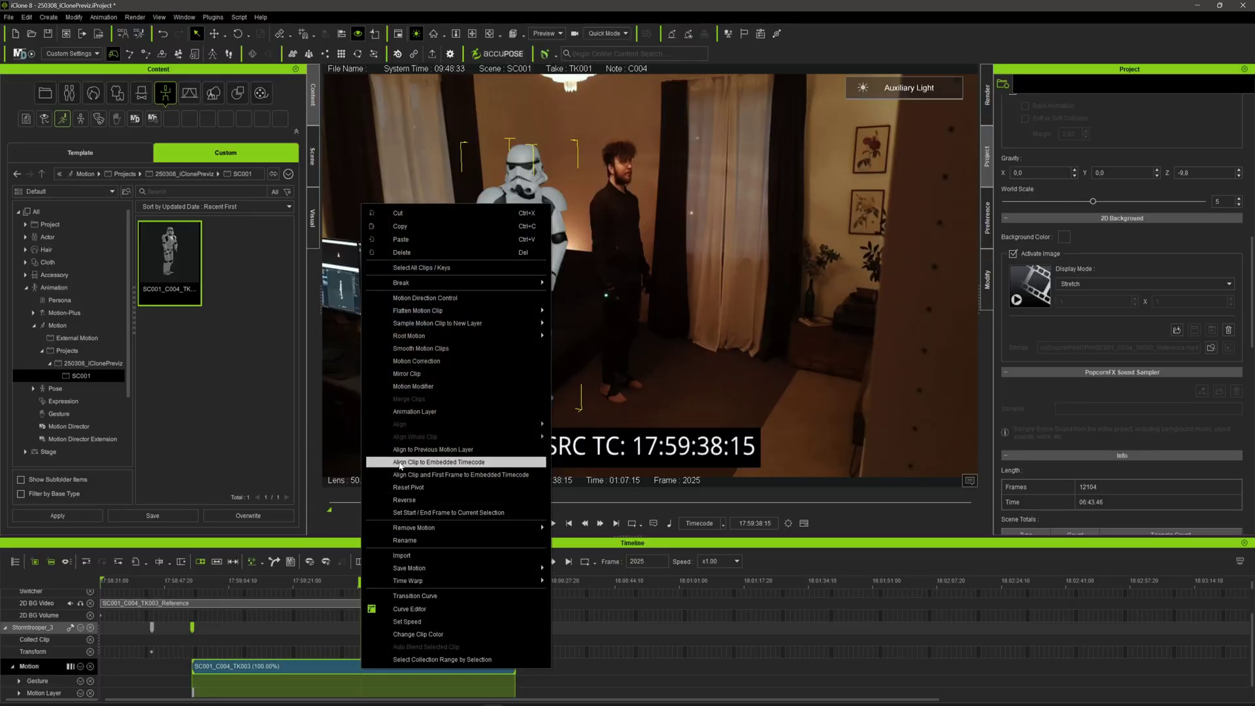
# Align Stormtrooper_3's SC001_C004_TK003 motion clip to its embedded timecode
pyautogui.click(455, 462)
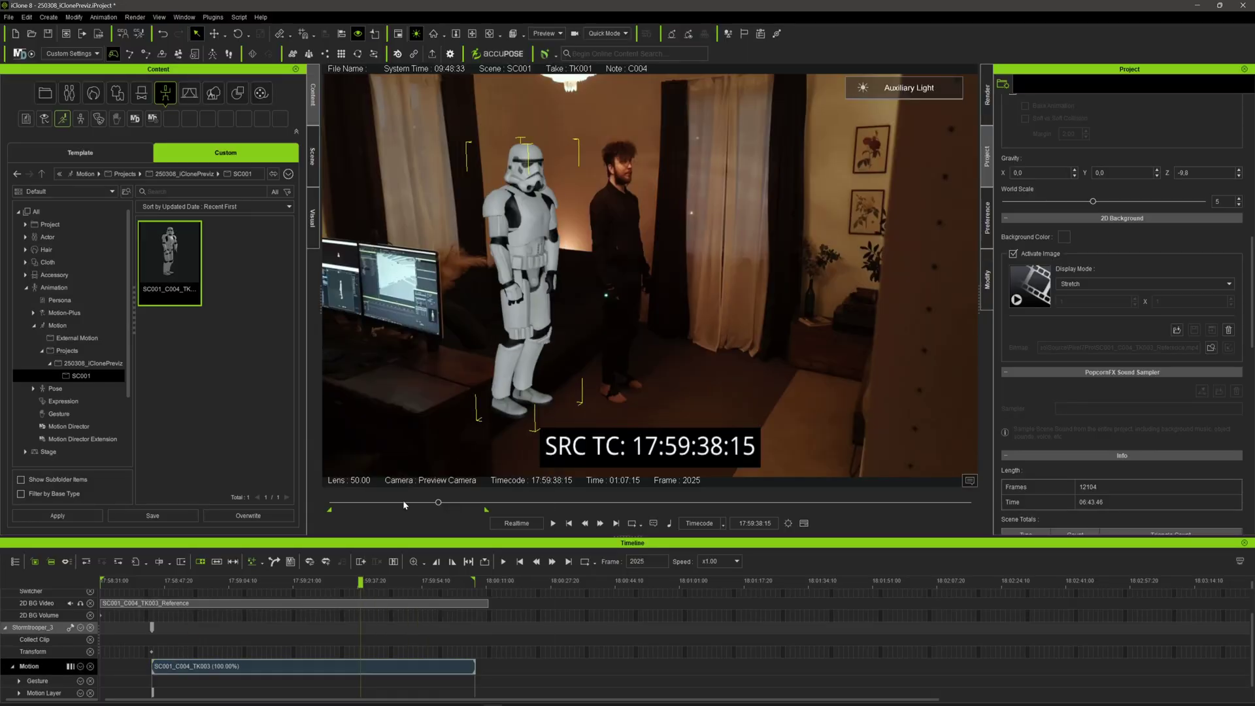
pyautogui.click(153, 628)
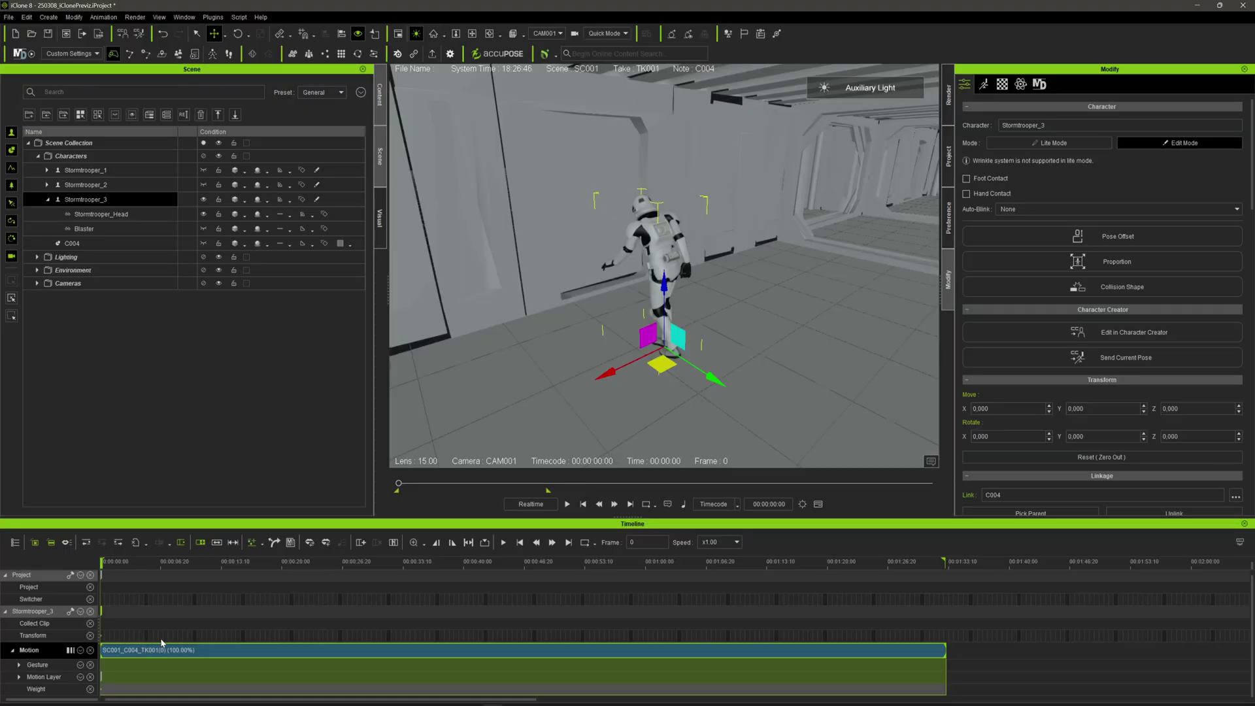
# Align Stormtrooper_3's motion clip that starts at frame 0, together with its first frame, to the embedded timecode
pyautogui.rightClick(150, 654)
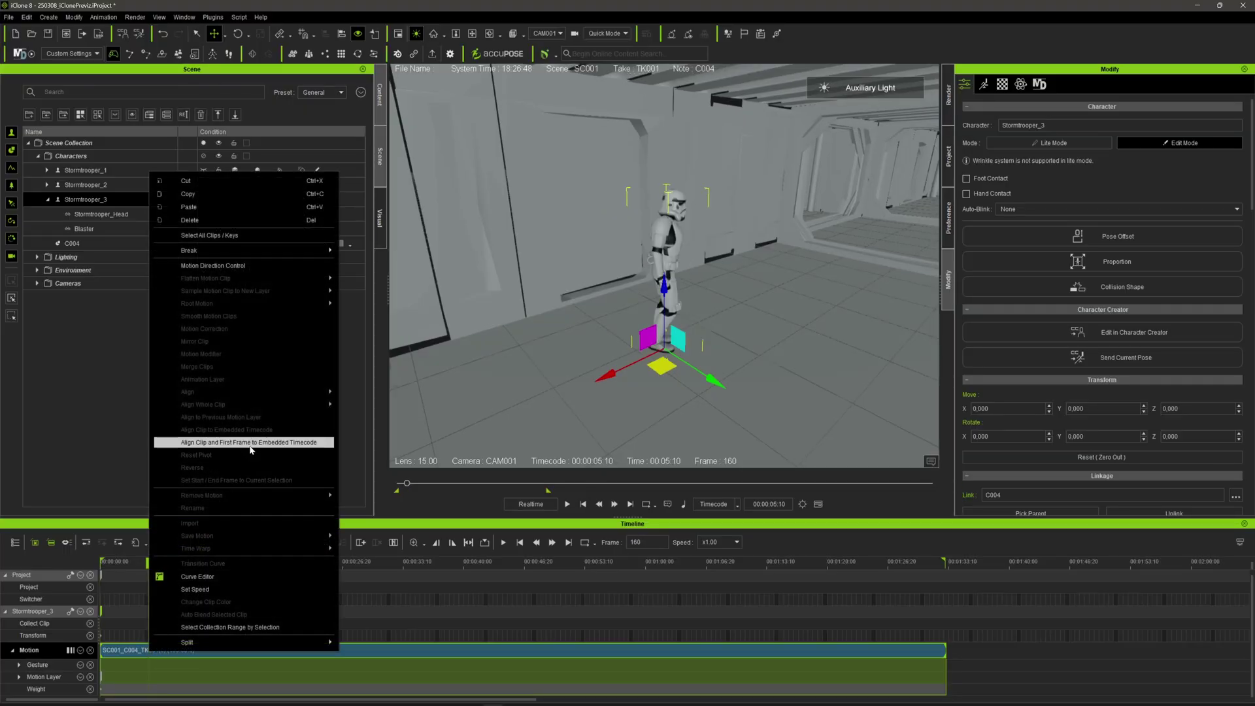
pyautogui.click(251, 444)
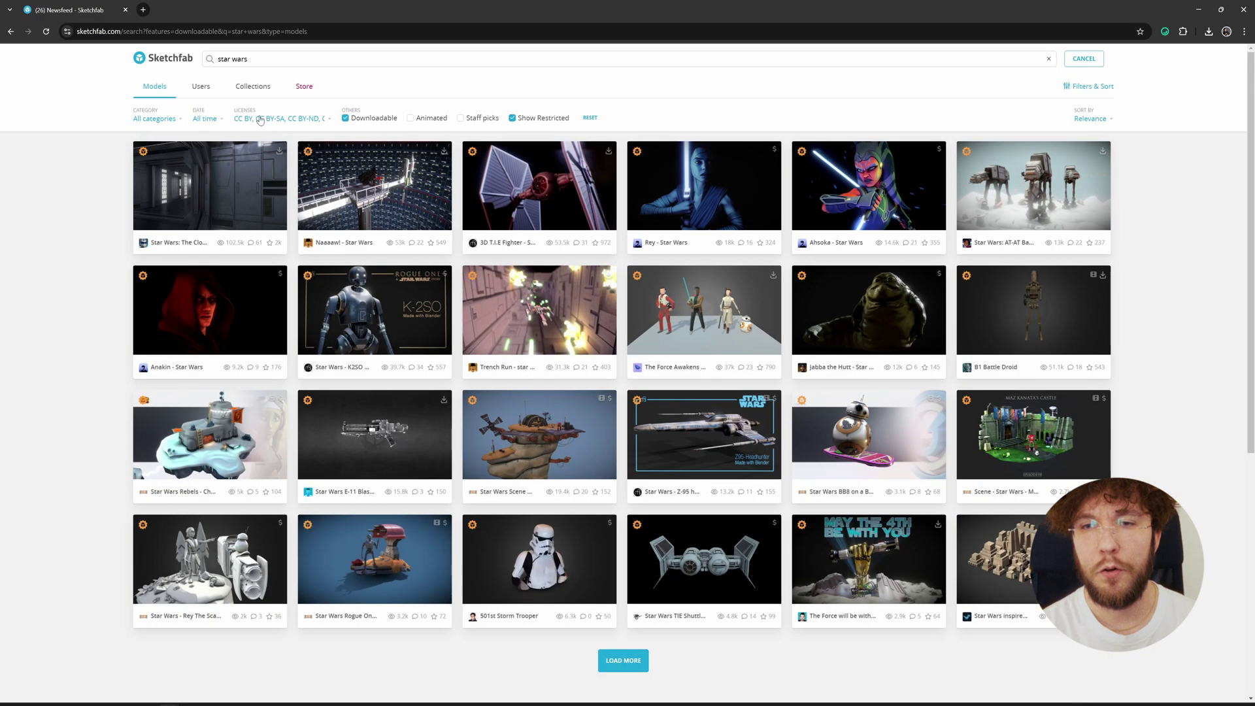
# Switch to the Sketchfab search results for star wars and exclude the Editorial license
pyautogui.click(260, 119)
pyautogui.click(246, 305)
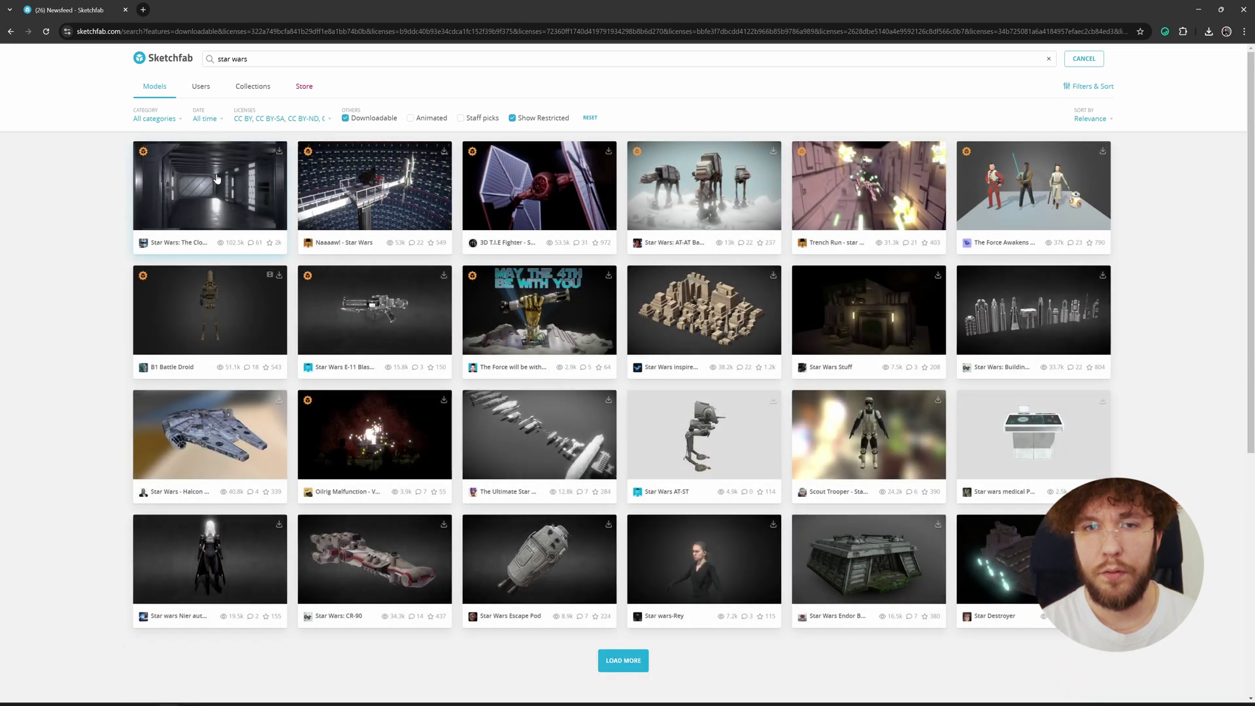
# Open the Star Wars: The Clone Wars: Venator Prefab model and examine its corridor in the 3D preview
pyautogui.click(219, 176)
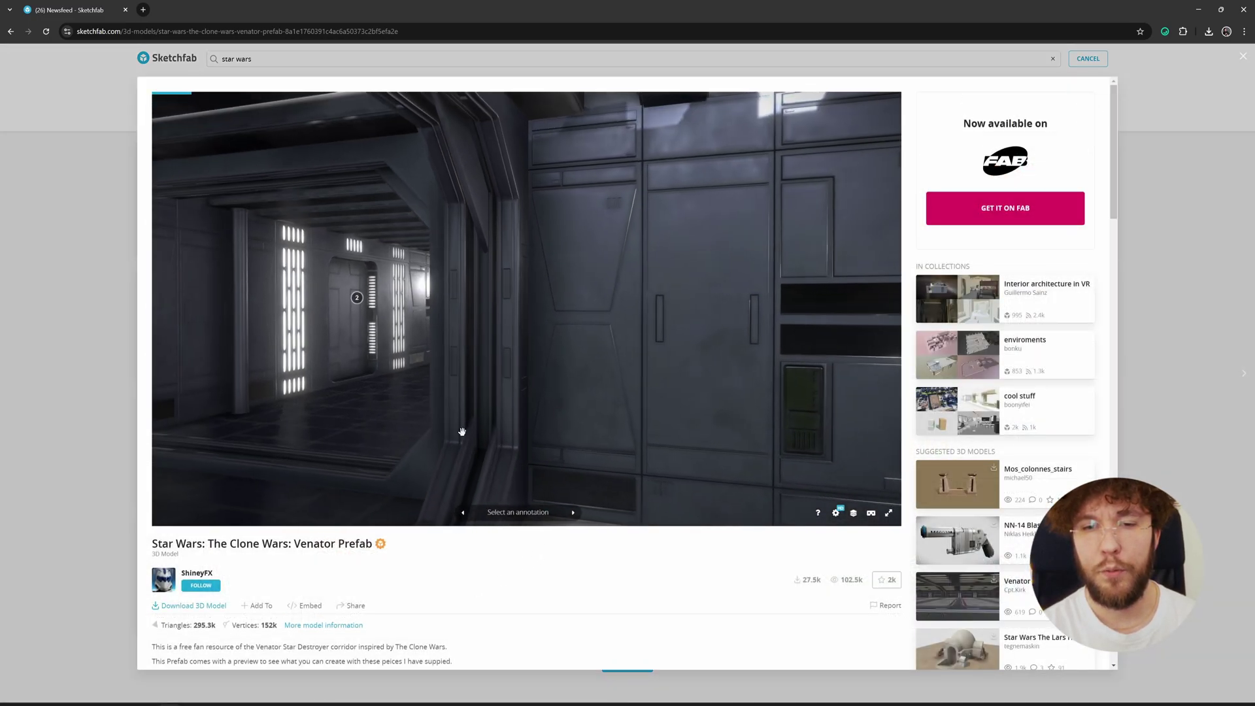
pyautogui.moveTo(462, 423)
pyautogui.mouseDown()
pyautogui.moveTo(677, 422)
pyautogui.moveTo(532, 400)
pyautogui.moveTo(582, 405)
pyautogui.mouseUp()
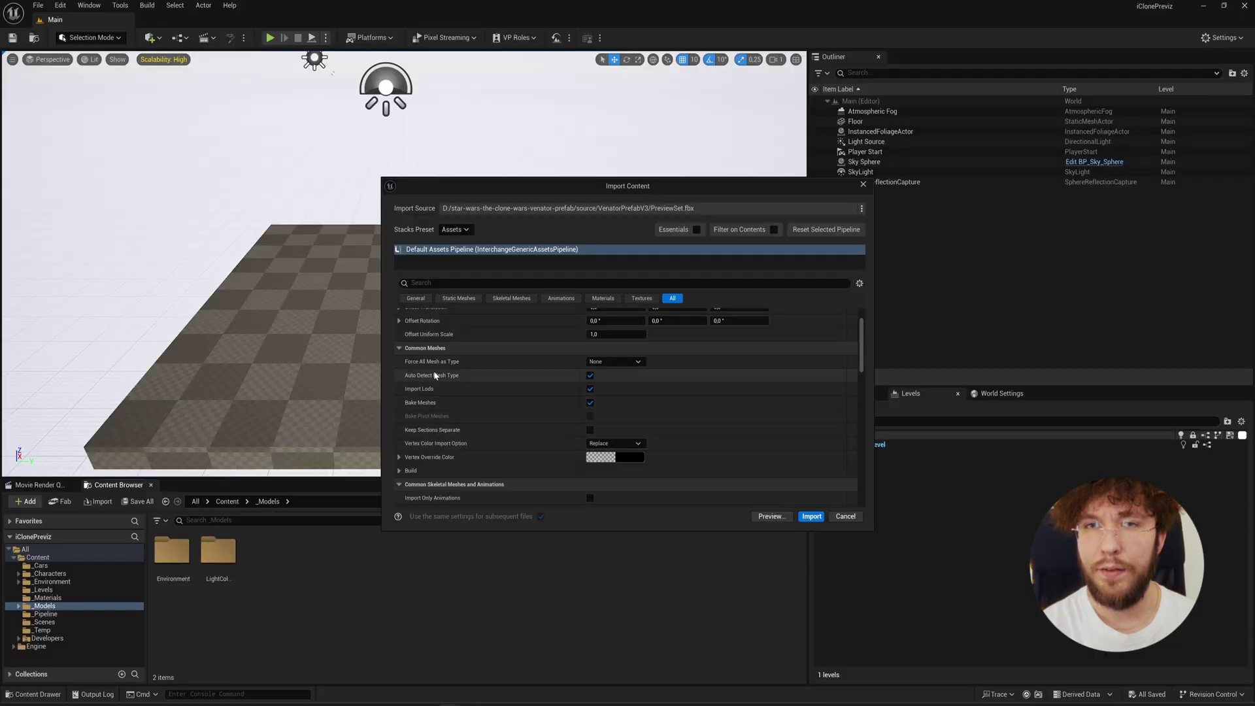
pyautogui.scroll(-5, 436, 376)
pyautogui.click(810, 517)
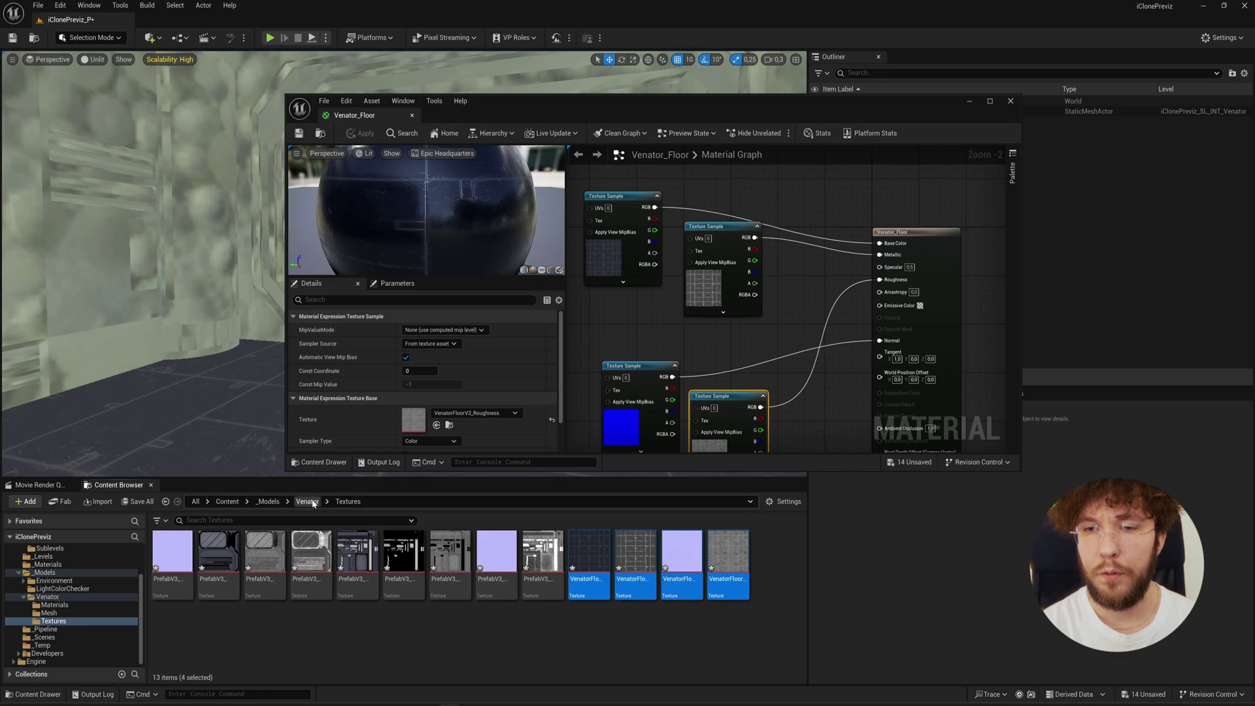
# Switch to Unreal Editor and open the VenatorV3_LargeDoor material from the Venator model's Materials folder
pyautogui.click(307, 501)
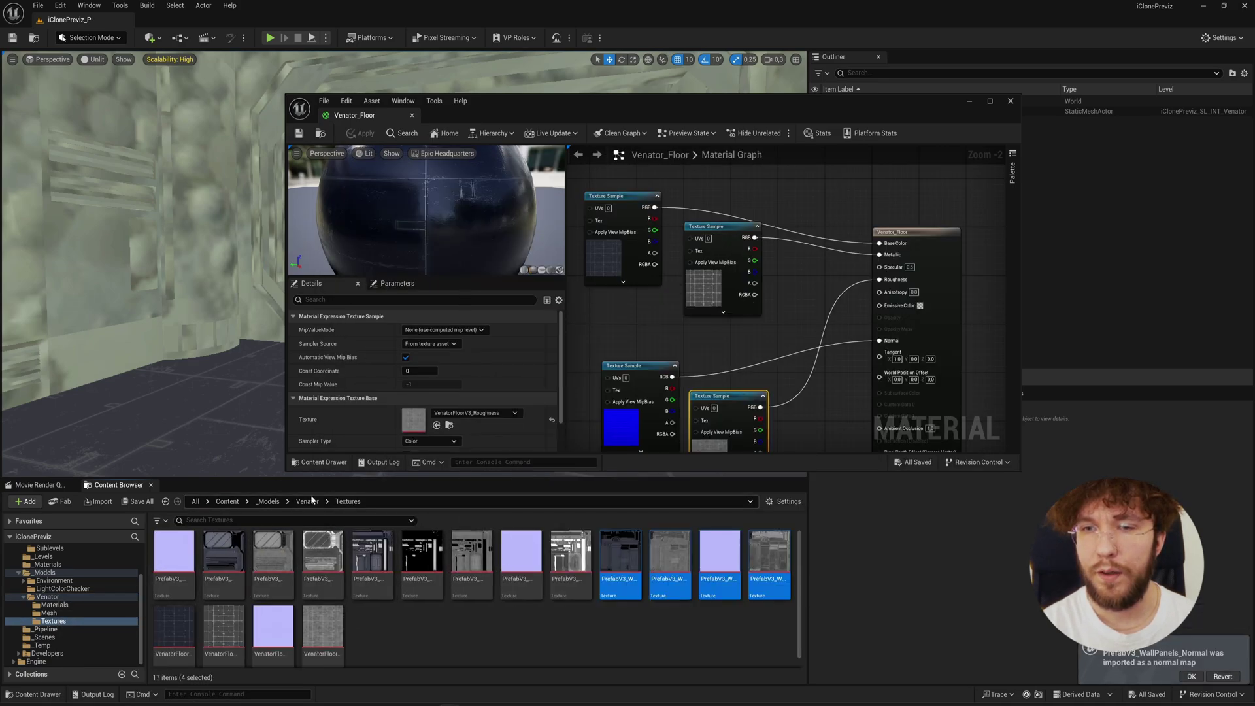
pyautogui.click(307, 501)
pyautogui.doubleClick(173, 552)
pyautogui.doubleClick(218, 552)
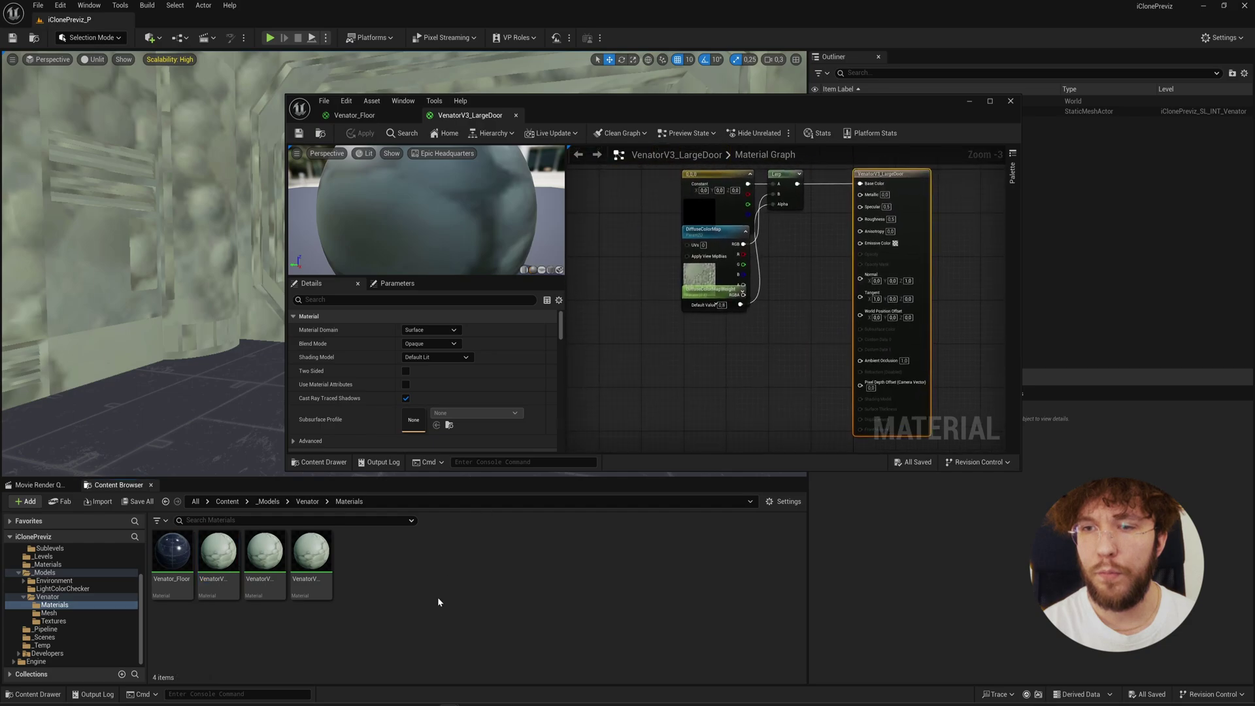
# Show the Venator model's Textures folder with enlarged thumbnails and look through its textures
pyautogui.click(52, 621)
pyautogui.click(782, 501)
pyautogui.moveTo(803, 464)
pyautogui.click(884, 468)
pyautogui.click(782, 502)
pyautogui.moveTo(846, 465)
pyautogui.click(884, 488)
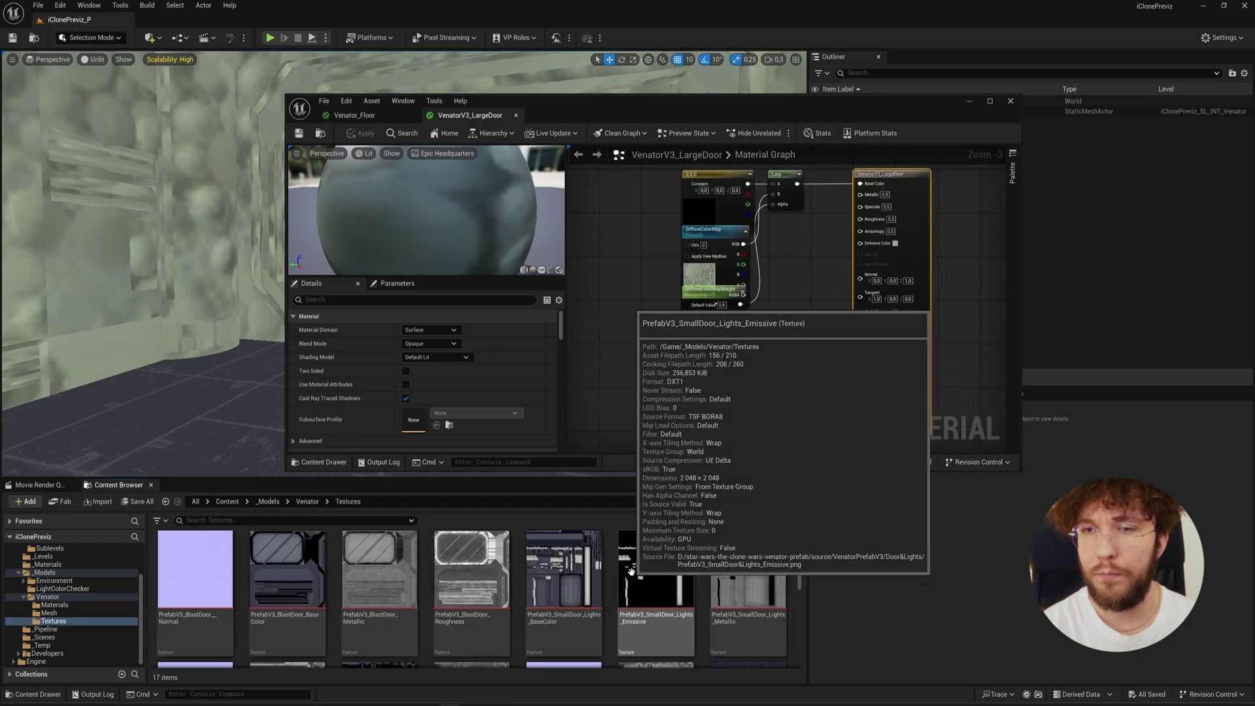
pyautogui.scroll(-5, 631, 571)
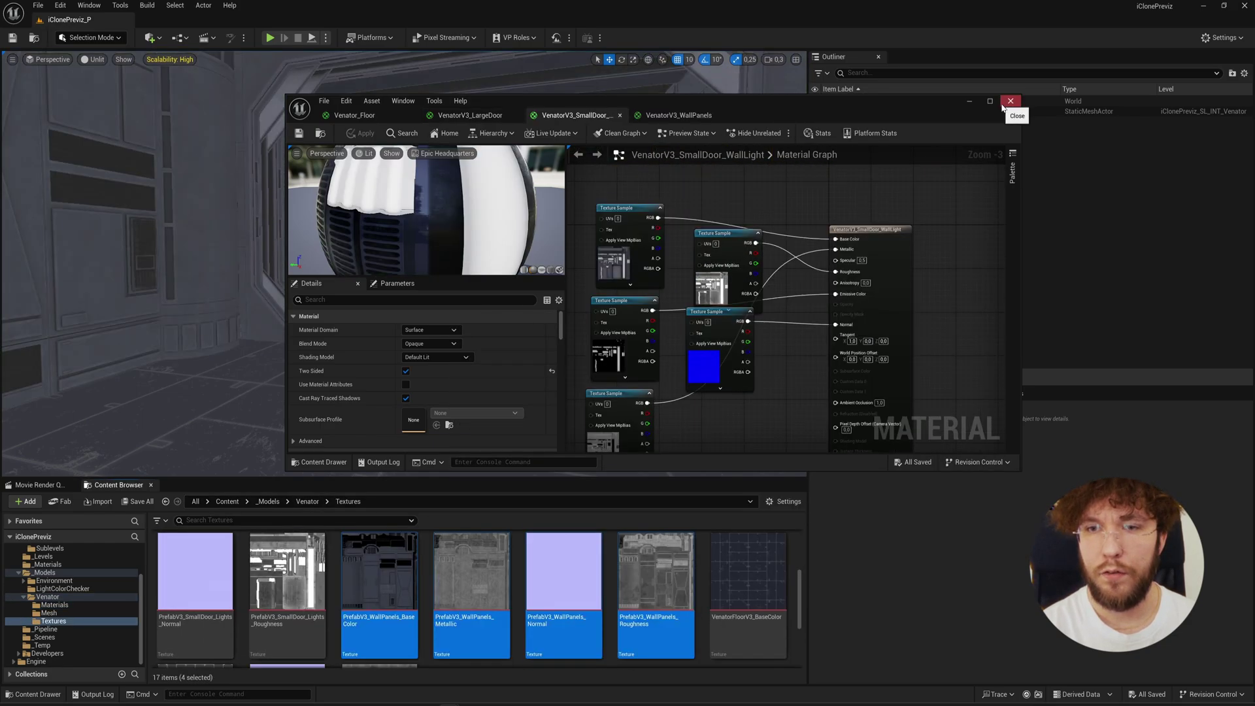
# Close the material editor, switch the viewport to lit shading and inspect the textured corridor
pyautogui.click(1010, 102)
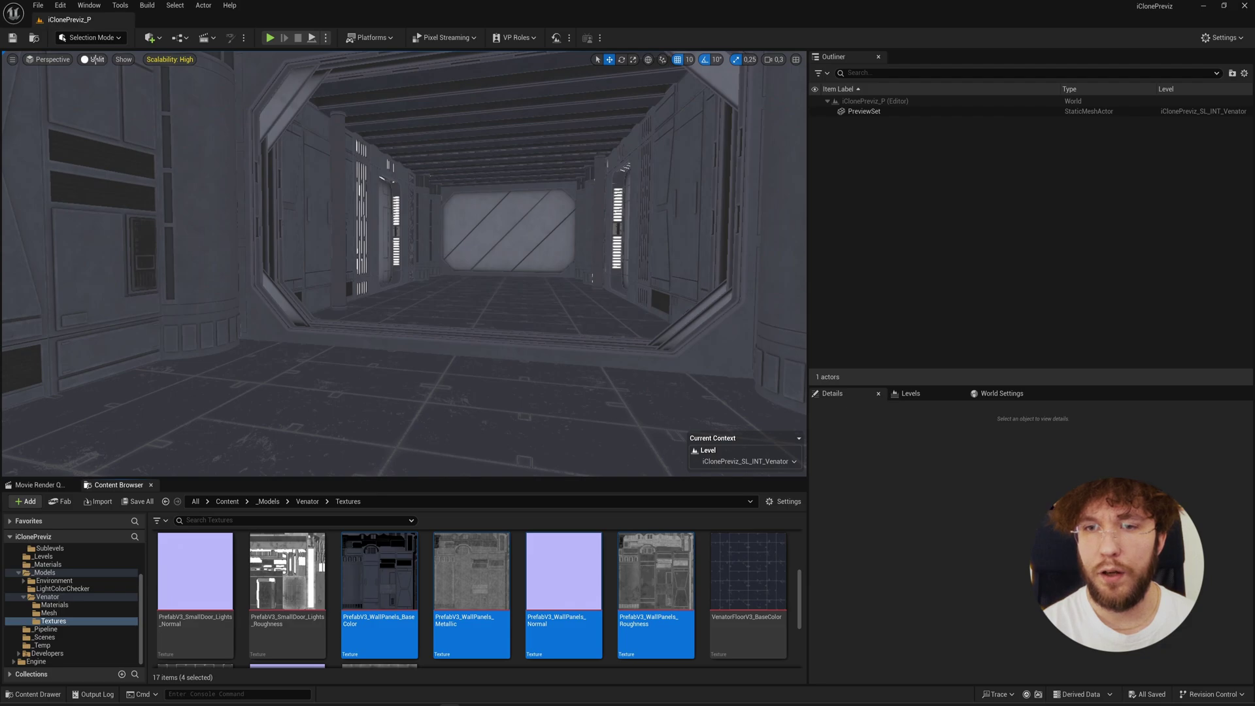
pyautogui.click(94, 58)
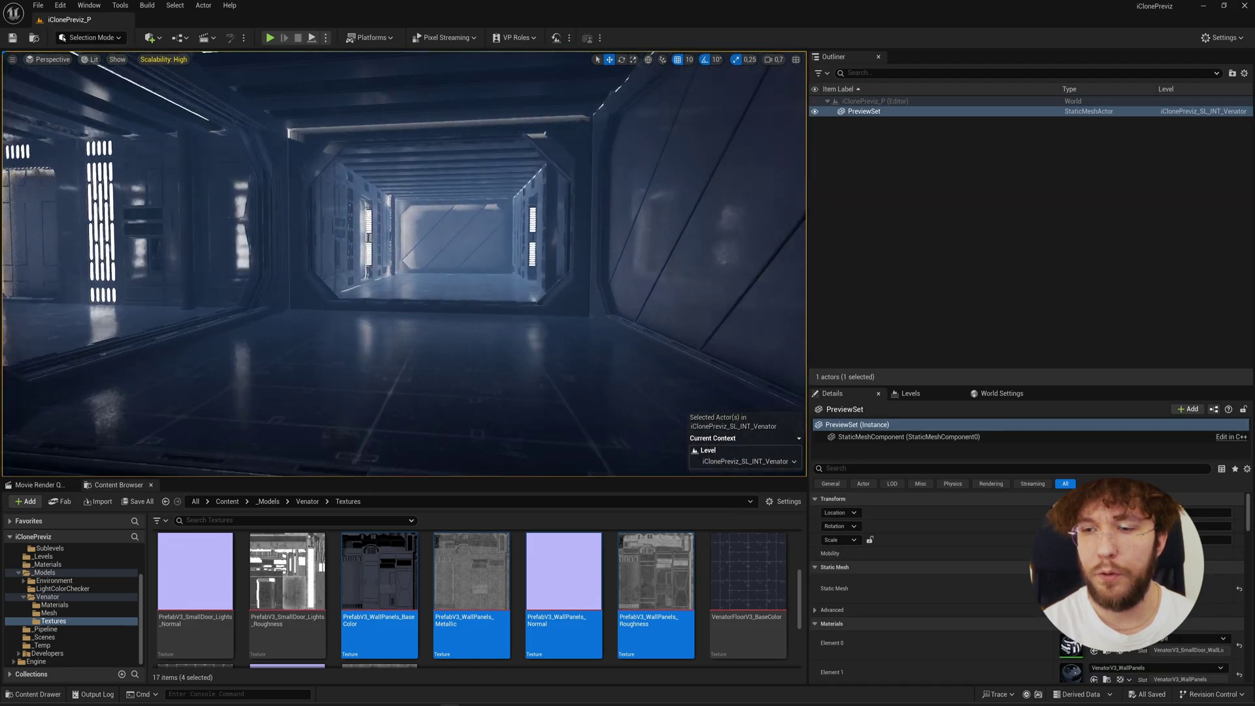
pyautogui.press('w')
pyautogui.scroll(-3, 404, 263)
pyautogui.moveTo(404, 263)
pyautogui.mouseDown(button='right')
pyautogui.moveTo(673, 263)
pyautogui.moveTo(403, 261)
pyautogui.mouseUp(button='right')
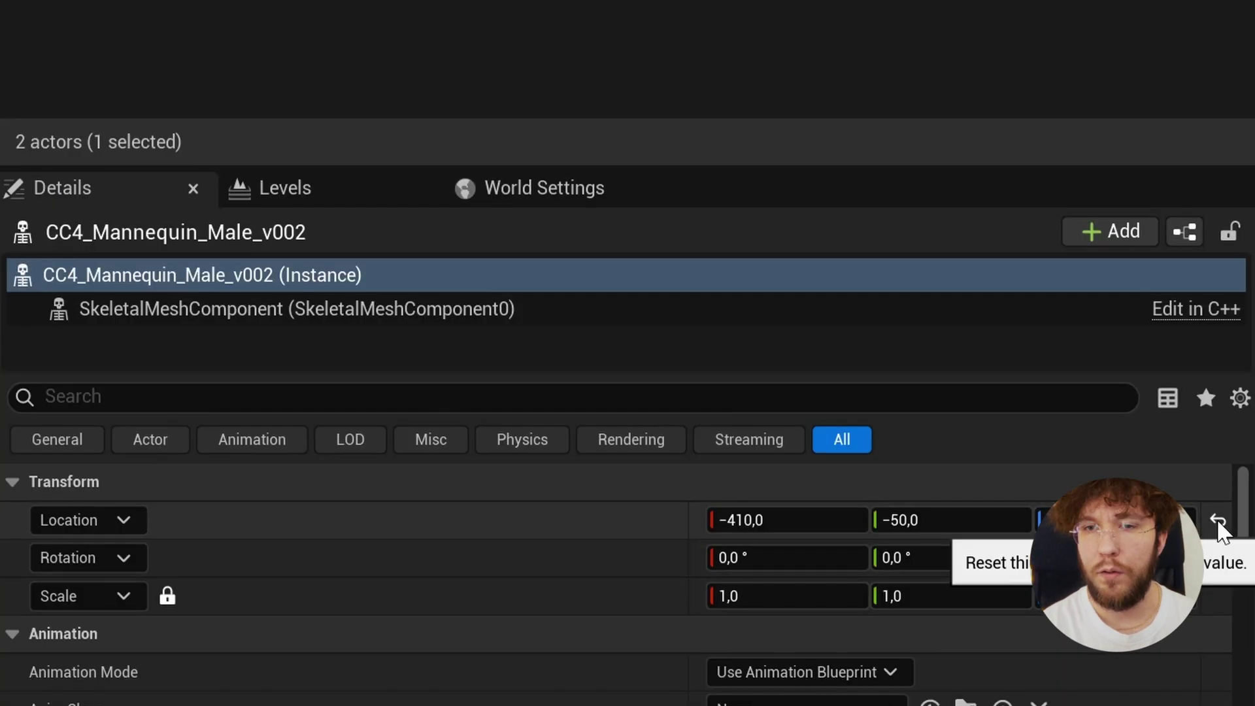
# Reset the location of CC4_Mannequin_Male_v002 to its default
pyautogui.click(1218, 523)
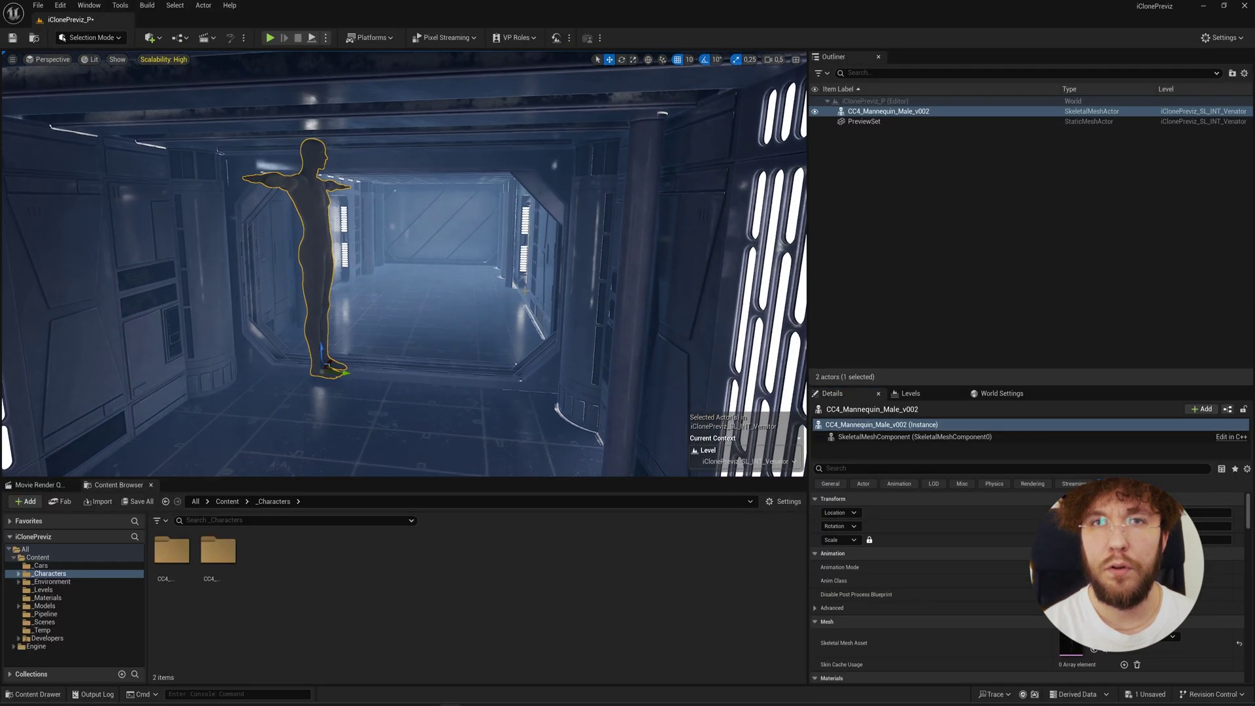
# Adjust the PreviewSet's vertical position under the mannequin's feet, setting its Z location to 163
pyautogui.click(381, 360)
pyautogui.moveTo(381, 361); pyautogui.dragTo(381, 361, button='right')
pyautogui.scroll(-2, 380, 360)
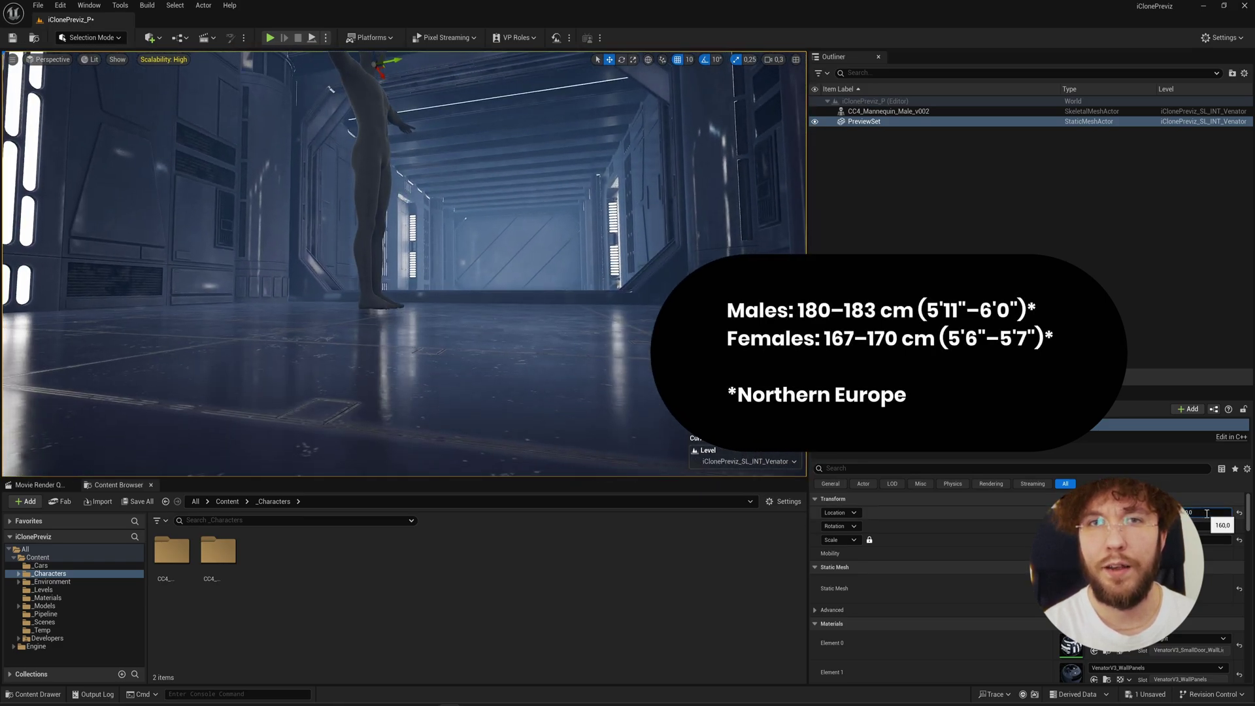
pyautogui.write('5')
pyautogui.press('Return')
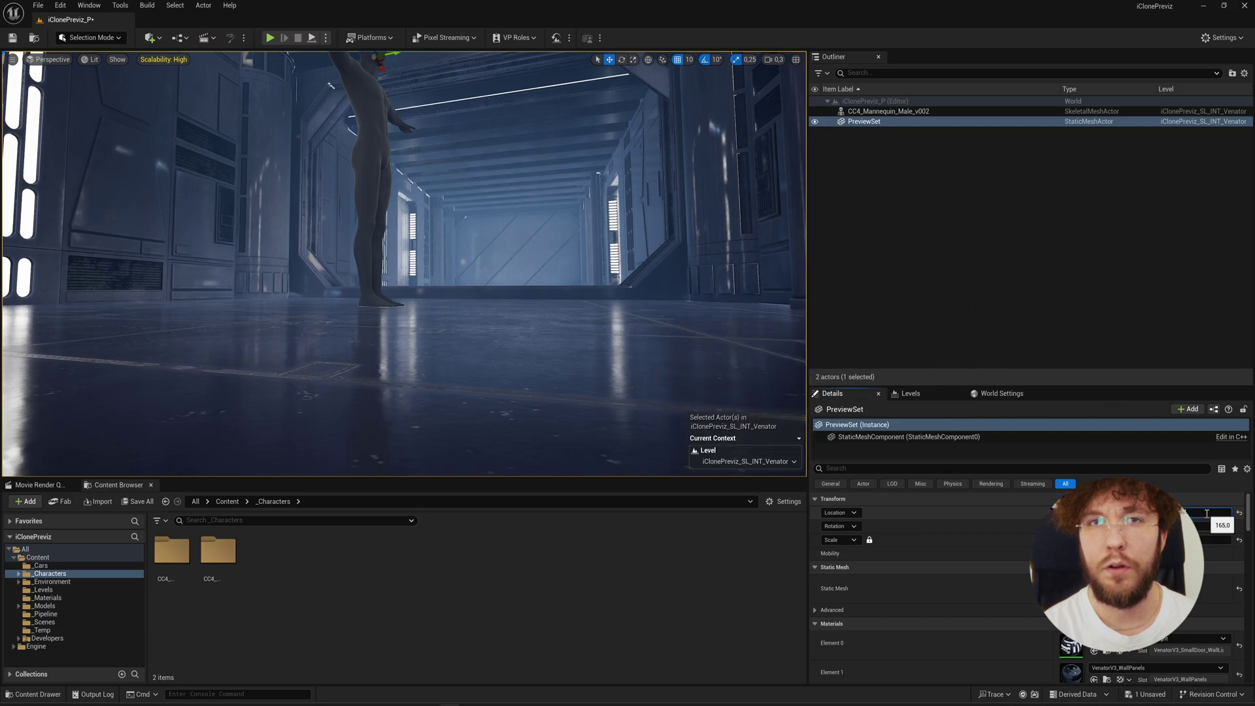
pyautogui.write('163')
pyautogui.press('Return')
pyautogui.moveTo(540, 328); pyautogui.dragTo(540, 328, button='right')
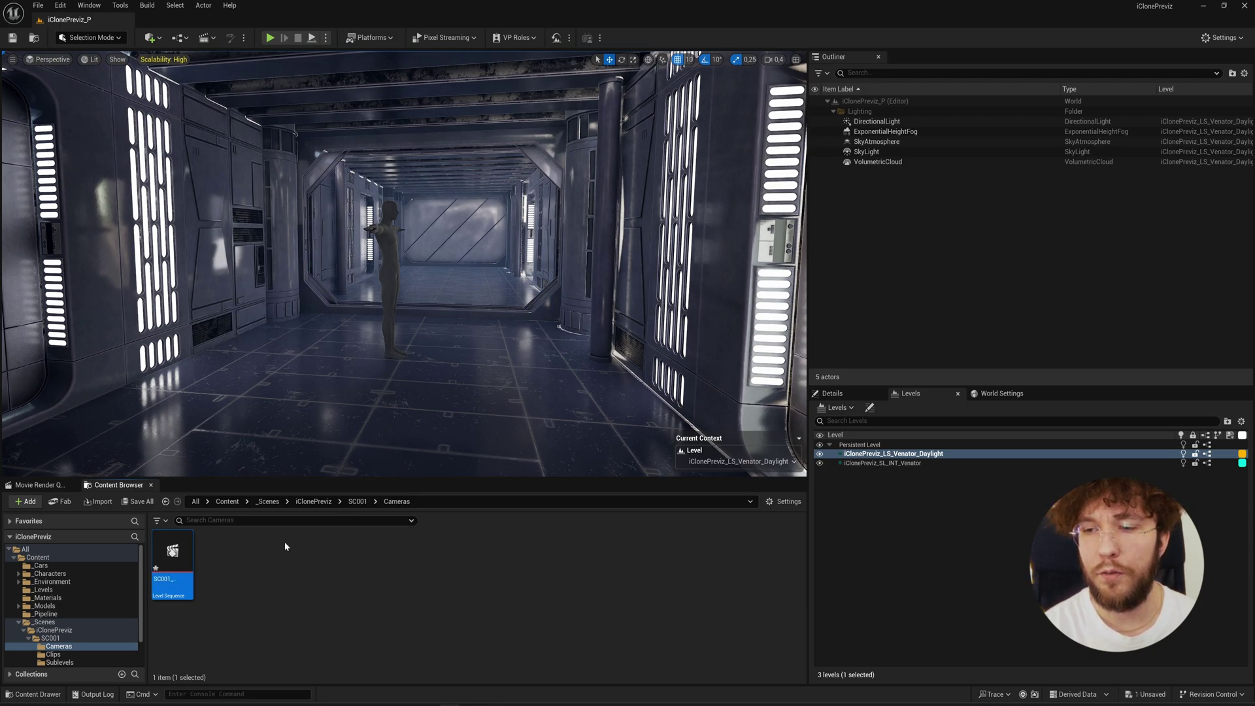
# Open the level sequence in SC001's Cameras folder and change the viewport to the Cinematic Viewport
pyautogui.doubleClick(186, 560)
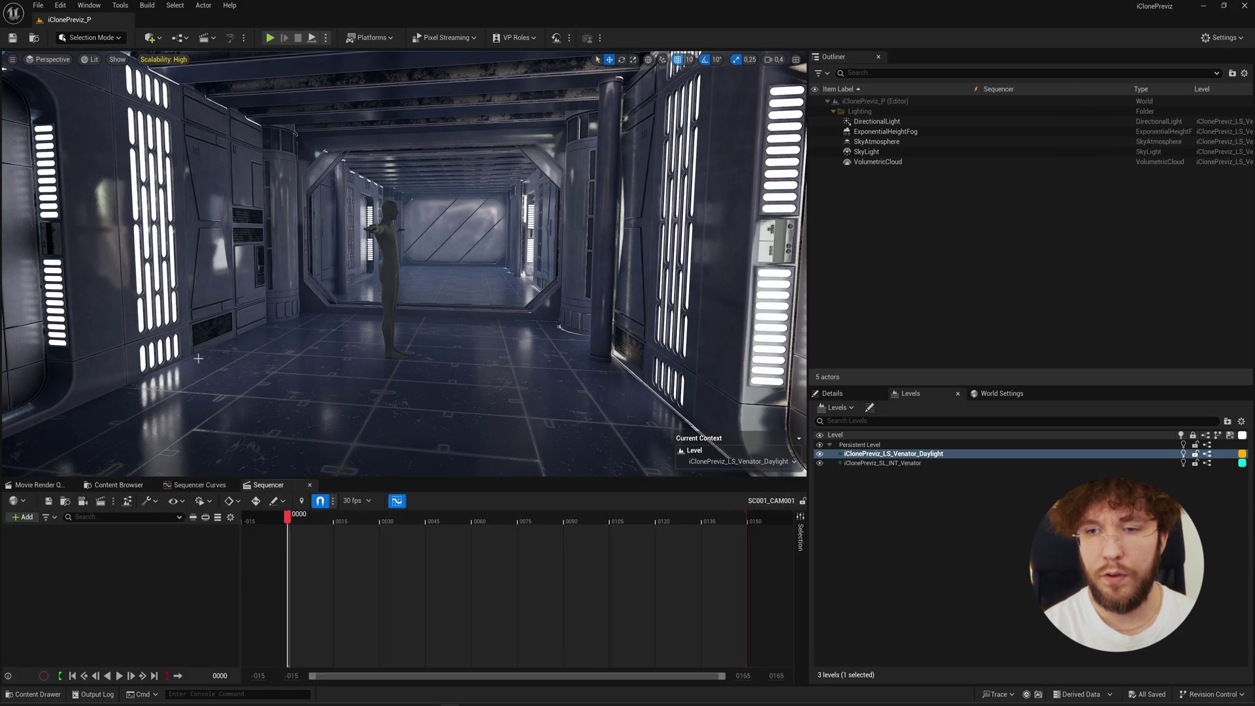
pyautogui.click(44, 59)
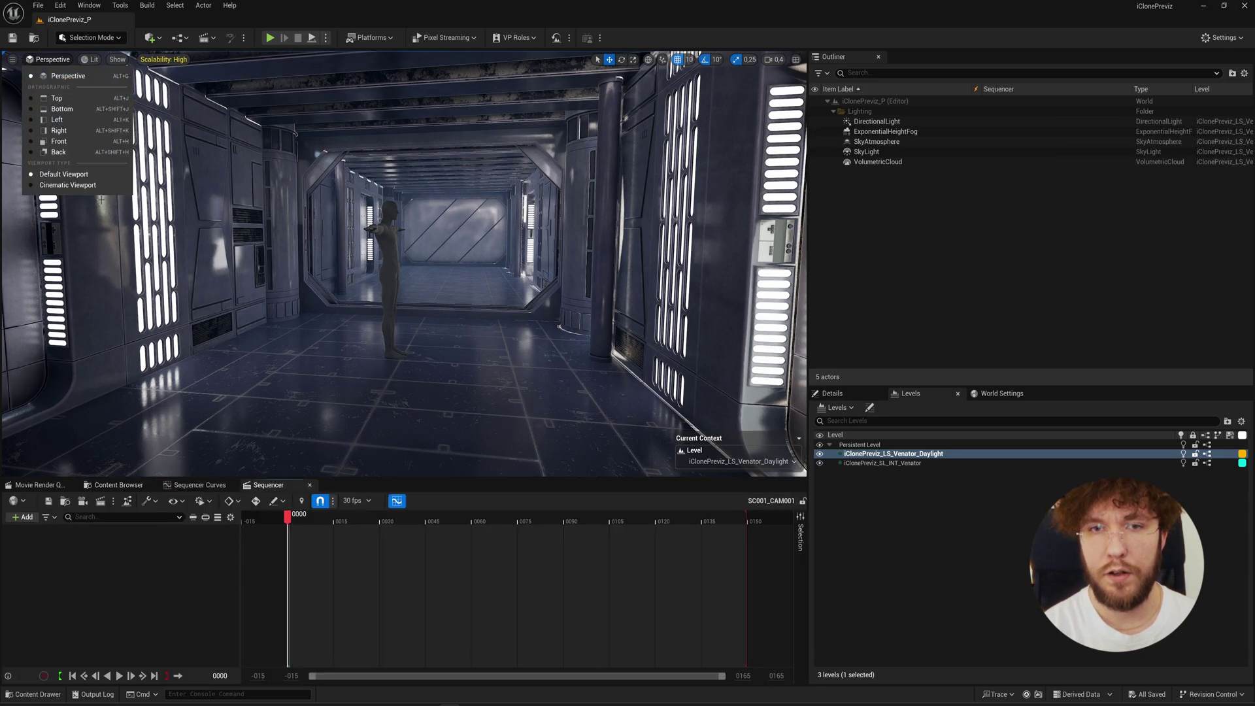
pyautogui.click(68, 185)
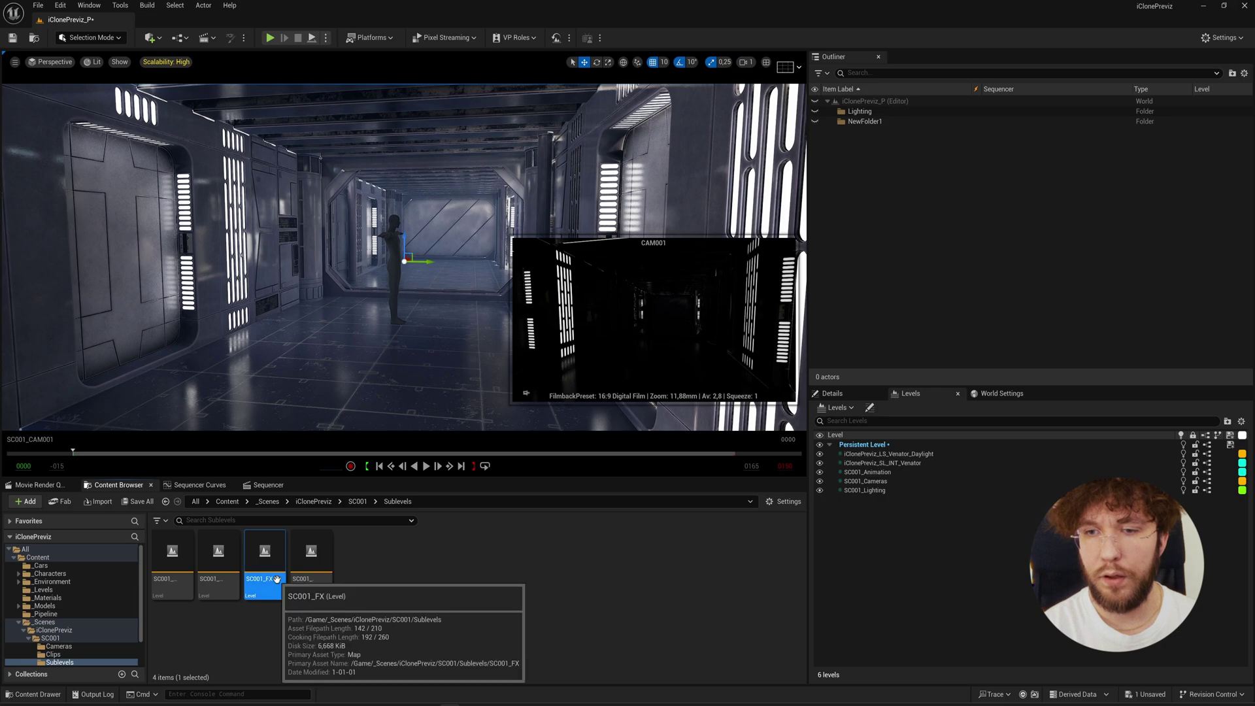
# Force-delete the SC001_FX level from SC001's Sublevels folder
pyautogui.press('Delete')
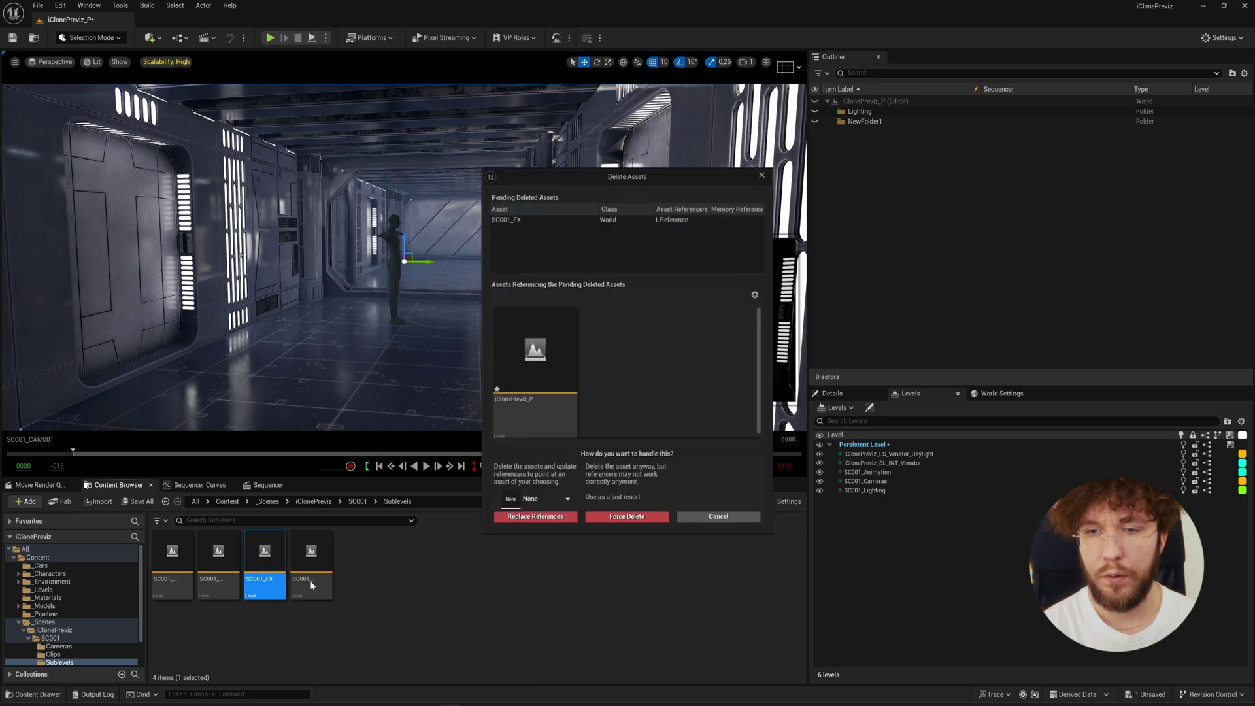
pyautogui.click(624, 517)
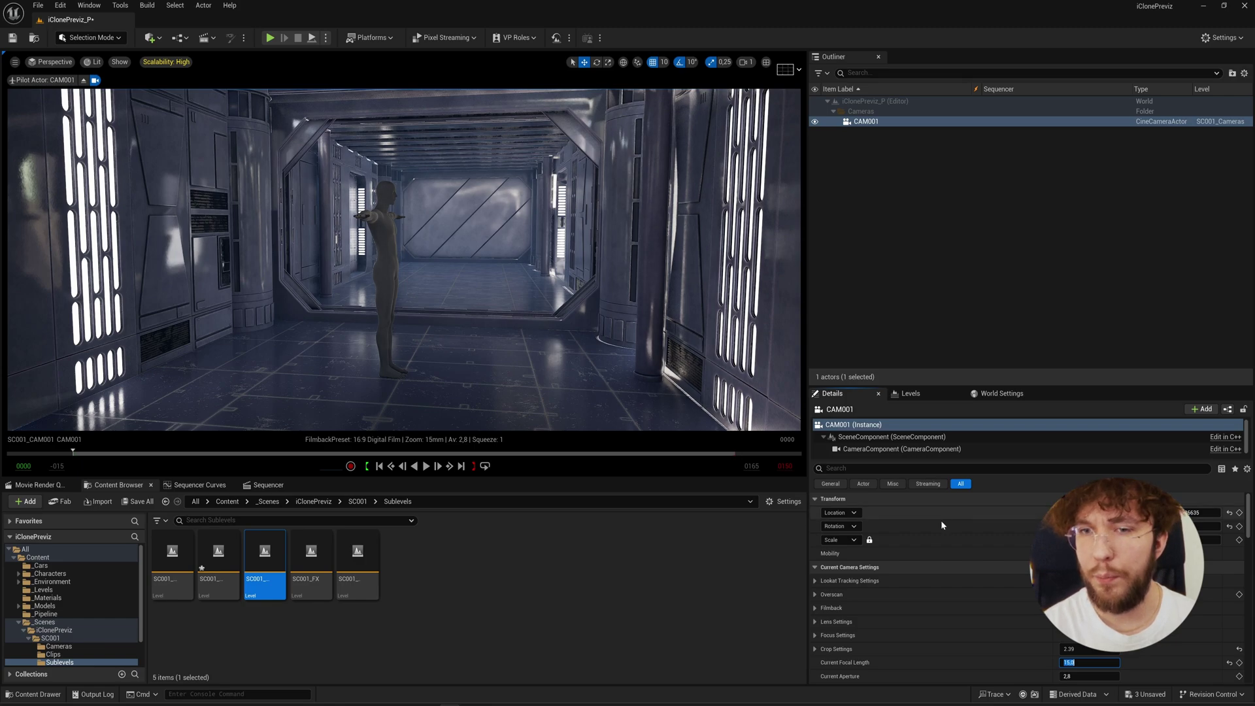
# Look through CAM001's camera settings and open its Filmback preset choices
pyautogui.scroll(-3, 959, 640)
pyautogui.scroll(1, 970, 612)
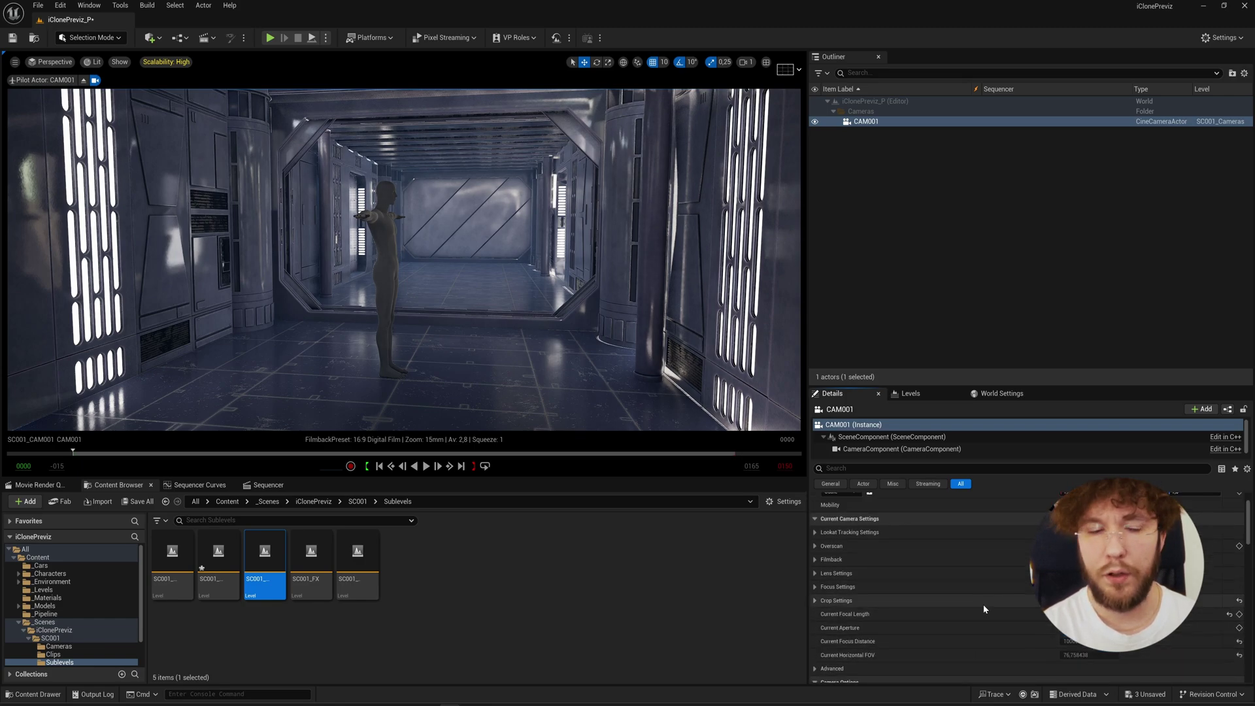
pyautogui.click(1088, 560)
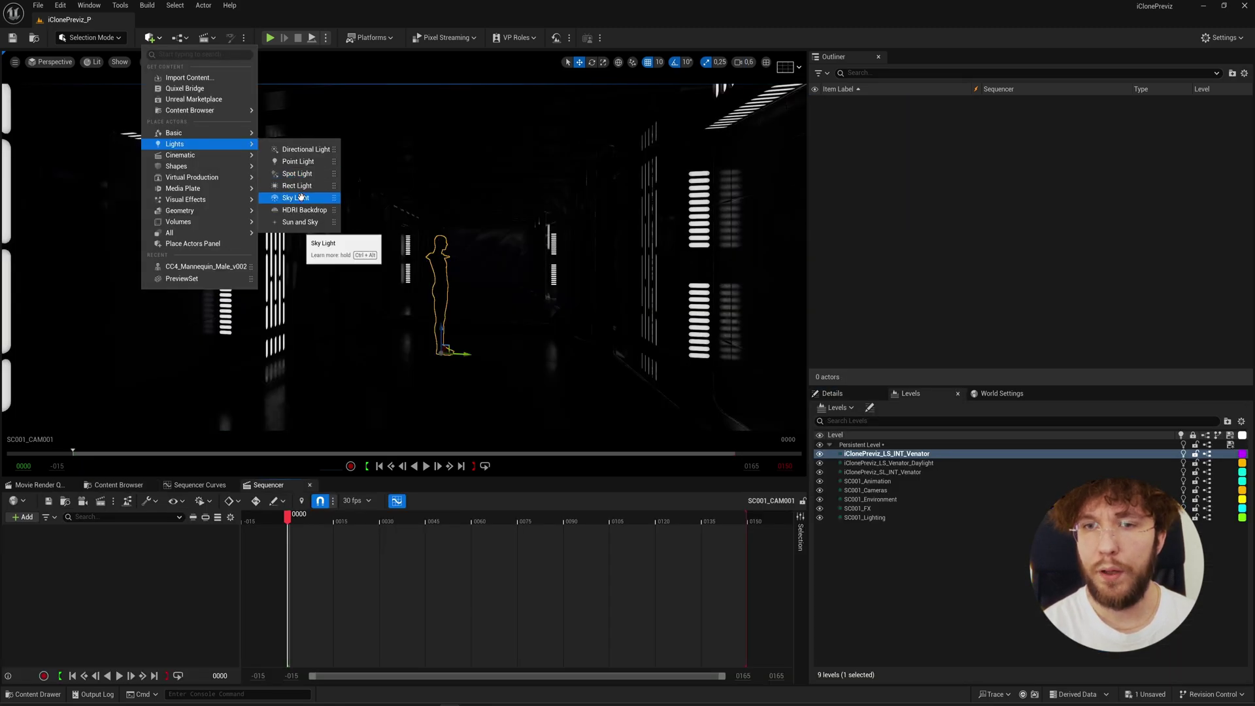
# Add a point light to the iClonePreviz_LS_INT_Venator level and view its effect on the corridor
pyautogui.click(298, 161)
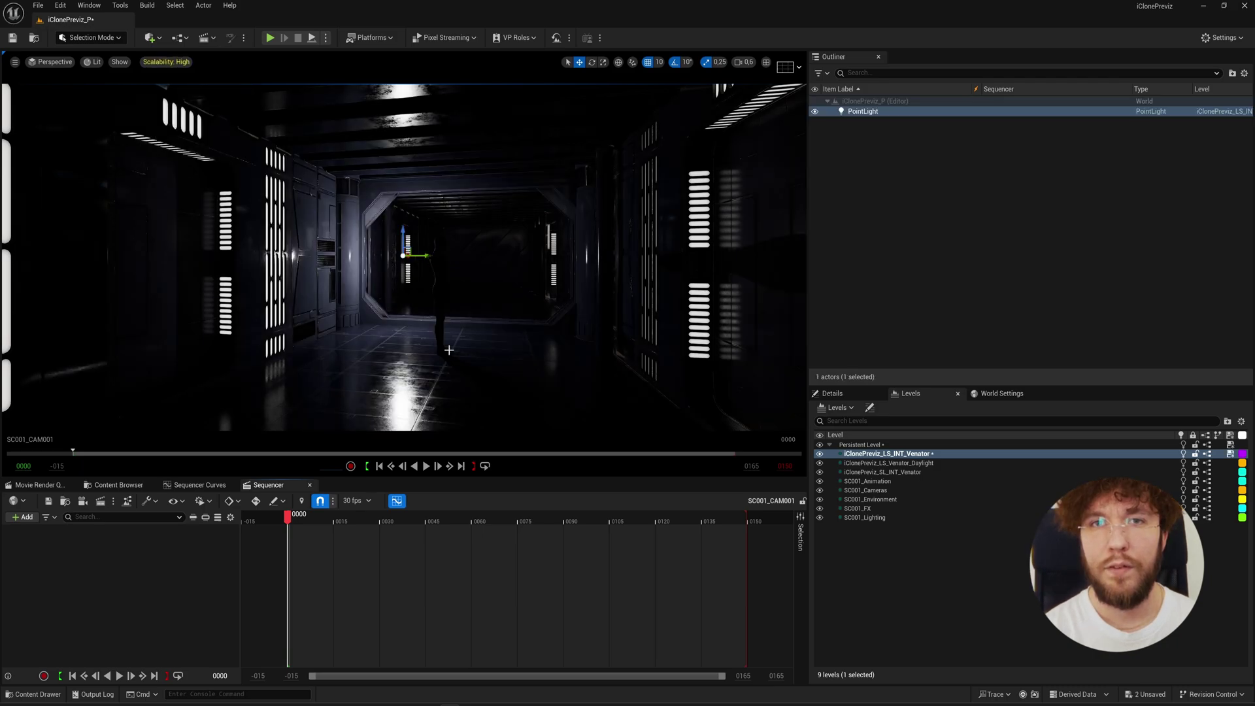
pyautogui.moveTo(455, 347)
pyautogui.mouseDown(button='right')
pyautogui.moveTo(455, 382)
pyautogui.moveTo(444, 349)
pyautogui.mouseUp(button='right')
pyautogui.scroll(-1, 455, 351)
pyautogui.press('w')
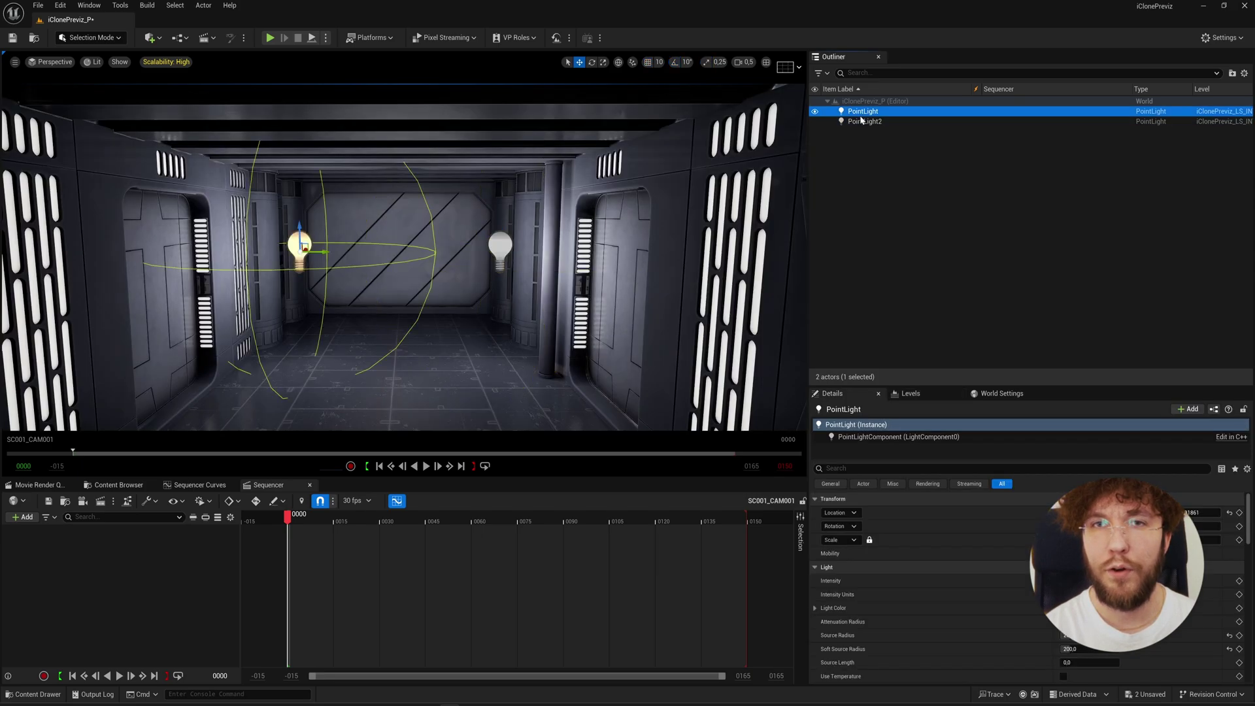
# Select both PointLight and PointLight2 and duplicate them
pyautogui.keyDown('ctrl'); pyautogui.click(863, 122); pyautogui.keyUp('ctrl')
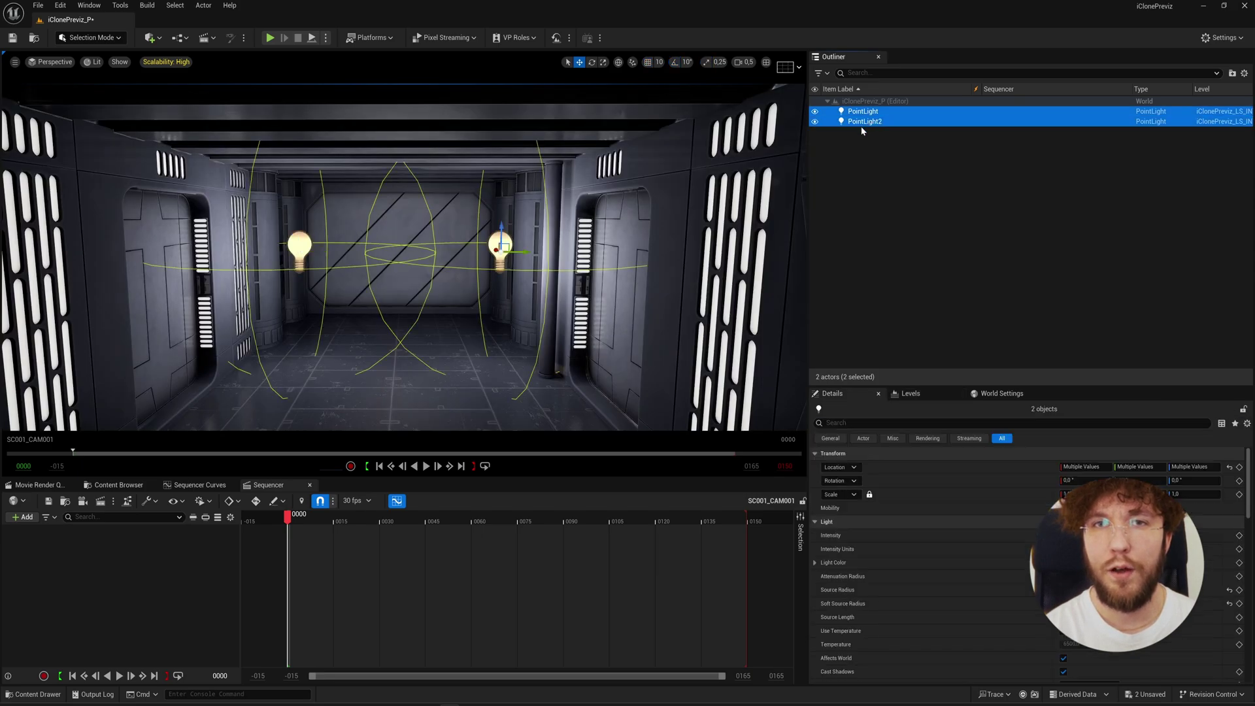
pyautogui.press('e')
pyautogui.moveTo(403, 256); pyautogui.dragTo(388, 281, button='right')
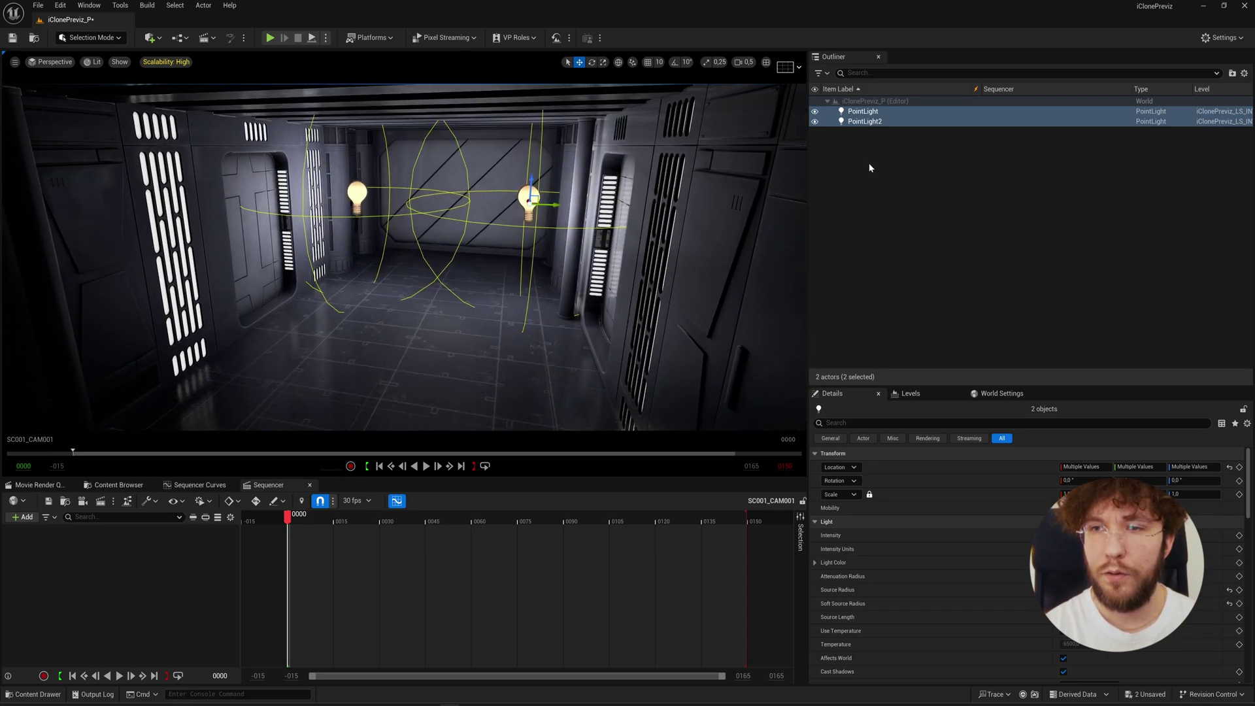
pyautogui.hotkey('ctrl', 'd')
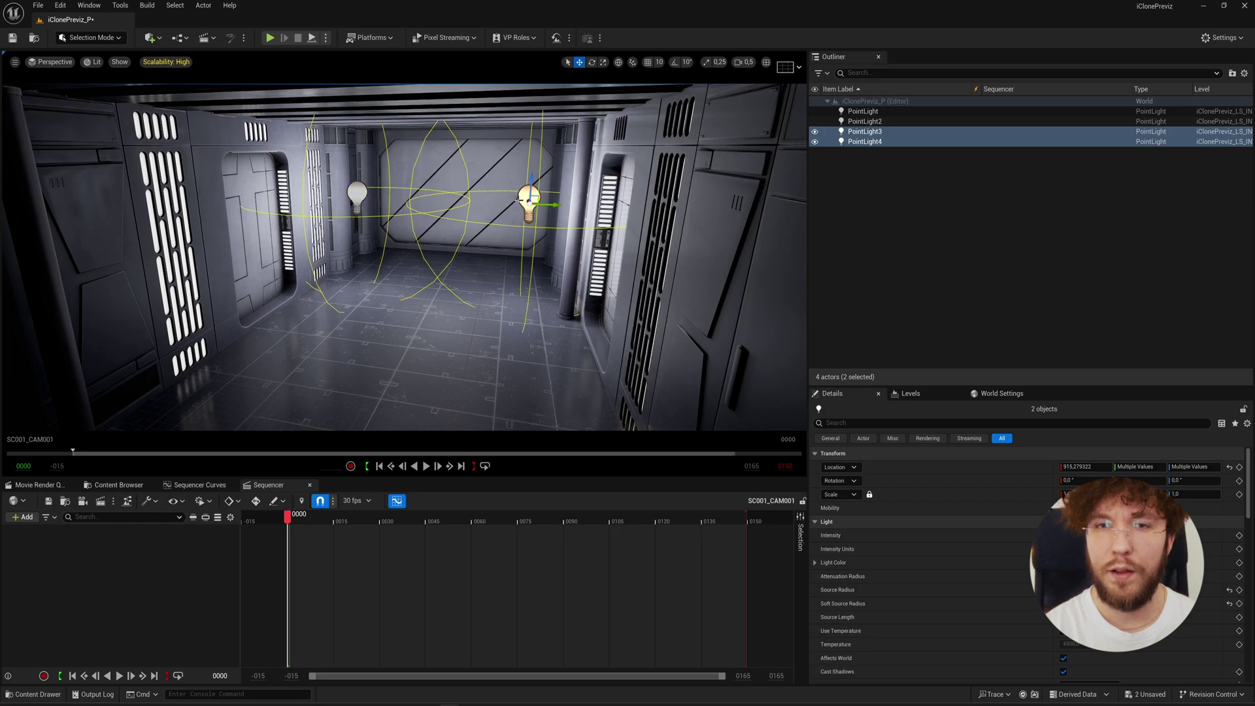
pyautogui.moveTo(764, 163); pyautogui.dragTo(804, 180, button='right')
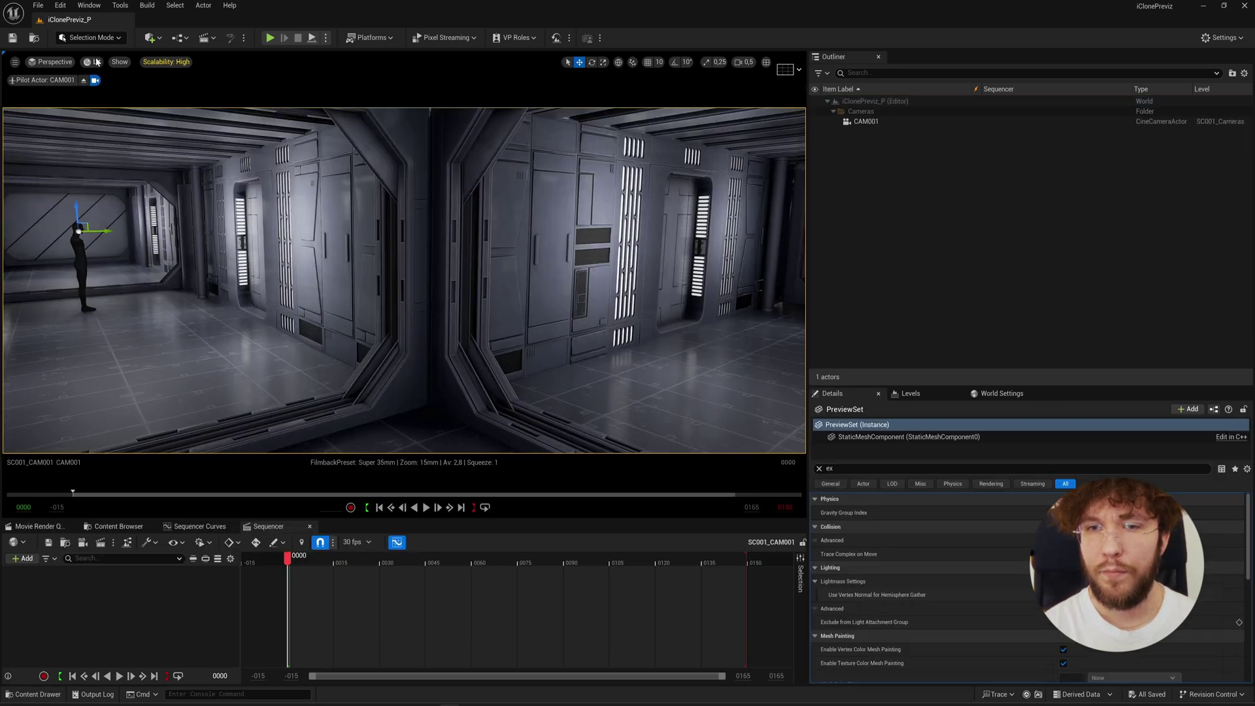
# Switch the viewport to the Nanite visualization of triangles
pyautogui.click(97, 62)
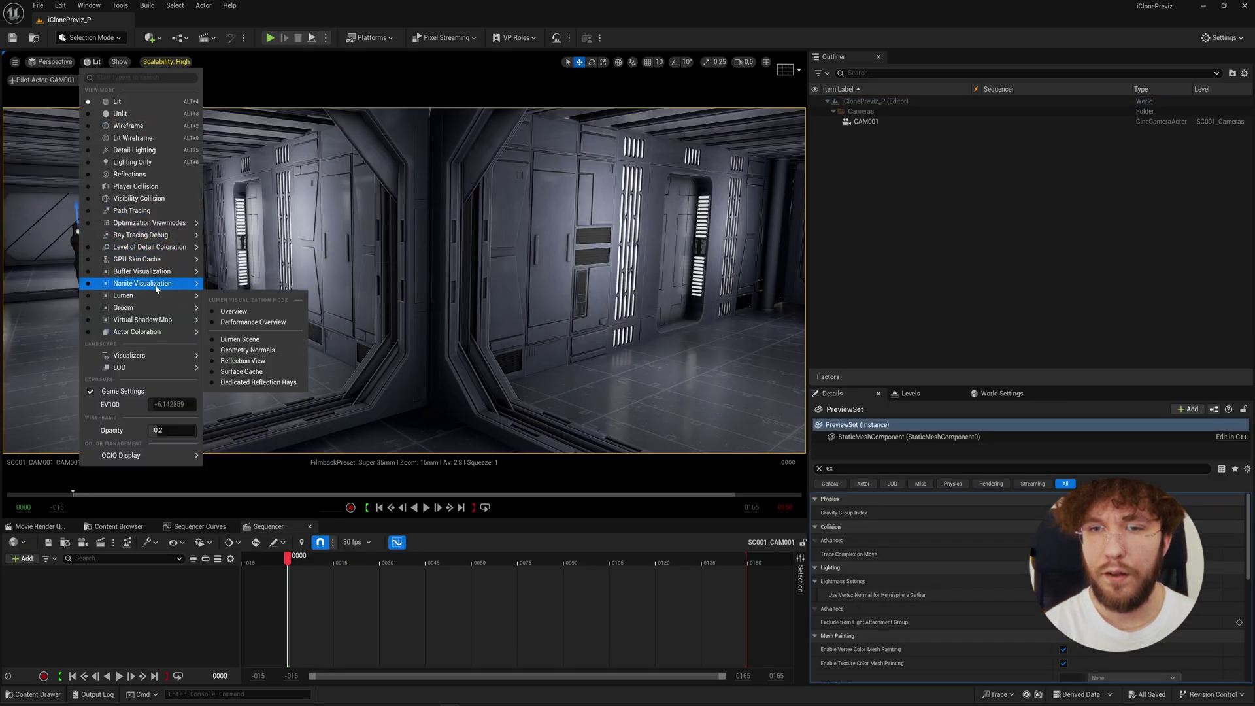
pyautogui.moveTo(189, 283)
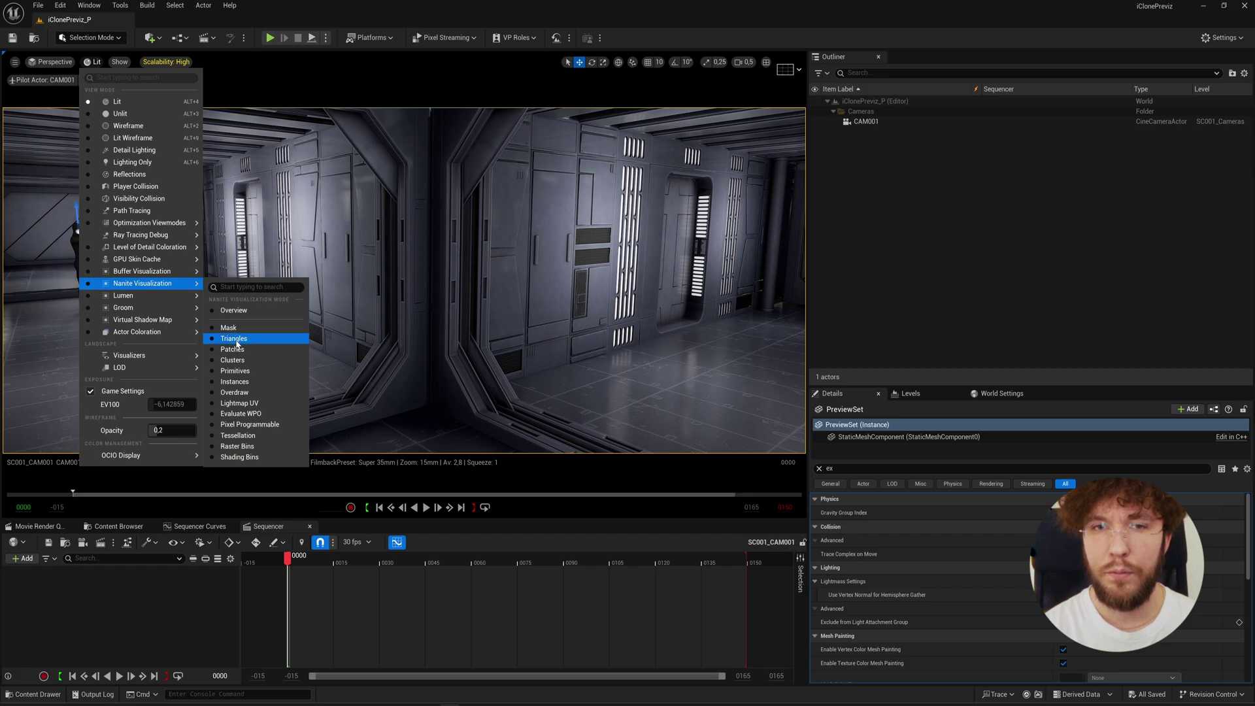
pyautogui.click(237, 342)
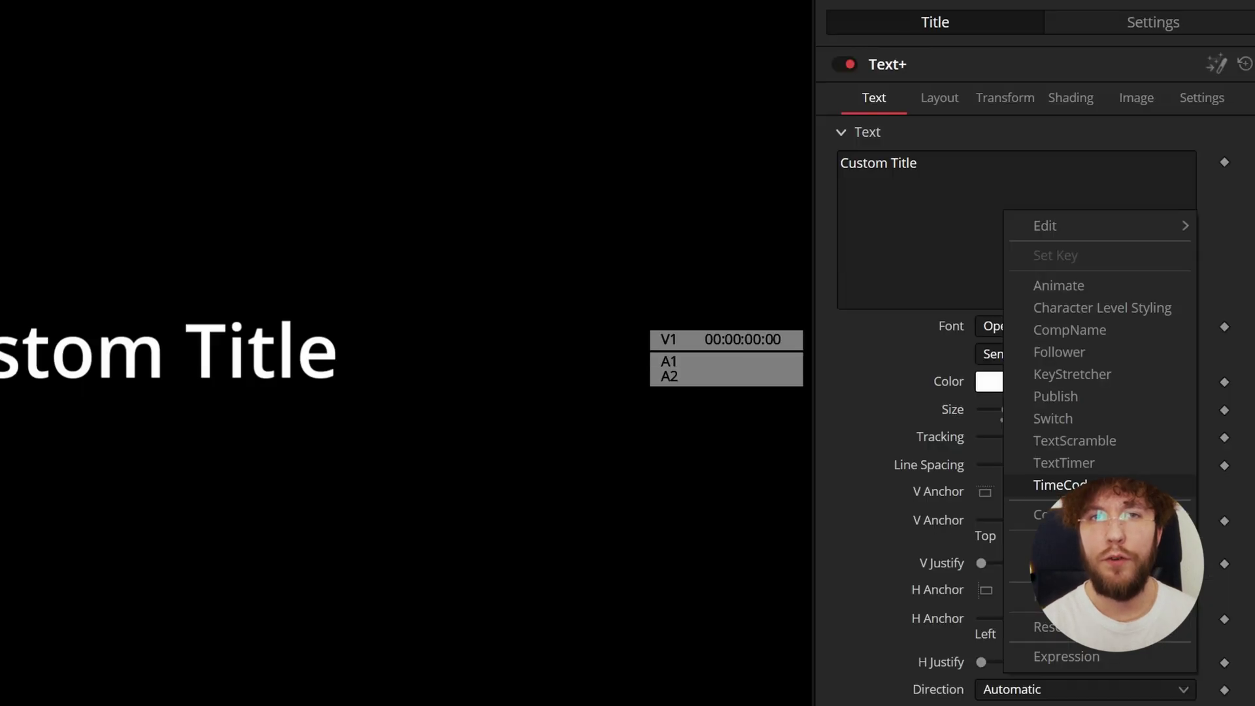
# In DaVinci Resolve, apply the TimeCode modifier to the text of the Text+ title
pyautogui.click(1165, 297)
pyautogui.rightClick(973, 214)
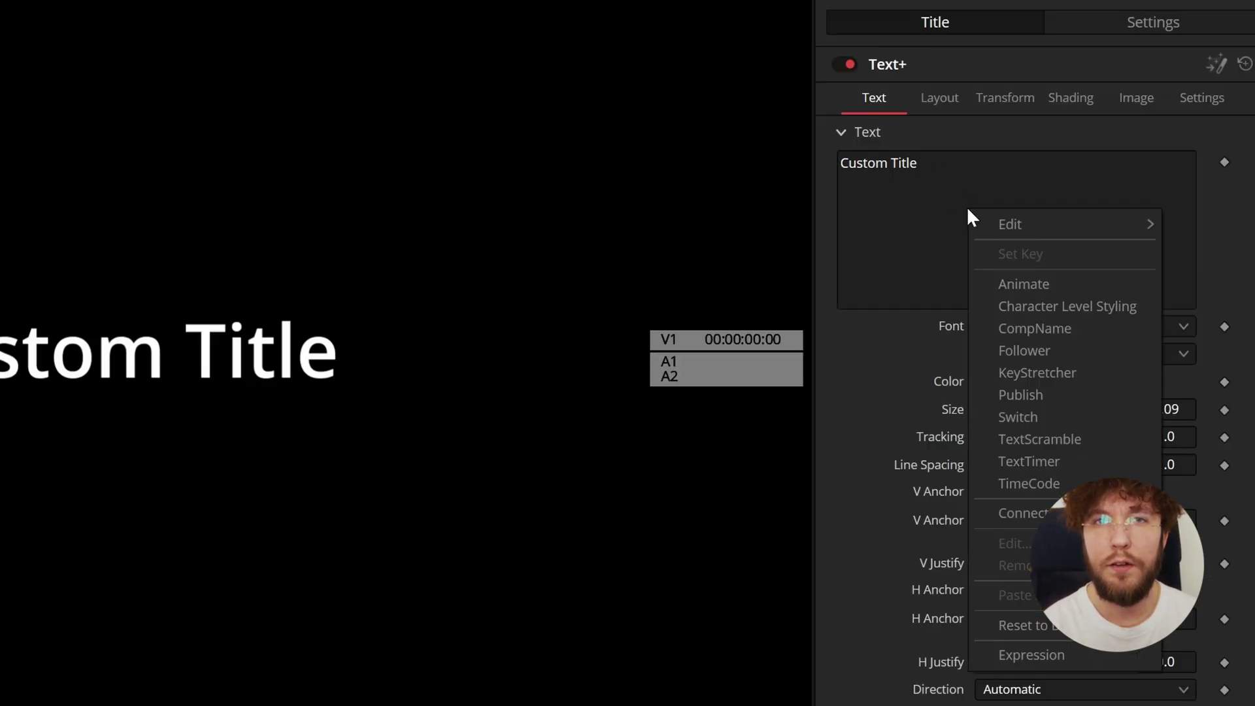
pyautogui.click(1053, 483)
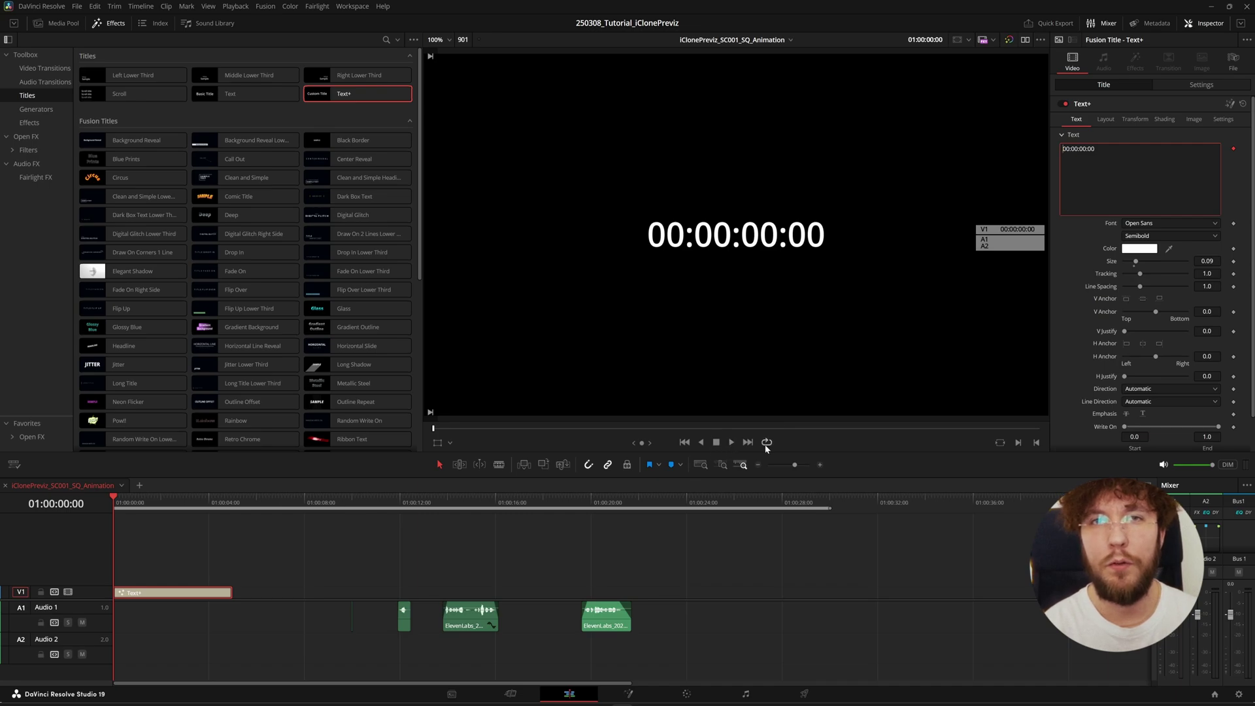
# Turn on looped playback and play the timeline to check the running timecode title
pyautogui.click(766, 443)
pyautogui.click(731, 445)
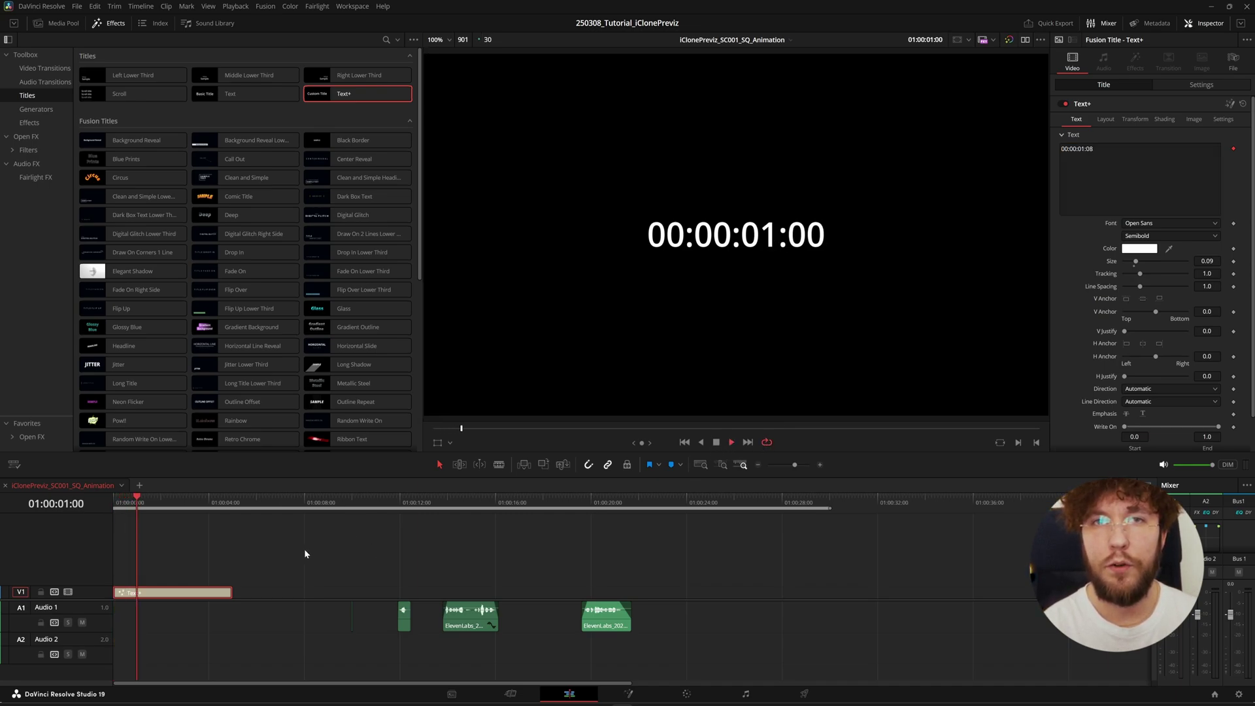
# Extend the Text+ timecode title to the 30-second mark of the timeline and play it back in an enlarged viewer
pyautogui.press('space')
pyautogui.click(229, 592)
pyautogui.moveTo(228, 592); pyautogui.dragTo(828, 592)
pyautogui.click(587, 564)
pyautogui.press('space')
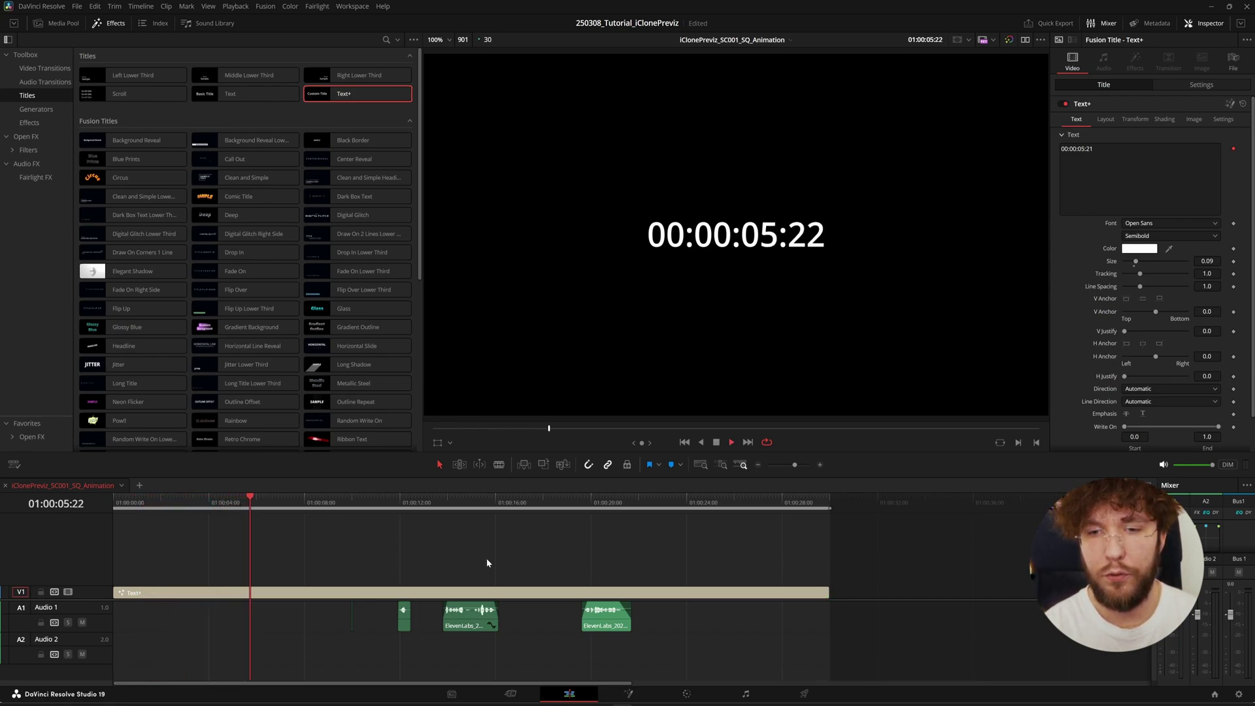
pyautogui.click(112, 23)
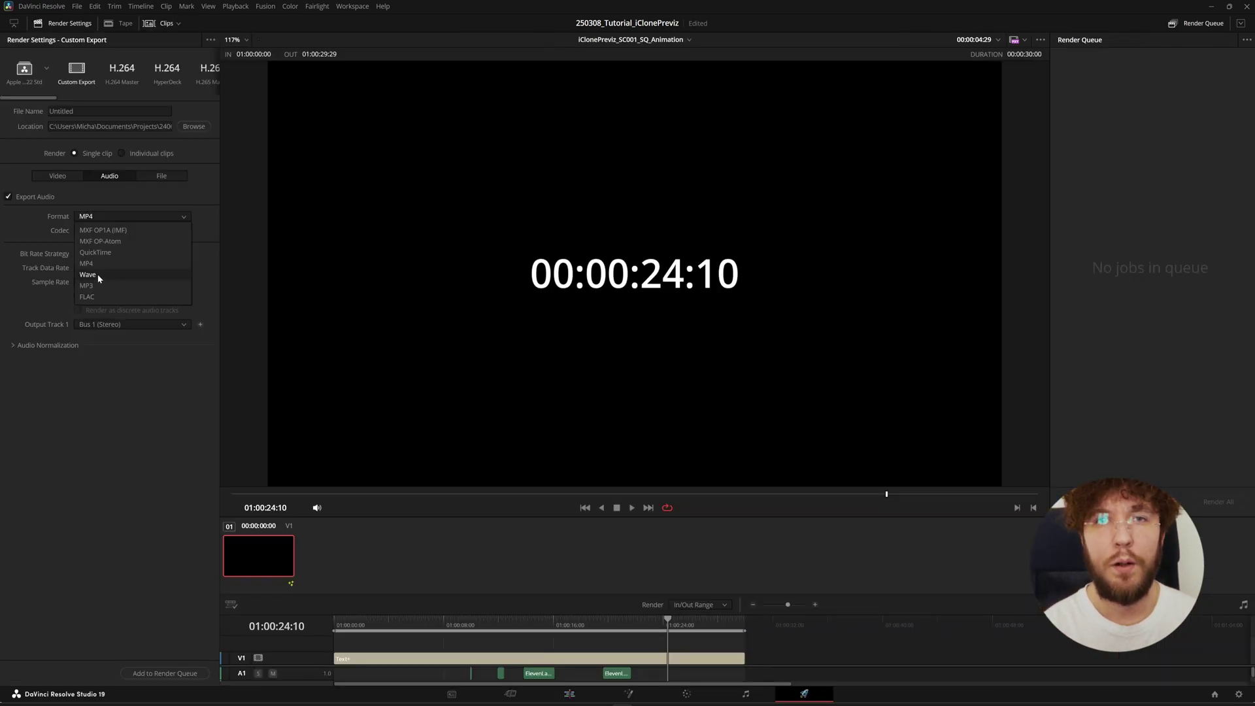
# In Rokoko Studio, create a scene named SC001 in the iClonePreviz project and add the 185 cm actor preset
pyautogui.click(112, 234)
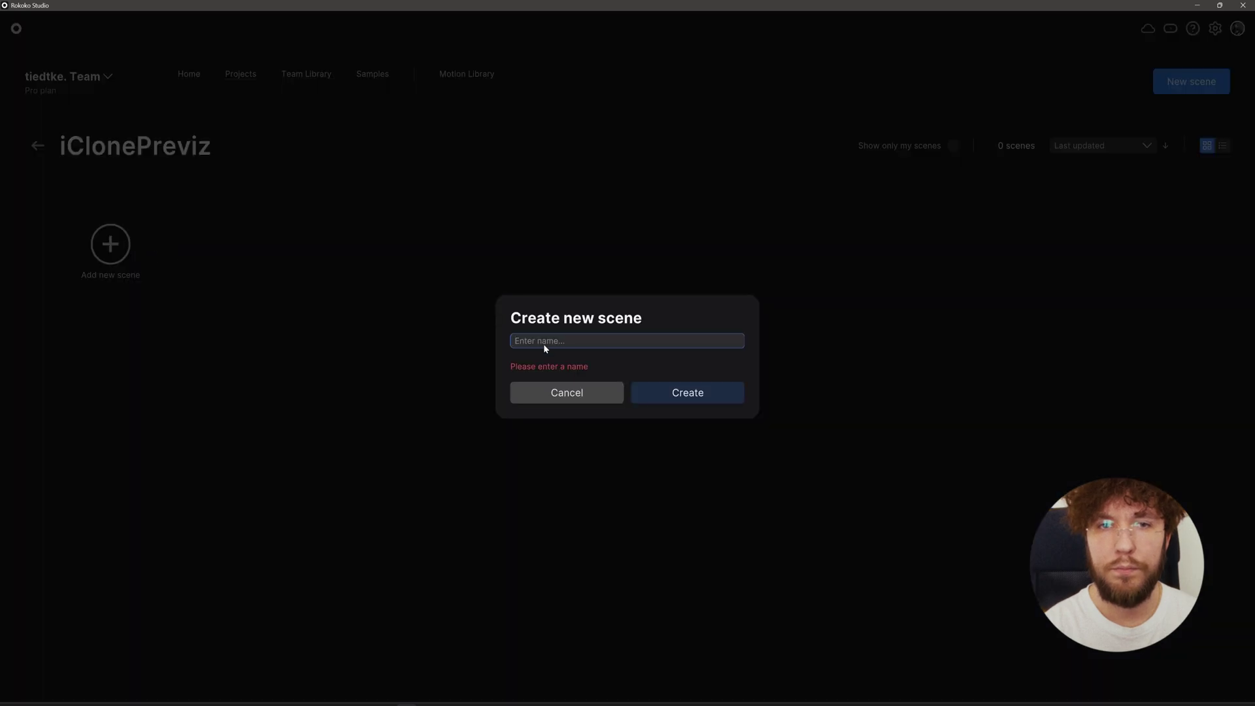
pyautogui.write('sc')
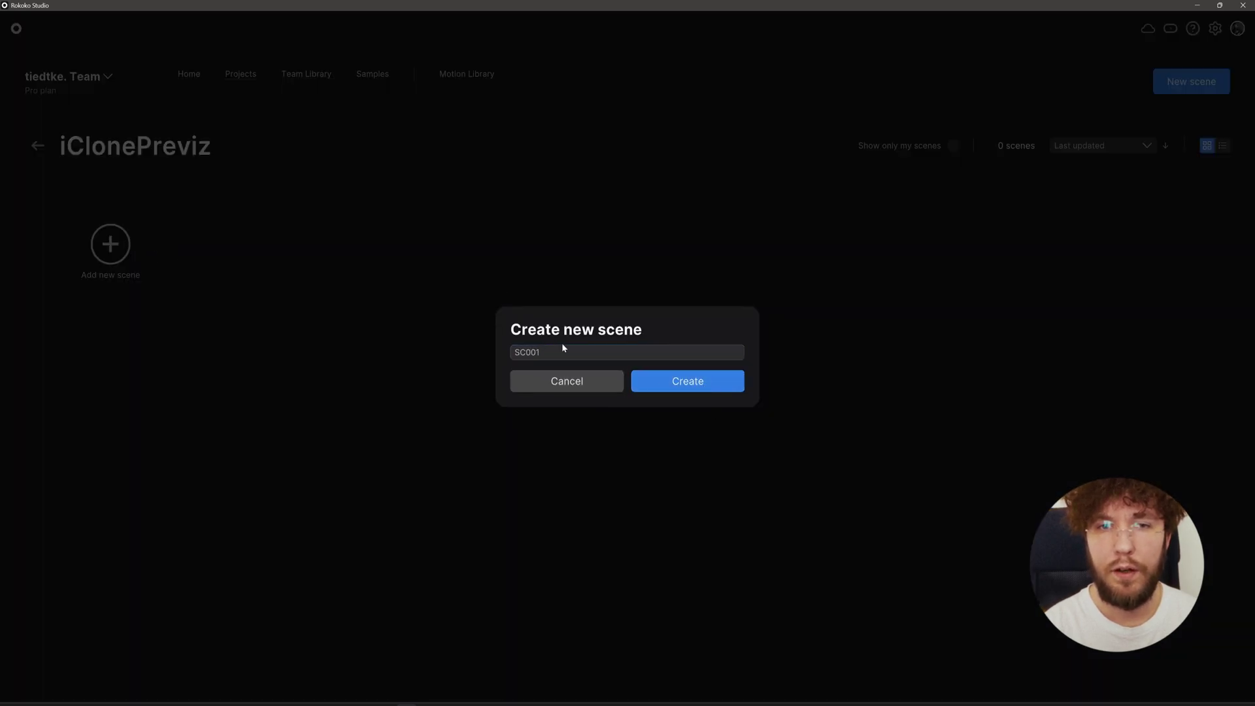
pyautogui.press('Return')
pyautogui.click(134, 120)
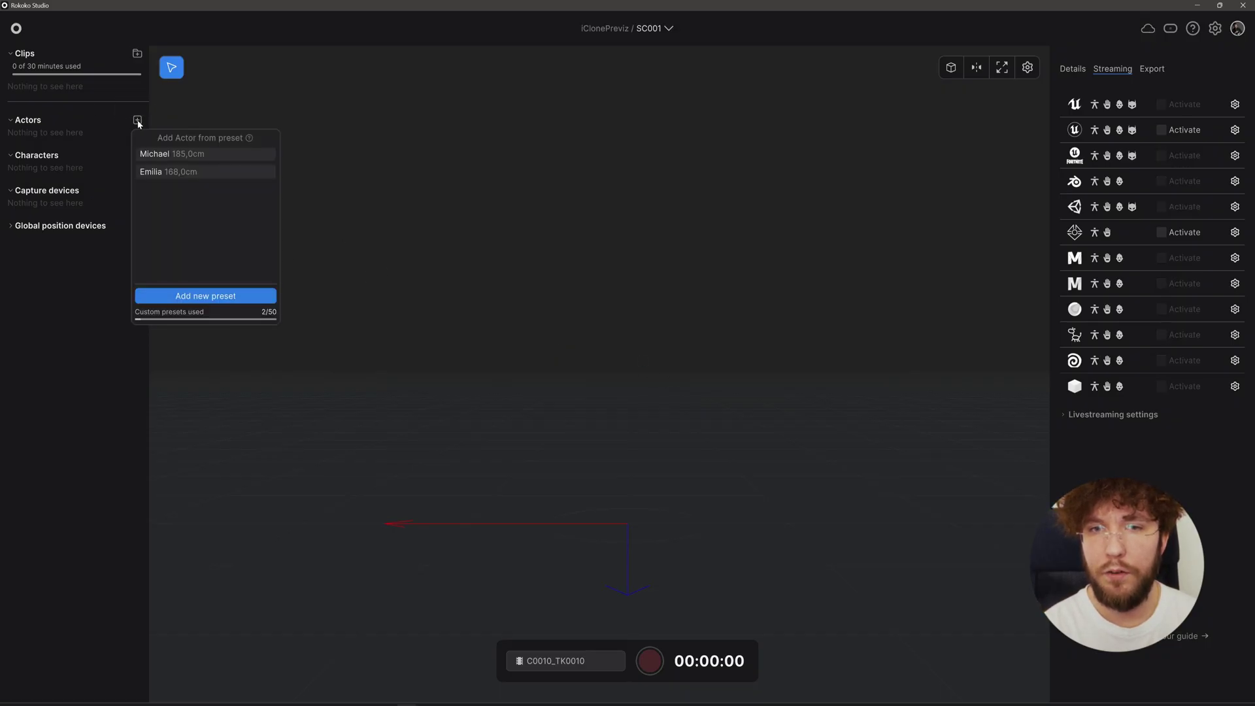
pyautogui.click(158, 156)
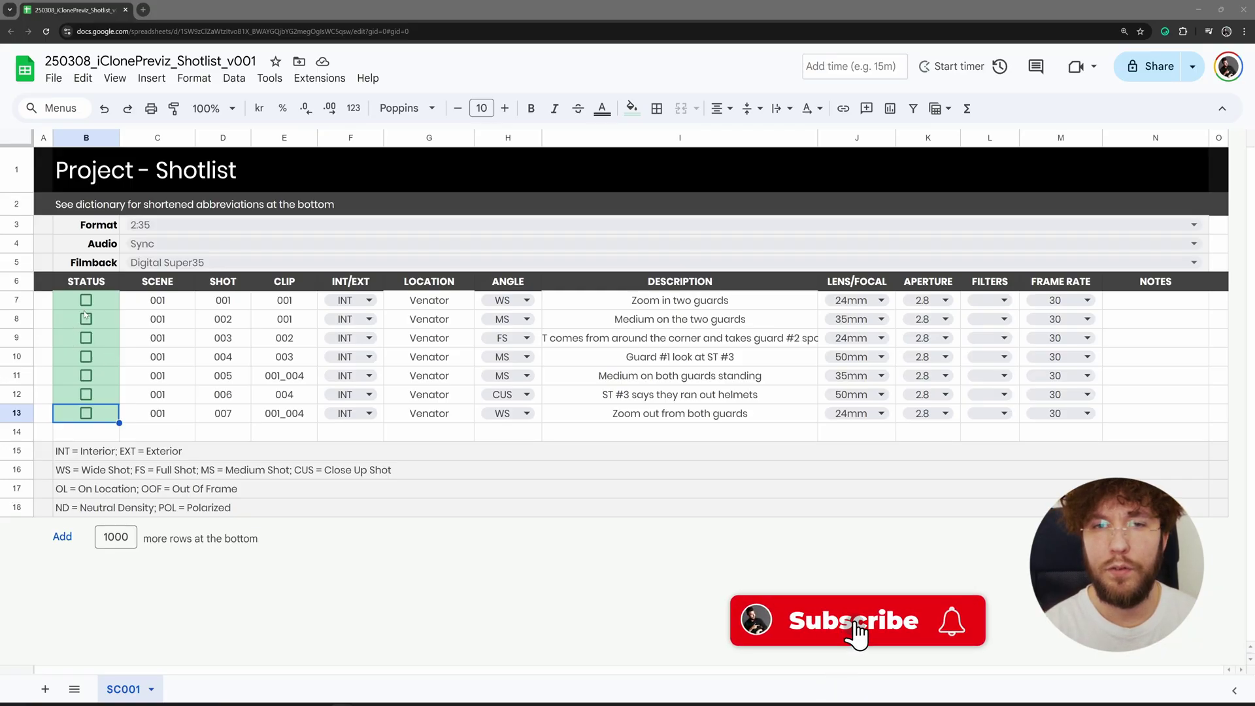
# In the Google Sheets shotlist, mark the status of shot 001, Zoom in two guards
pyautogui.click(628, 304)
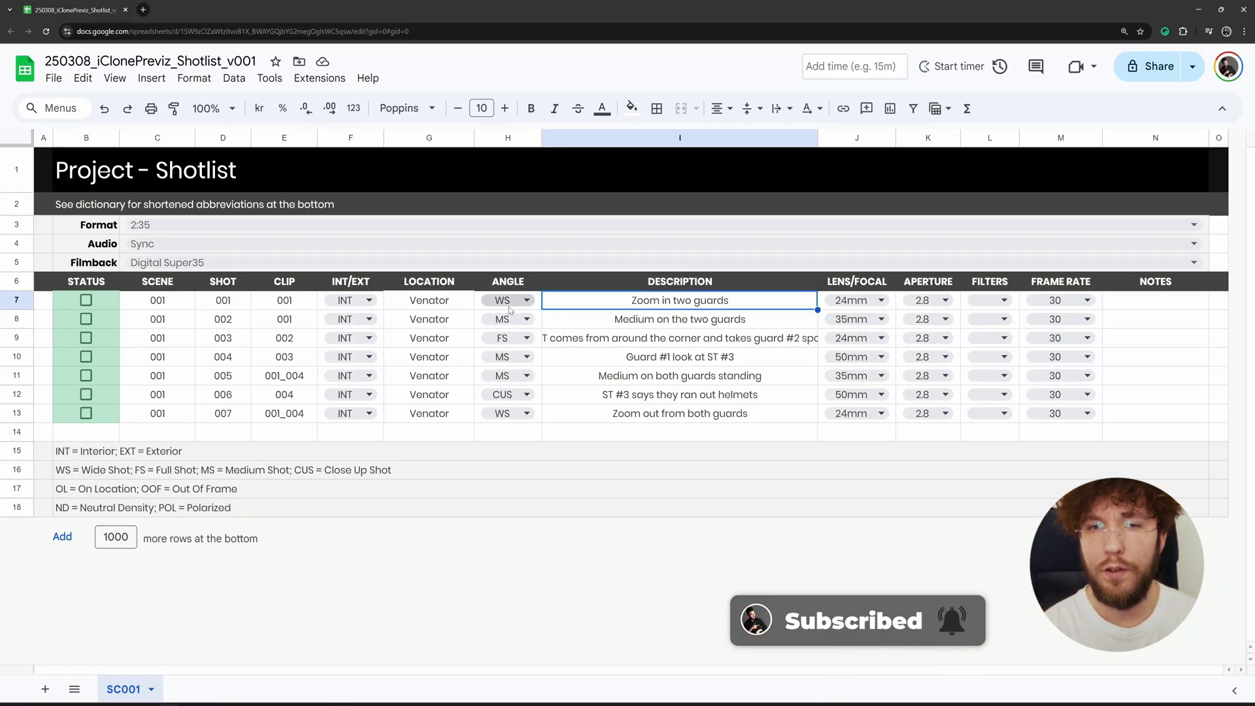
pyautogui.click(85, 302)
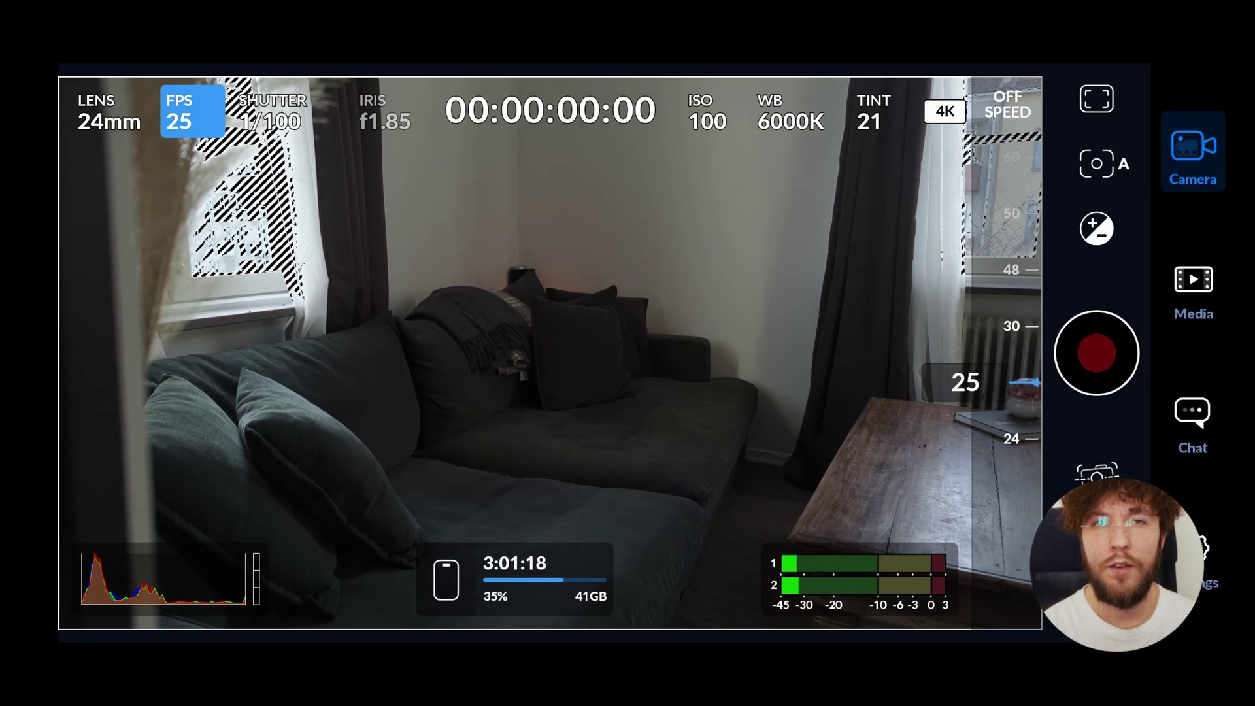
# In the Blackmagic Camera app, set the recording frame rate to 30 FPS
pyautogui.scroll(2, 1006, 381)
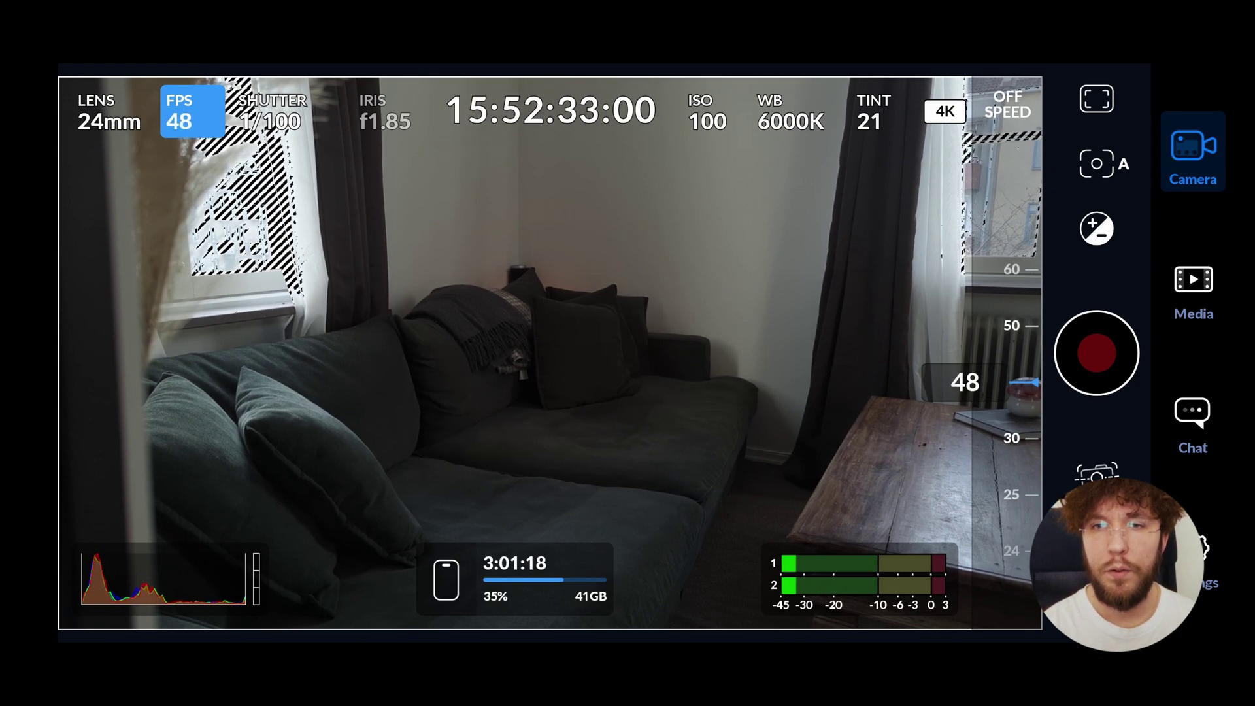
pyautogui.scroll(-2, 1006, 381)
pyautogui.scroll(1, 1006, 381)
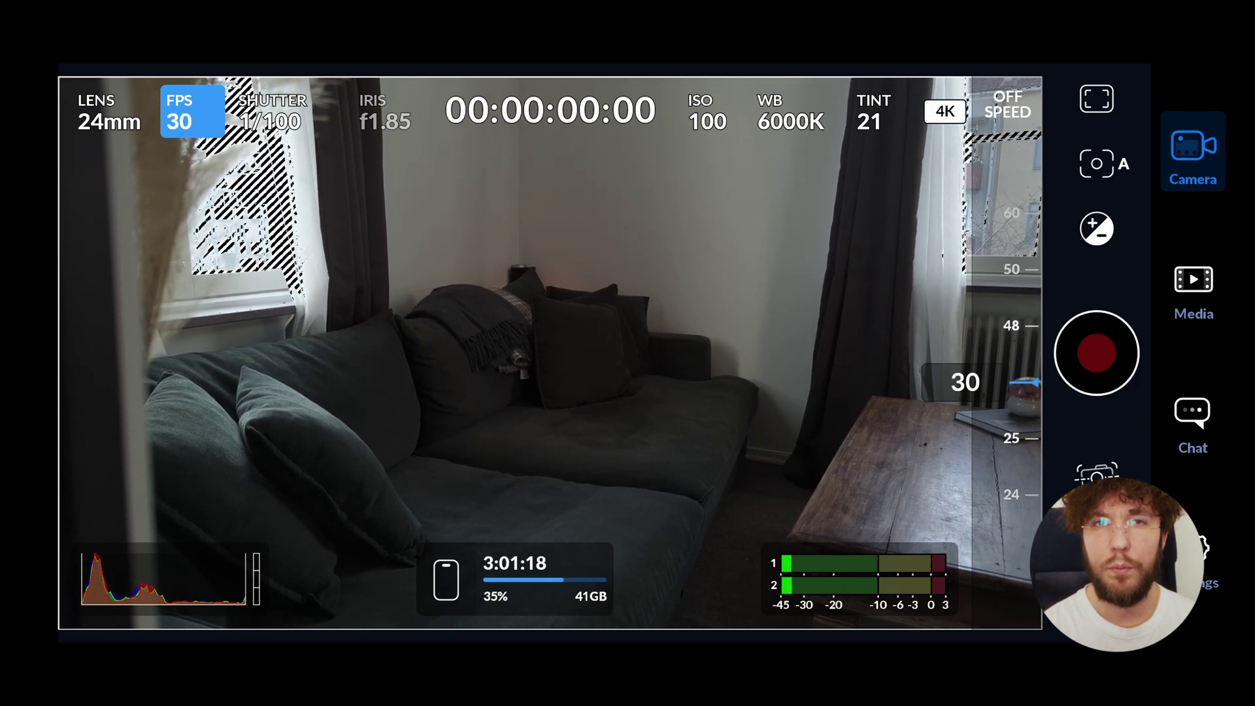
# Set the camera's timecode display to Time of Day (TOD) and return to the camera view
pyautogui.click(1200, 555)
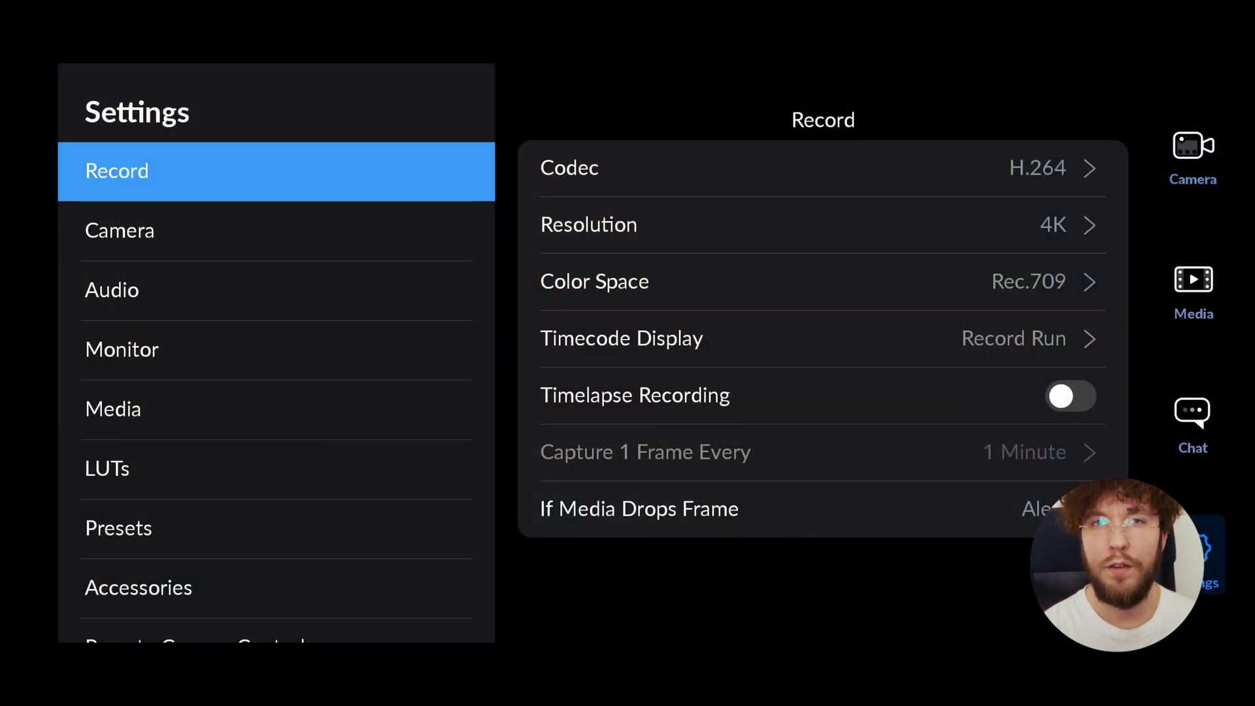
pyautogui.click(822, 339)
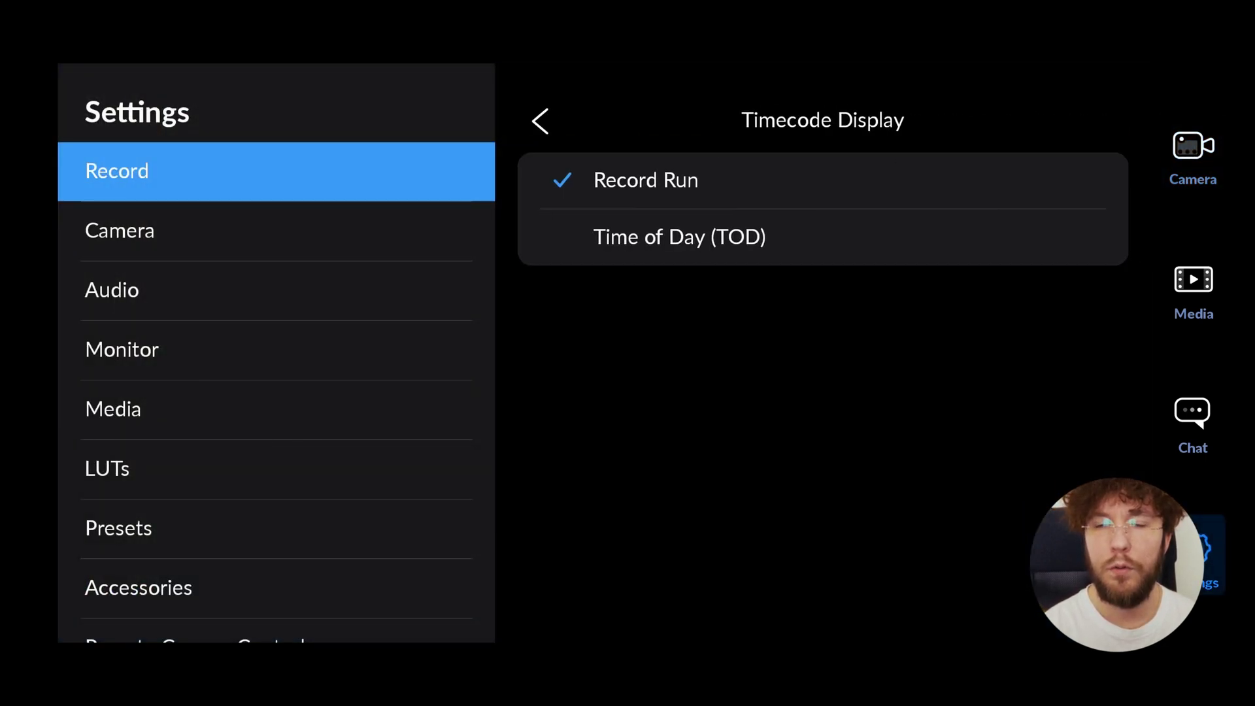
pyautogui.click(539, 121)
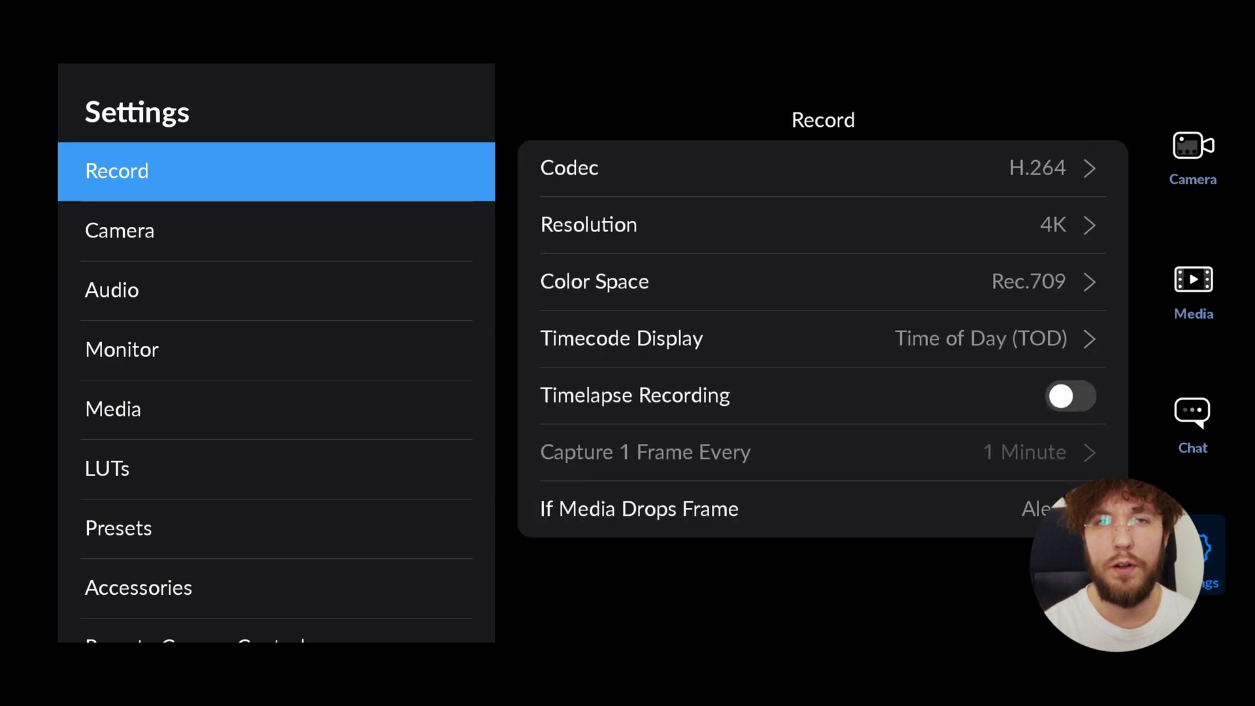
pyautogui.click(1192, 156)
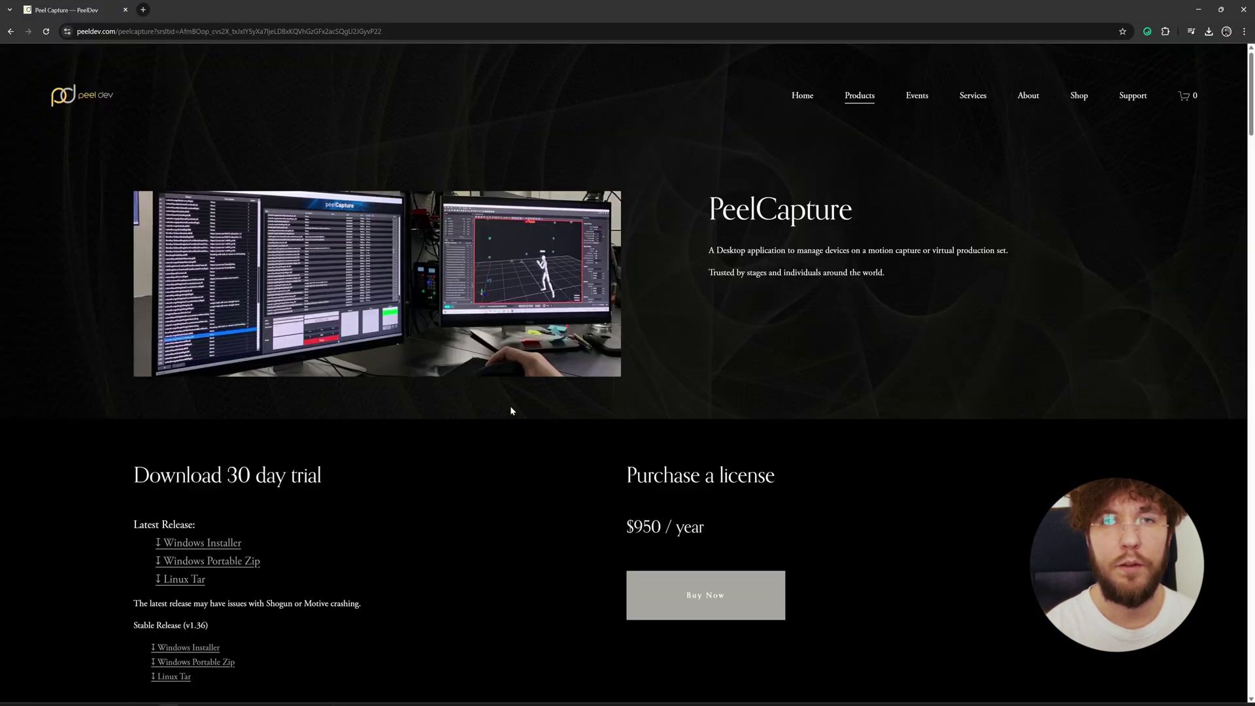
# Read through the PeelCapture product page in the browser, from the trial and license options to the feature list
pyautogui.scroll(-2, 751, 307)
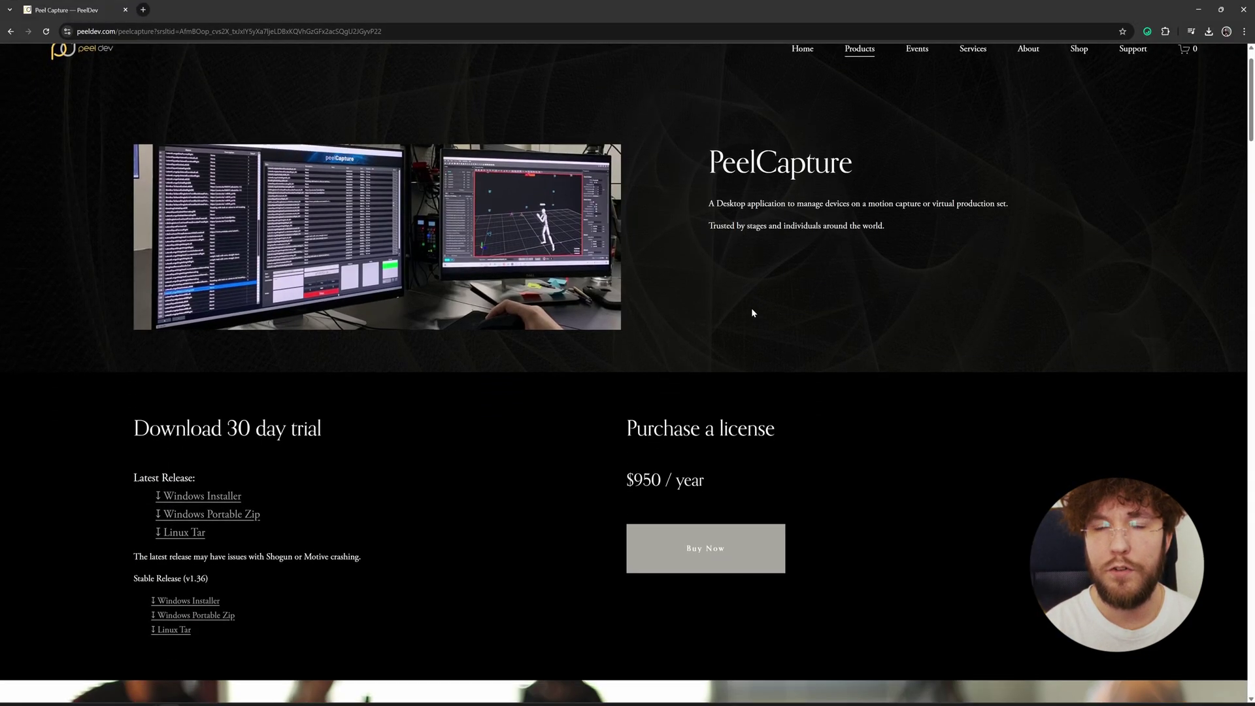
pyautogui.scroll(-3, 750, 315)
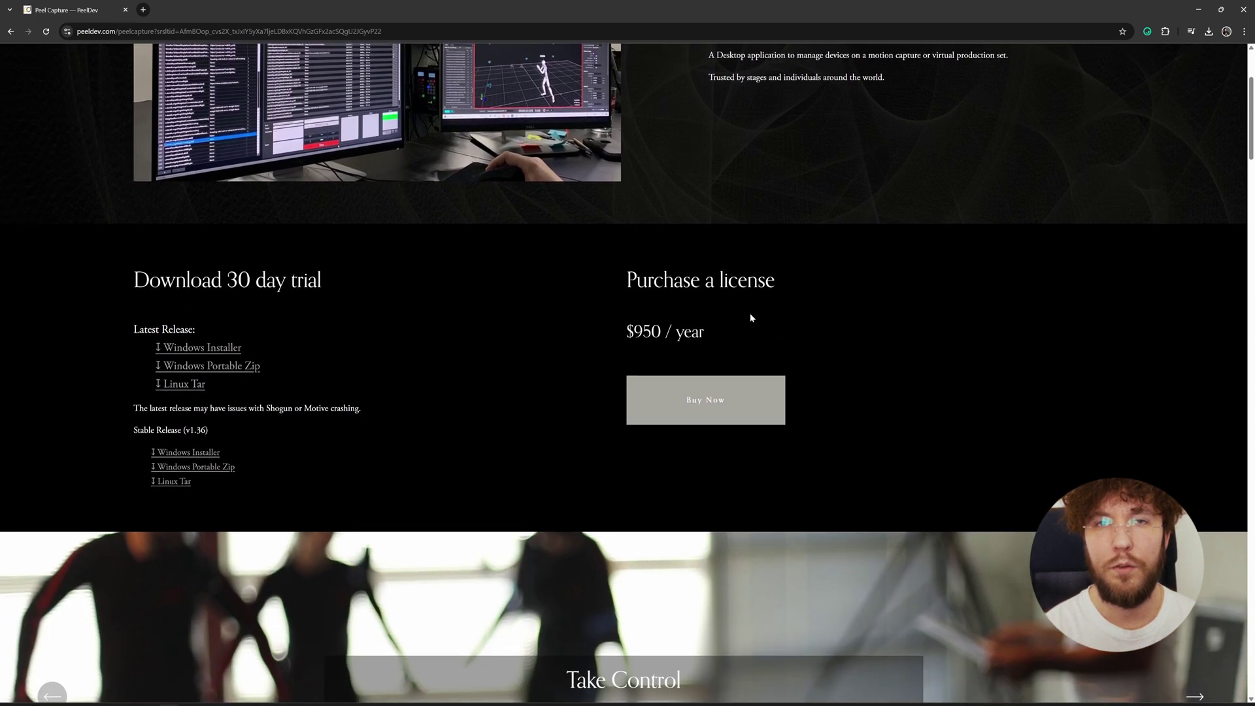
pyautogui.scroll(-4, 749, 318)
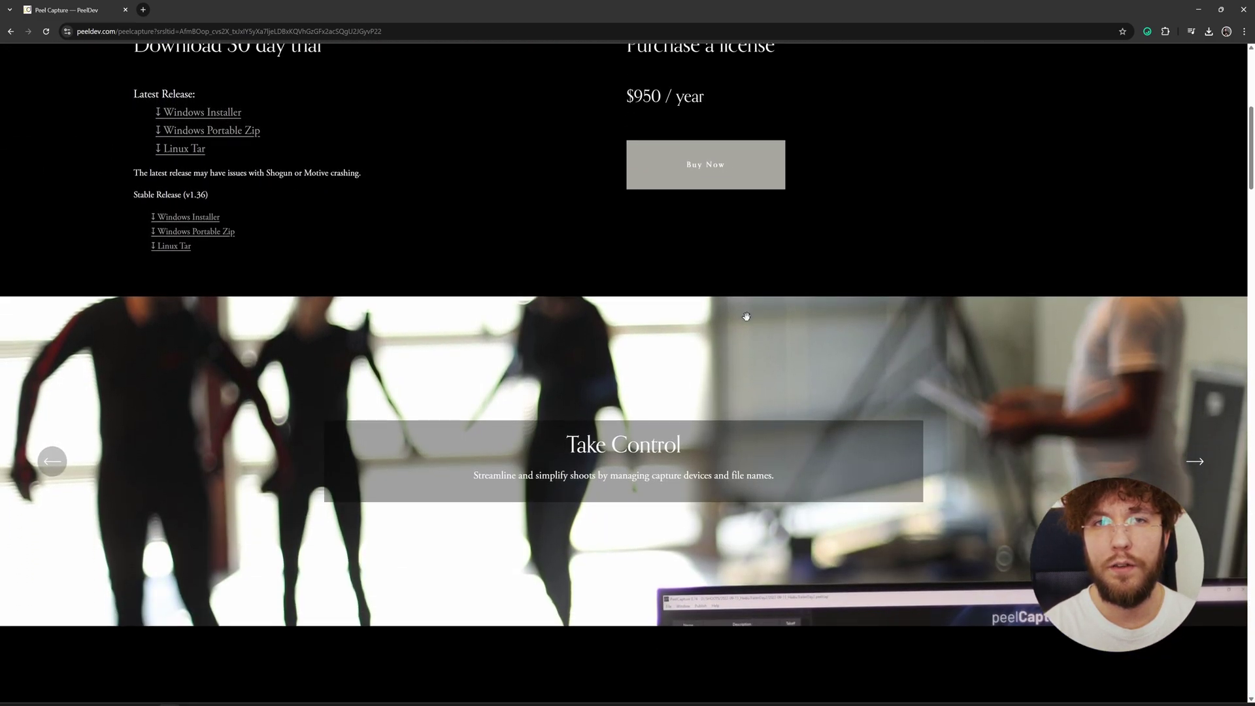
pyautogui.scroll(-7, 739, 319)
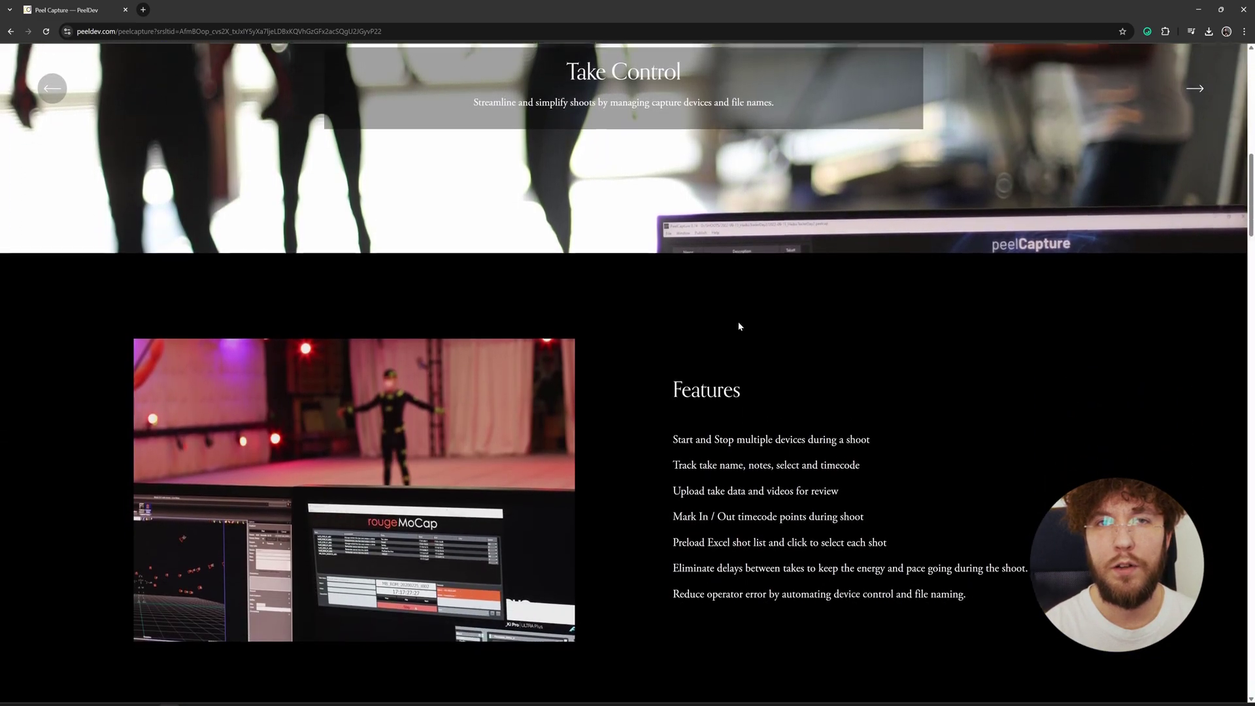
pyautogui.scroll(-2, 736, 333)
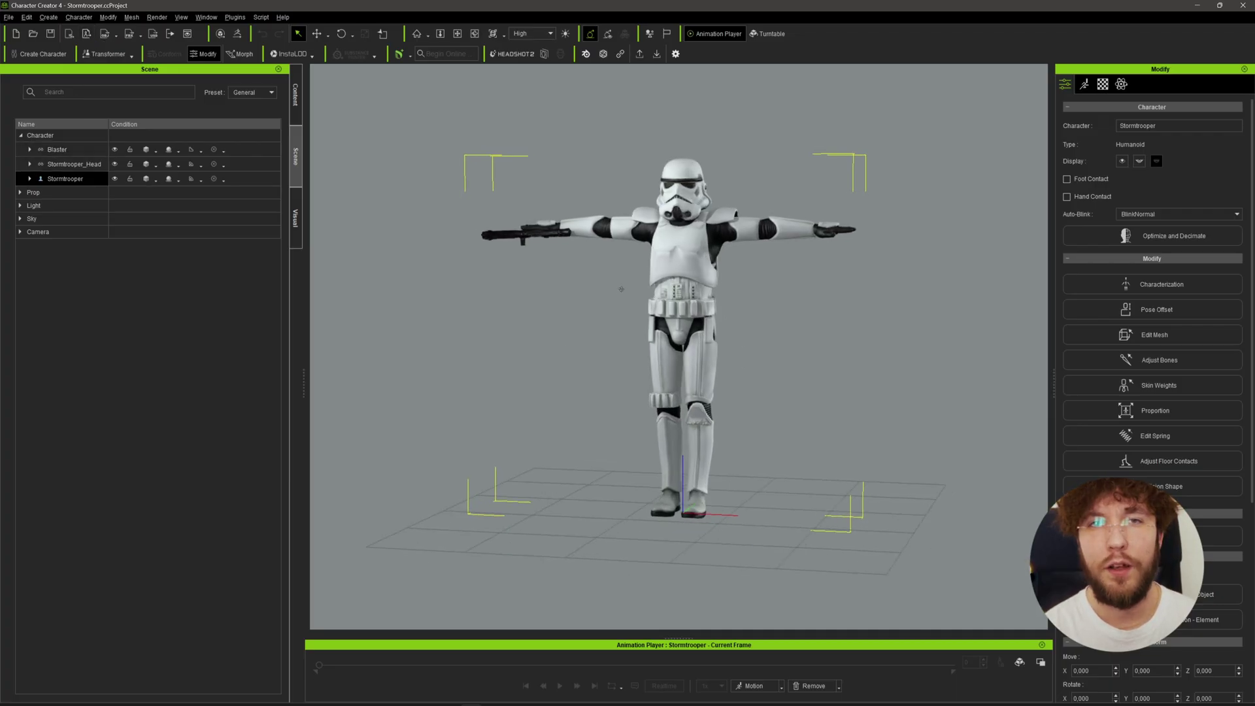
# In Character Creator, inspect how the Stormtrooper's helmet is separated by hiding and showing the Stormtrooper_Head accessory
pyautogui.moveTo(617, 289); pyautogui.dragTo(686, 295, button='right')
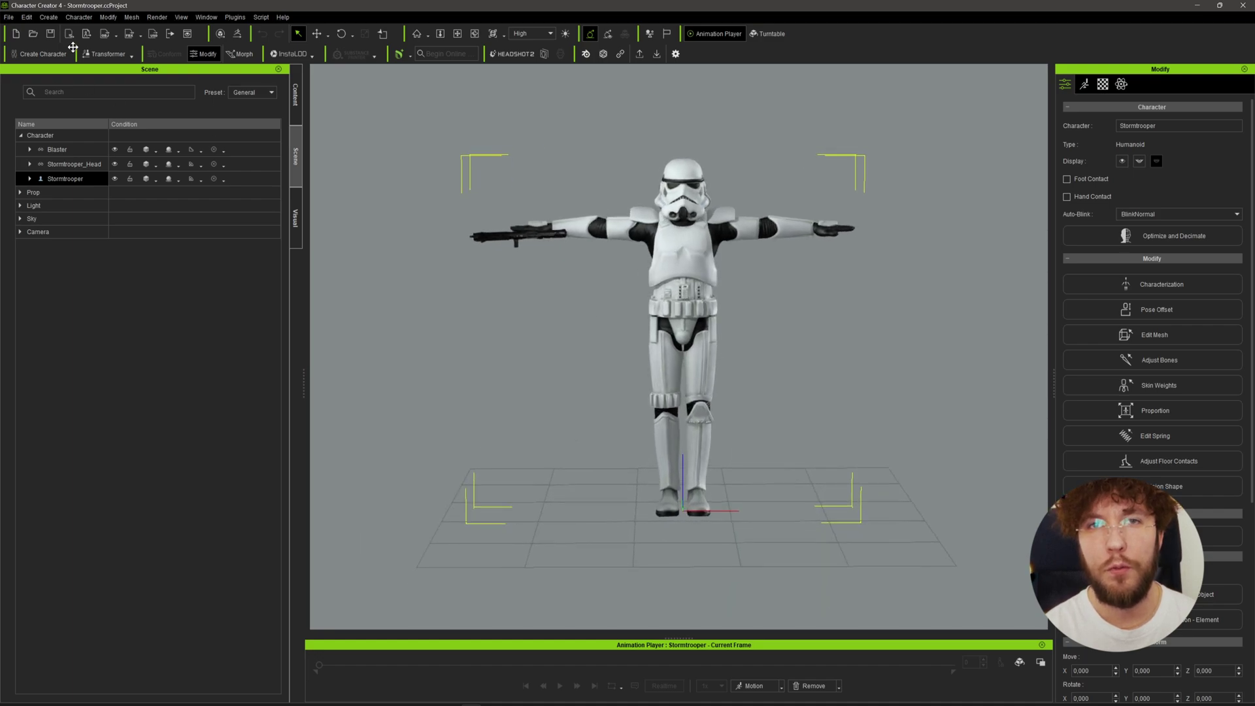
pyautogui.click(73, 164)
pyautogui.click(115, 164)
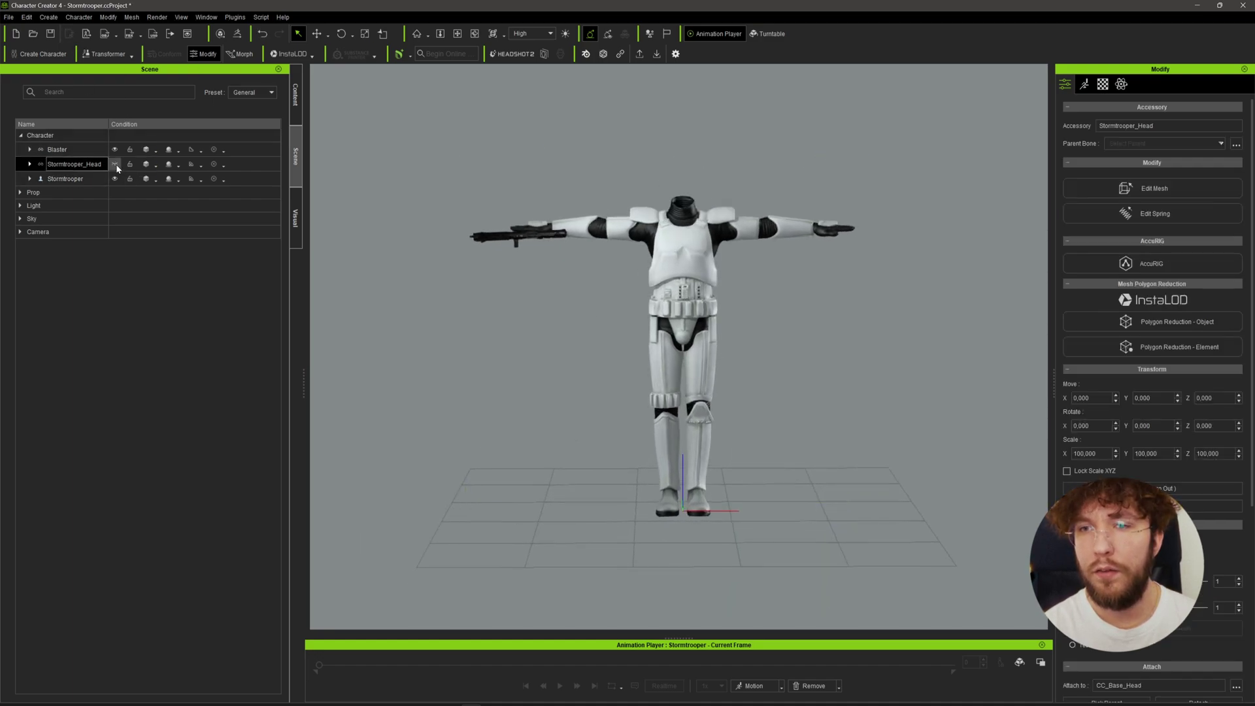
pyautogui.click(115, 164)
pyautogui.click(76, 182)
pyautogui.click(81, 165)
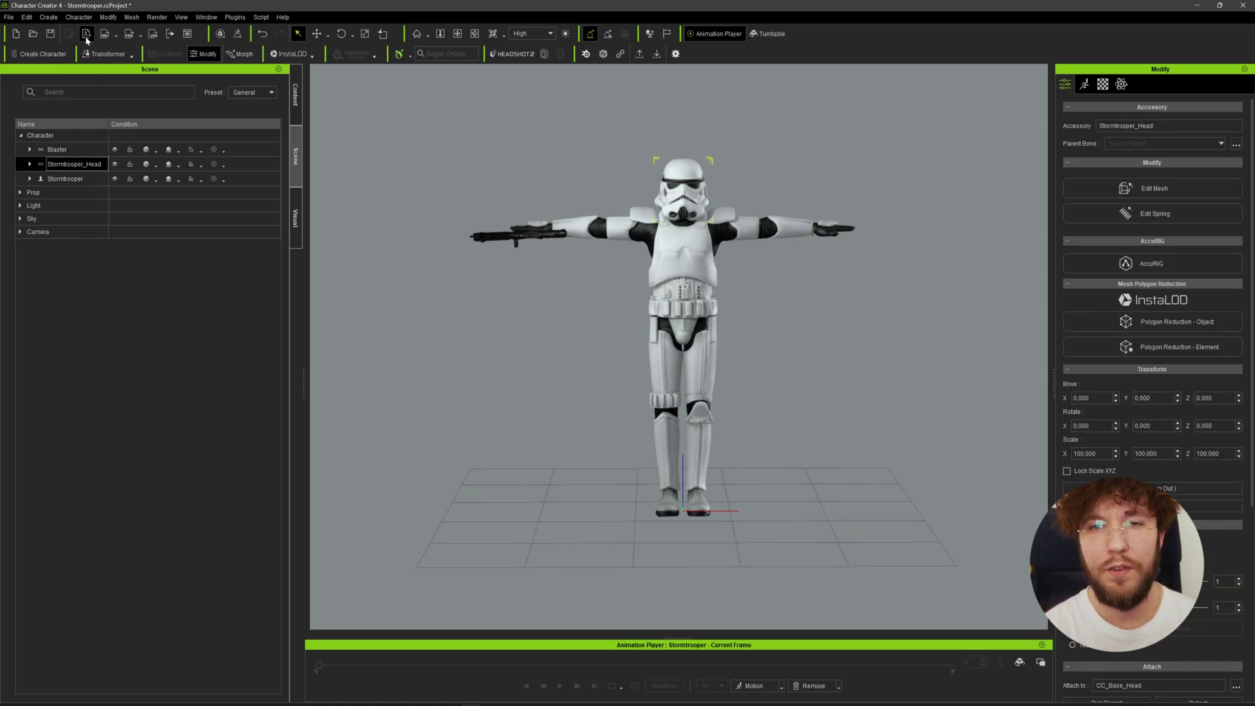
# Send the Stormtrooper character to iClone and switch to that program
pyautogui.click(70, 179)
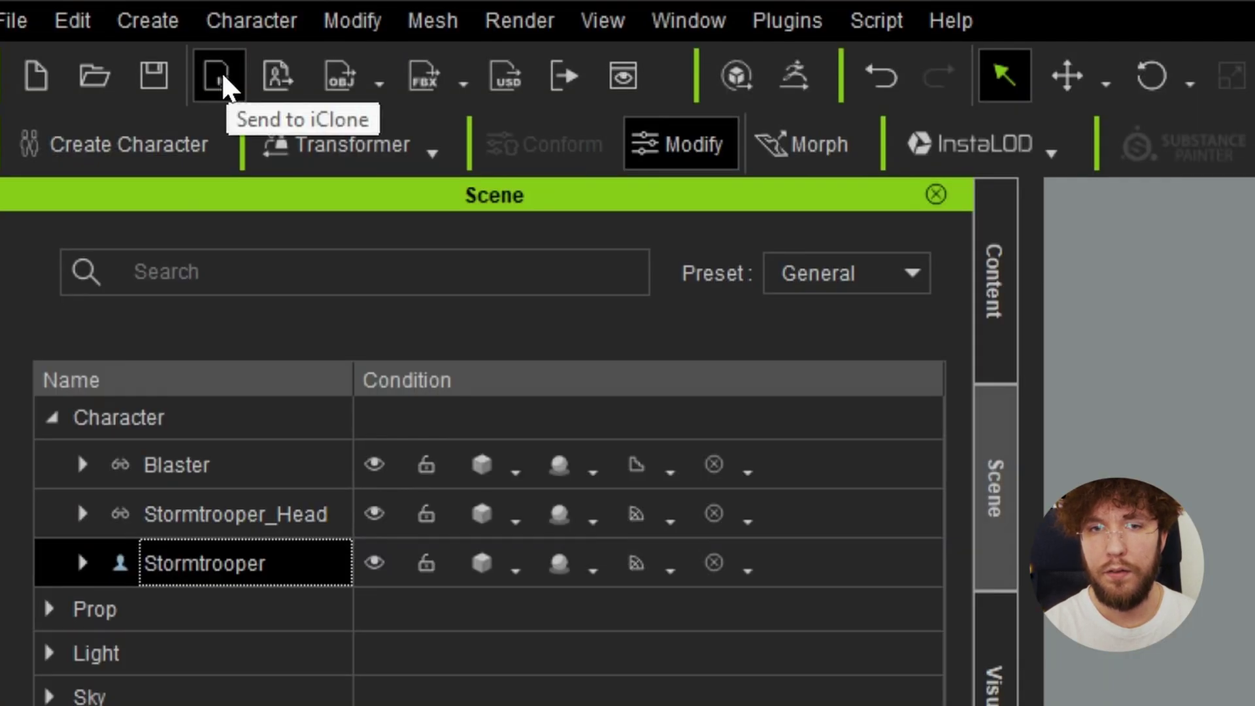
pyautogui.click(223, 75)
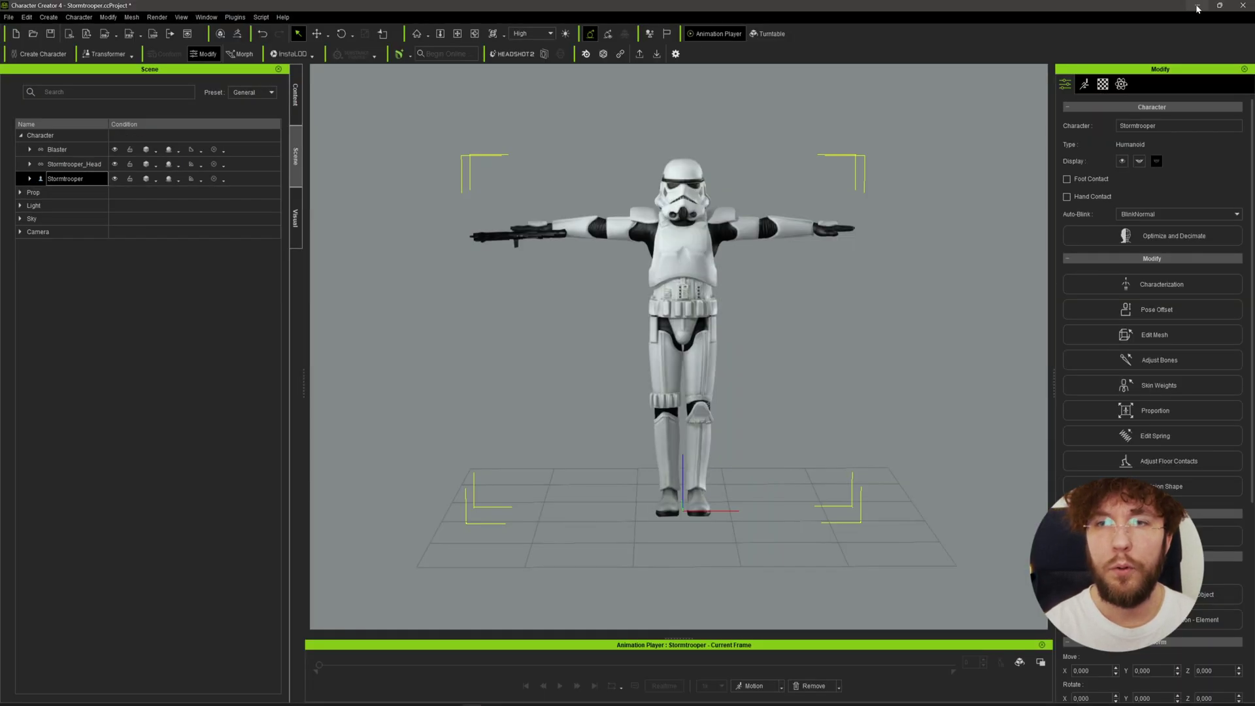
pyautogui.click(1197, 8)
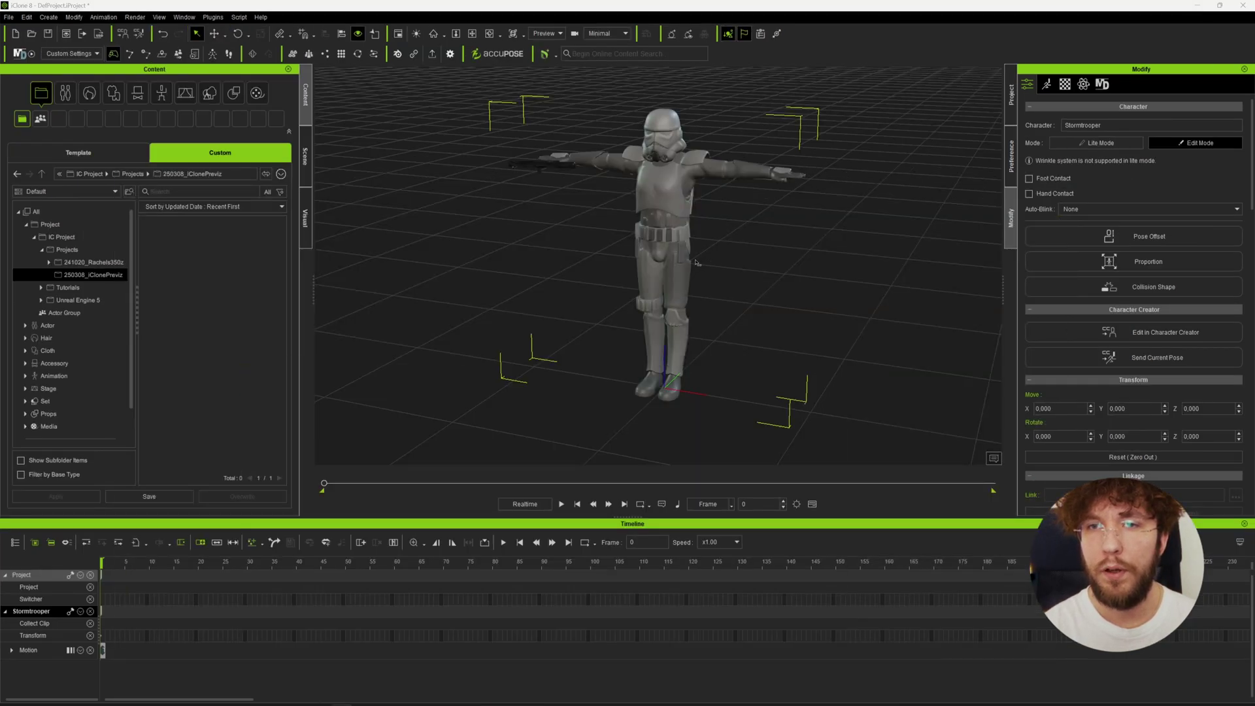
# Move the Stormtrooper into the Characters folder of the scene collection and create a folder named Lighting
pyautogui.moveTo(678, 260); pyautogui.dragTo(595, 73, button='right')
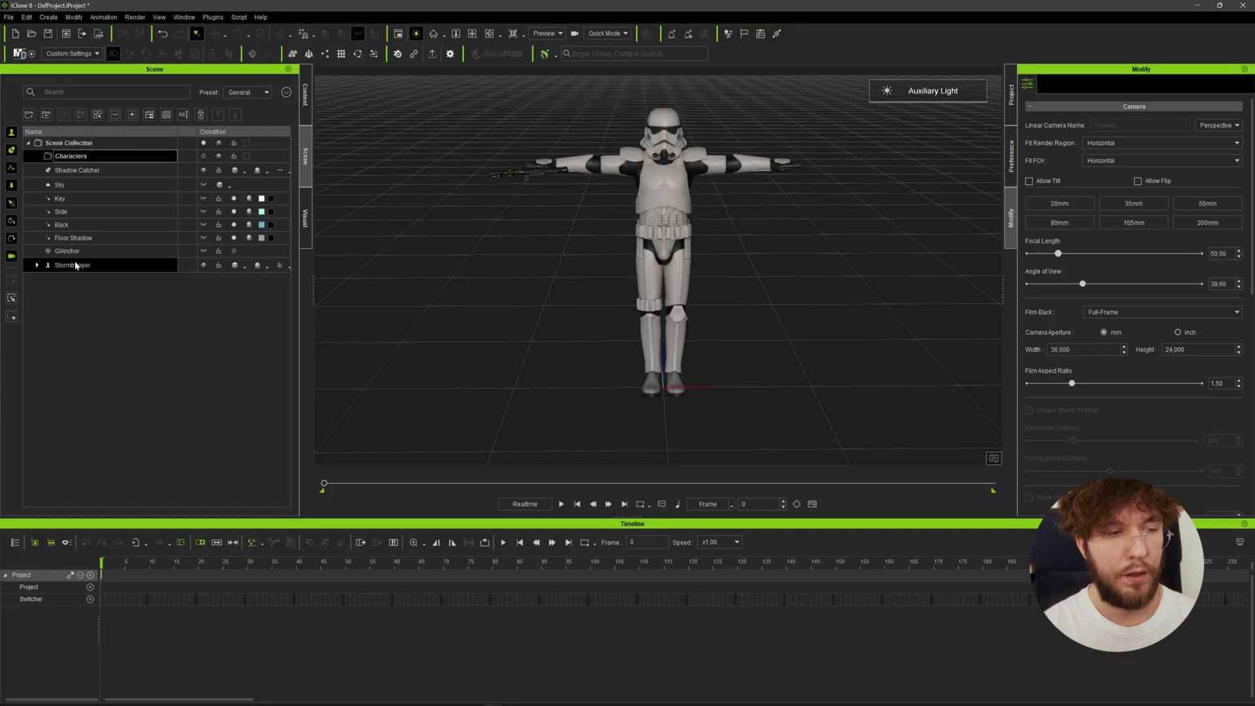
pyautogui.moveTo(79, 265); pyautogui.dragTo(68, 158)
pyautogui.click(77, 185)
pyautogui.keyDown('shift'); pyautogui.click(80, 265); pyautogui.keyUp('shift')
pyautogui.click(29, 114)
pyautogui.write('Lighting')
pyautogui.press('Return')
# Move the Shadow Catcher, Sky, all lights and GIAnchor into the Lighting folder and collapse it
pyautogui.click(79, 279)
pyautogui.keyDown('shift'); pyautogui.click(71, 198); pyautogui.keyUp('shift')
pyautogui.moveTo(72, 199); pyautogui.dragTo(66, 184)
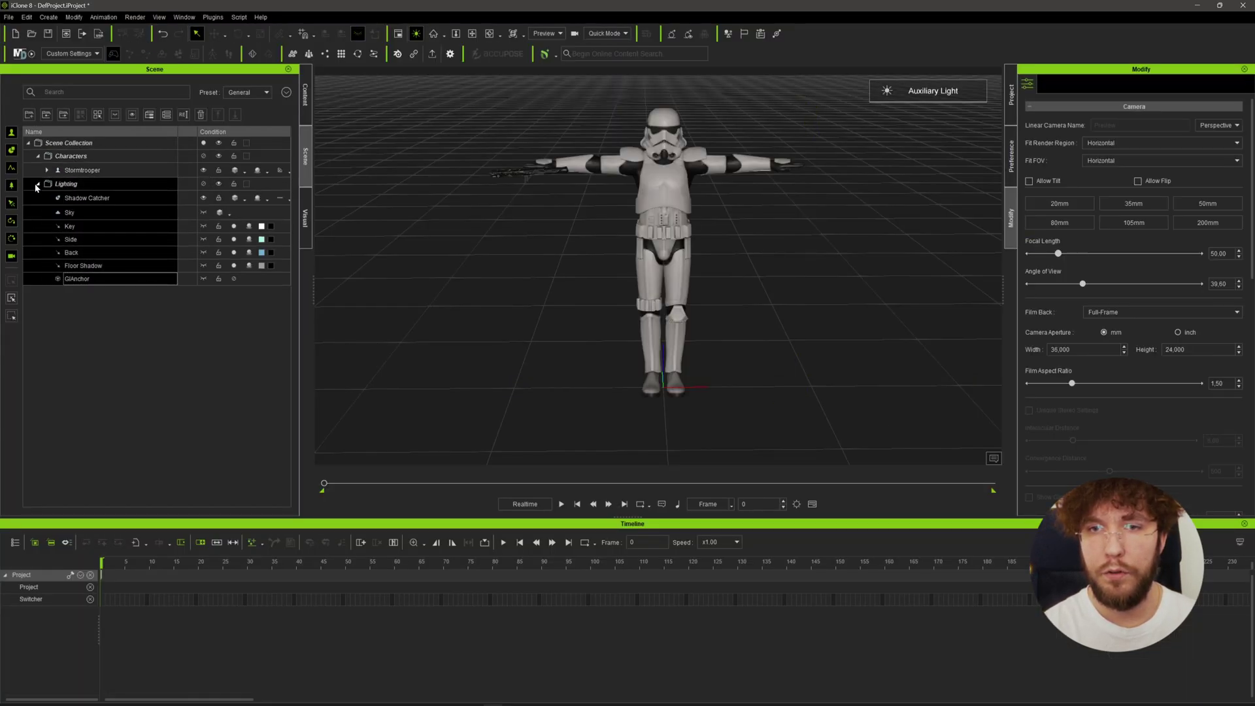
pyautogui.click(37, 184)
pyautogui.click(38, 157)
# Copy the Plugins folder of the iClone Live Link plug-in for Unreal 5.5 into the iClonePreviz project folder and open iClonePreviz.uproject
pyautogui.click(212, 17)
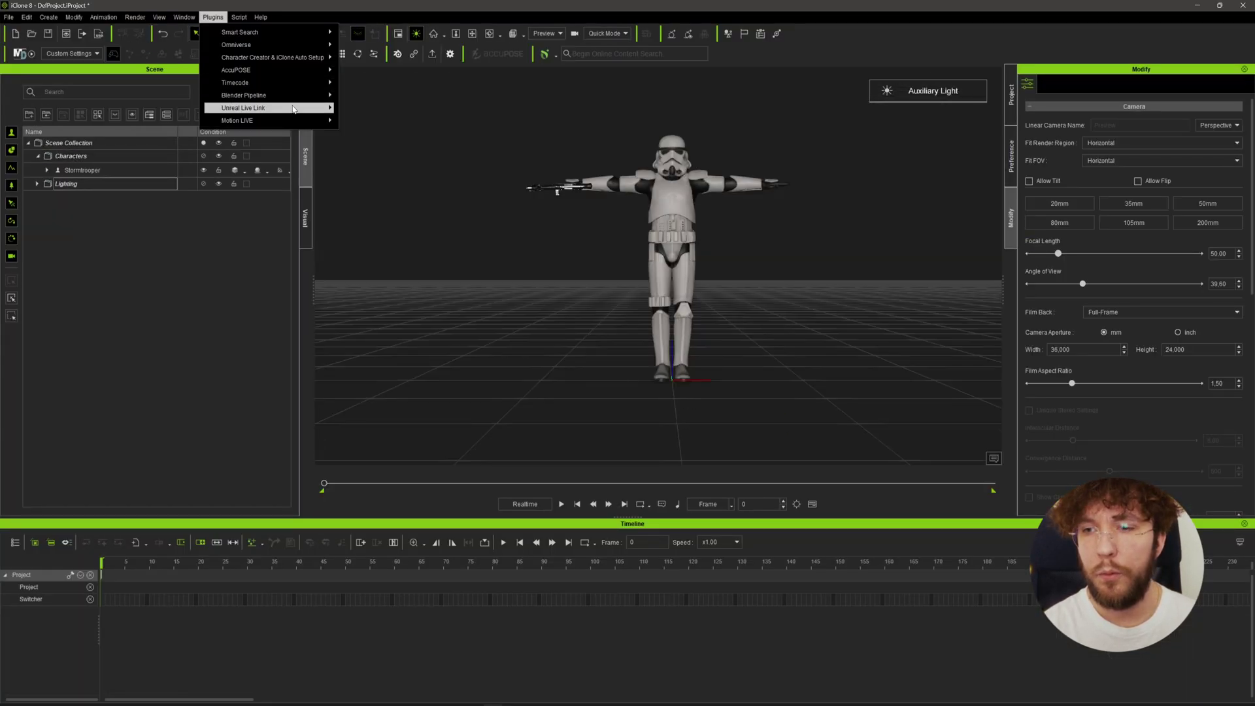
pyautogui.moveTo(294, 108)
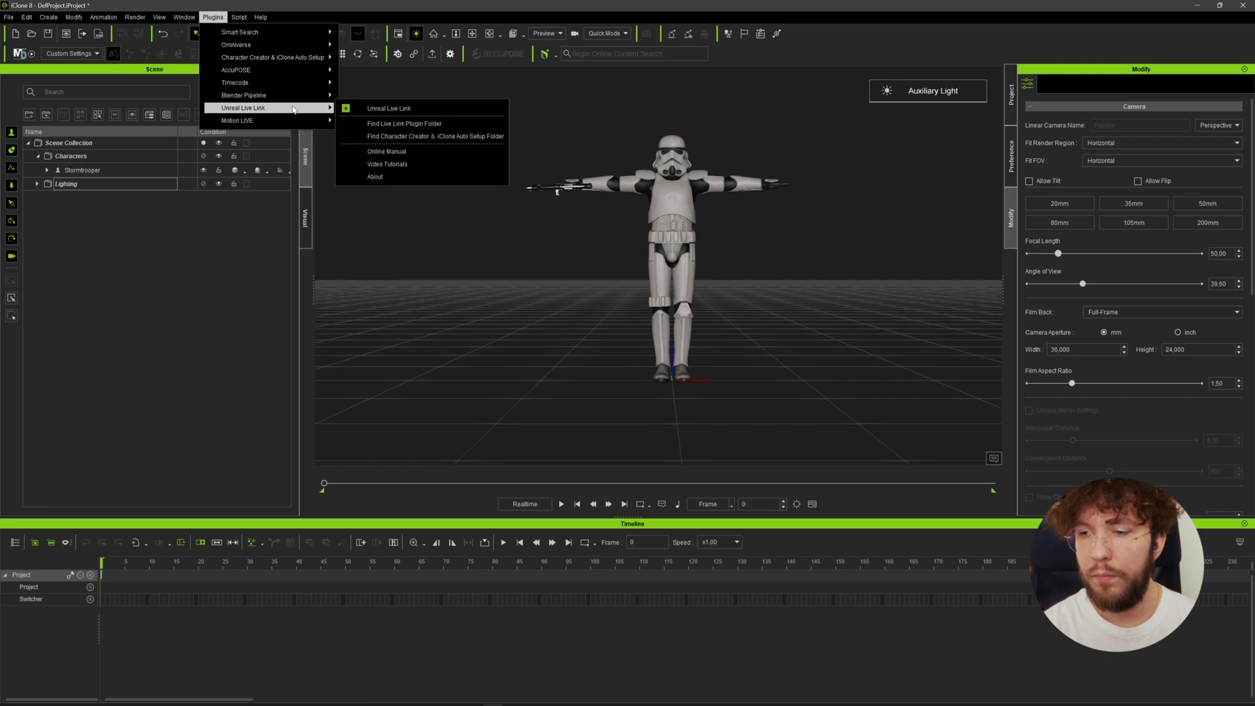
pyautogui.click(396, 124)
pyautogui.doubleClick(458, 295)
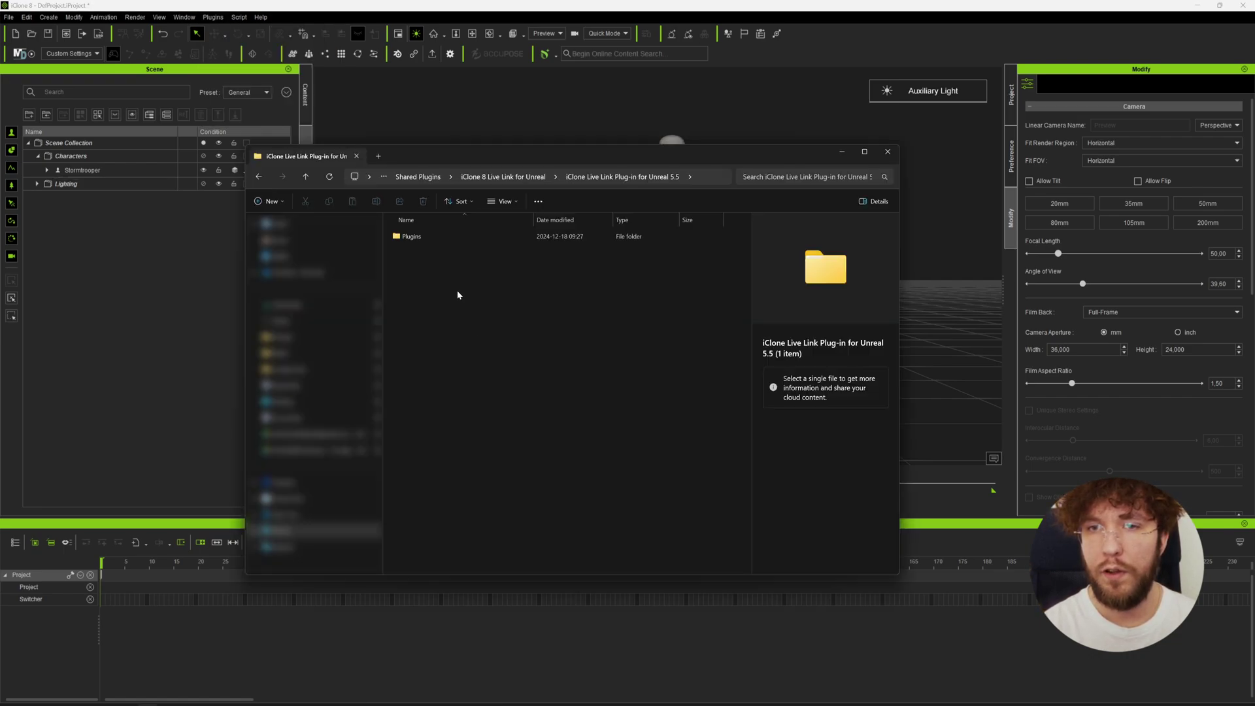
pyautogui.click(425, 238)
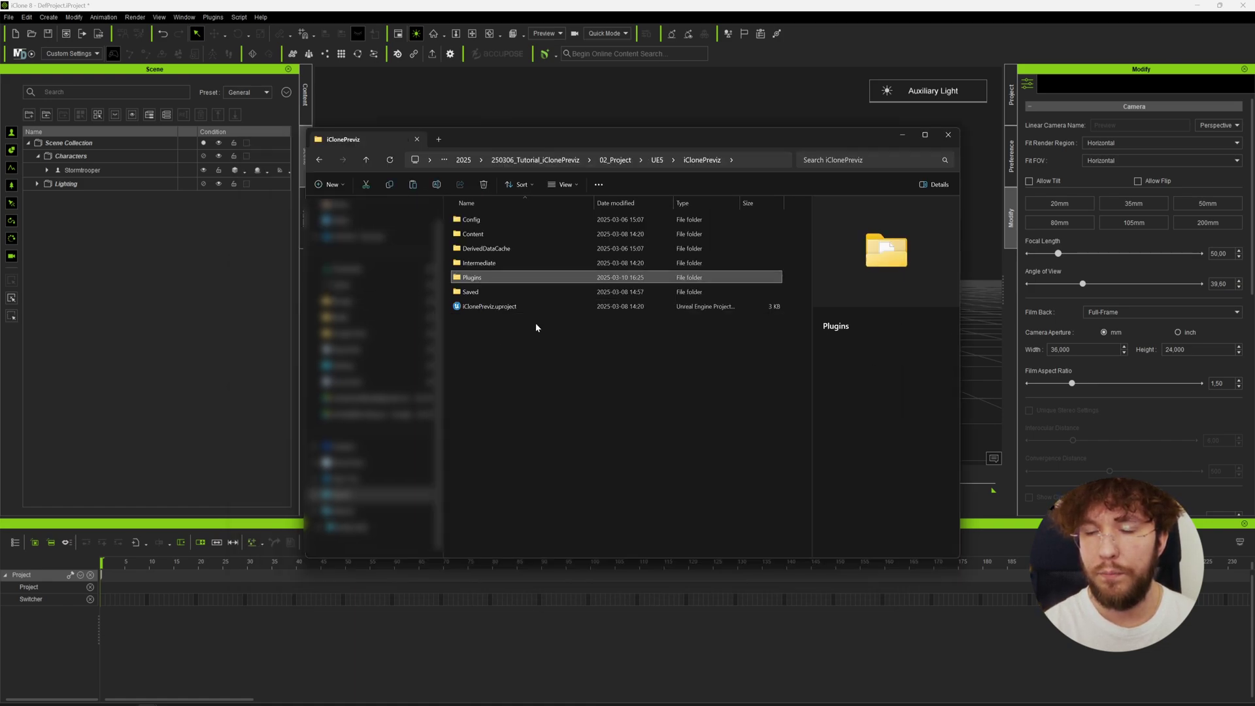
pyautogui.click(483, 308)
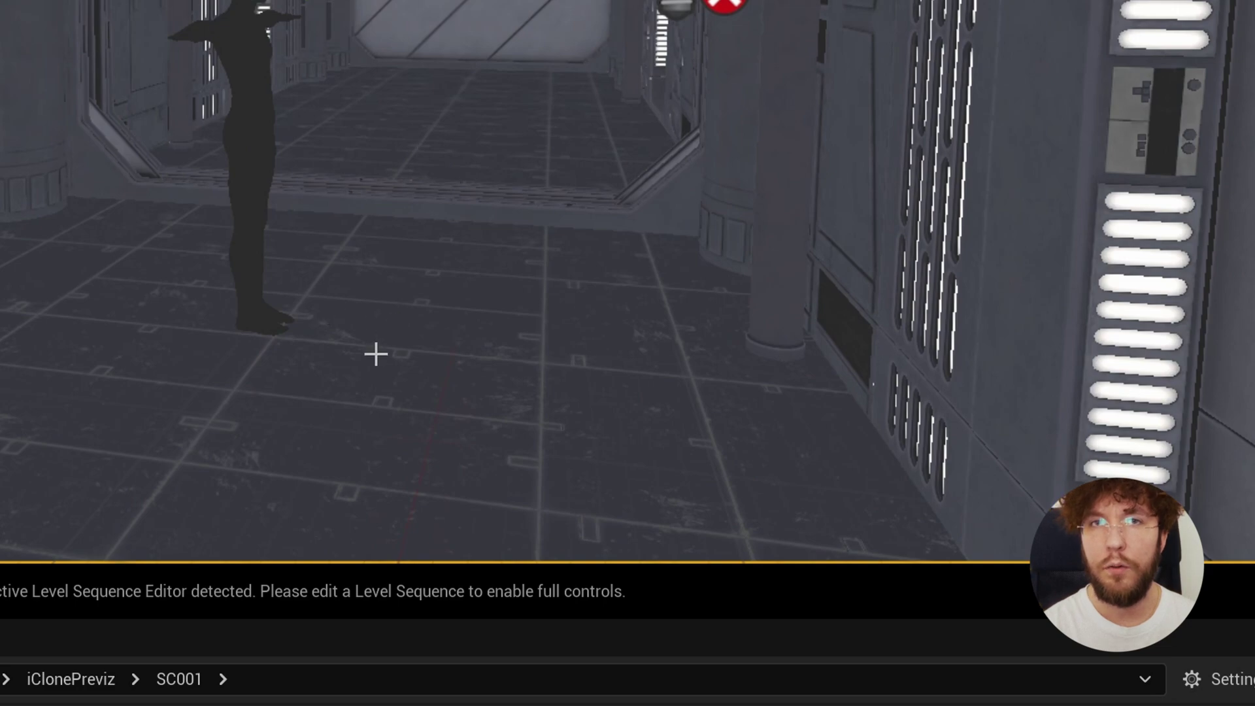
# In Unreal, transfer the PreviewSet corridor mesh to iClone with the standard, unmerged option
pyautogui.rightClick(376, 354)
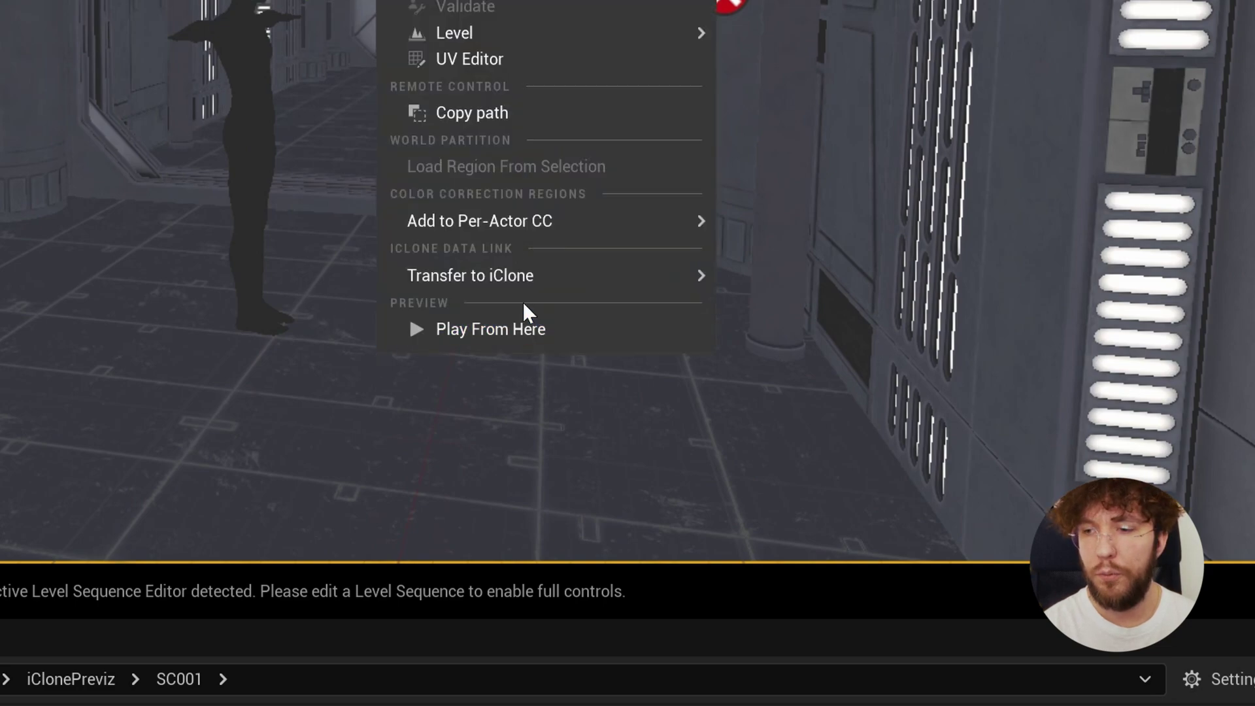
pyautogui.moveTo(512, 277)
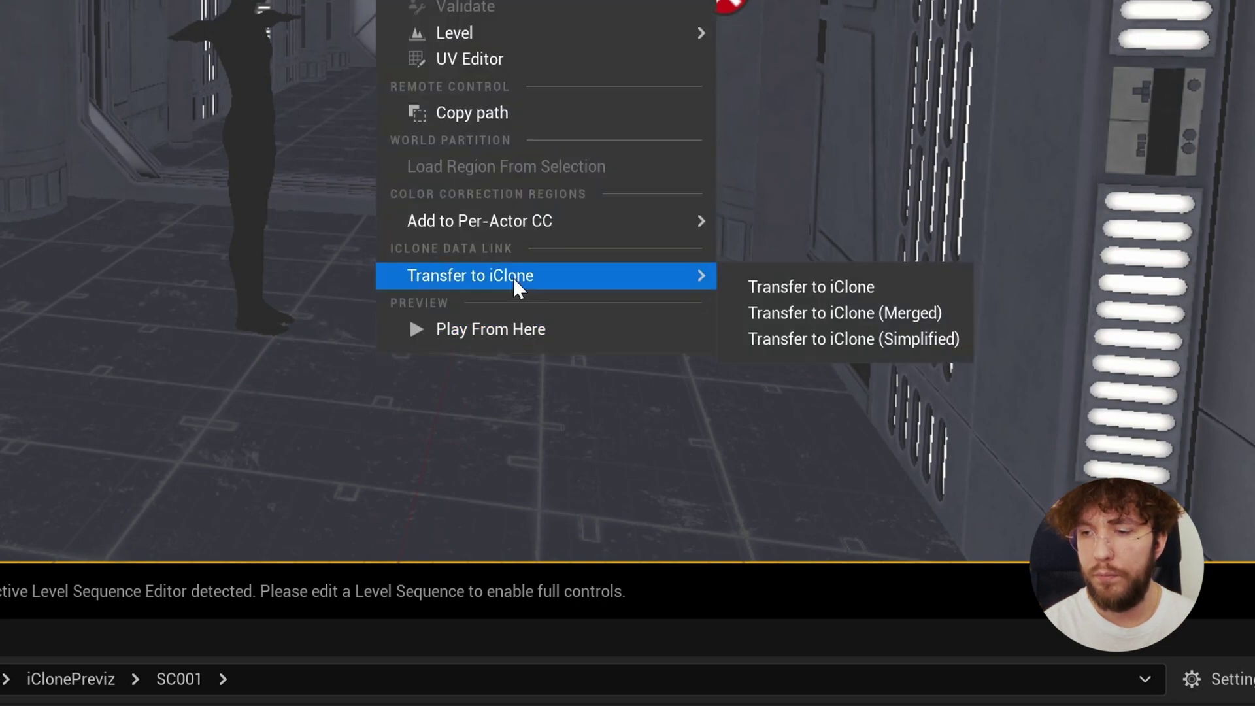
pyautogui.click(817, 287)
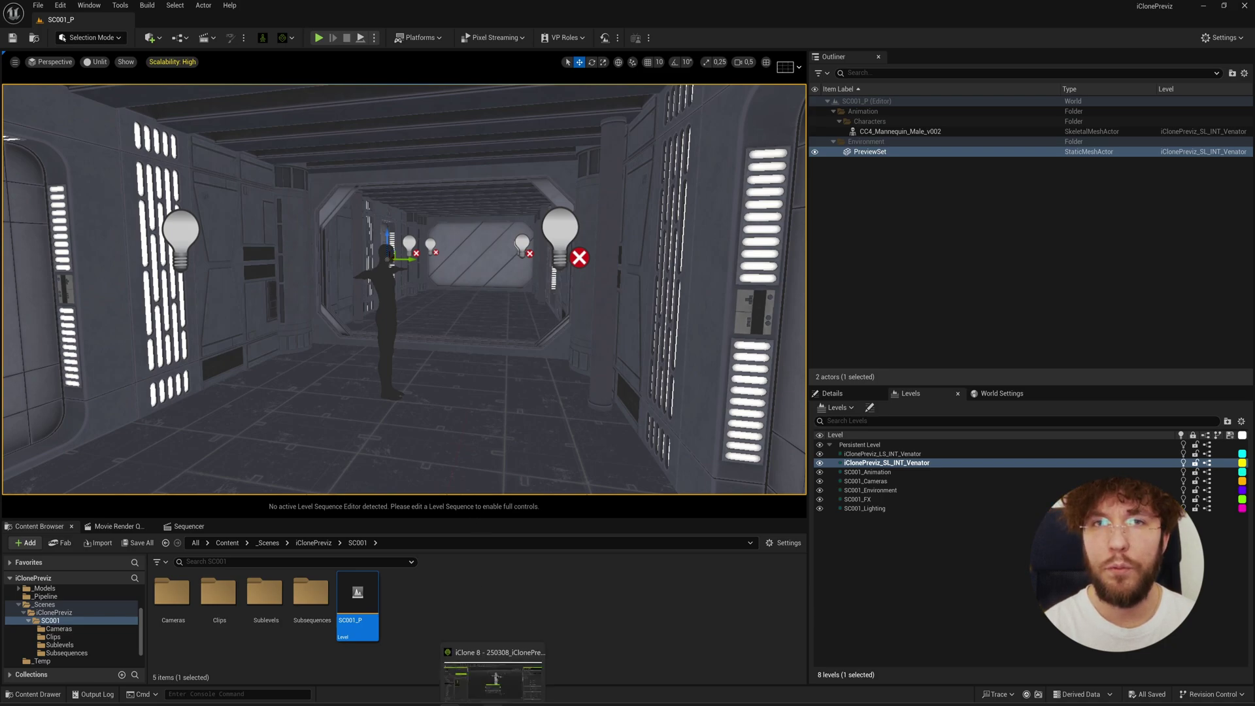
# Switch to iClone and examine the transferred corridor around the Stormtrooper, framing the character inside the set
pyautogui.click(488, 703)
pyautogui.click(584, 386)
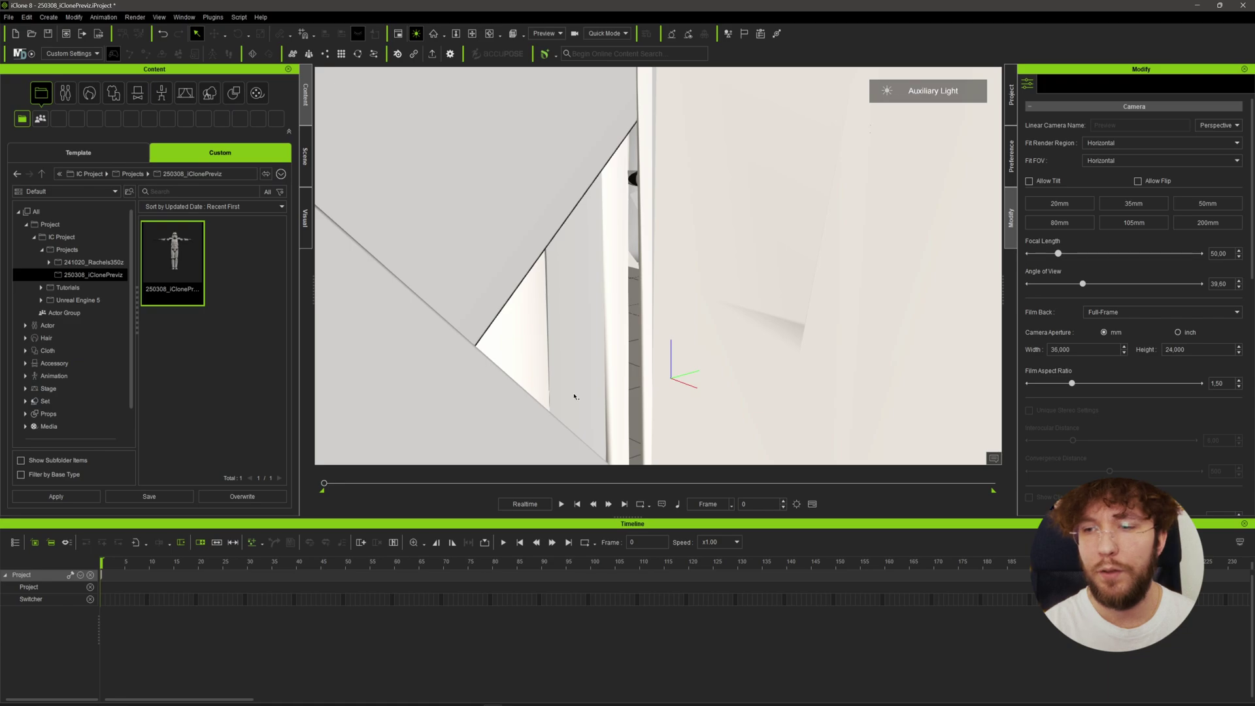
pyautogui.keyDown('alt'); pyautogui.moveTo(653, 382); pyautogui.dragTo(706, 365); pyautogui.keyUp('alt')
pyautogui.scroll(2, 705, 365)
pyautogui.moveTo(721, 326); pyautogui.dragTo(722, 395, button='middle')
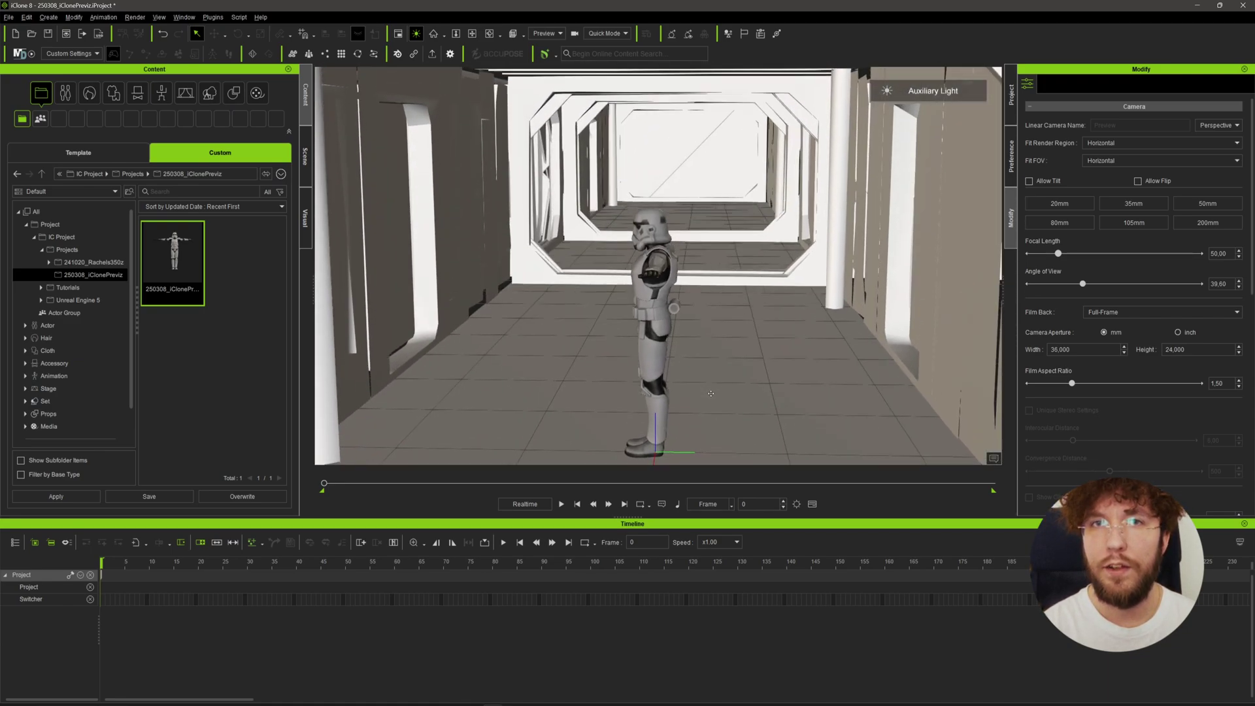
pyautogui.keyDown('alt'); pyautogui.moveTo(722, 396); pyautogui.dragTo(778, 378); pyautogui.keyUp('alt')
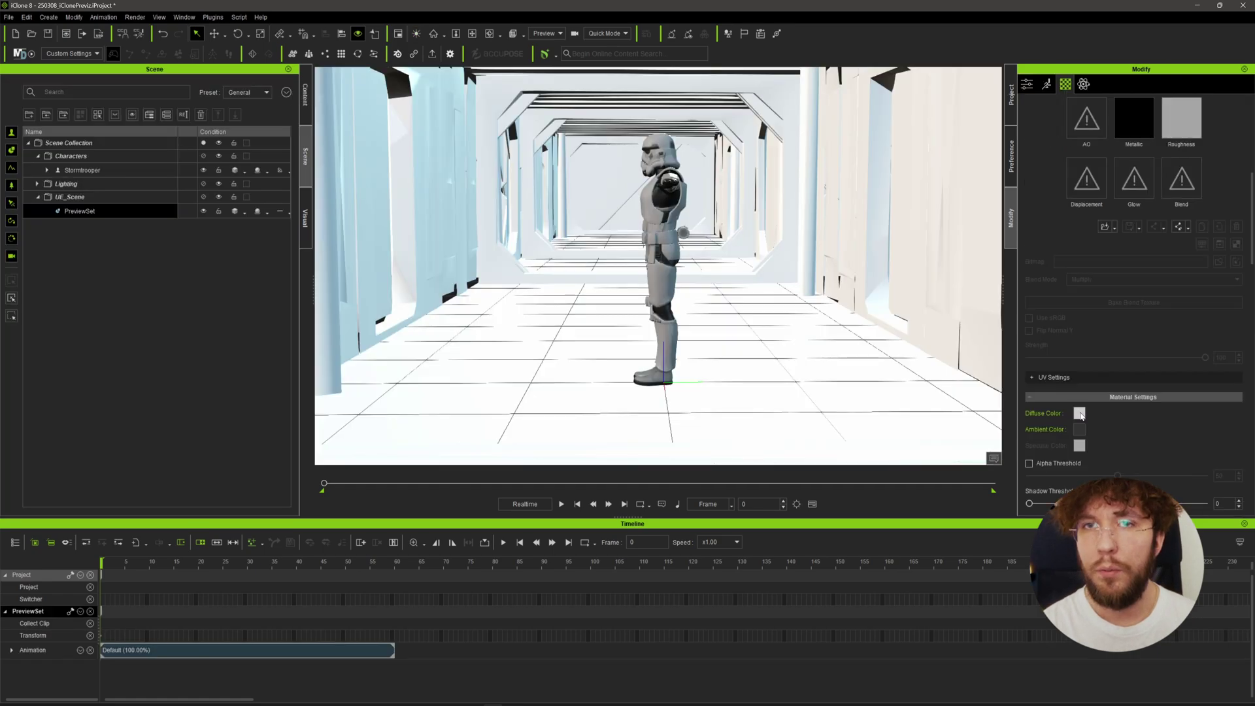
# Darken the PreviewSet's diffuse color to a deeper grey and apply the Bright_Average atmosphere to the scene
pyautogui.click(1079, 413)
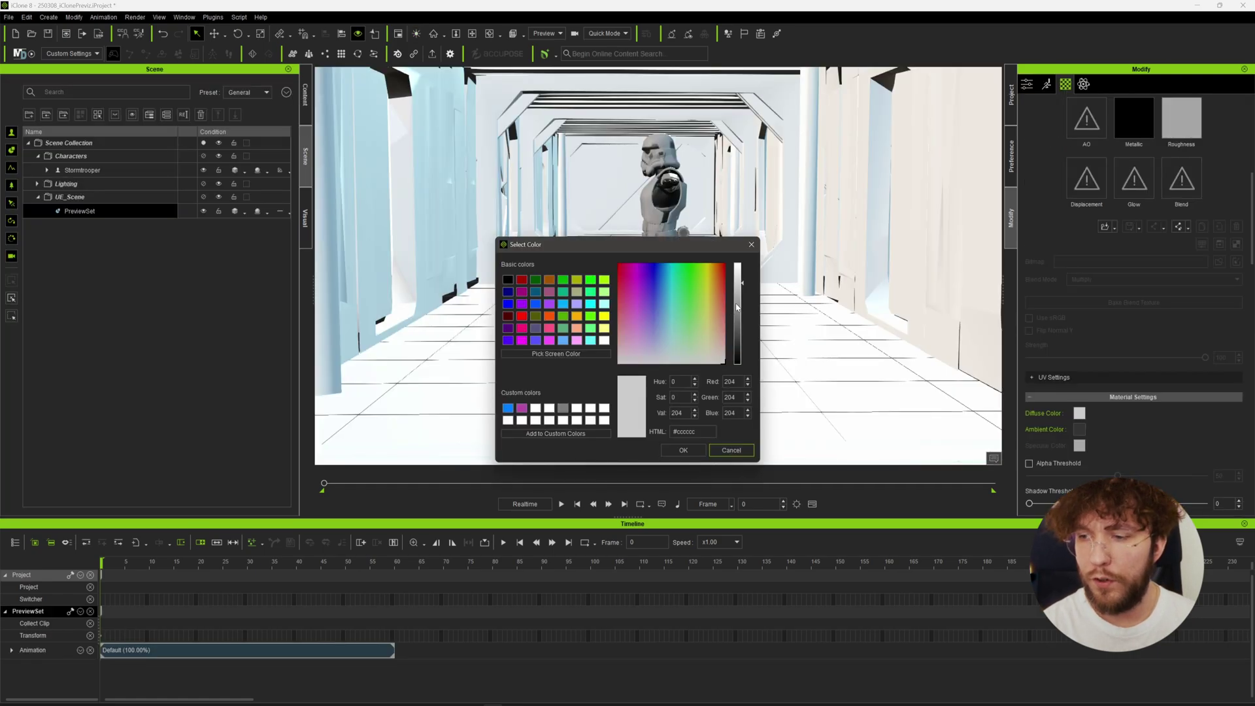
pyautogui.moveTo(737, 306); pyautogui.dragTo(740, 341)
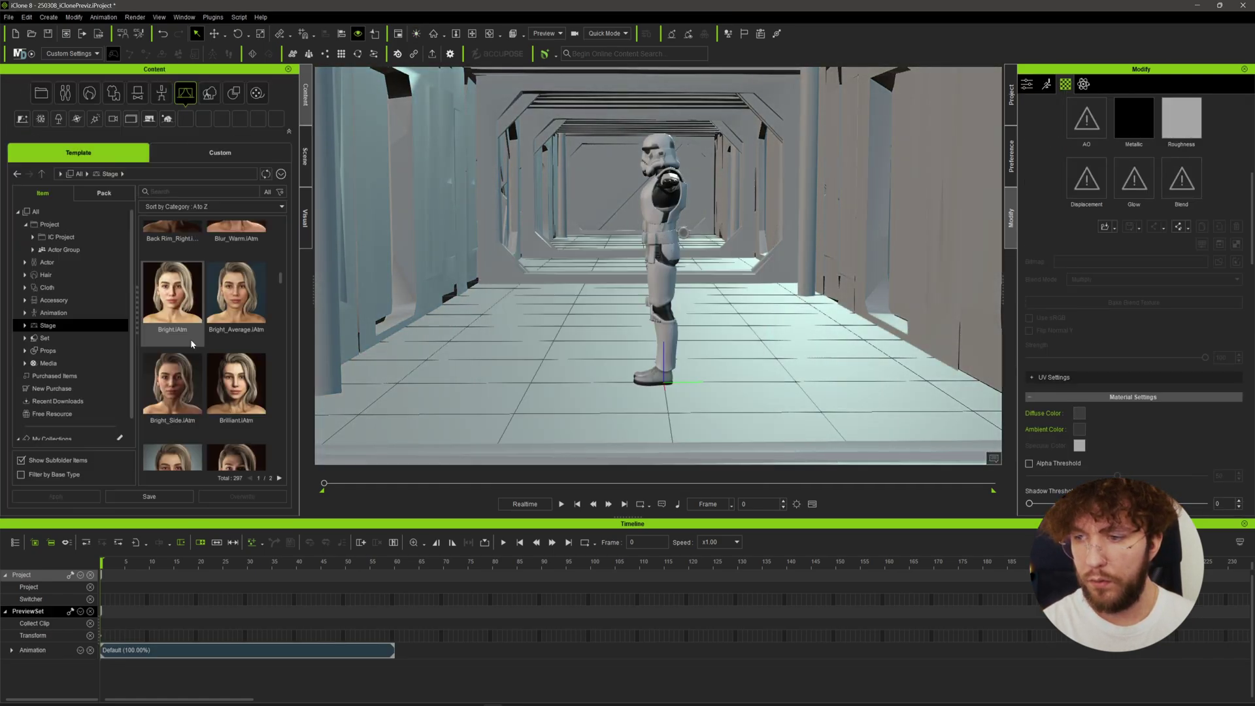
pyautogui.doubleClick(236, 302)
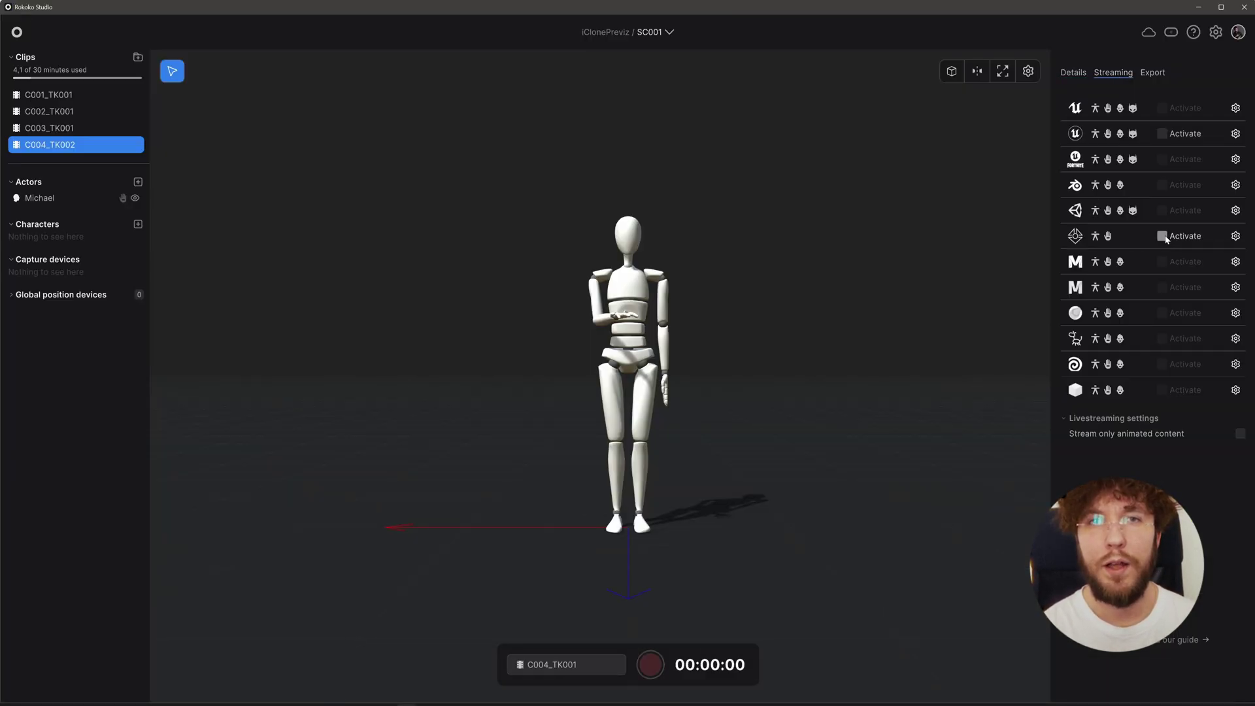
# Activate live streaming to iClone in Rokoko Studio, then return to iClone and connect the Rokoko body gear in Motion LIVE
pyautogui.click(1163, 236)
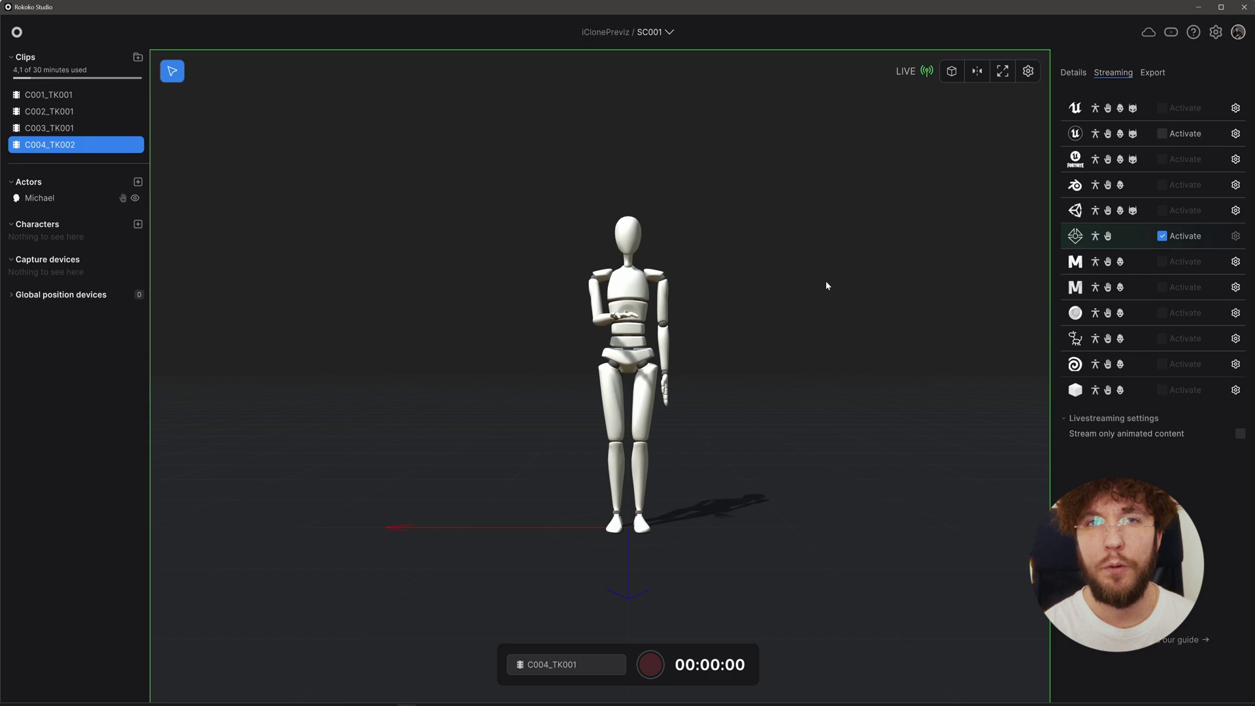
pyautogui.click(1199, 7)
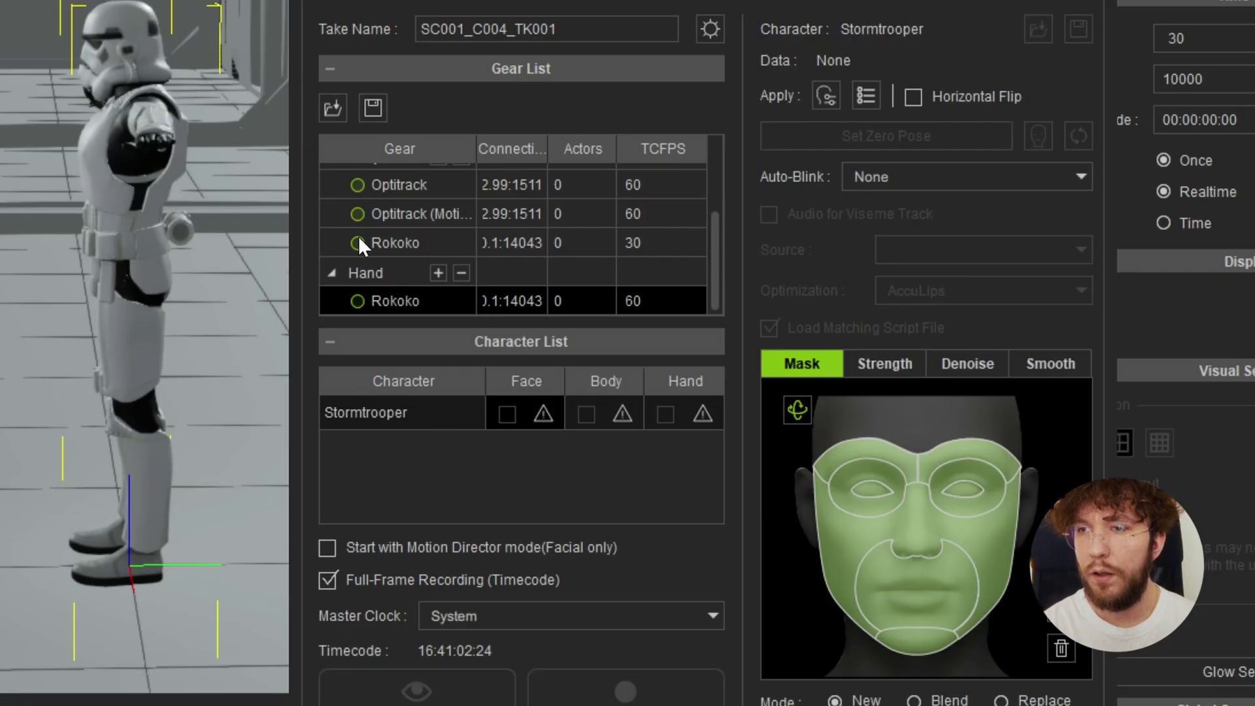
pyautogui.click(754, 267)
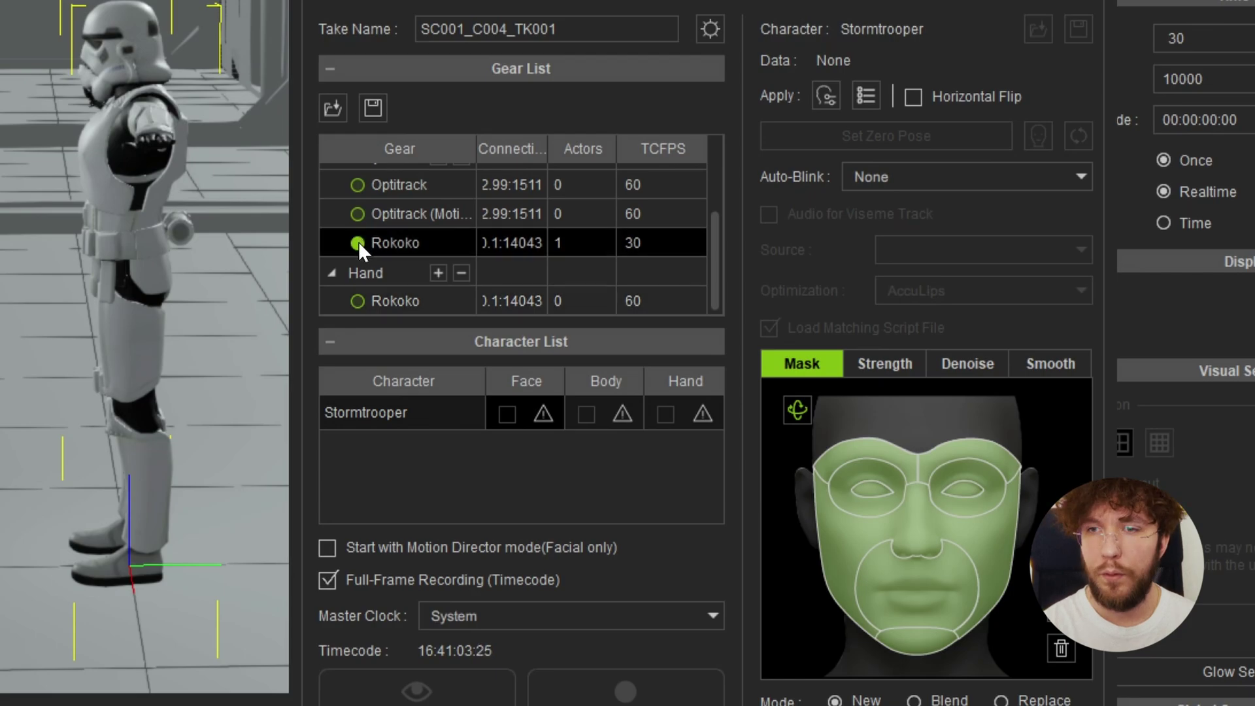
# Assign Rokoko_Body to the Stormtrooper's body and start the live motion preview
pyautogui.click(620, 414)
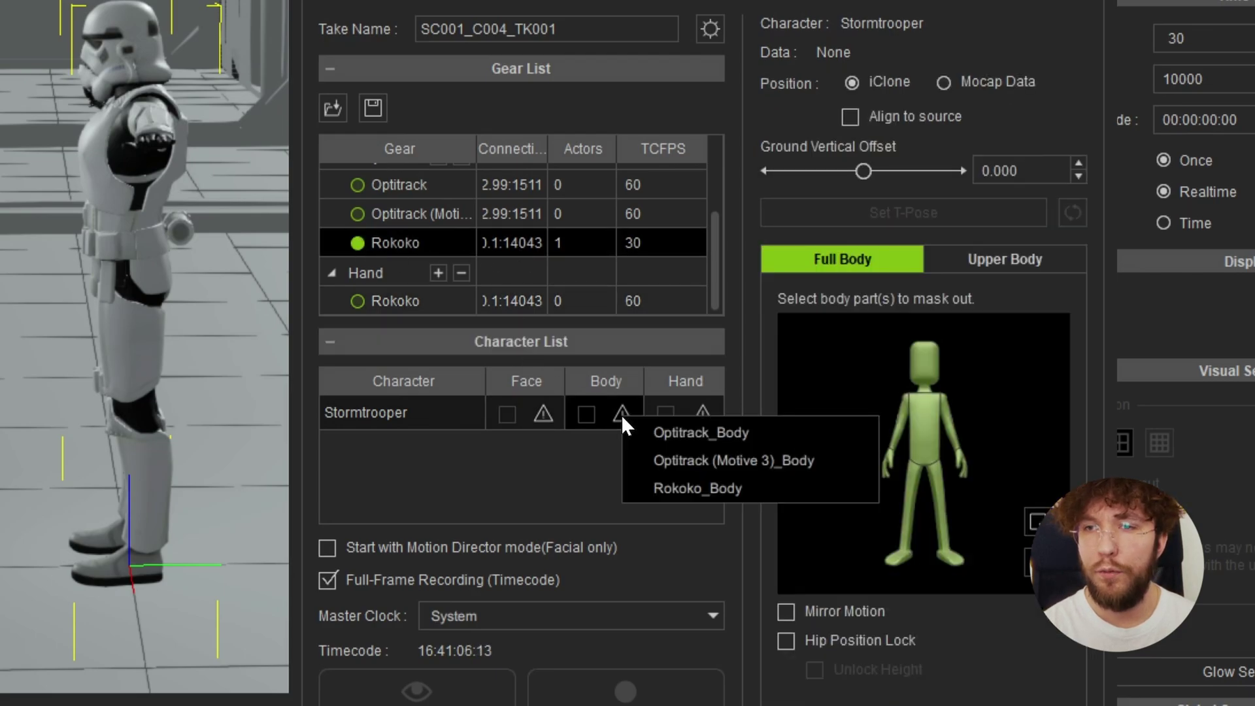
pyautogui.click(705, 490)
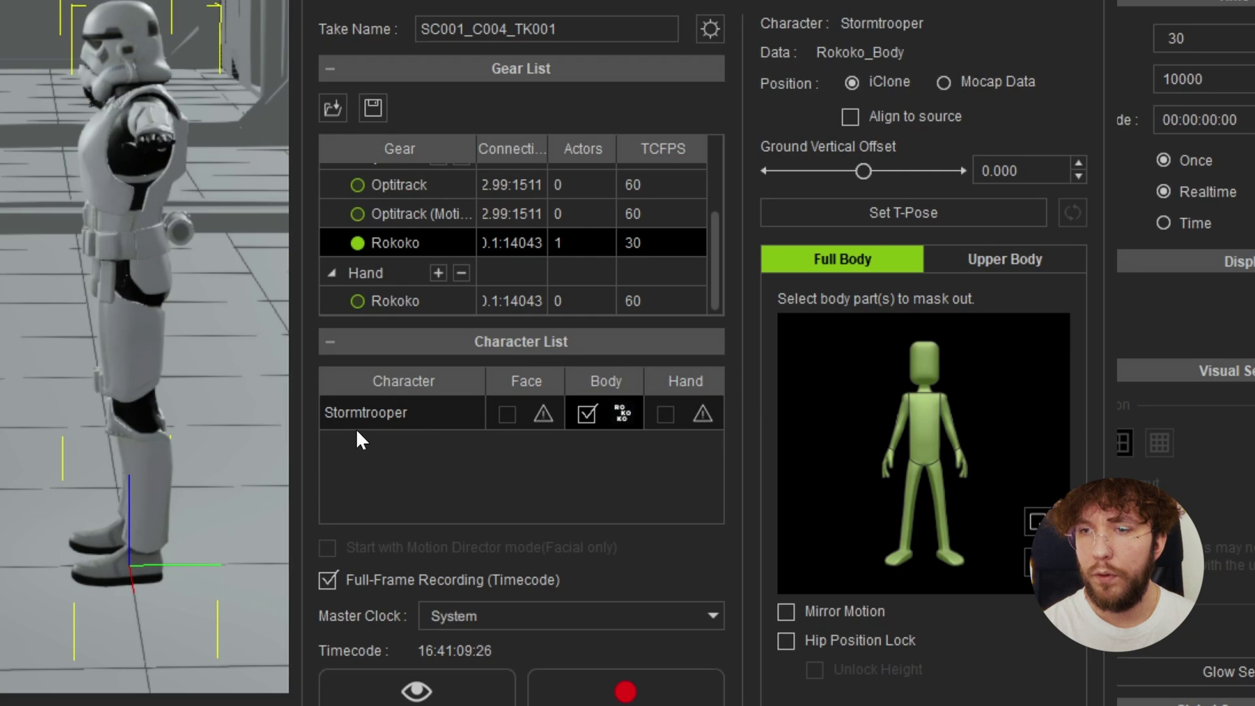
pyautogui.click(416, 690)
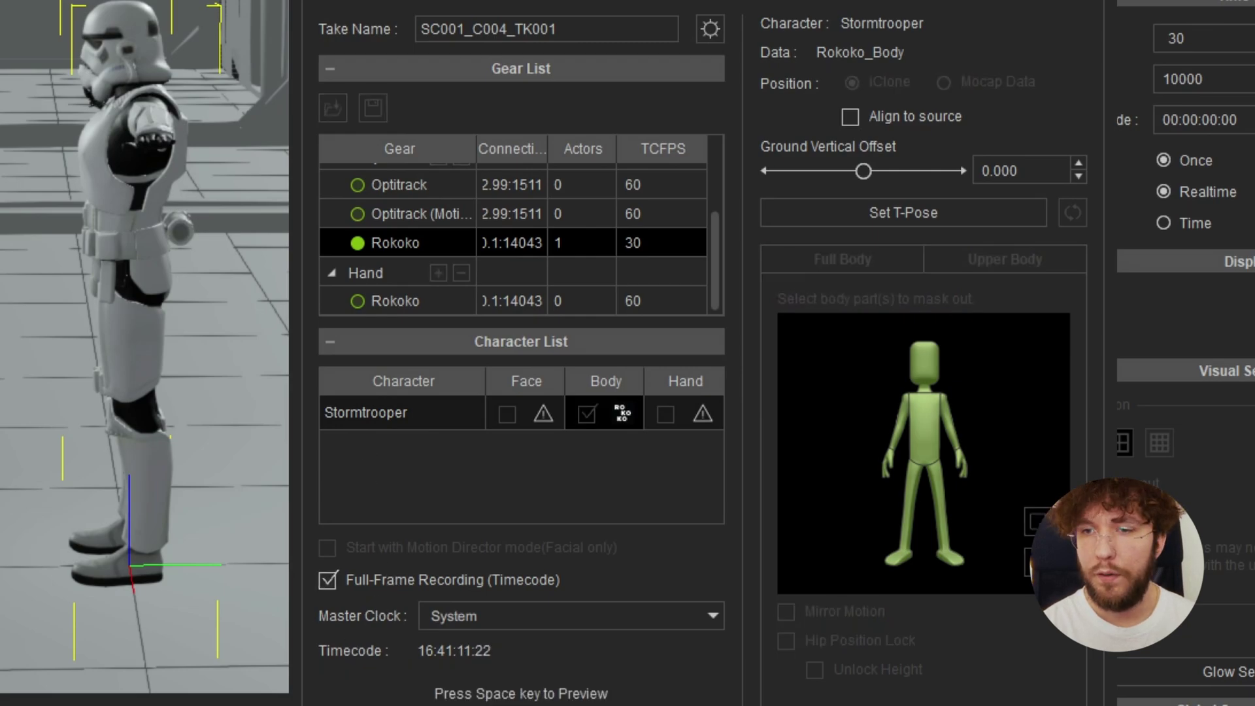
pyautogui.press('space')
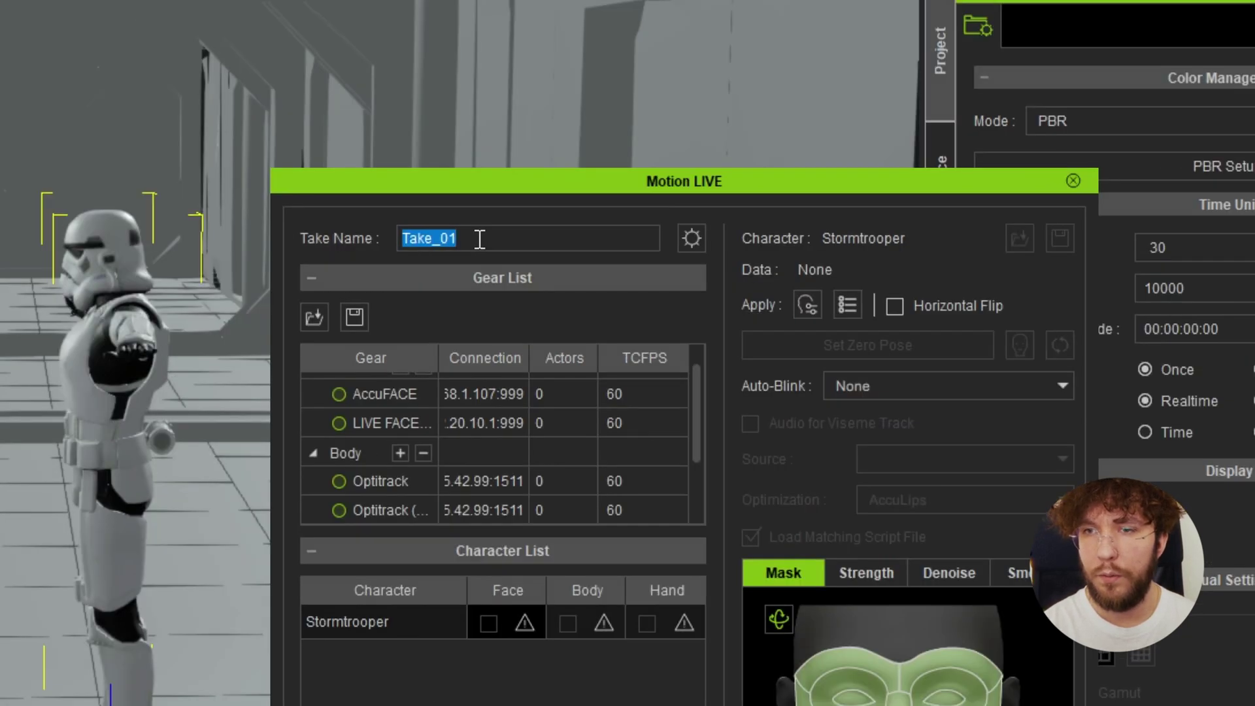
# Name the Motion LIVE take SC001_C004_TK001
pyautogui.write('SC001_')
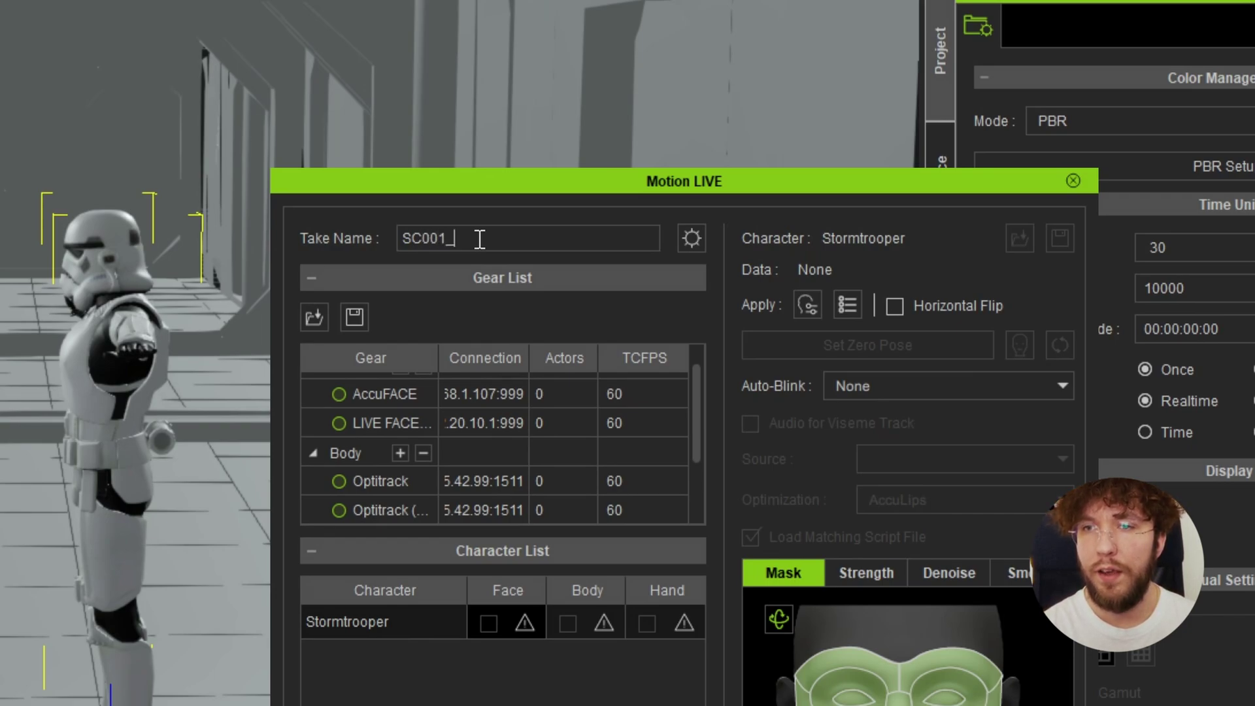
pyautogui.write('C004_TK001')
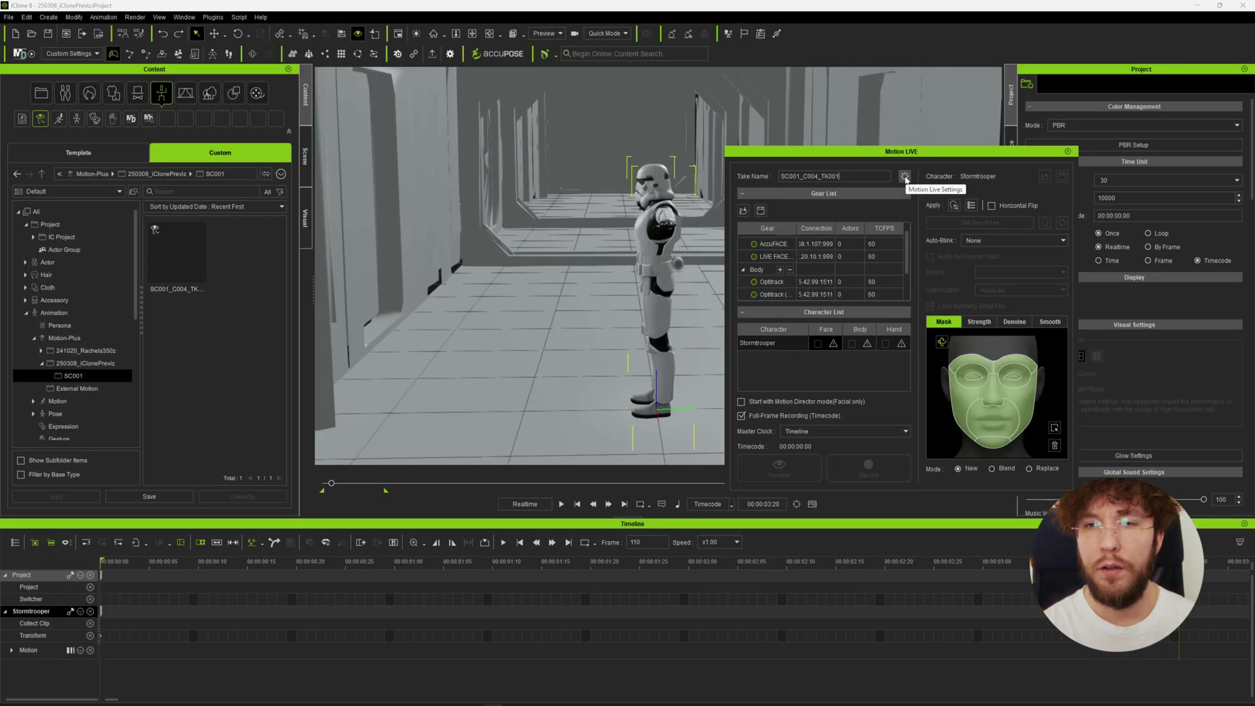
# Enable auto-saving of MotionPlus after recording in the Motion LIVE record settings and close them
pyautogui.click(691, 239)
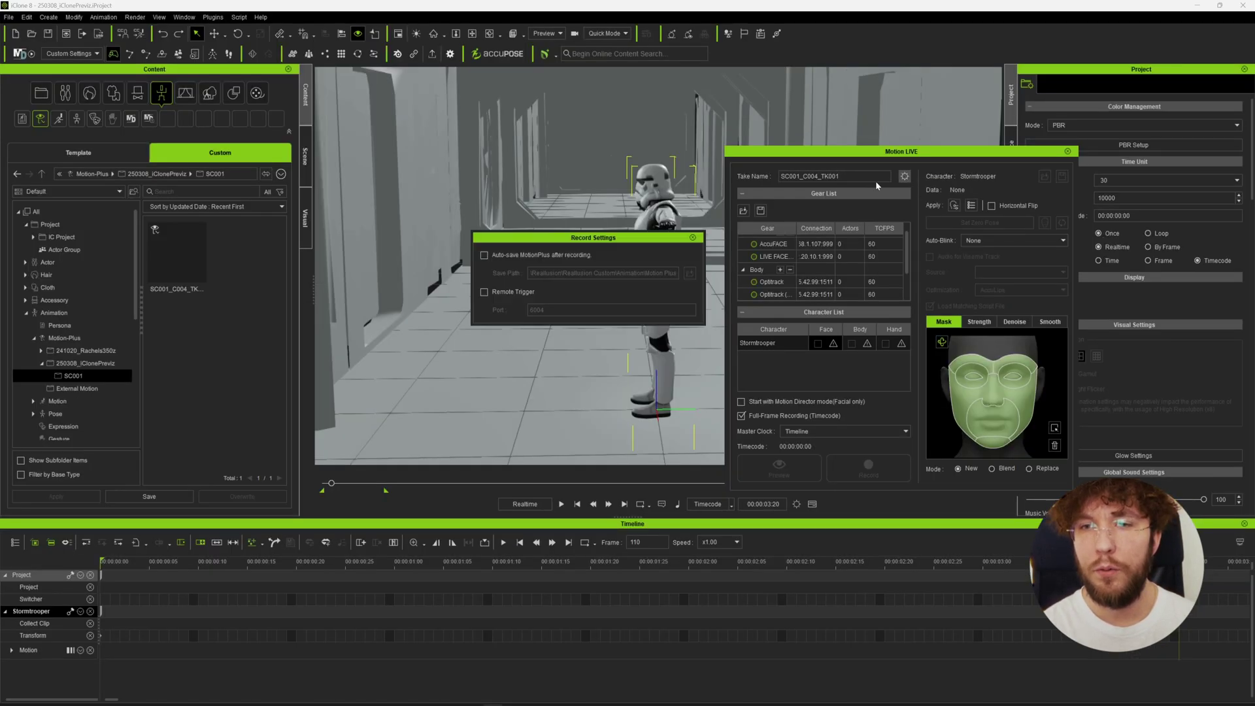
pyautogui.click(495, 255)
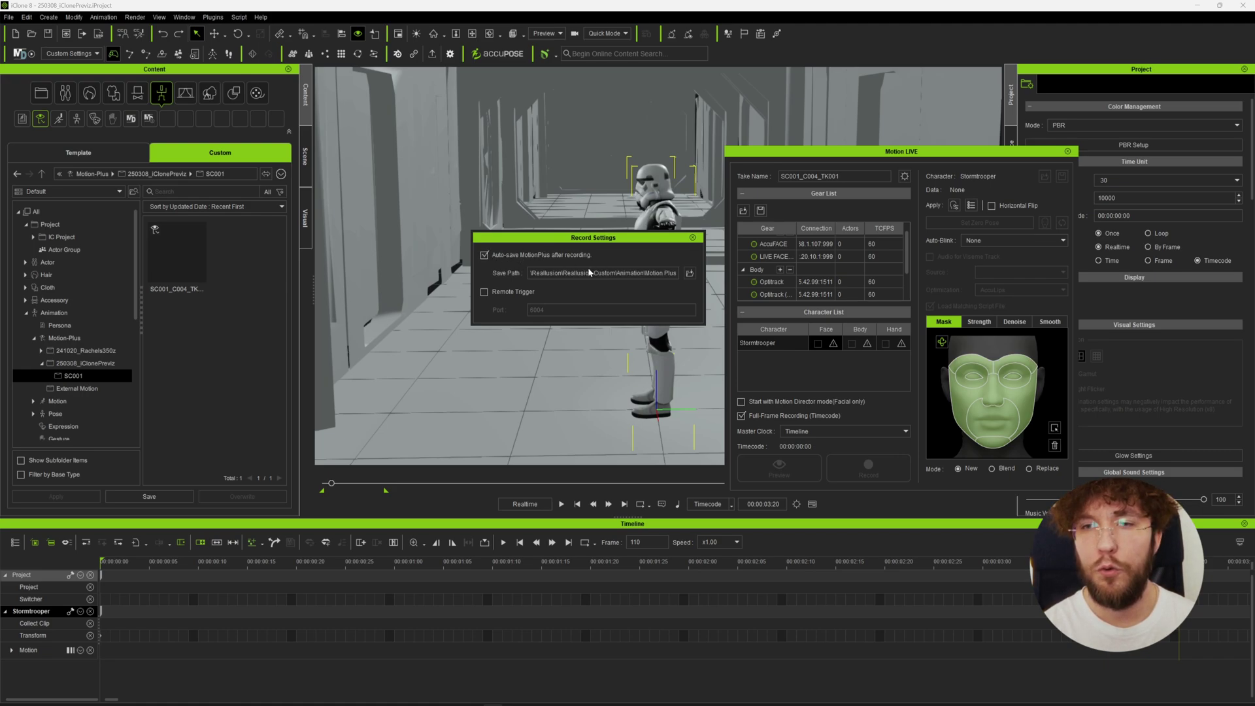
pyautogui.click(692, 237)
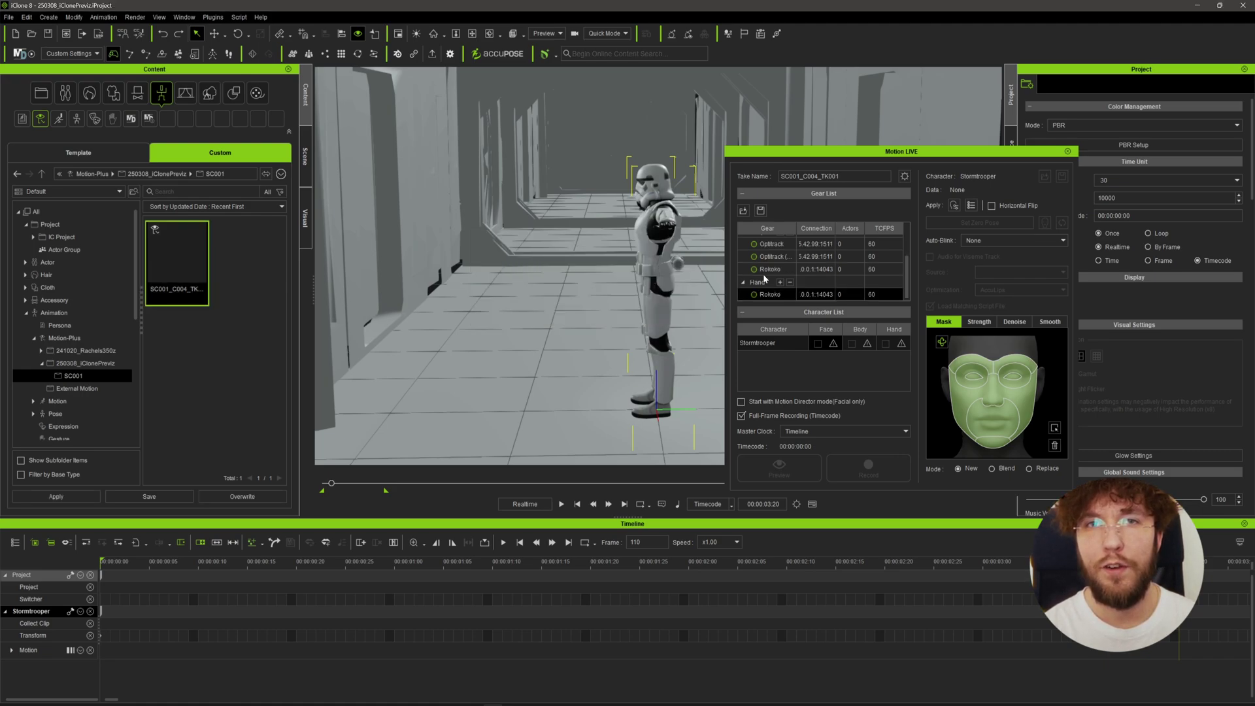
# Set the Motion LIVE master clock to System and widen the Gear column of the gear list
pyautogui.scroll(-1, 764, 285)
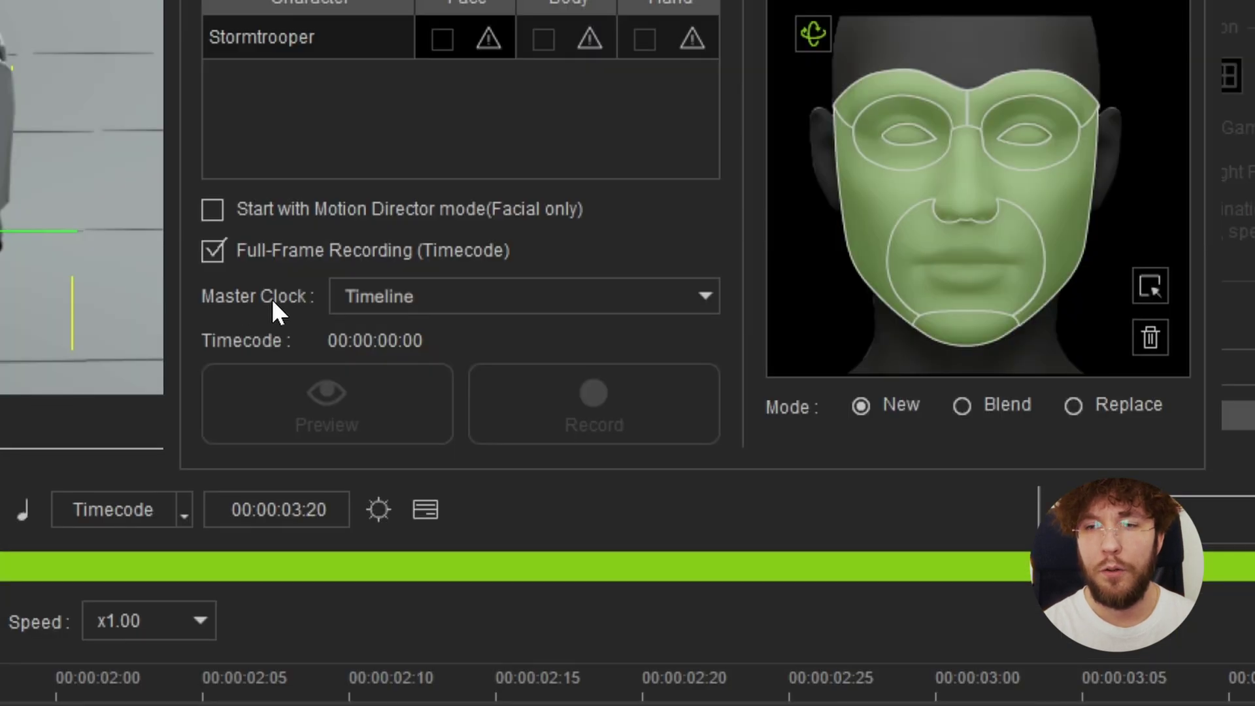
pyautogui.click(398, 296)
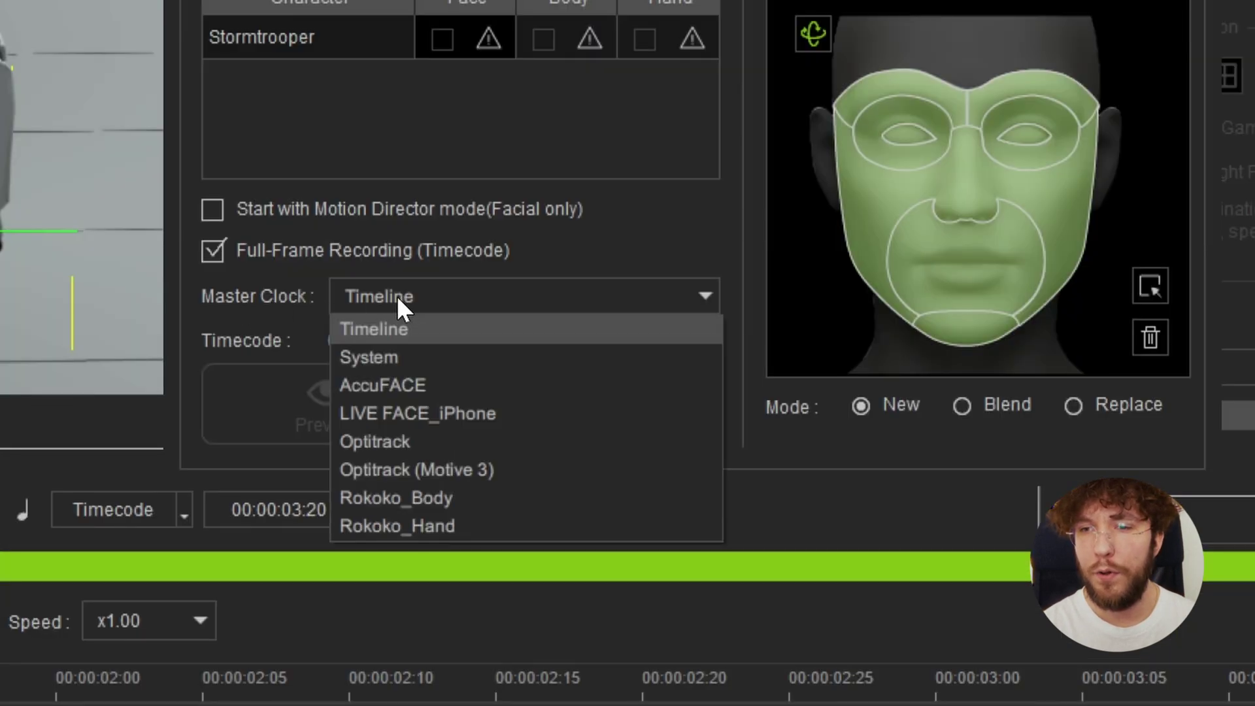
pyautogui.click(383, 356)
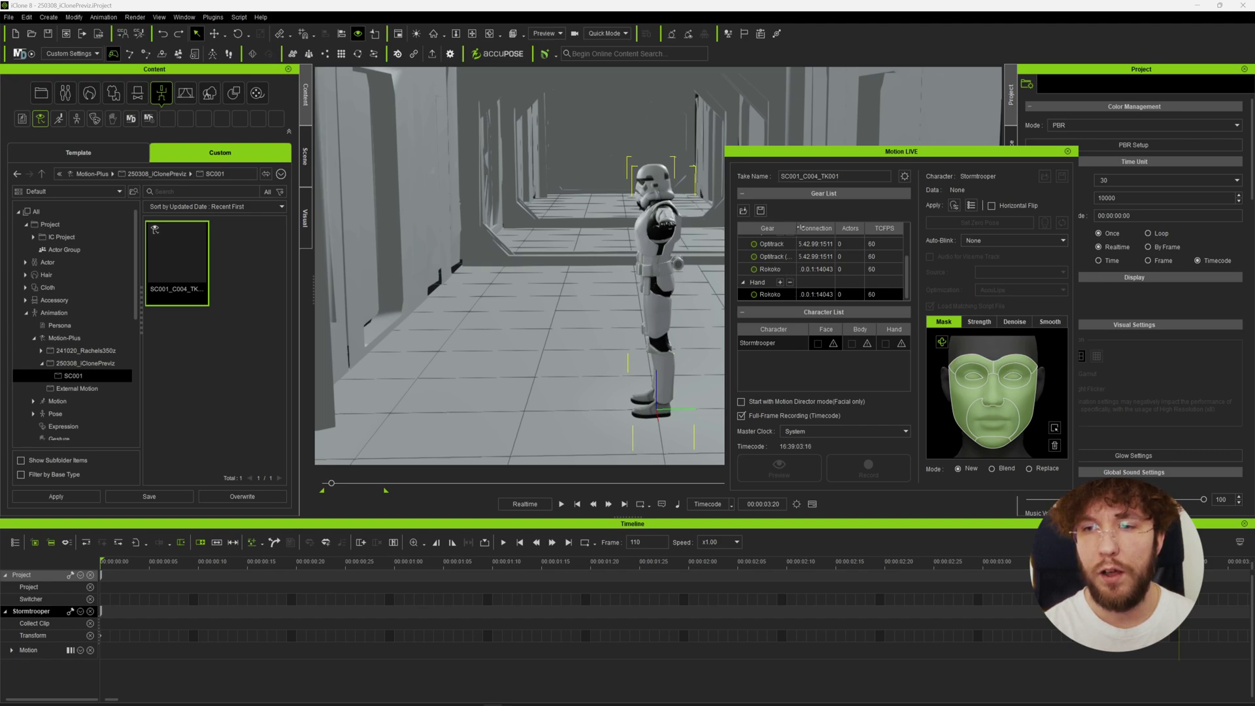
pyautogui.moveTo(795, 228); pyautogui.dragTo(804, 228)
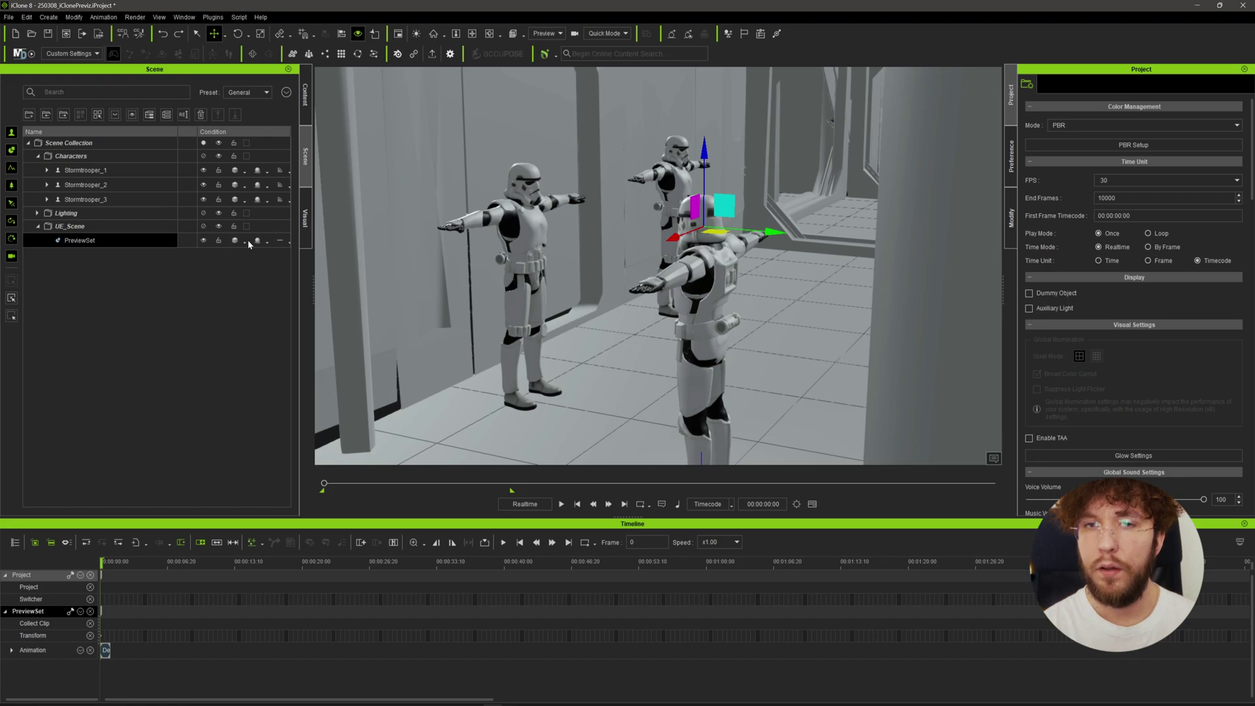
# Set the PreviewSet's display mode to X-Ray and view the Stormtroopers through the corridor walls
pyautogui.click(246, 243)
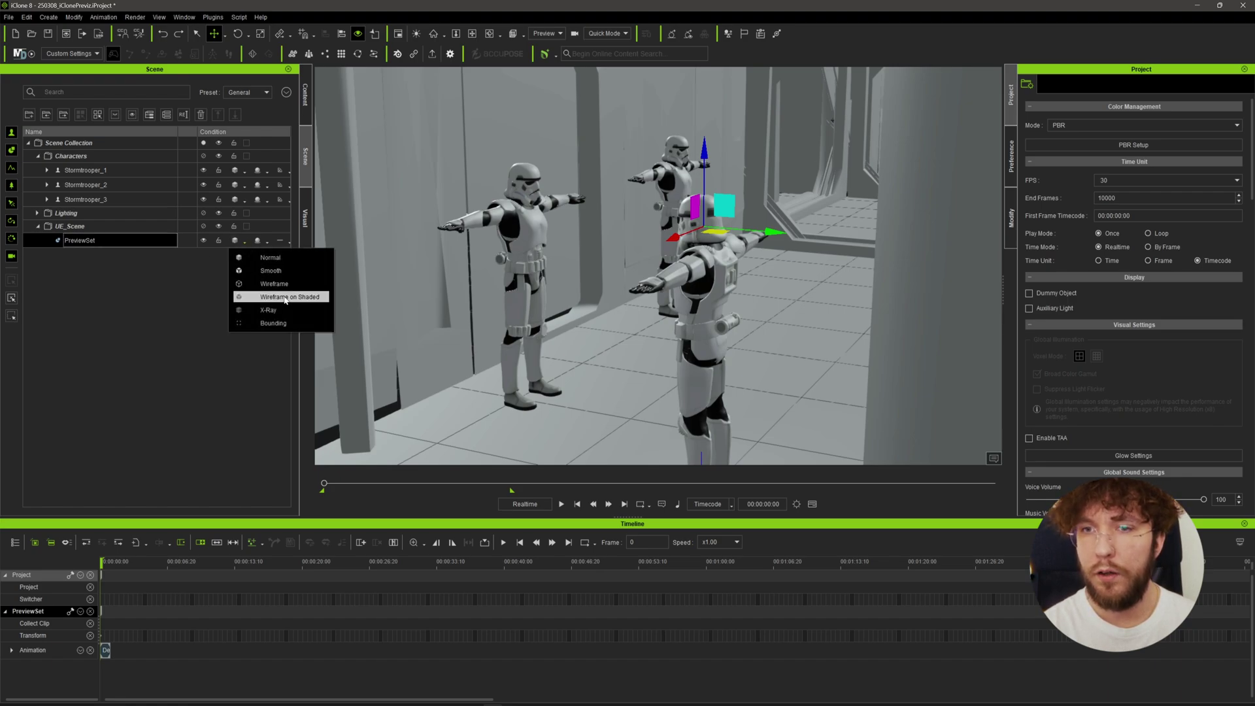
pyautogui.click(273, 310)
pyautogui.moveTo(480, 366); pyautogui.dragTo(515, 306, button='middle')
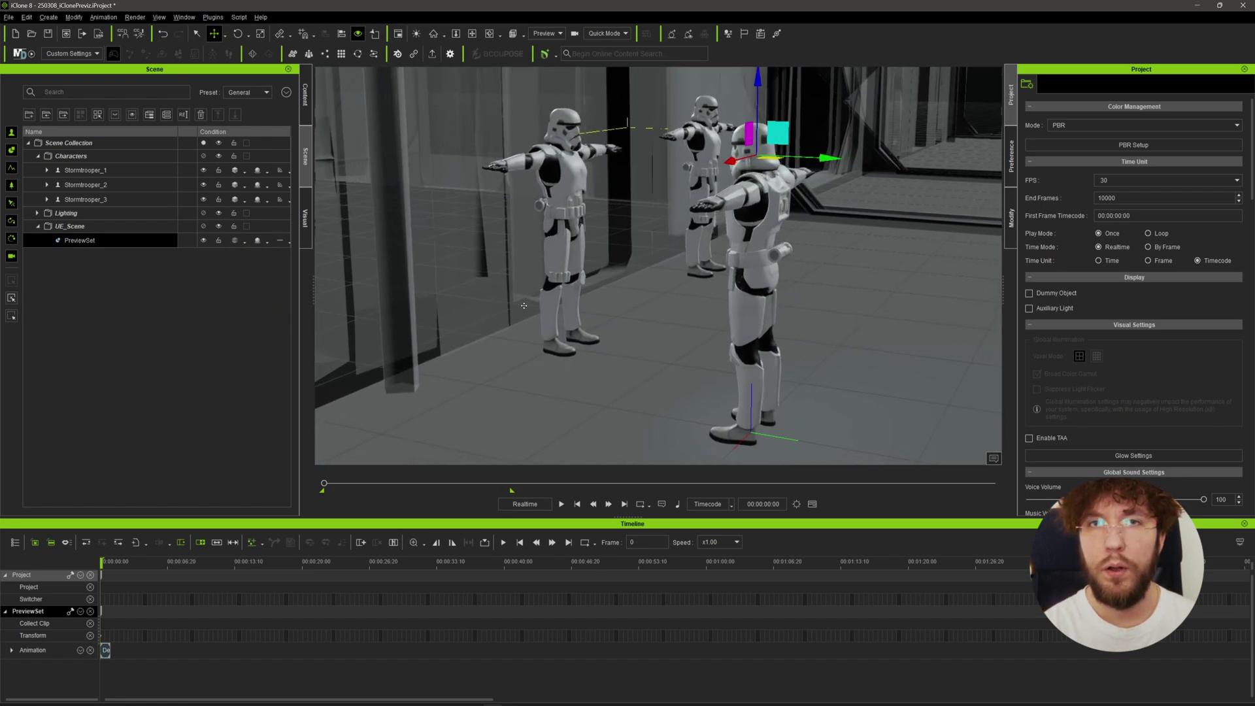
pyautogui.moveTo(516, 305); pyautogui.dragTo(569, 302, button='right')
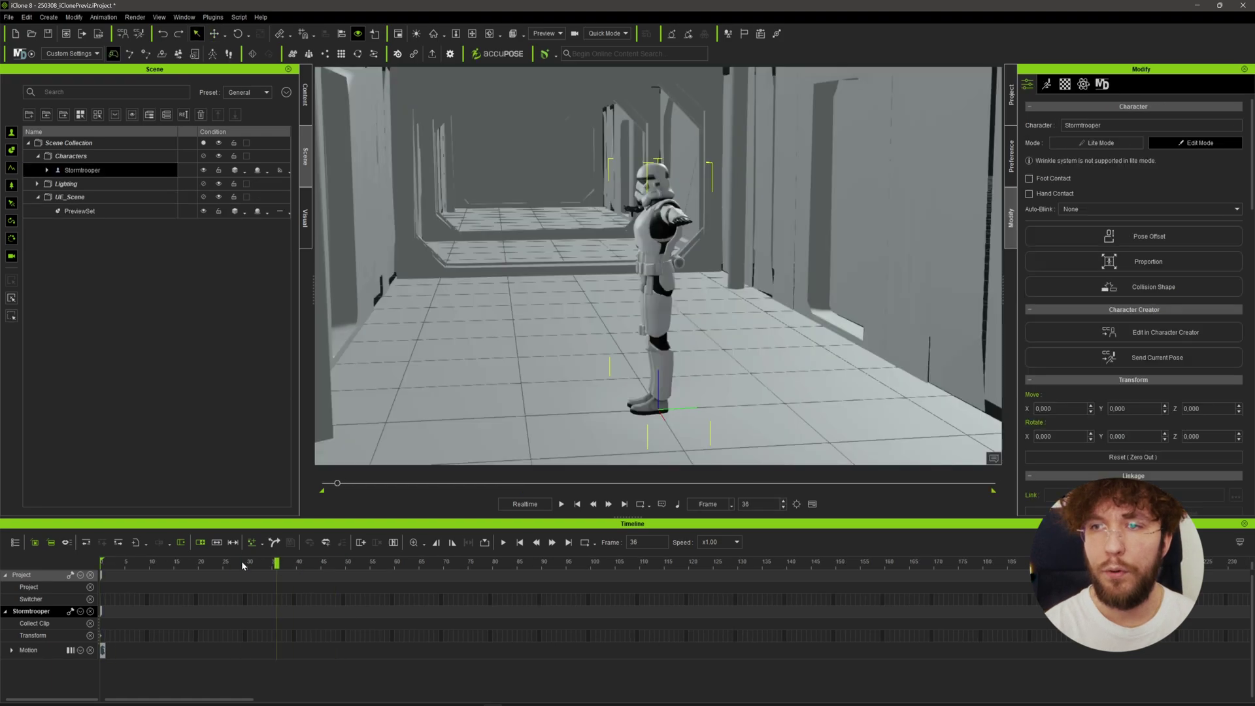
# Set the project's frame rate to 30 FPS
pyautogui.click(167, 562)
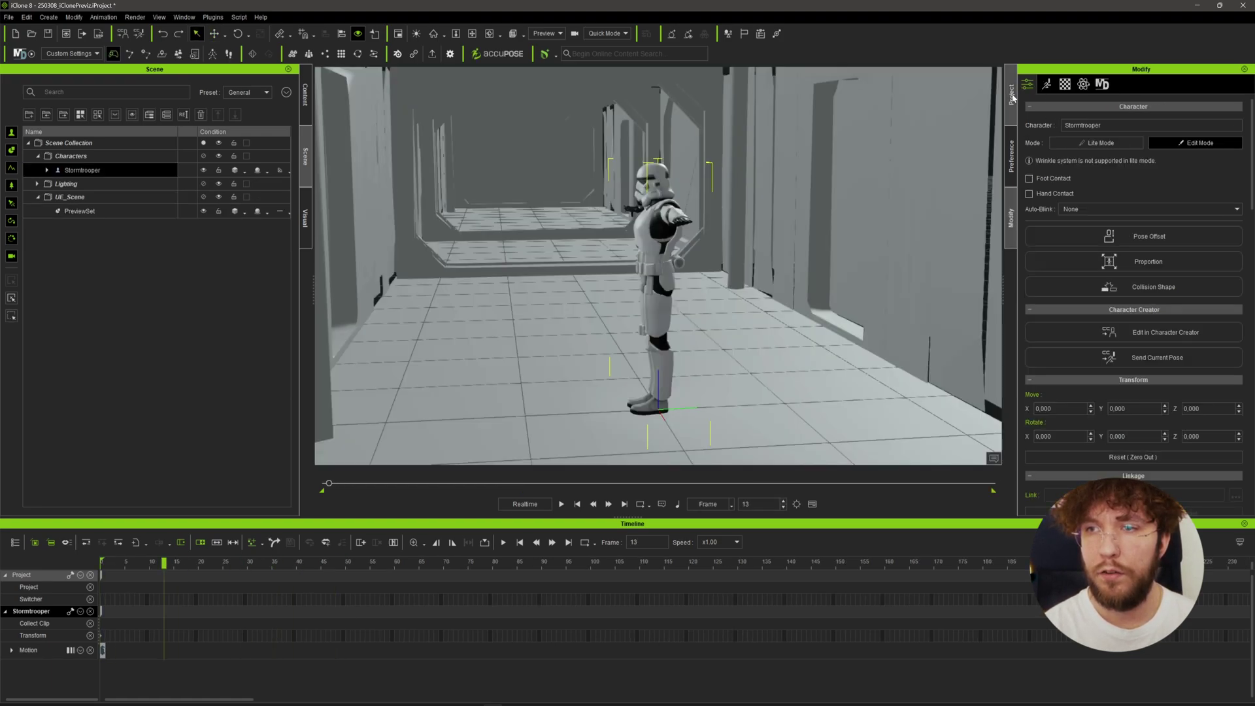
pyautogui.click(1011, 94)
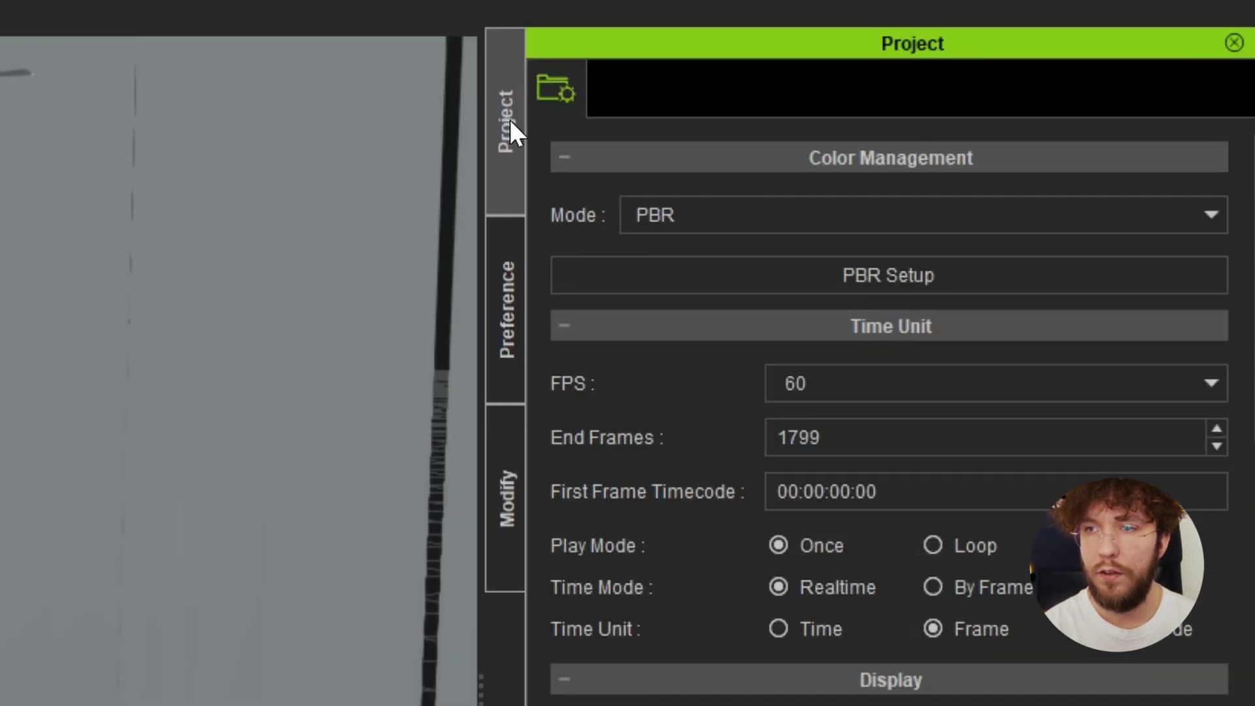
pyautogui.doubleClick(831, 385)
pyautogui.write('30')
pyautogui.press('Return')
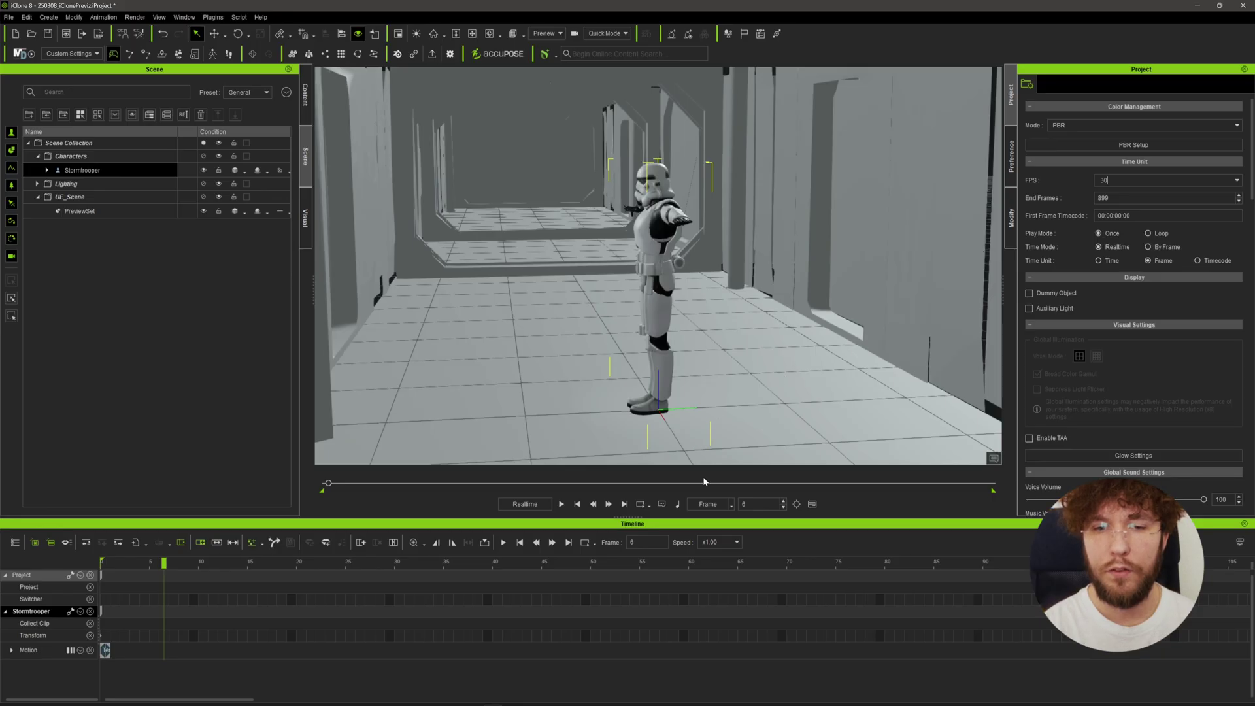
# Change the time unit to Timecode and return the playhead to the start of the timeline
pyautogui.click(730, 504)
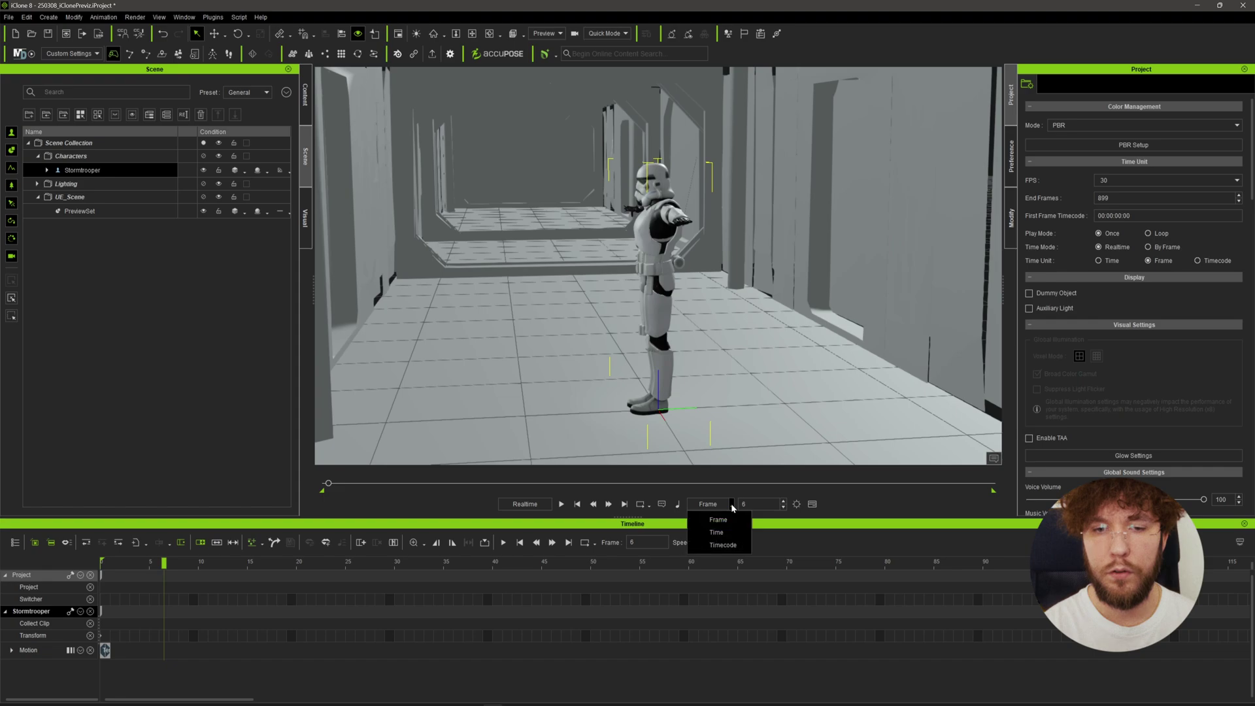
pyautogui.click(723, 544)
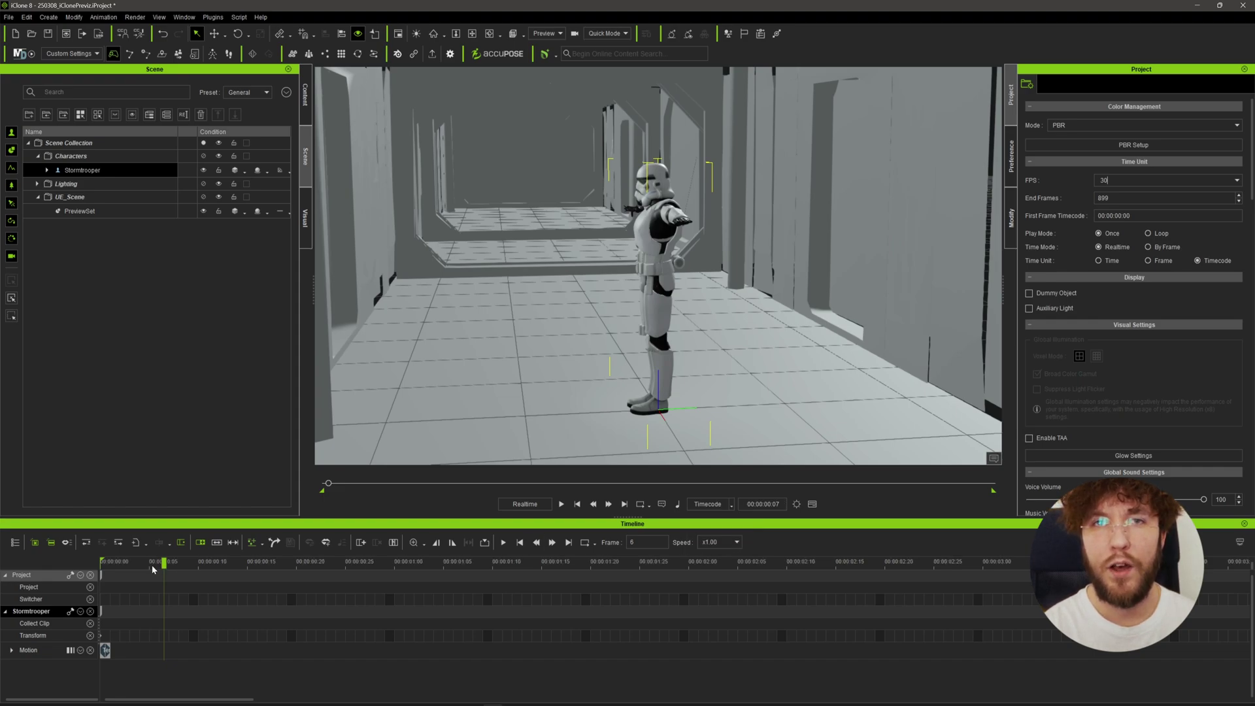
pyautogui.moveTo(152, 565); pyautogui.dragTo(86, 571)
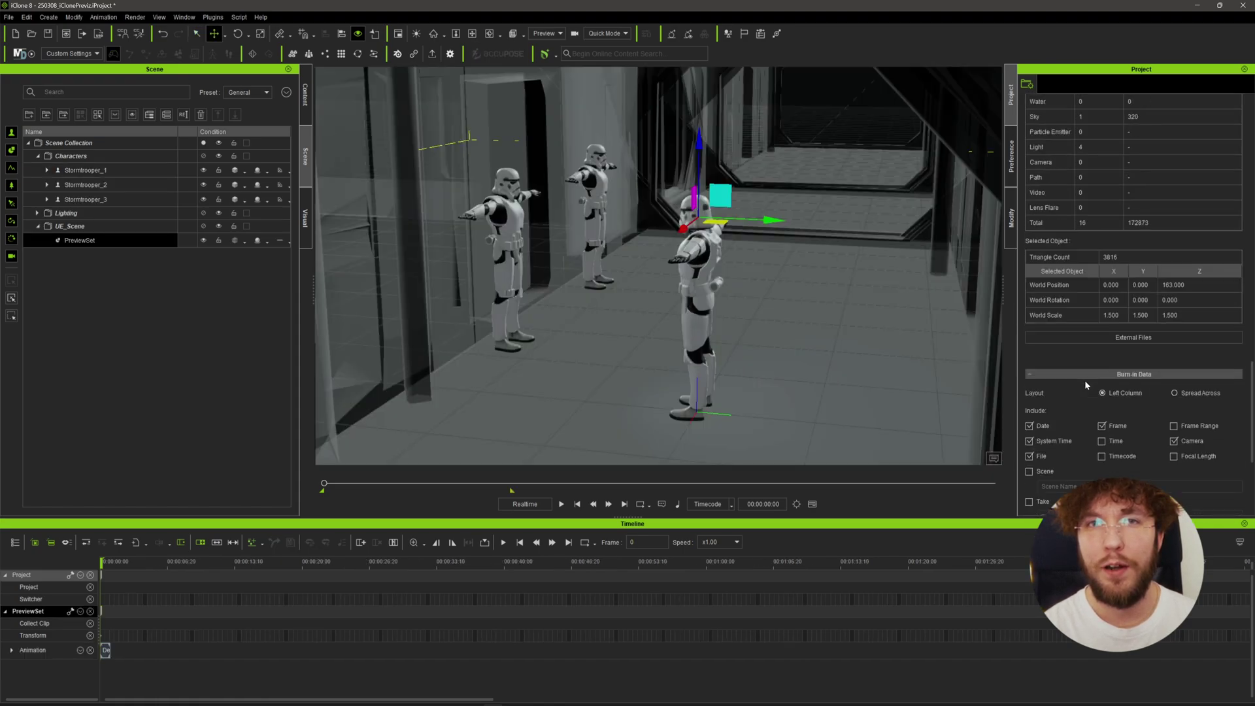
# Fill in the project's burn-in data with scene SC001, take TK001 and note C004
pyautogui.scroll(-4, 1085, 382)
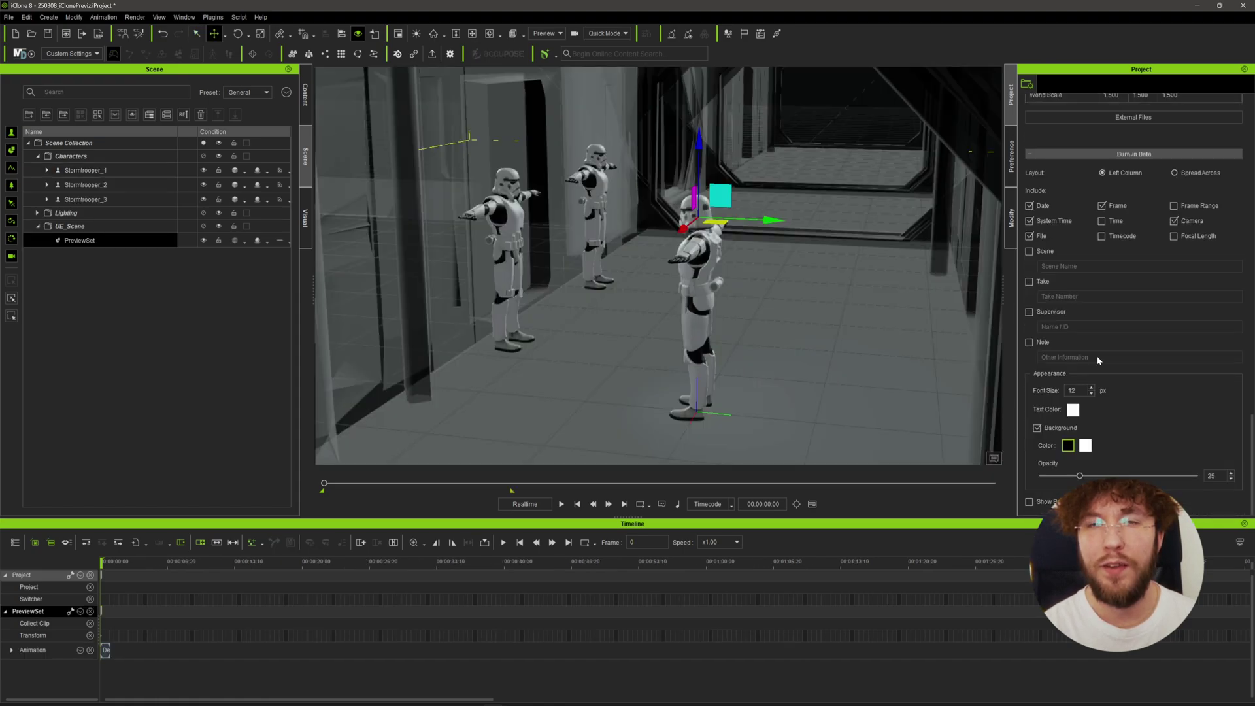
pyautogui.scroll(2, 1110, 242)
pyautogui.scroll(-2, 1098, 281)
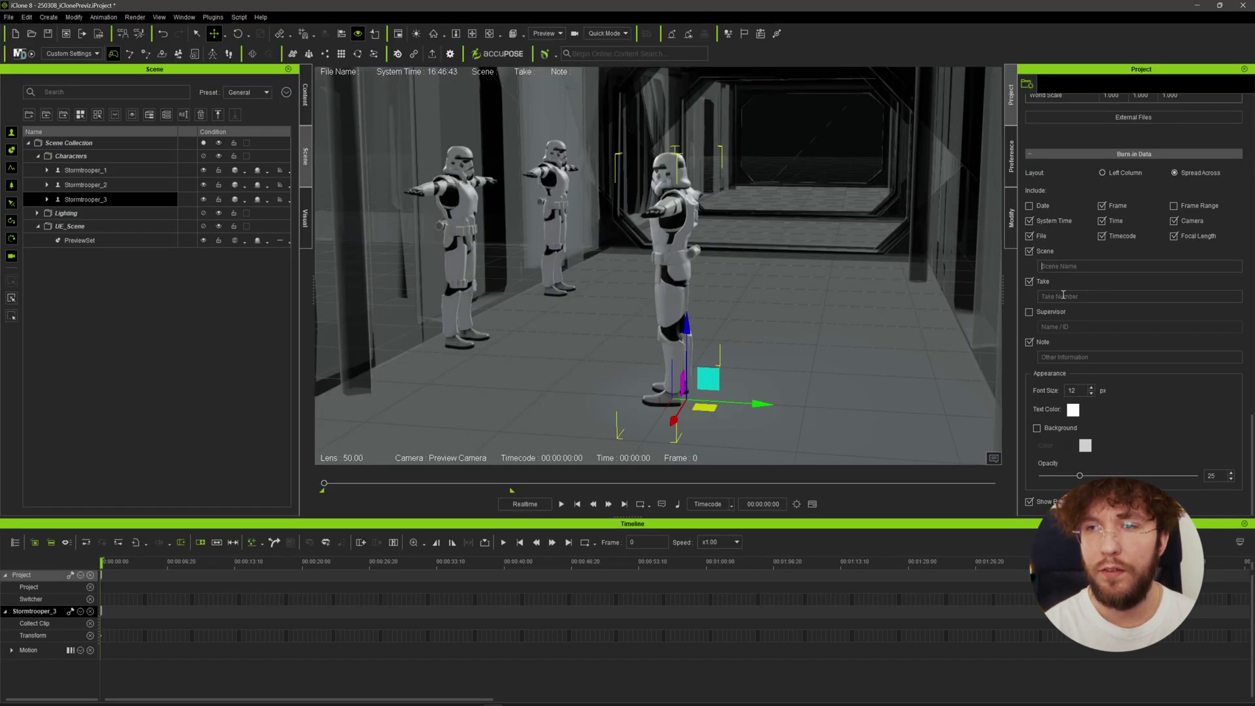
pyautogui.click(1065, 264)
pyautogui.write('SC001')
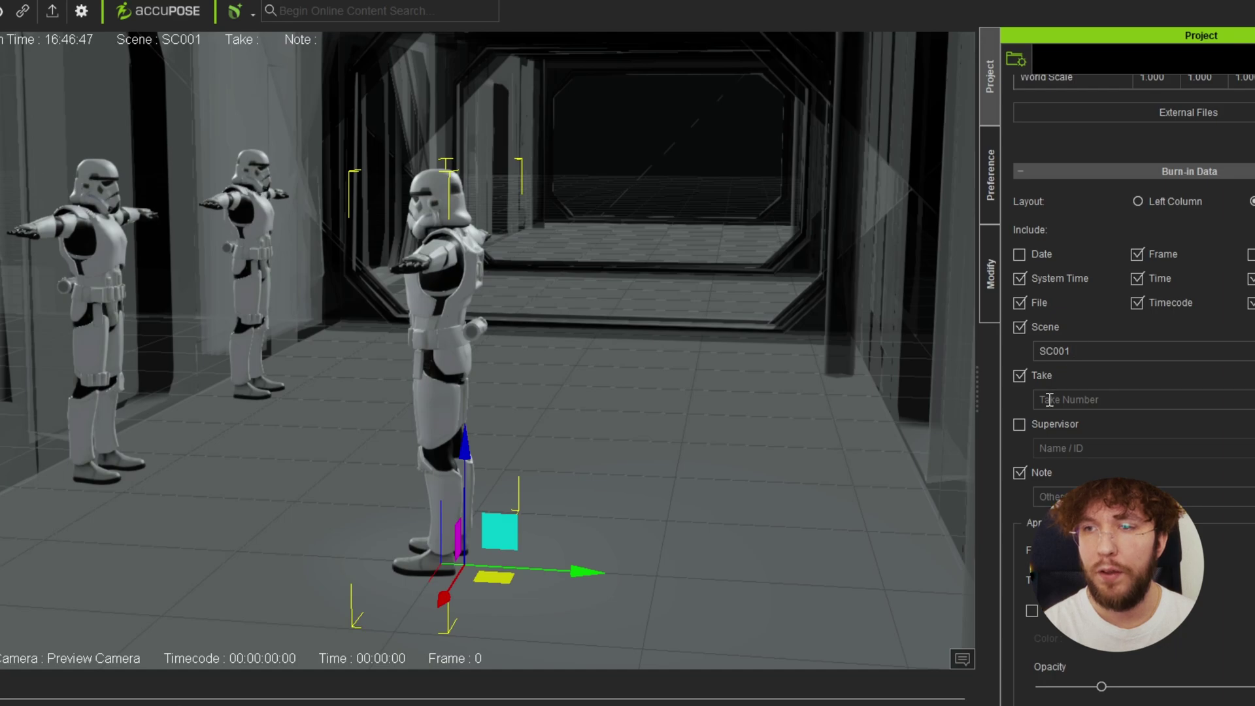
pyautogui.click(1045, 400)
pyautogui.write('T00')
pyautogui.write('01')
pyautogui.click(1067, 491)
pyautogui.write('C004')
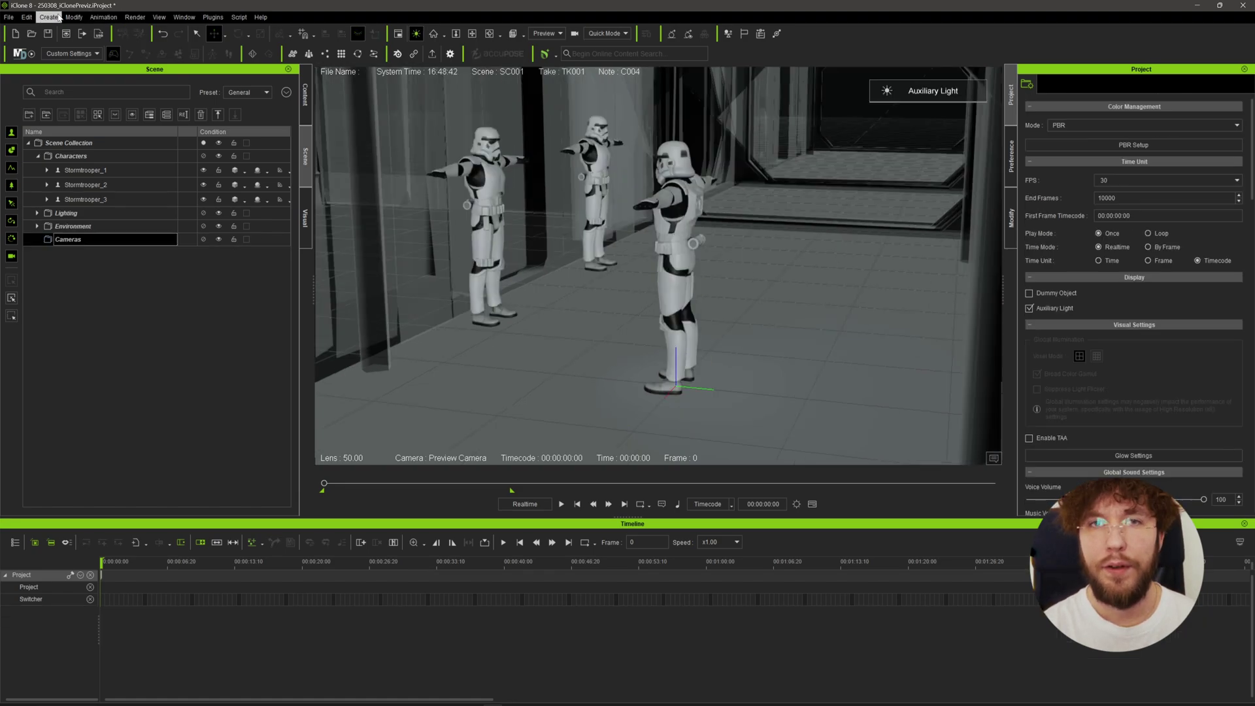
# Create a linear camera in the scene
pyautogui.click(48, 17)
pyautogui.moveTo(98, 163)
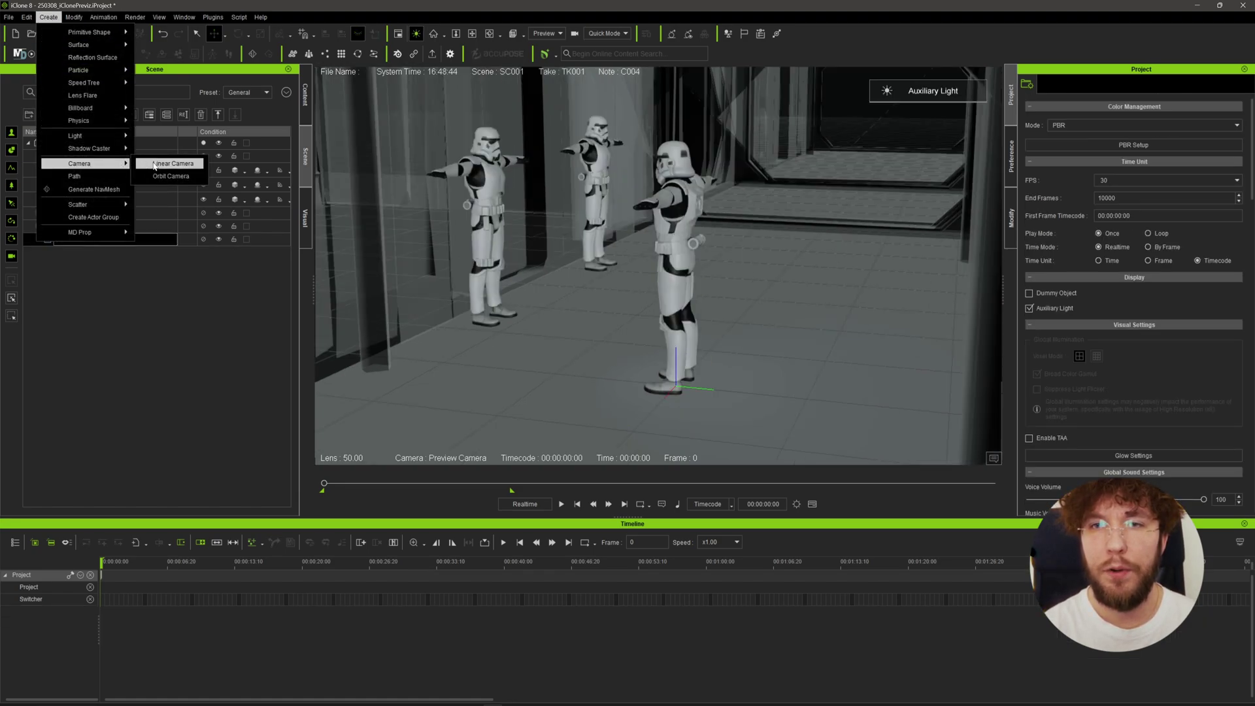
pyautogui.click(178, 169)
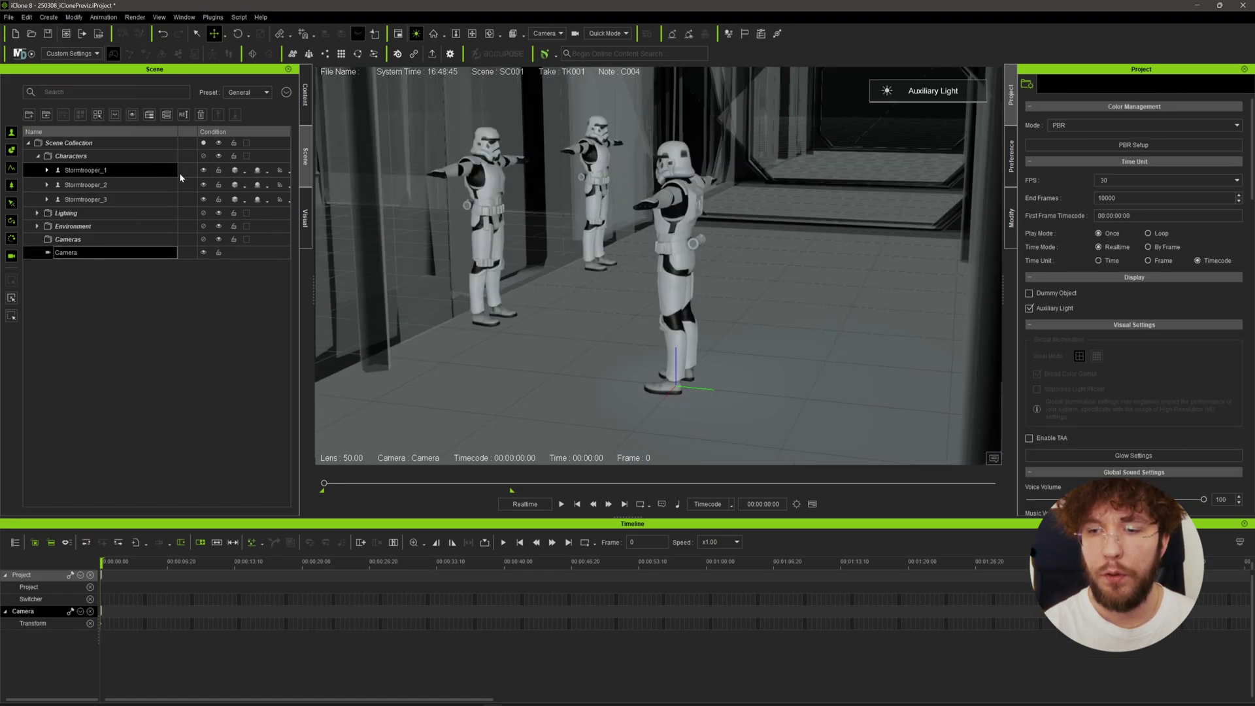
# Rename the new linear camera as CAM001 and check the list of available viewport cameras
pyautogui.doubleClick(68, 253)
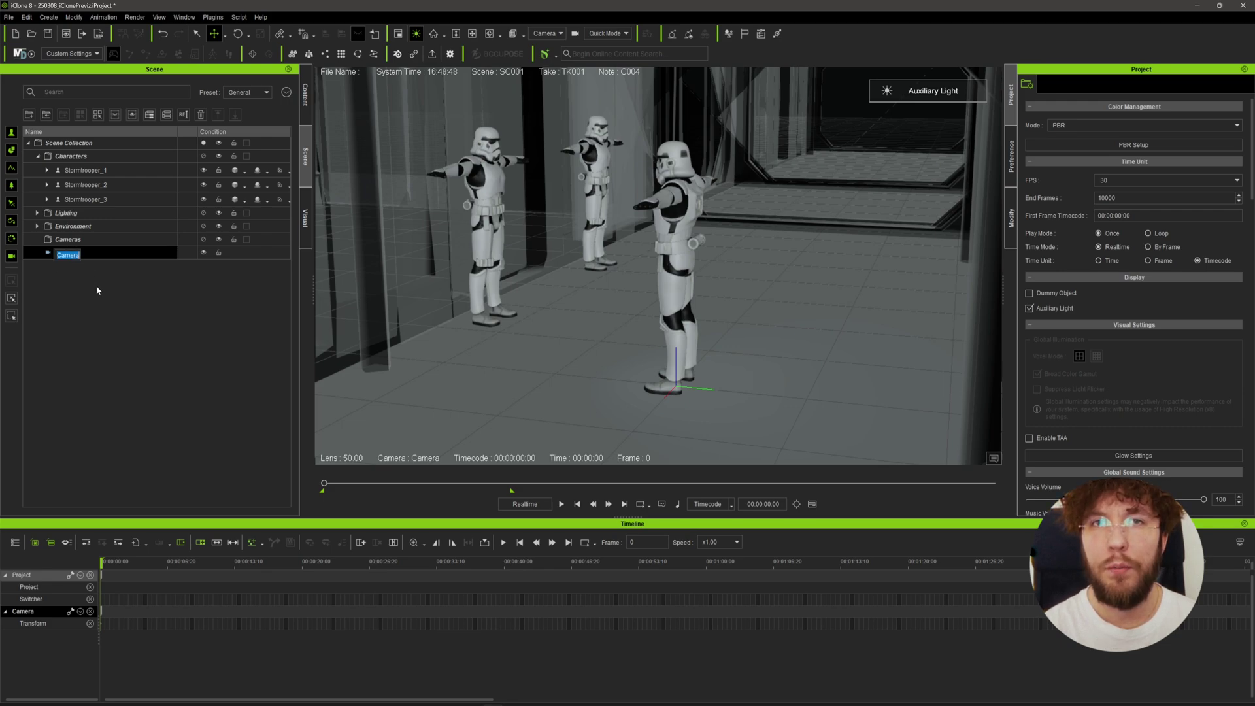
pyautogui.write('CAM001')
pyautogui.press('Return')
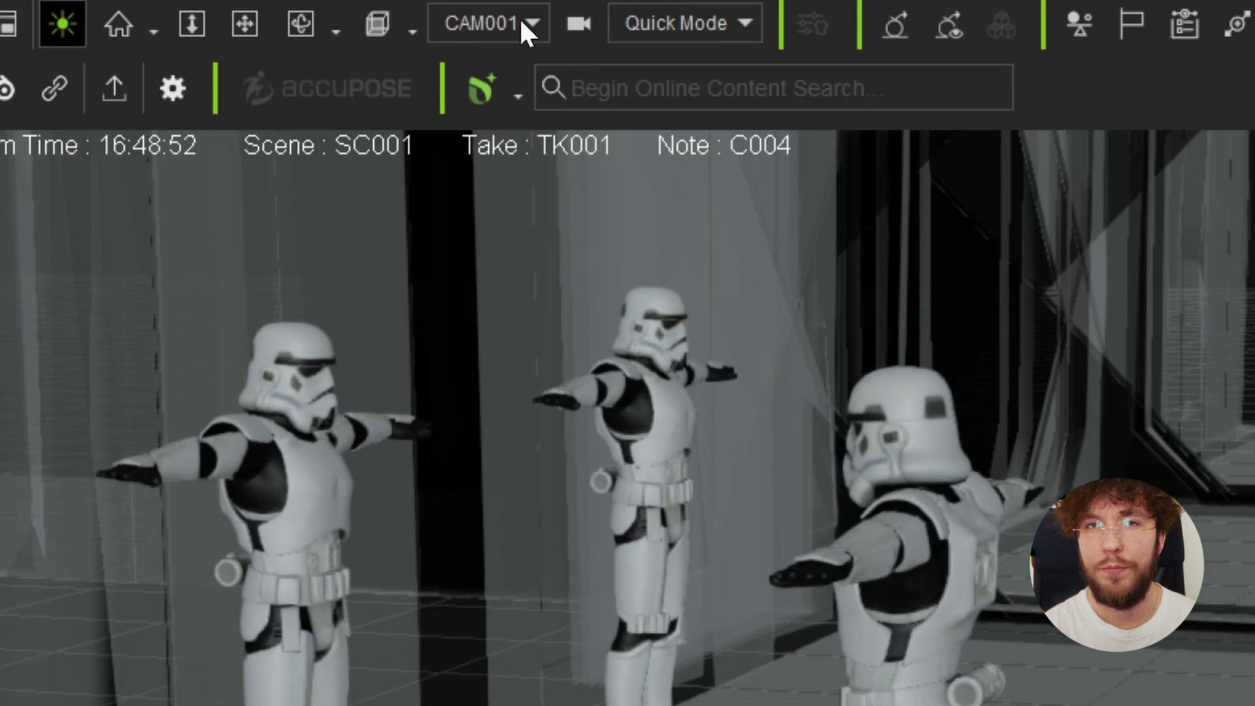
pyautogui.click(519, 17)
pyautogui.click(519, 17)
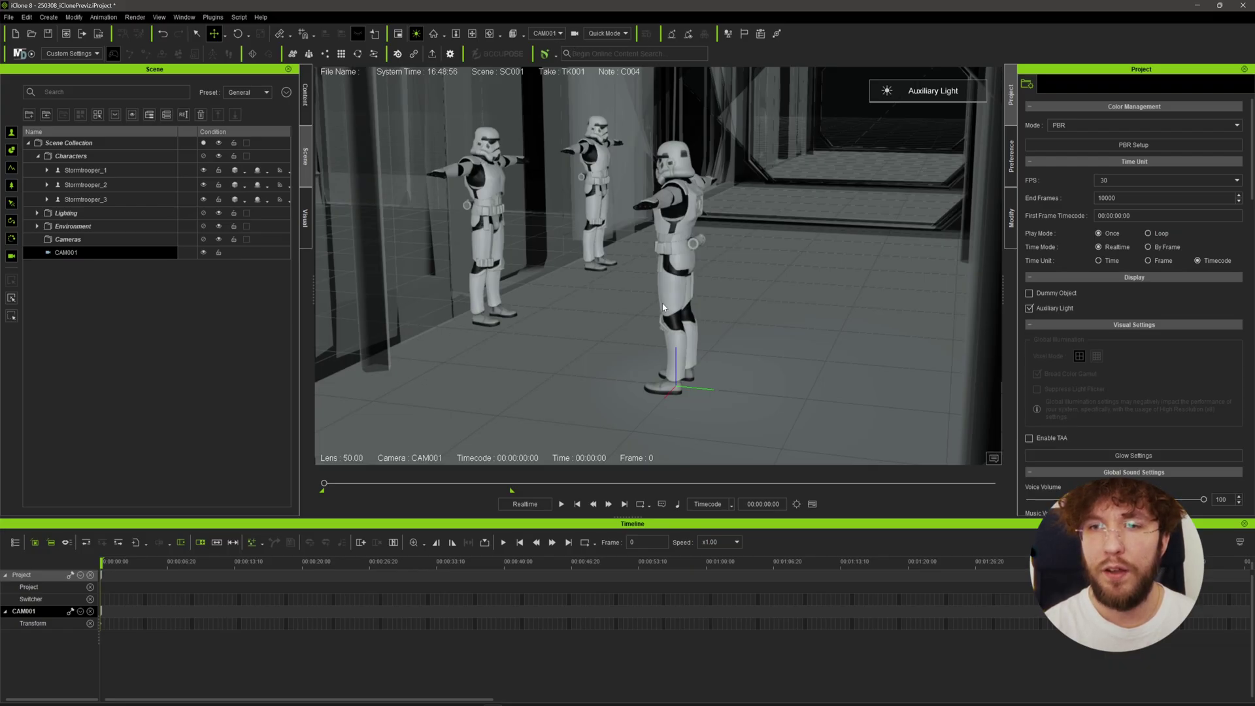
pyautogui.click(683, 261)
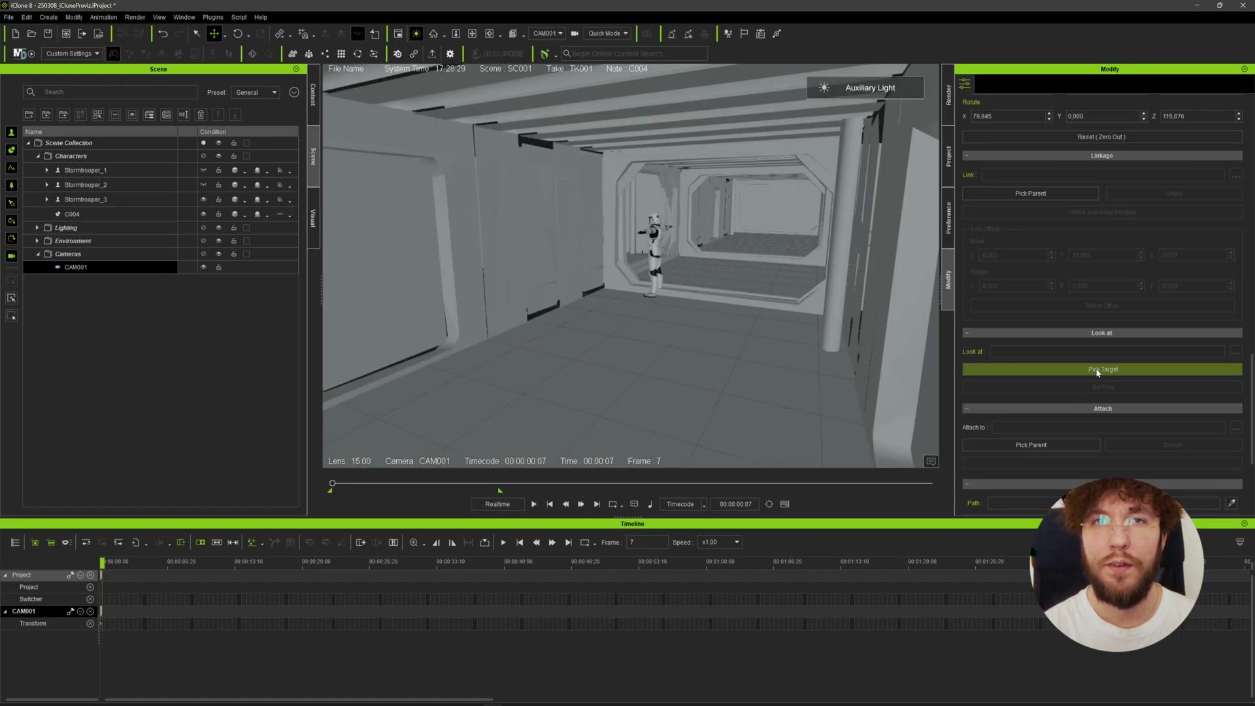
# Pick the corridor stormtrooper as CAM001's look-at target and set the camera aperture width to 24.889 mm
pyautogui.click(1101, 370)
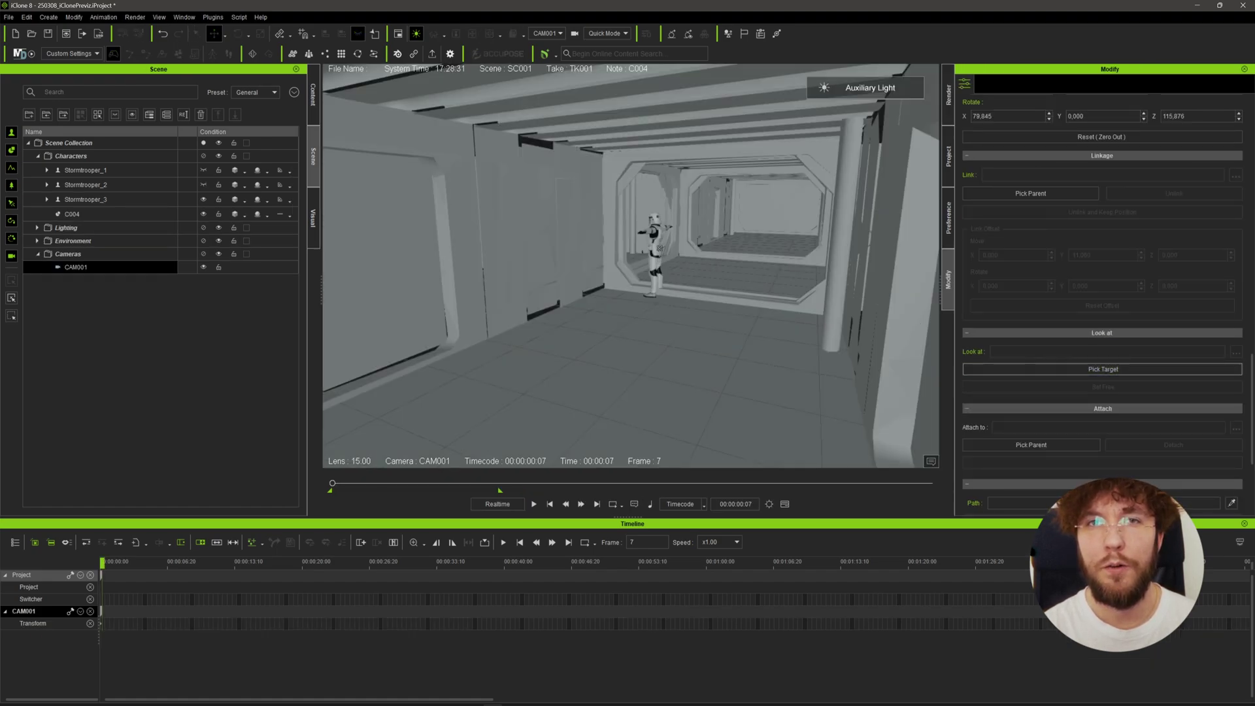
pyautogui.click(658, 248)
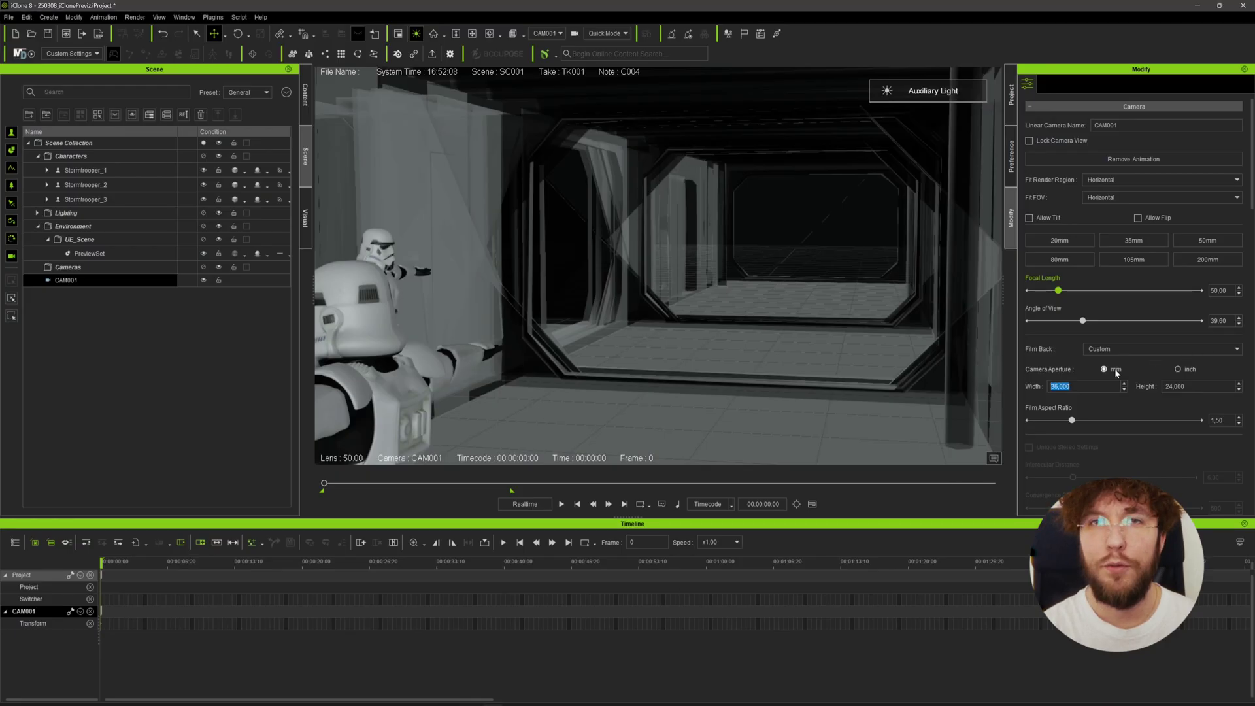
pyautogui.write('24')
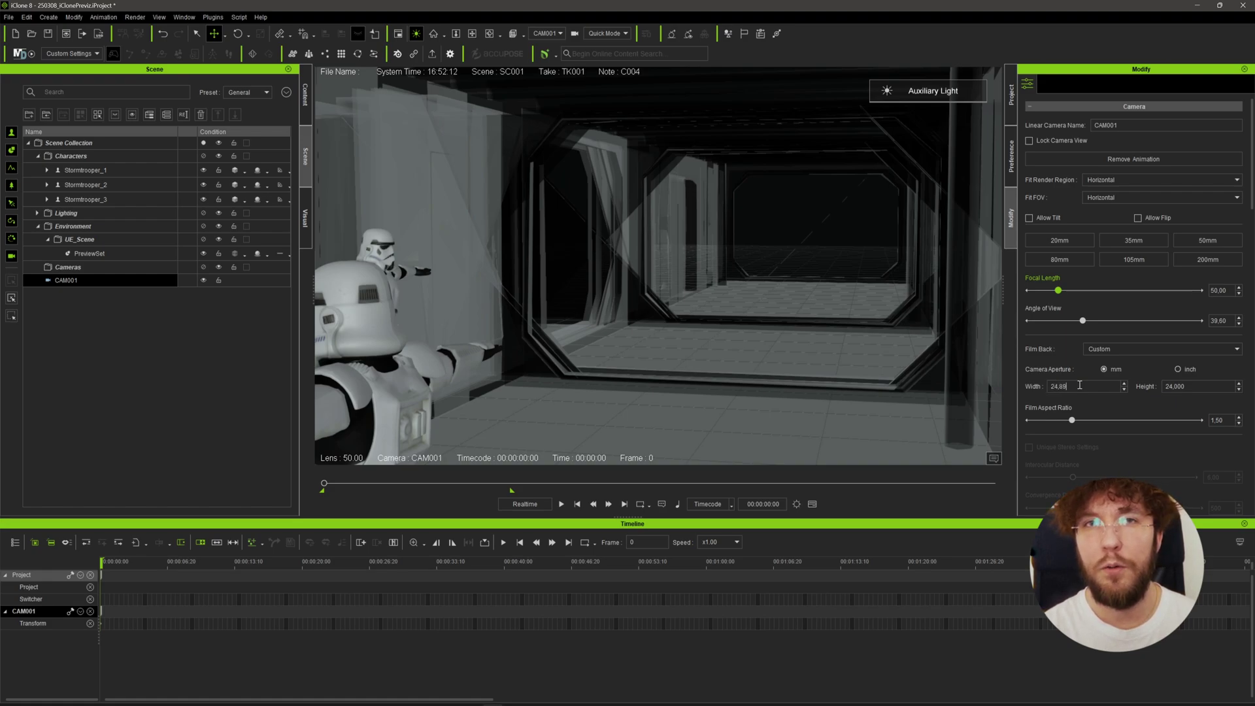
pyautogui.write(',889')
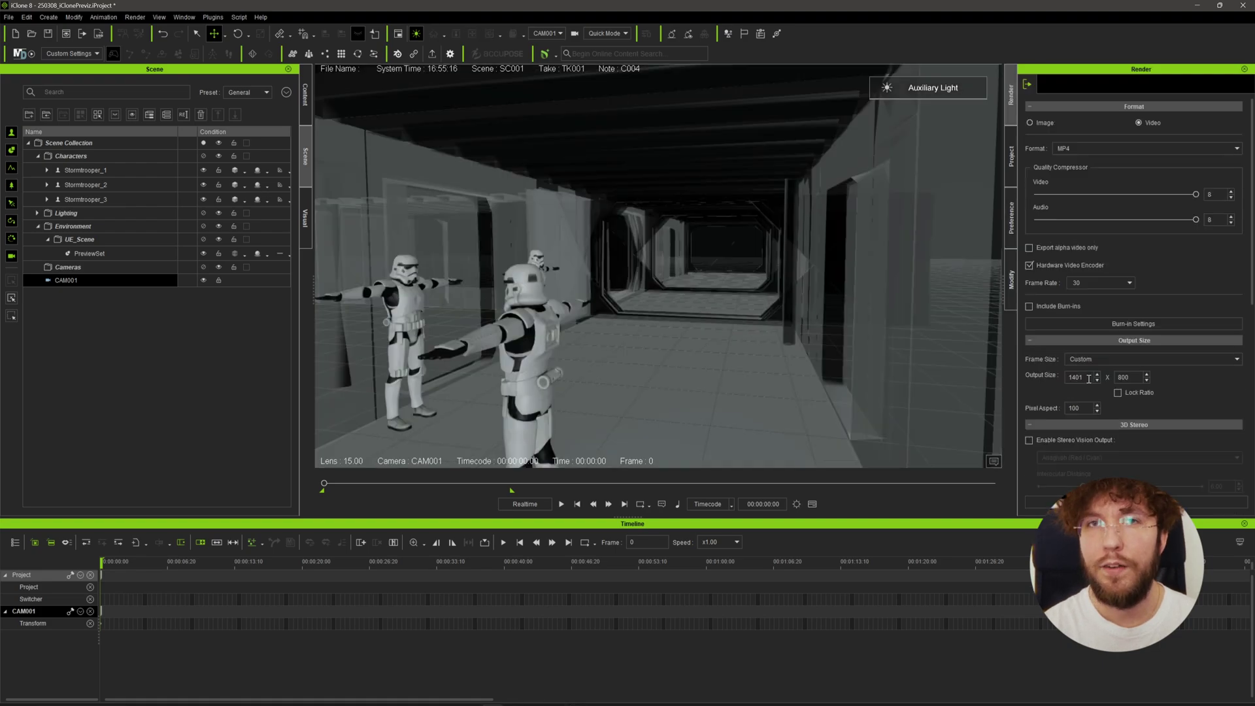
# Set the render output size to 4096 × 1716 and turn off the viewport's safe frame display
pyautogui.doubleClick(1086, 377)
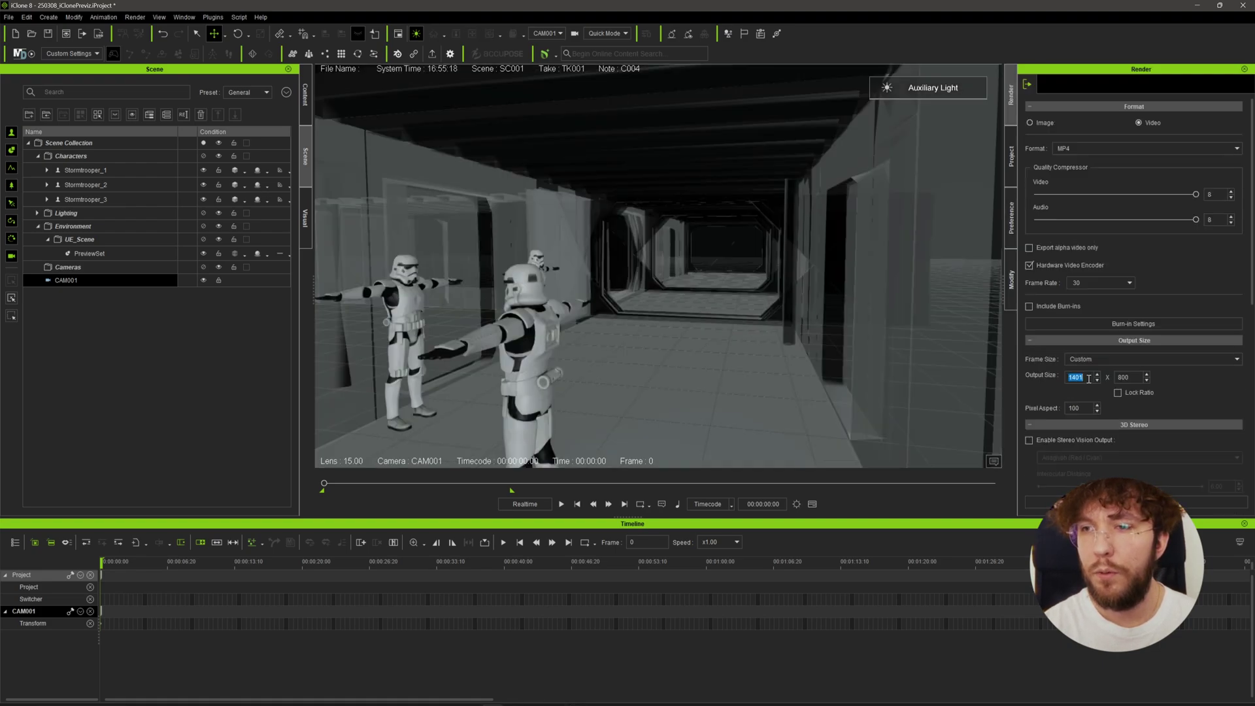
pyautogui.write('40096')
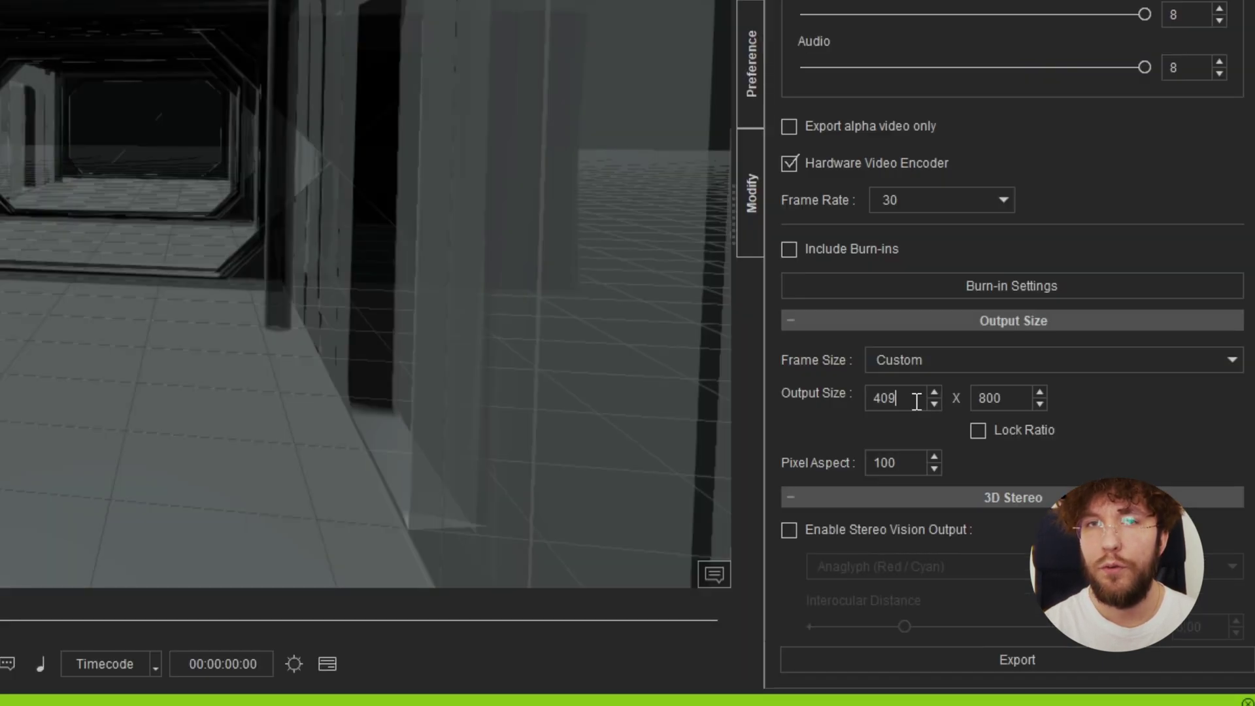
pyautogui.press('Tab')
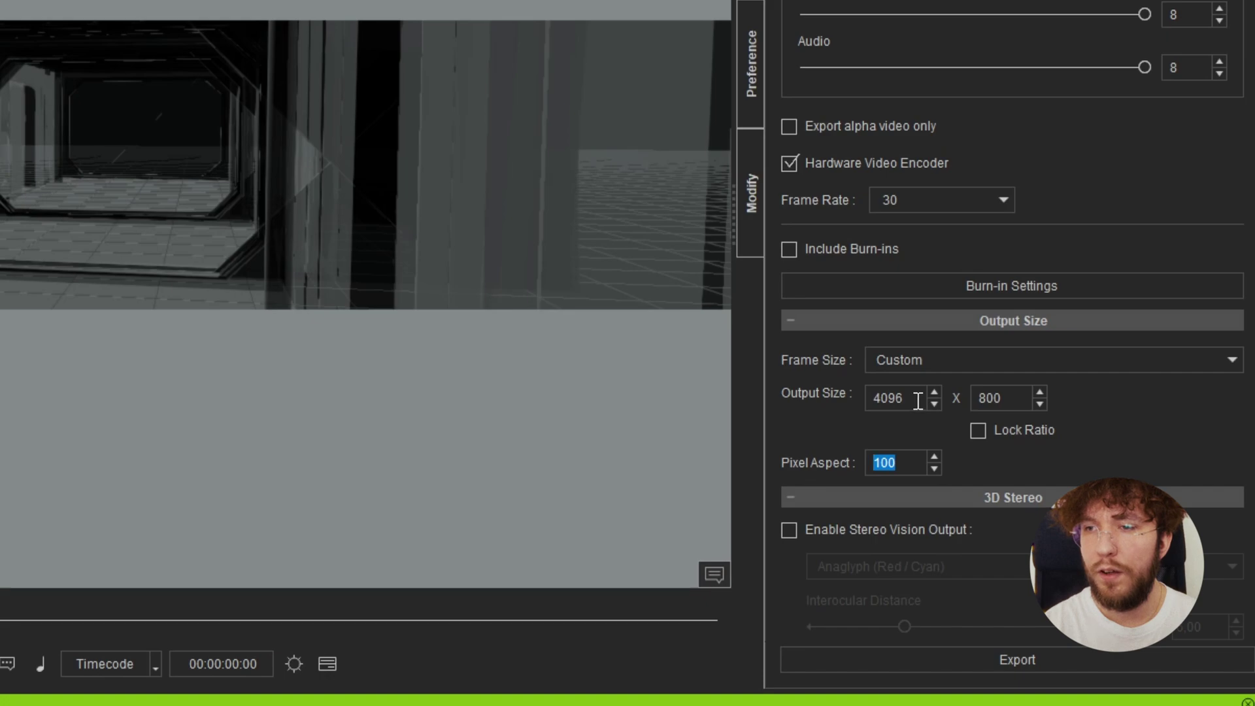
pyautogui.doubleClick(1011, 395)
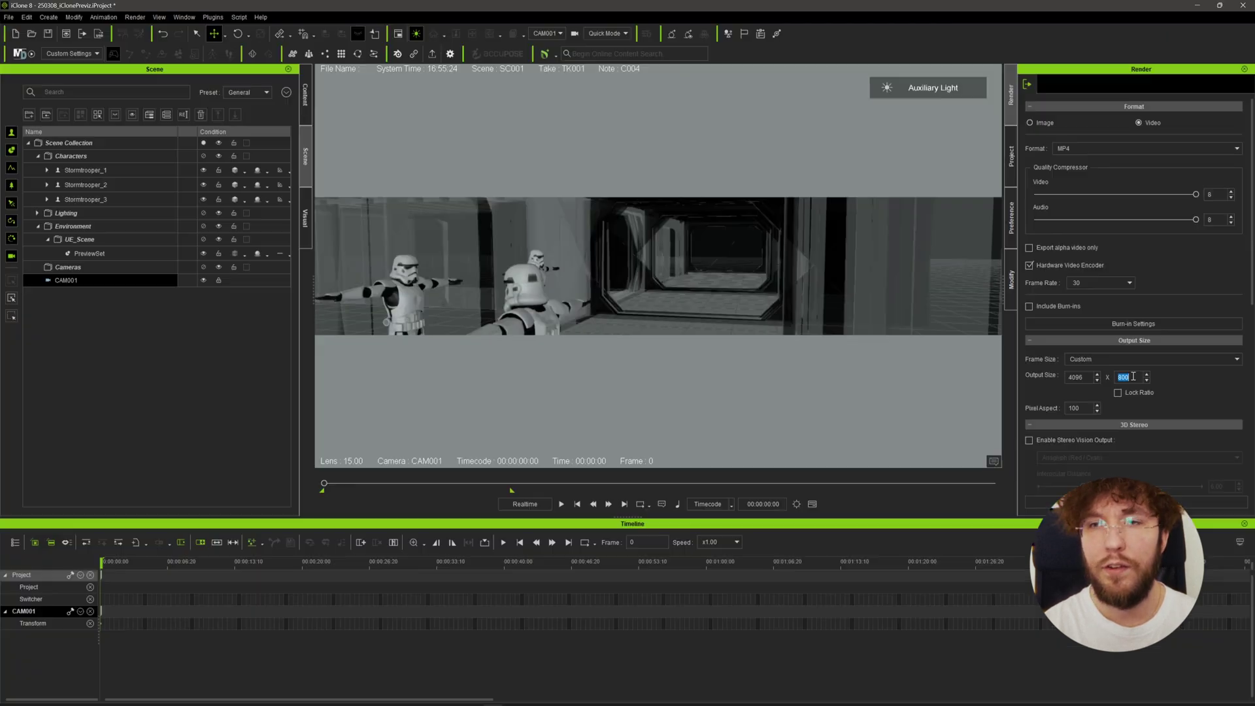
pyautogui.write('1716')
pyautogui.press('Return')
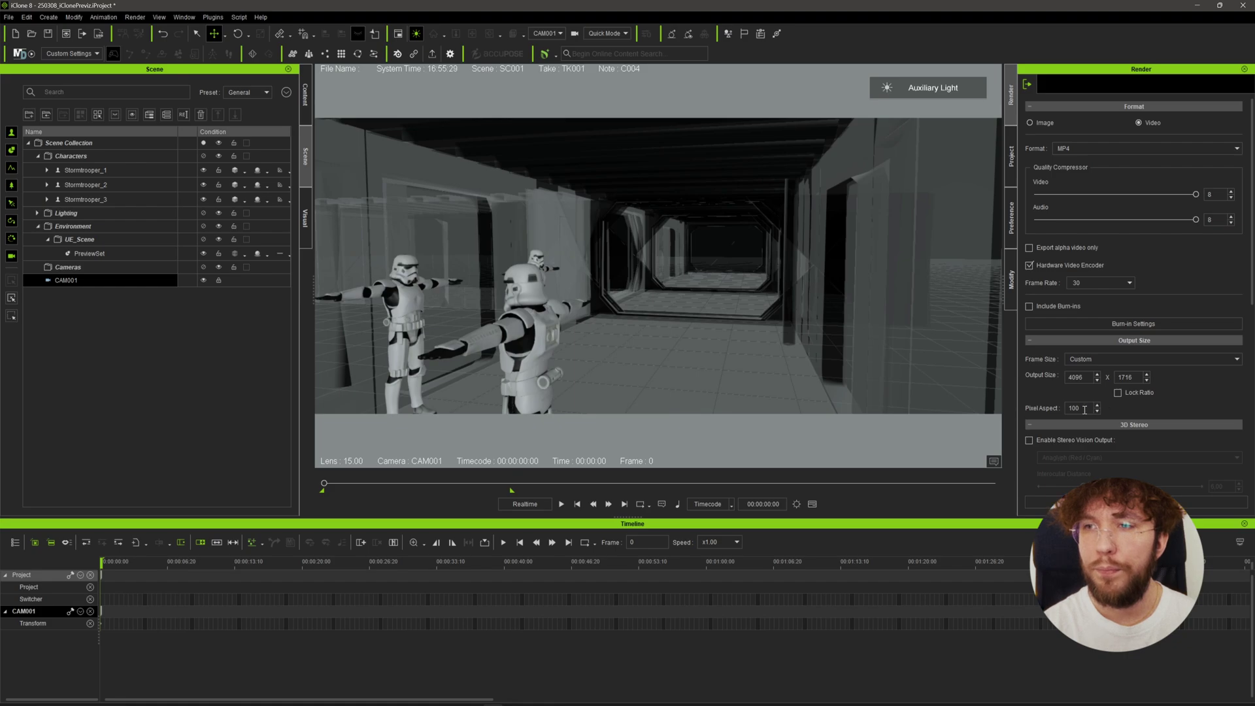
pyautogui.click(1011, 218)
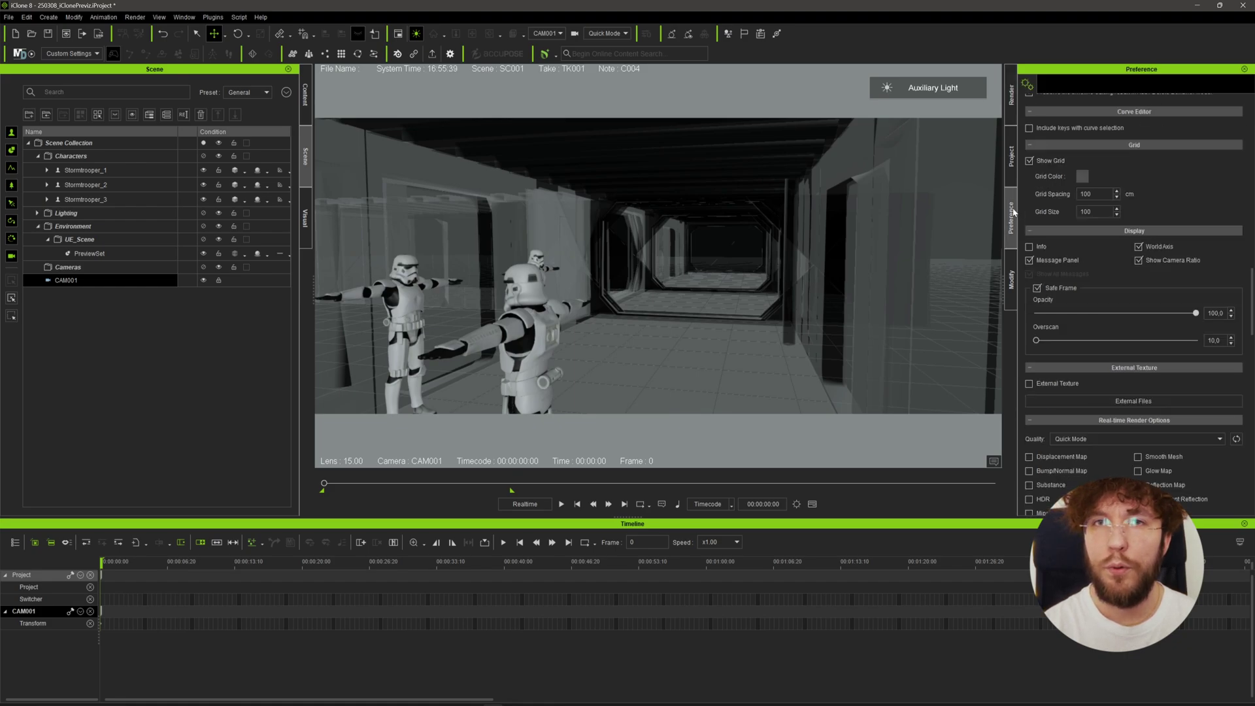
pyautogui.click(1038, 289)
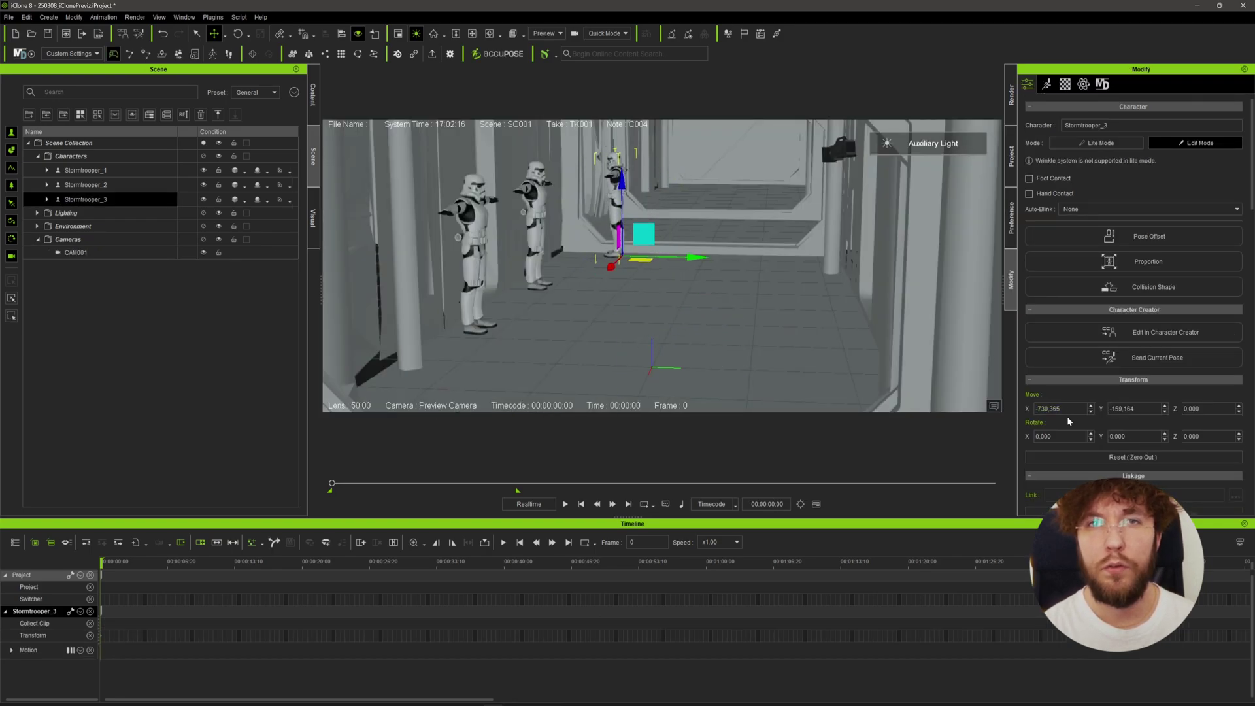
# Zero out Stormtrooper_3's transform and create a box primitive set as a dummy object
pyautogui.click(1126, 458)
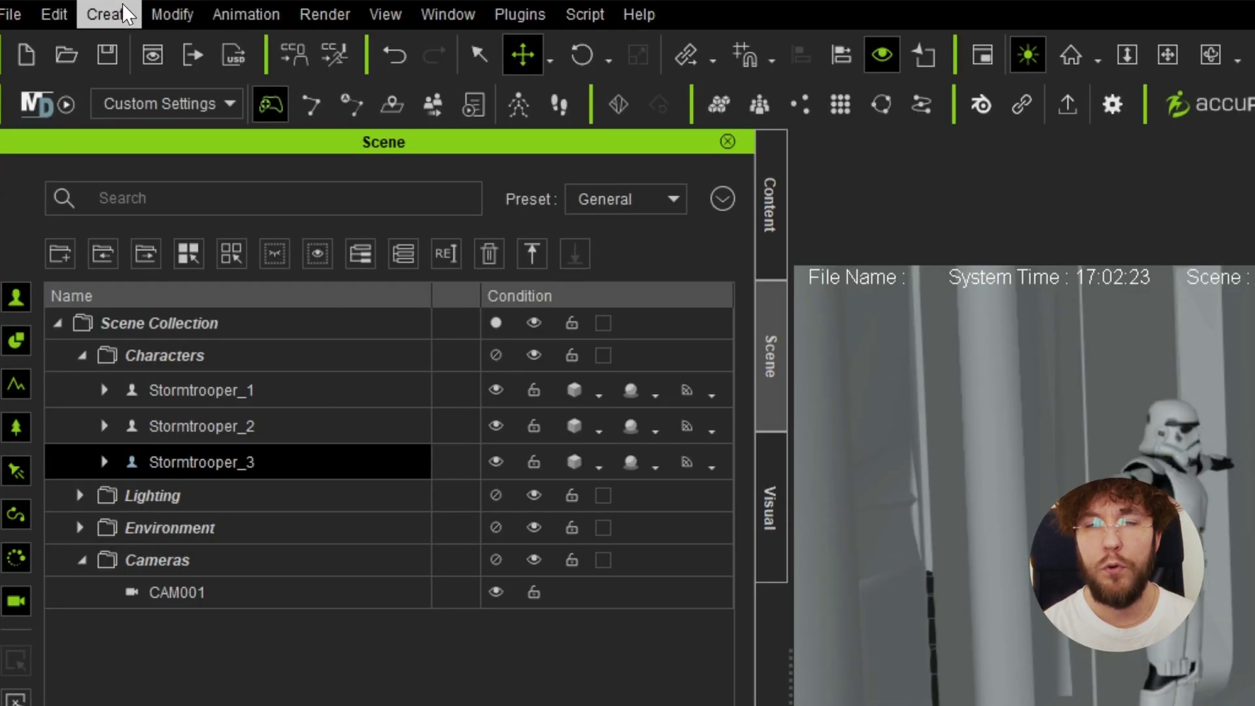
pyautogui.click(109, 15)
pyautogui.moveTo(198, 53)
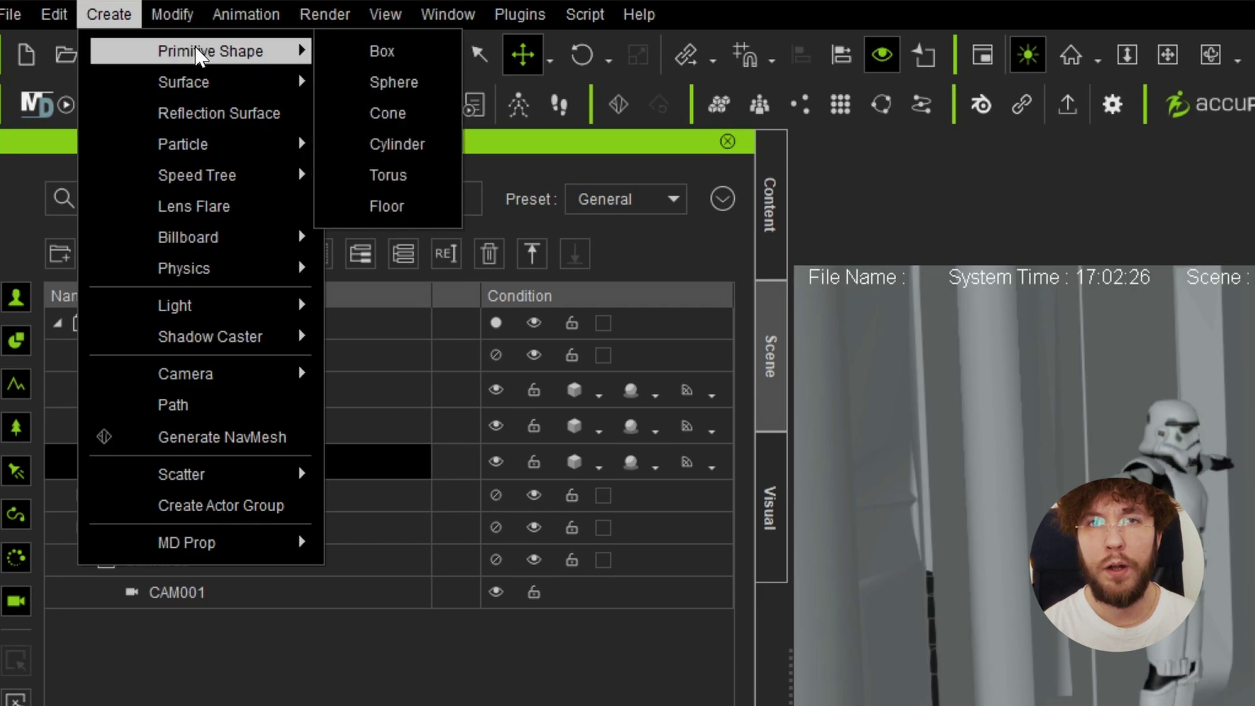
pyautogui.click(382, 51)
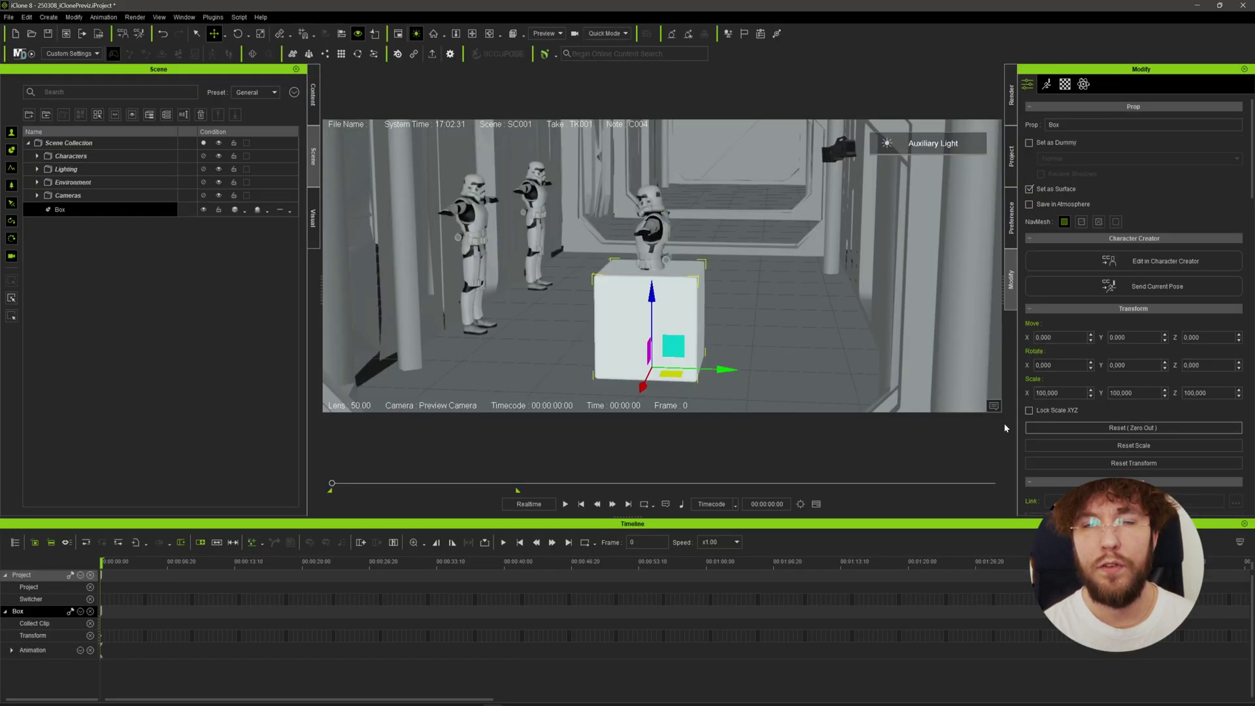
pyautogui.click(1029, 142)
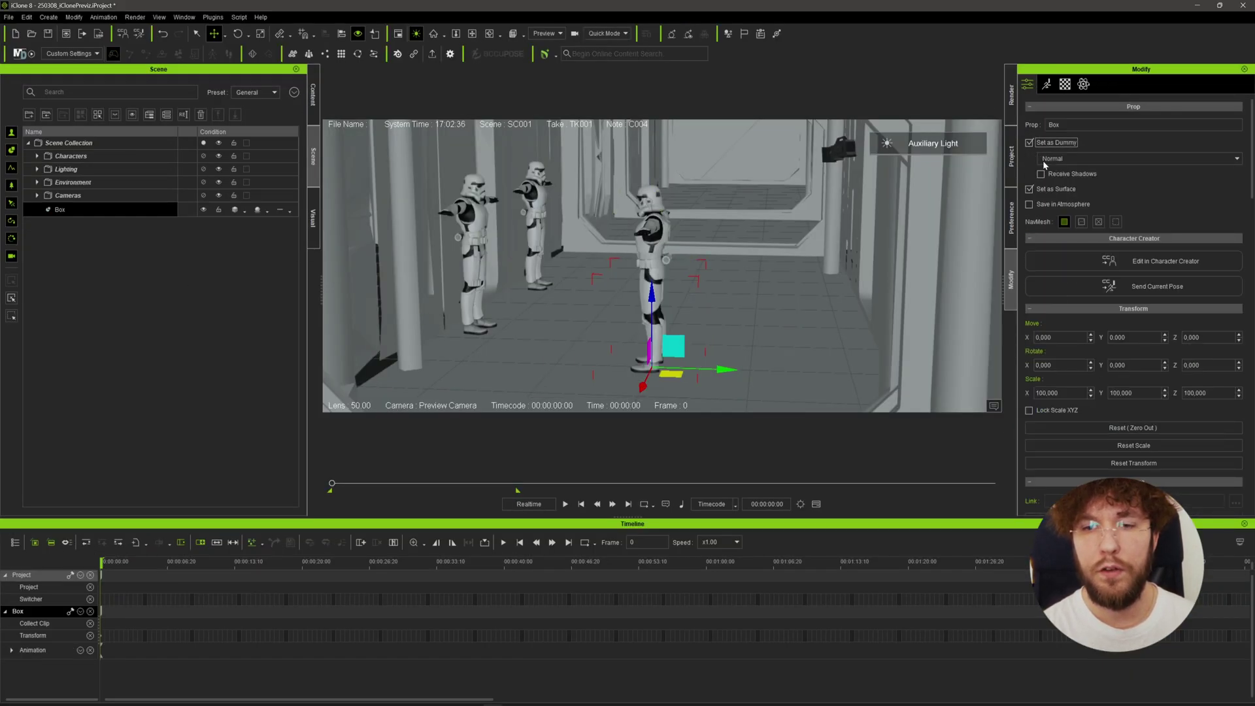
# Rename the dummy box as C004 and move it into the Characters folder
pyautogui.doubleClick(62, 210)
pyautogui.write('C004')
pyautogui.press('Return')
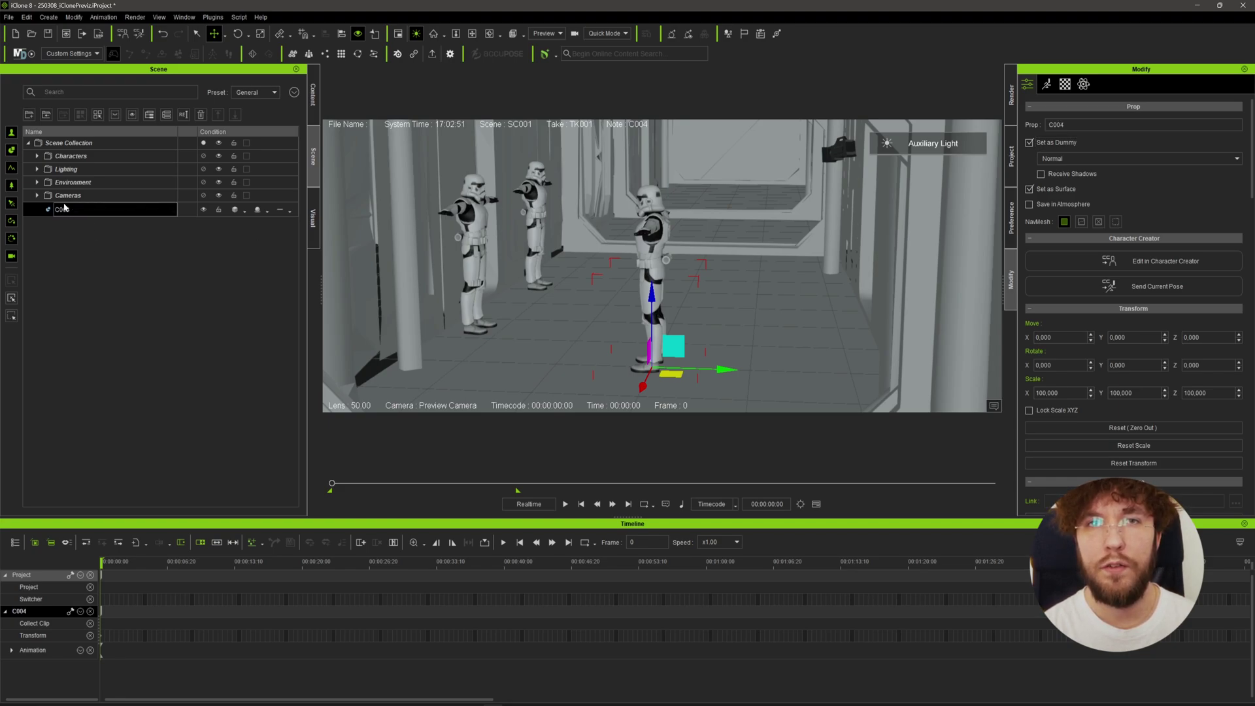
pyautogui.moveTo(63, 210); pyautogui.dragTo(69, 156)
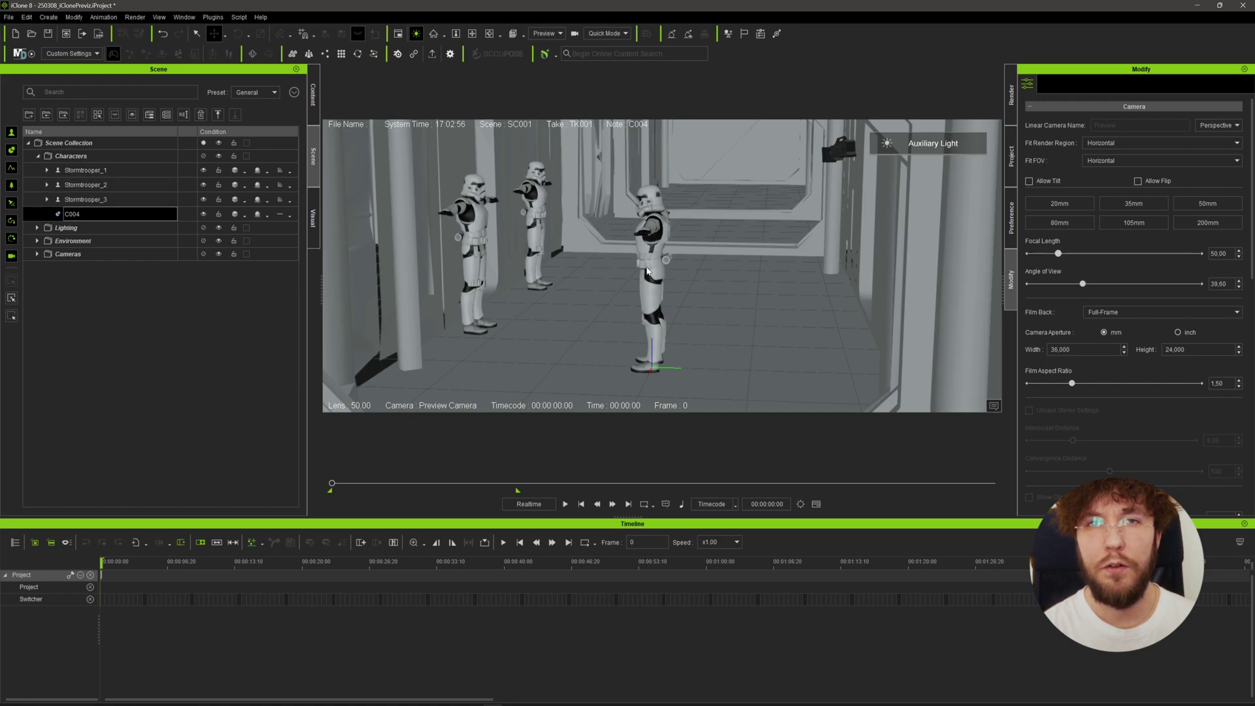
# Try moving the C004 dummy across the floor, and undo the move
pyautogui.click(74, 214)
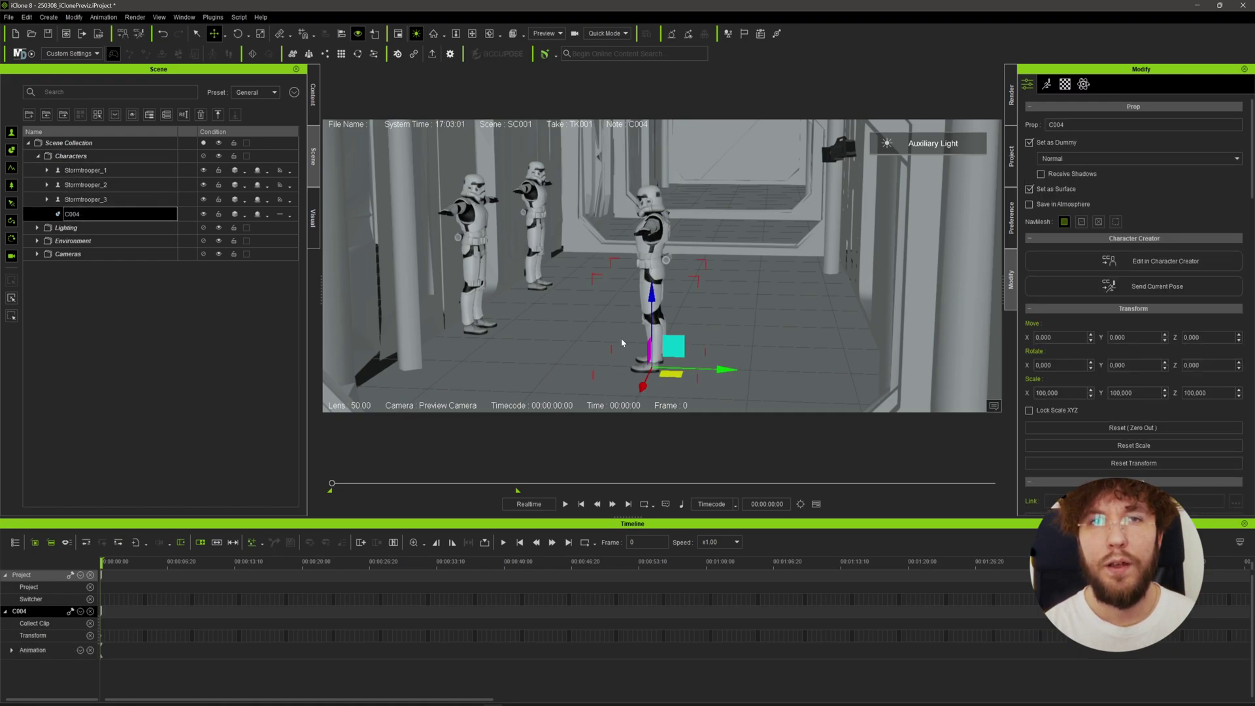
pyautogui.moveTo(671, 374); pyautogui.dragTo(672, 354)
pyautogui.hotkey('ctrl', 'z')
# Link Stormtrooper_3 to the C004 dummy as its parent
pyautogui.click(111, 199)
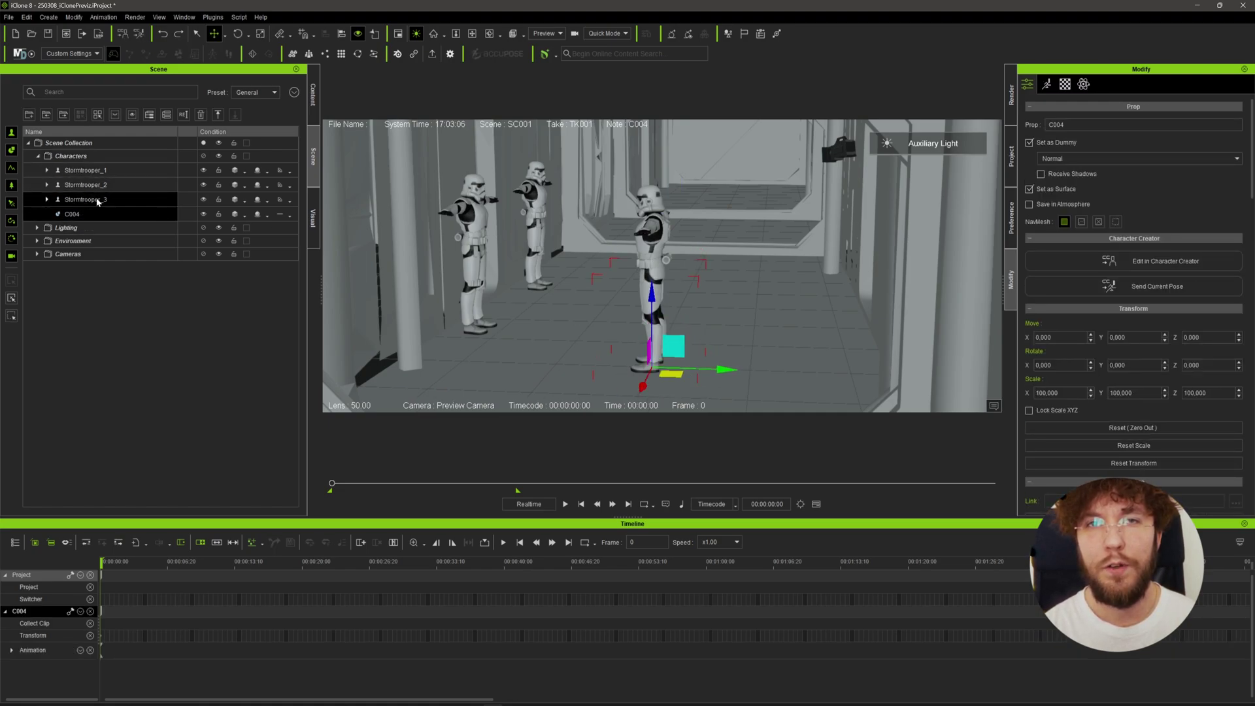
pyautogui.scroll(-3, 1057, 444)
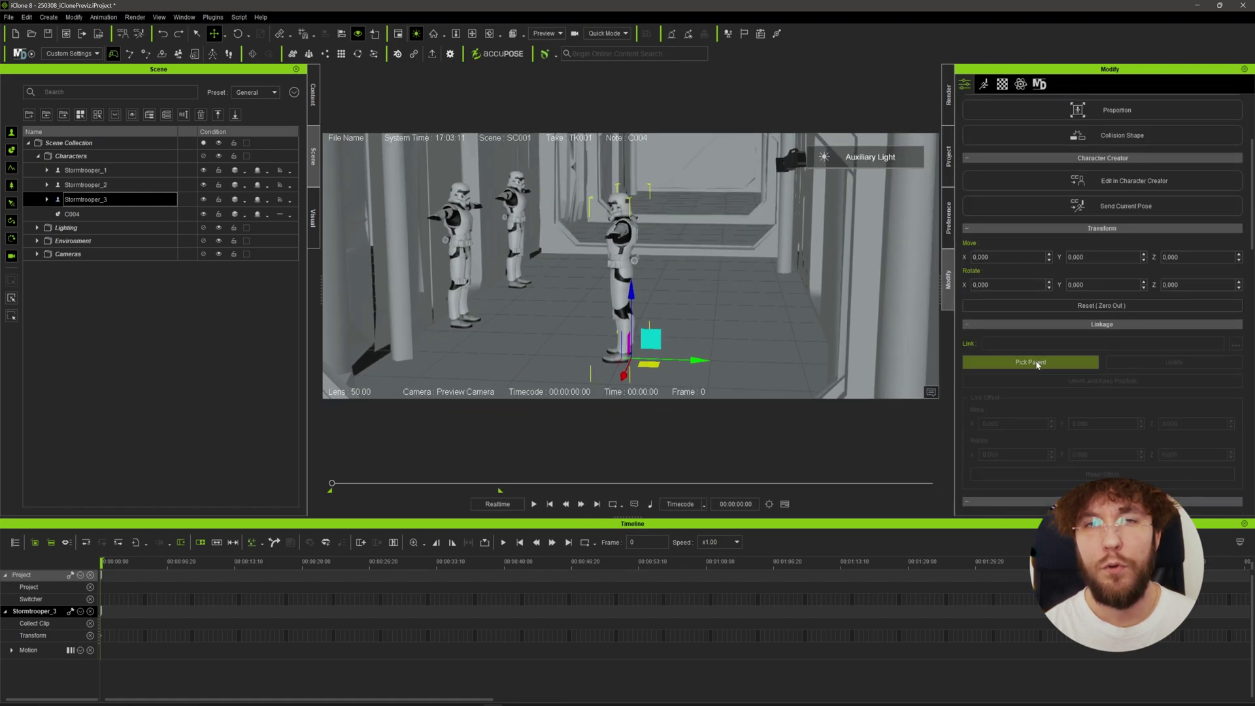
pyautogui.click(595, 343)
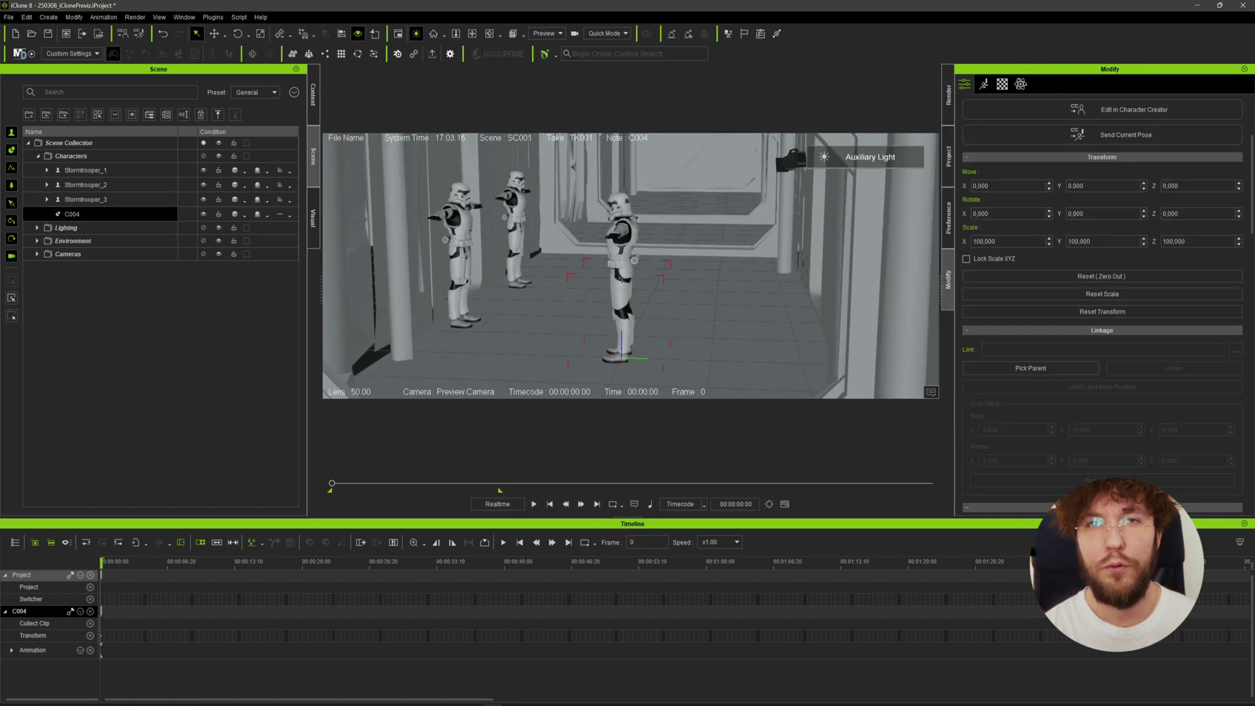
pyautogui.click(85, 199)
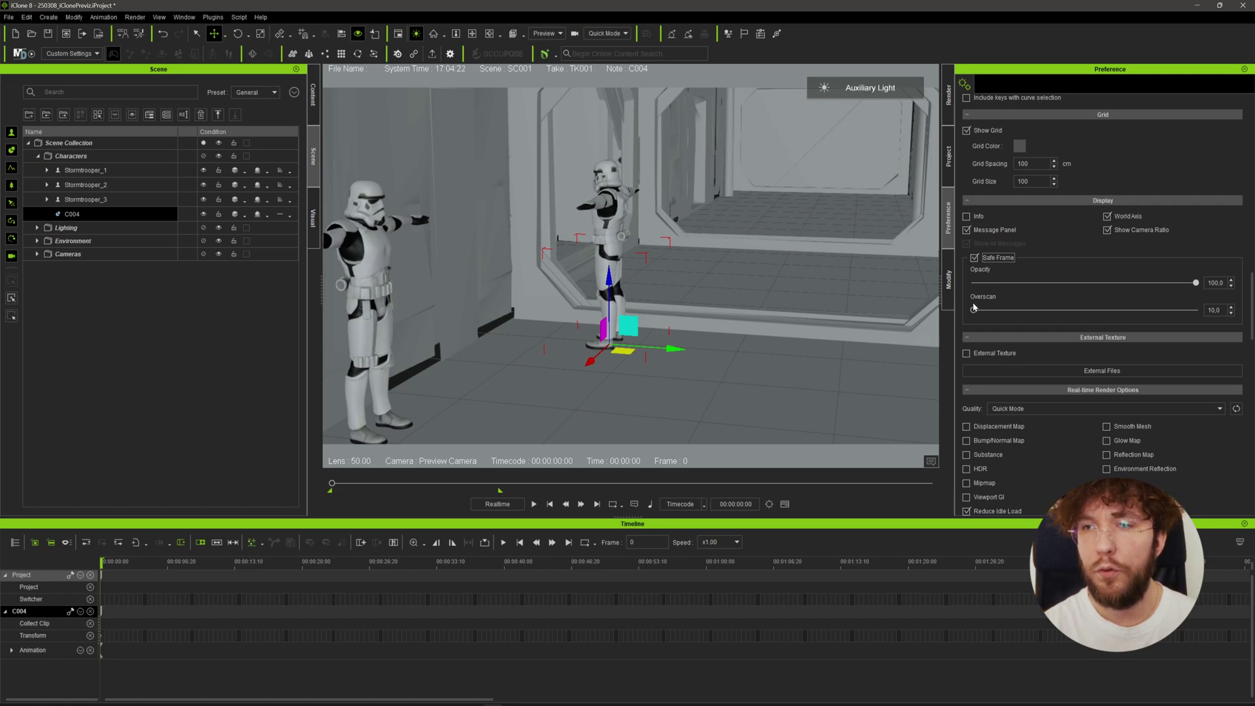
# Lower the opacity of the viewport's safe frame
pyautogui.moveTo(1196, 283); pyautogui.dragTo(974, 283)
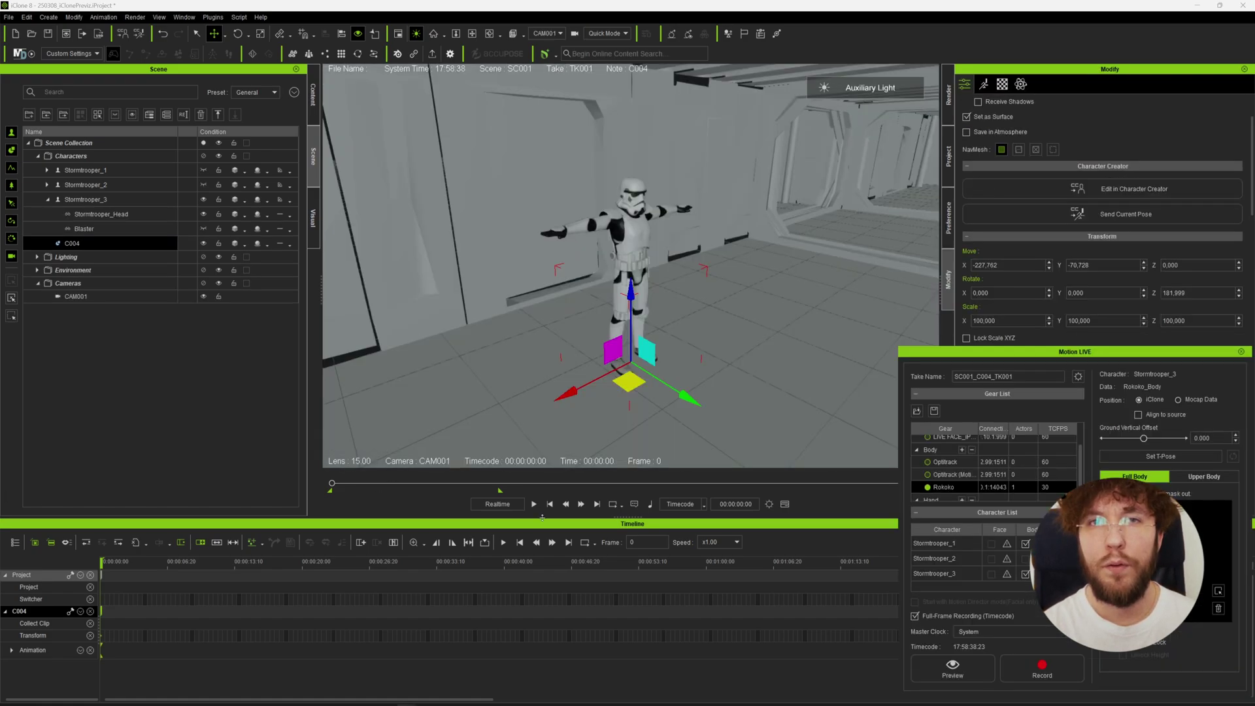
# Start recording the mocap take SC001_C004_TK001 in Motion LIVE
pyautogui.click(1042, 667)
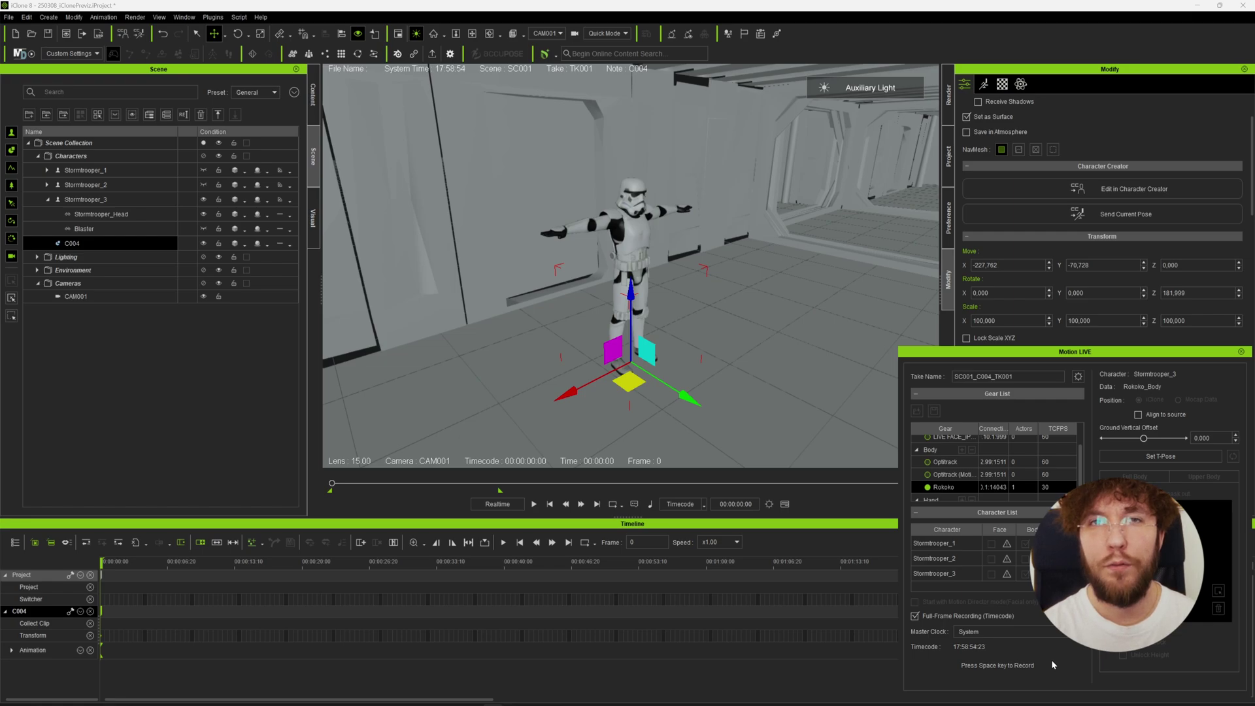
pyautogui.press('space')
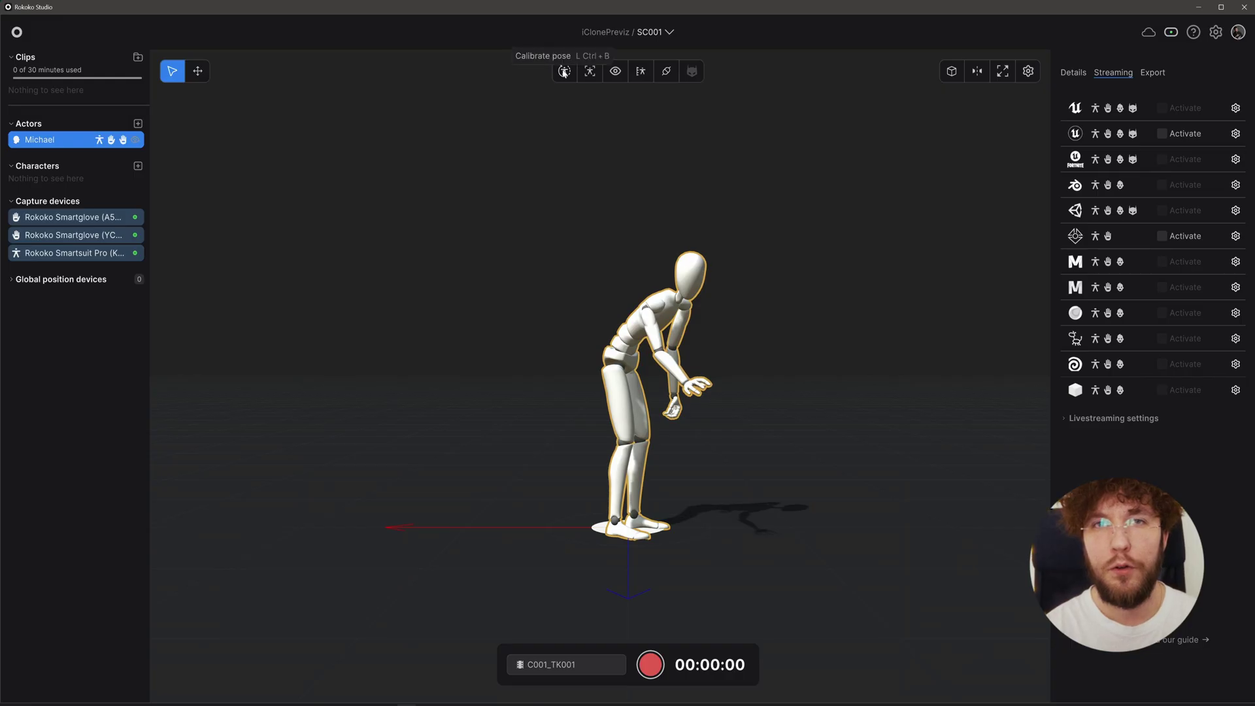
# Switch to Rokoko Studio and start recording the actor's performance as clip C001_TK001
pyautogui.click(563, 72)
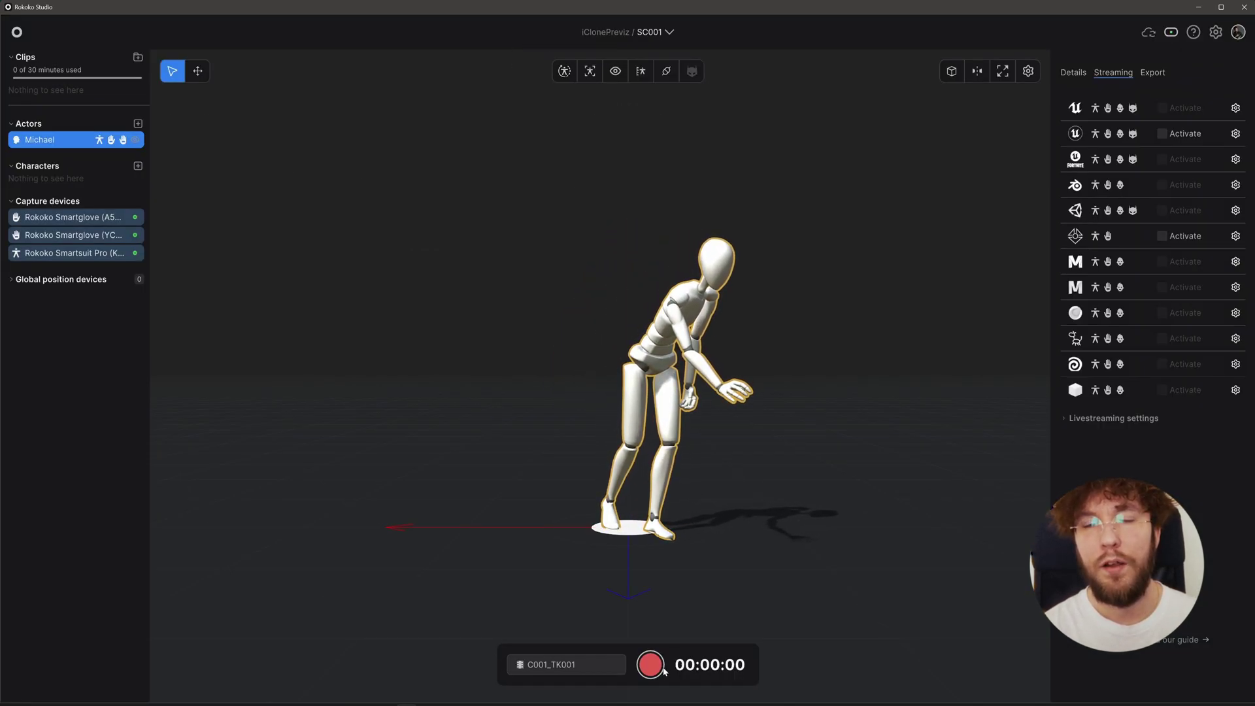
pyautogui.click(649, 664)
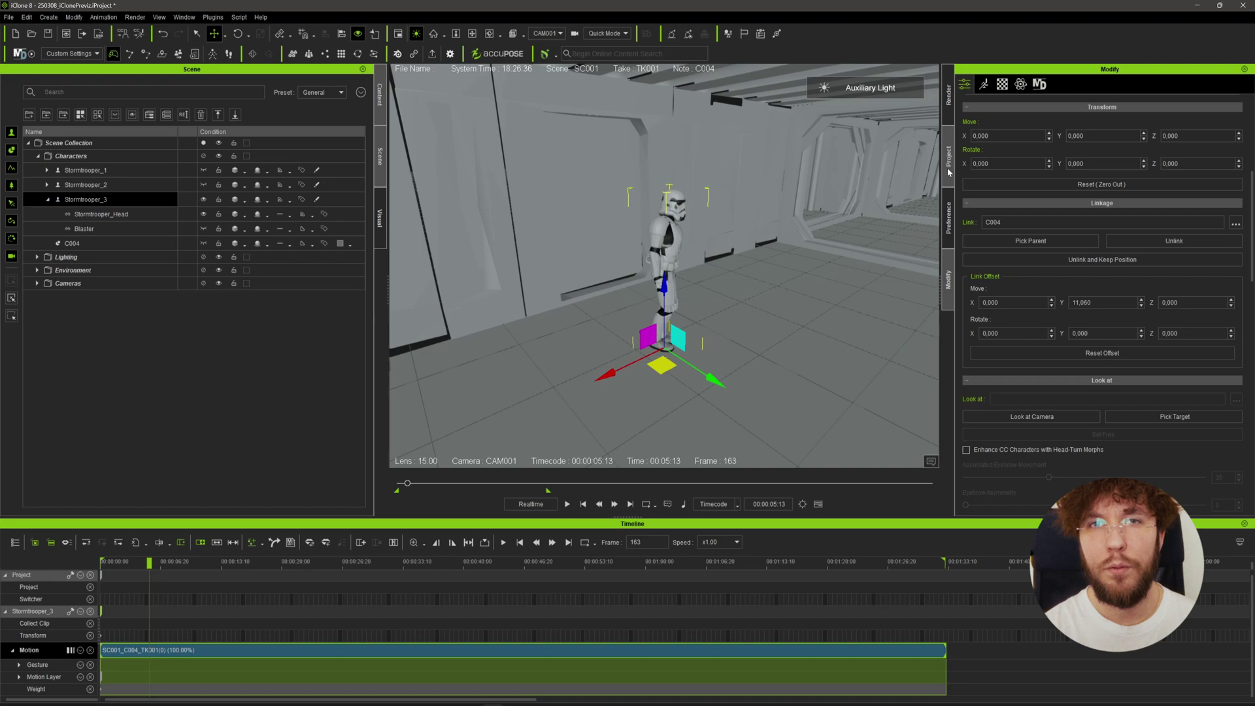
pyautogui.click(949, 169)
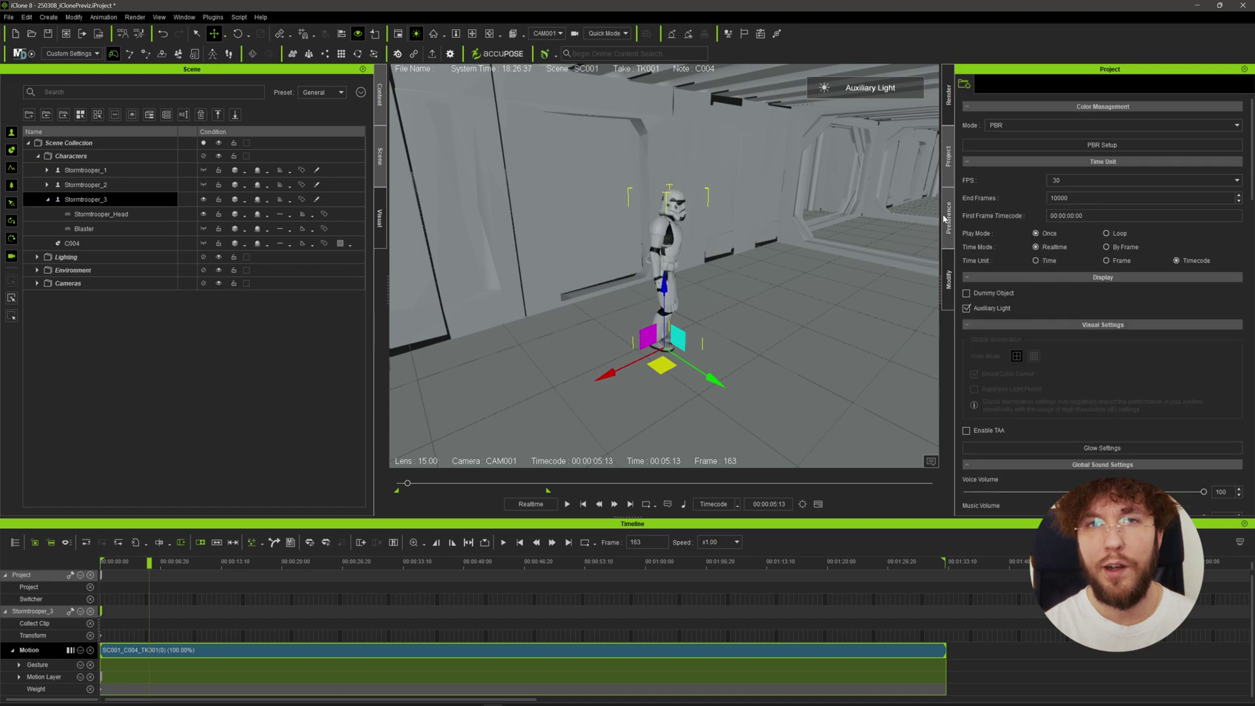
pyautogui.click(951, 273)
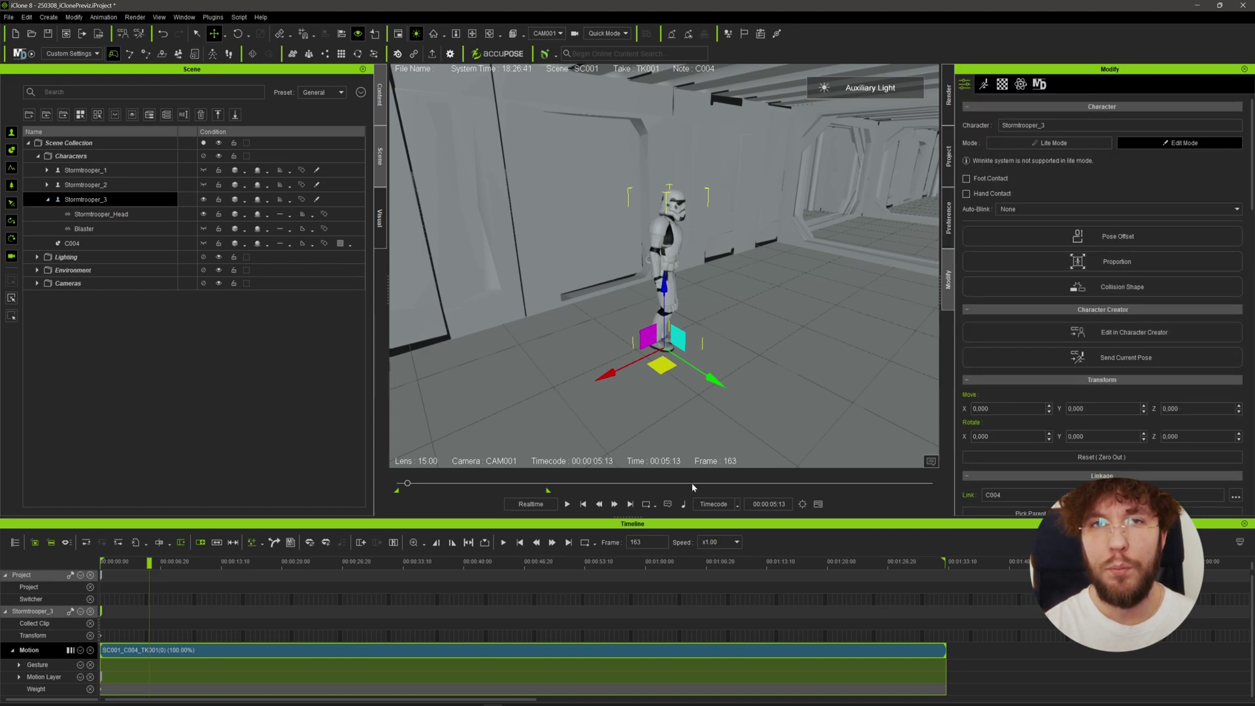
# Align the SC001_C004_TK001 motion clip and the project's first frame to the embedded timecode
pyautogui.moveTo(125, 563); pyautogui.dragTo(81, 566)
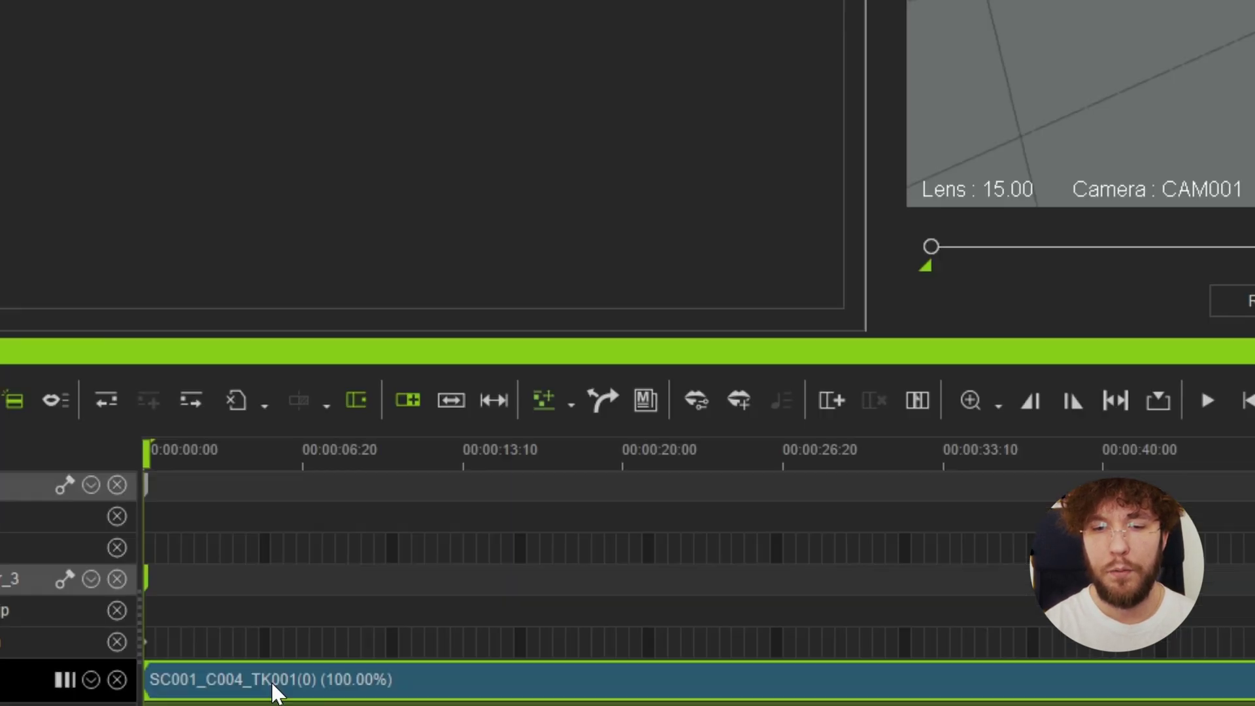
pyautogui.rightClick(151, 650)
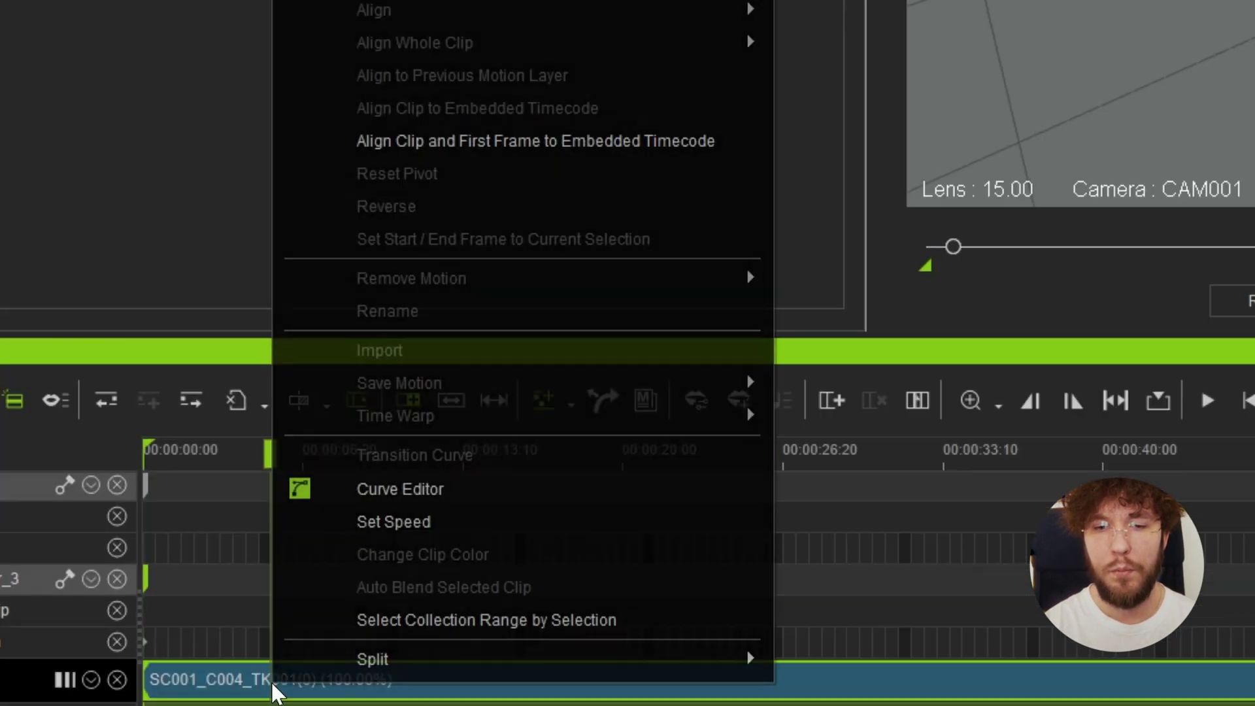
pyautogui.click(540, 144)
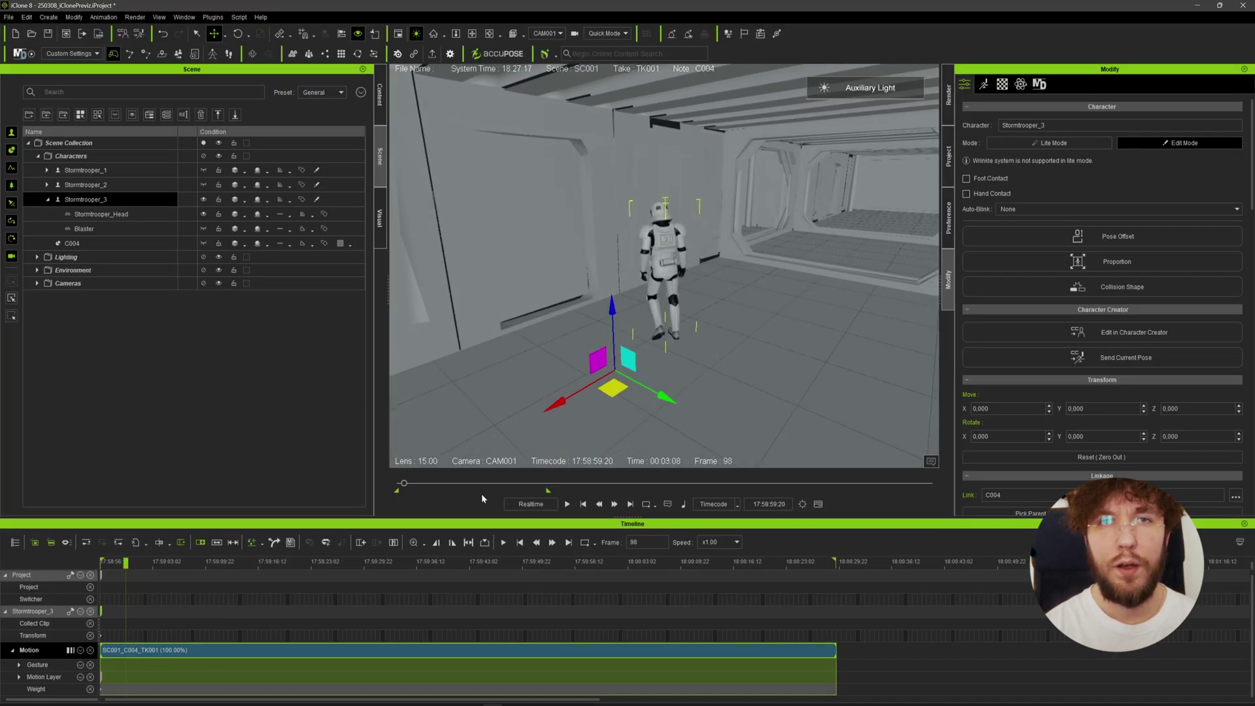
# Rotate Stormtrooper_3's CC_Base_Hip bone in the motion layer and move the resulting key to the start of clip SC001_C004_TK001_02
pyautogui.moveTo(126, 562); pyautogui.dragTo(159, 562)
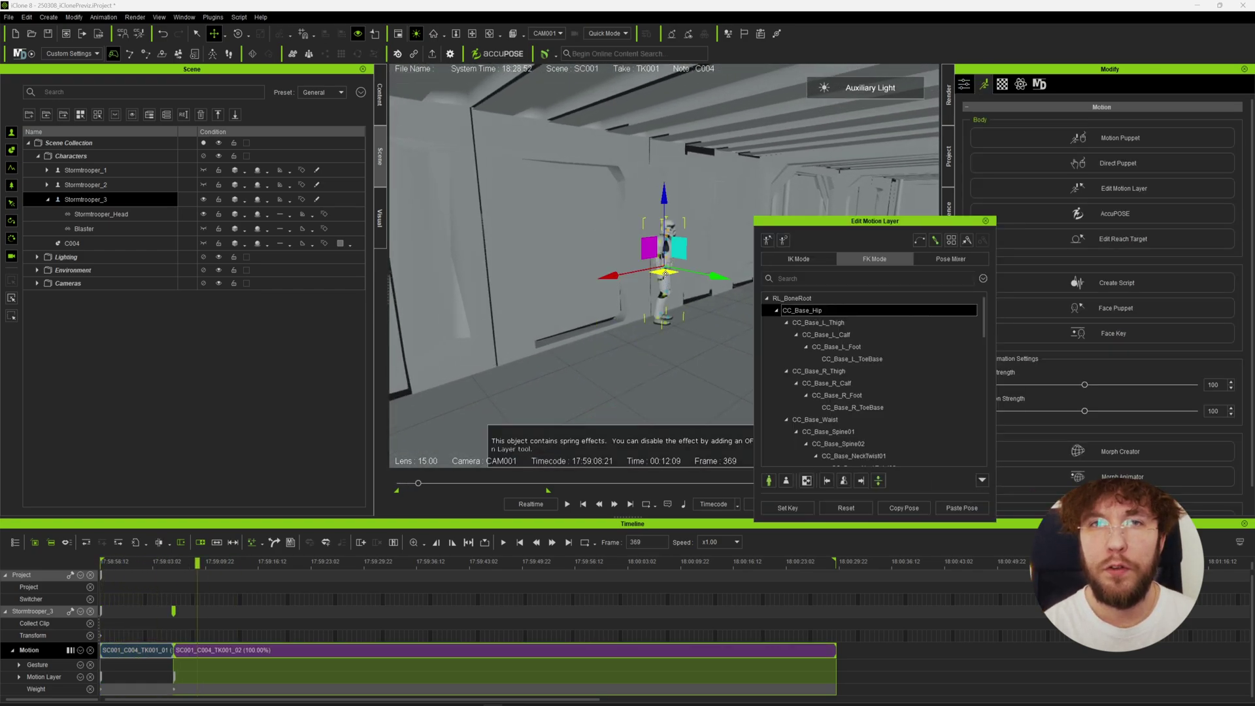
pyautogui.click(675, 279)
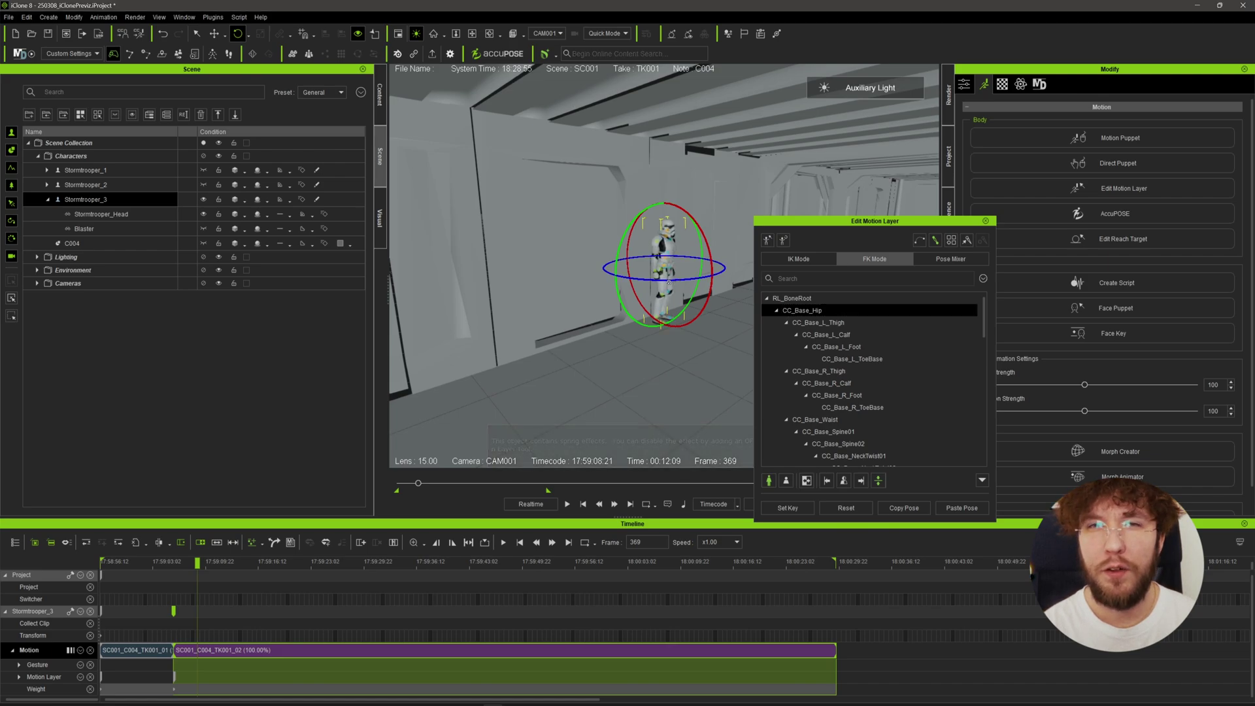
pyautogui.moveTo(667, 273); pyautogui.dragTo(667, 274)
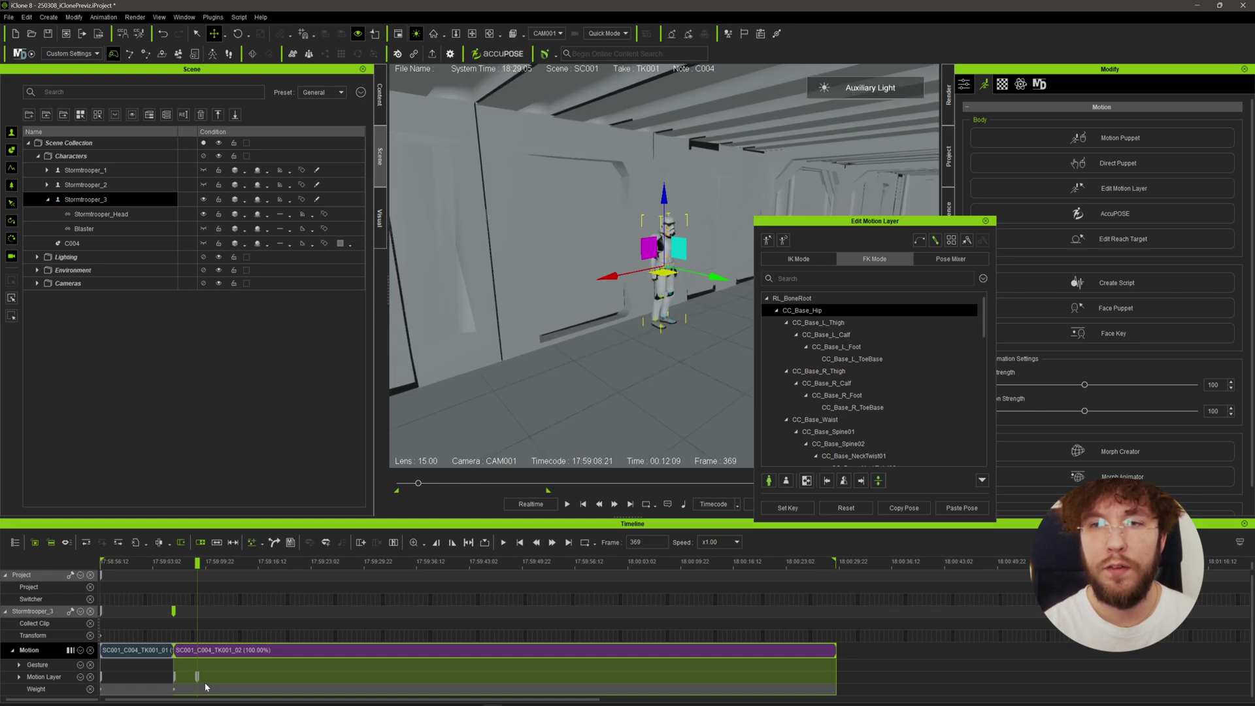
pyautogui.moveTo(198, 676); pyautogui.dragTo(174, 676)
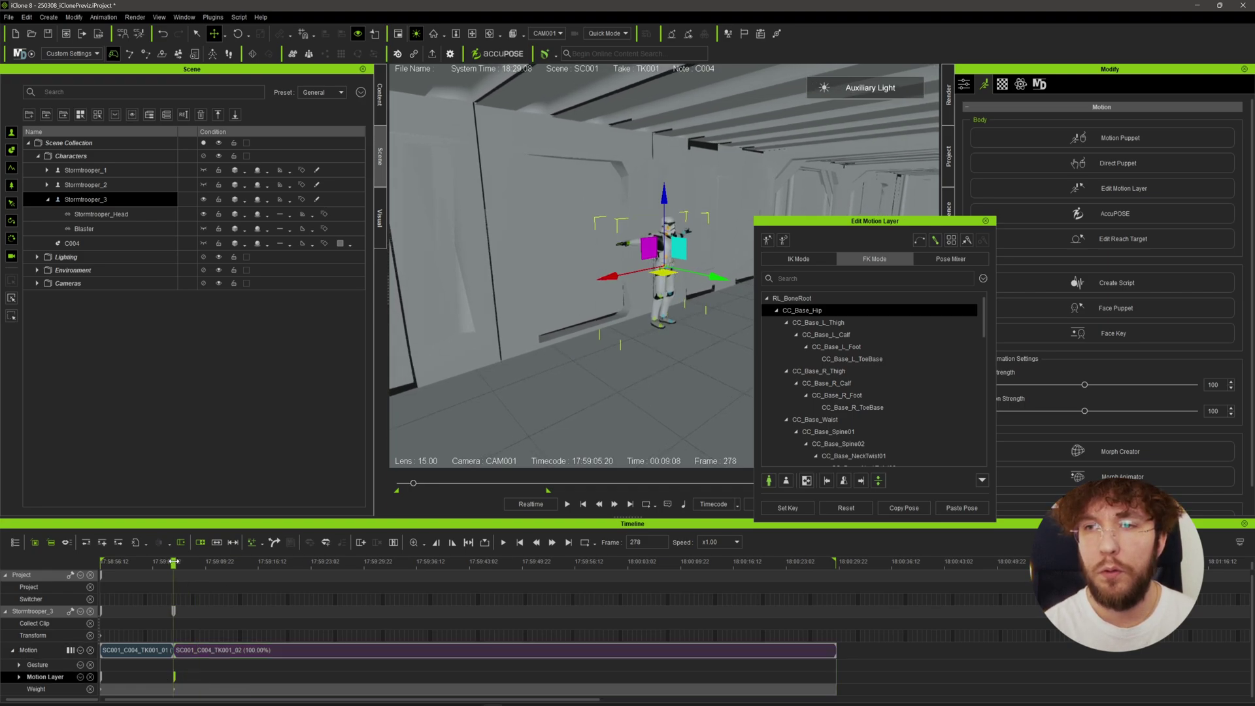
pyautogui.moveTo(173, 567); pyautogui.dragTo(262, 575)
pyautogui.moveTo(911, 223); pyautogui.dragTo(1053, 190)
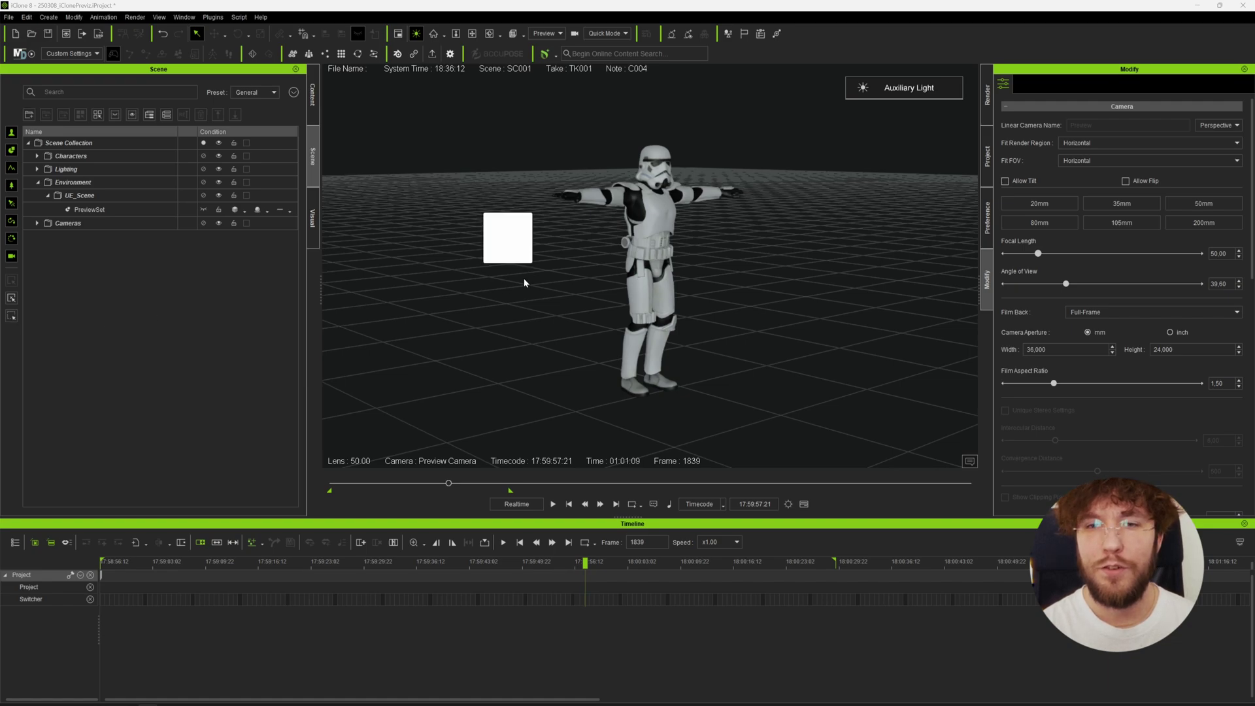
# Import the reference video A001_03101758_C686 as the 2D background, including its embedded timecode data
pyautogui.moveTo(524, 282); pyautogui.dragTo(526, 285)
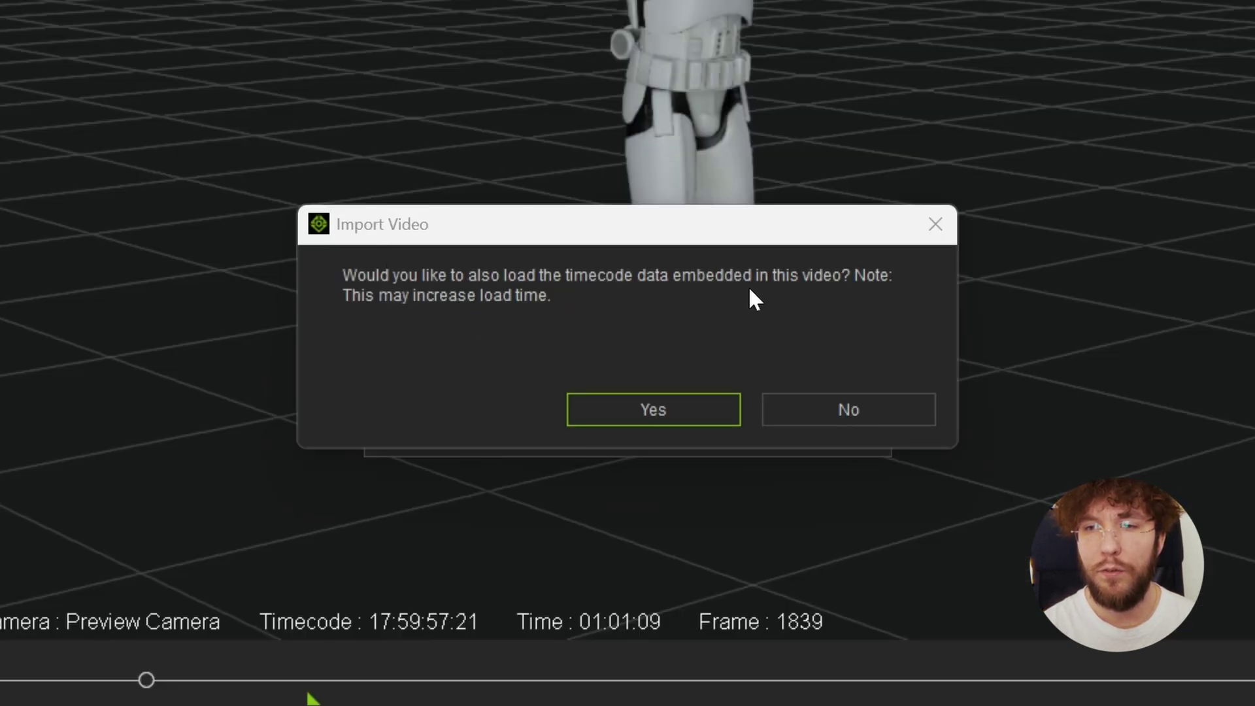
pyautogui.click(665, 411)
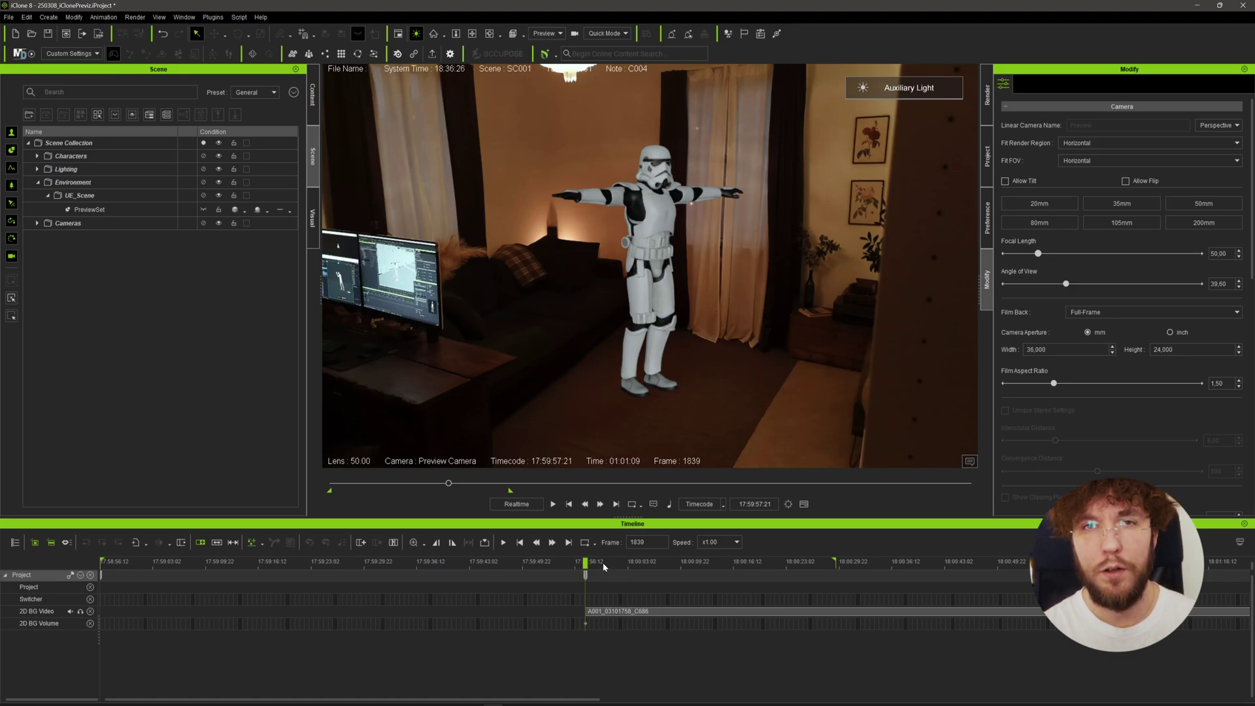
pyautogui.moveTo(604, 566); pyautogui.dragTo(816, 567)
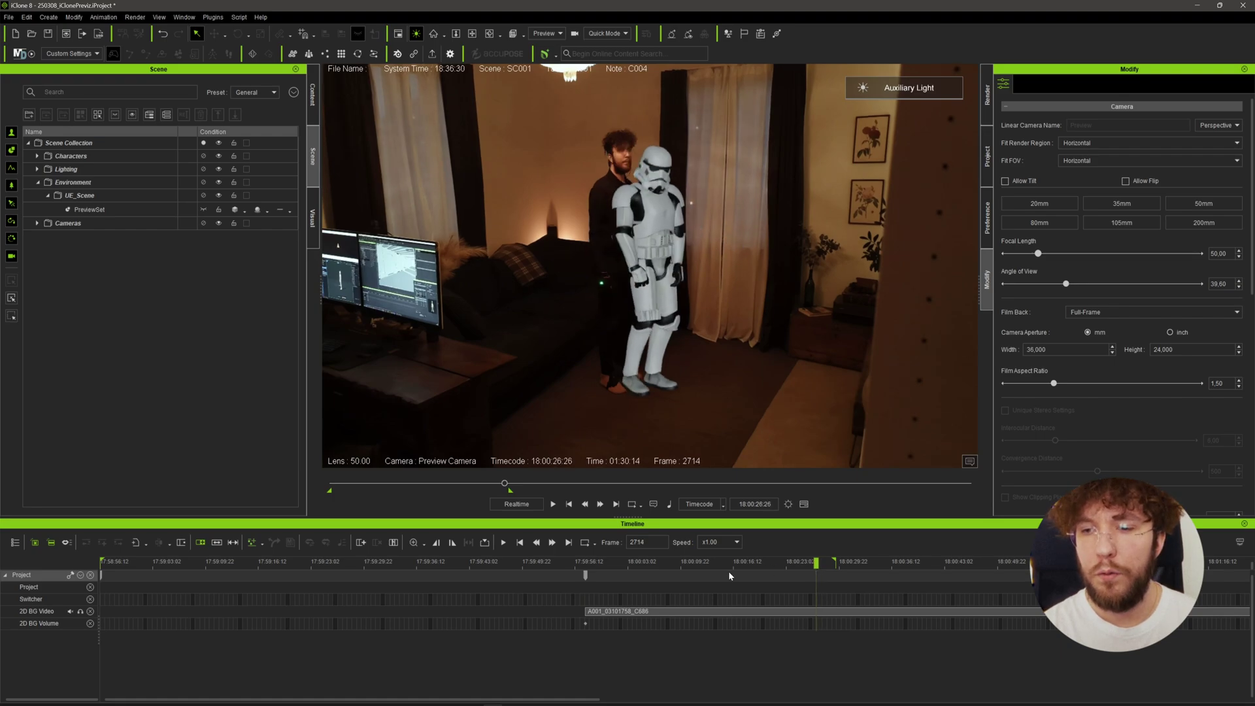
# Align the 2D background video clip and the project's first frame to the embedded timecode
pyautogui.click(747, 611)
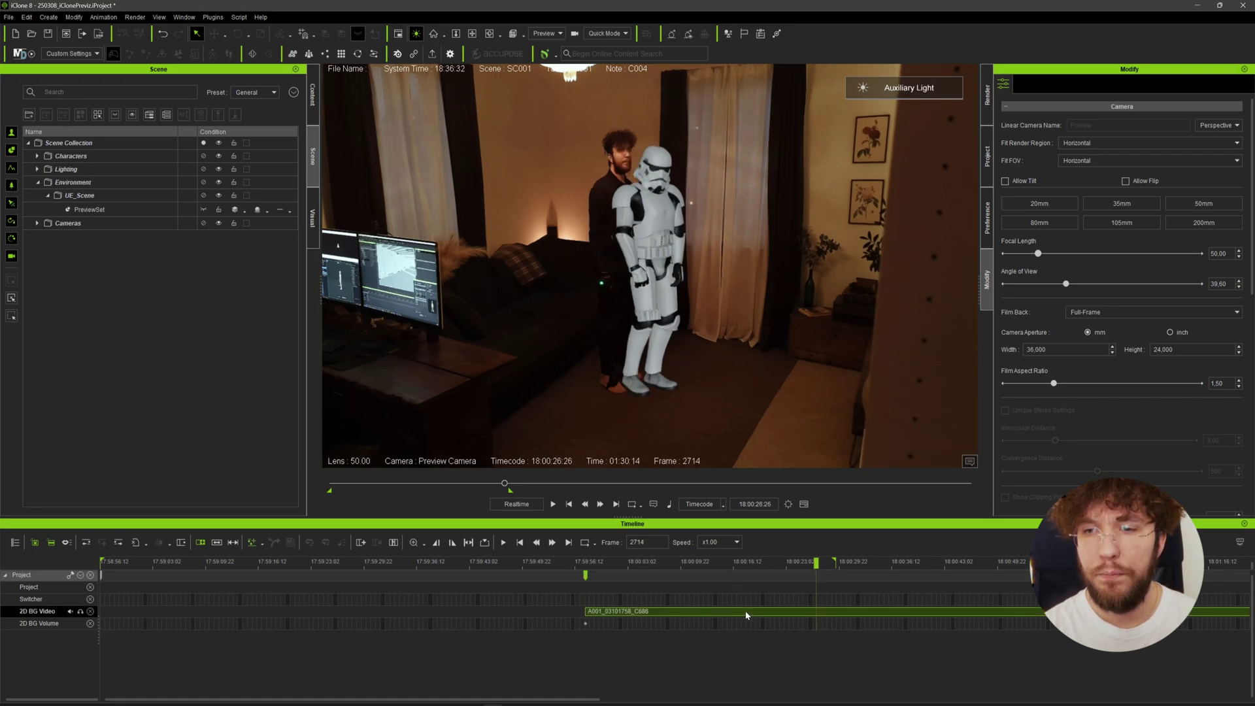
pyautogui.rightClick(746, 612)
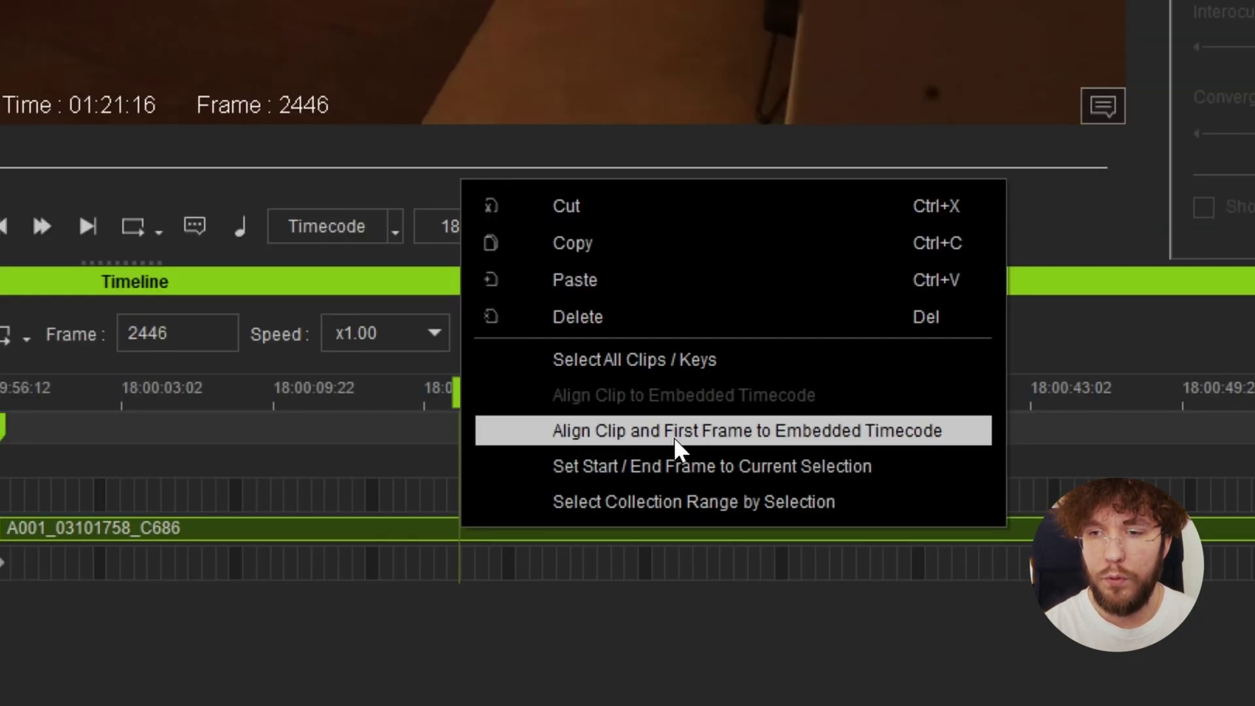
pyautogui.click(702, 431)
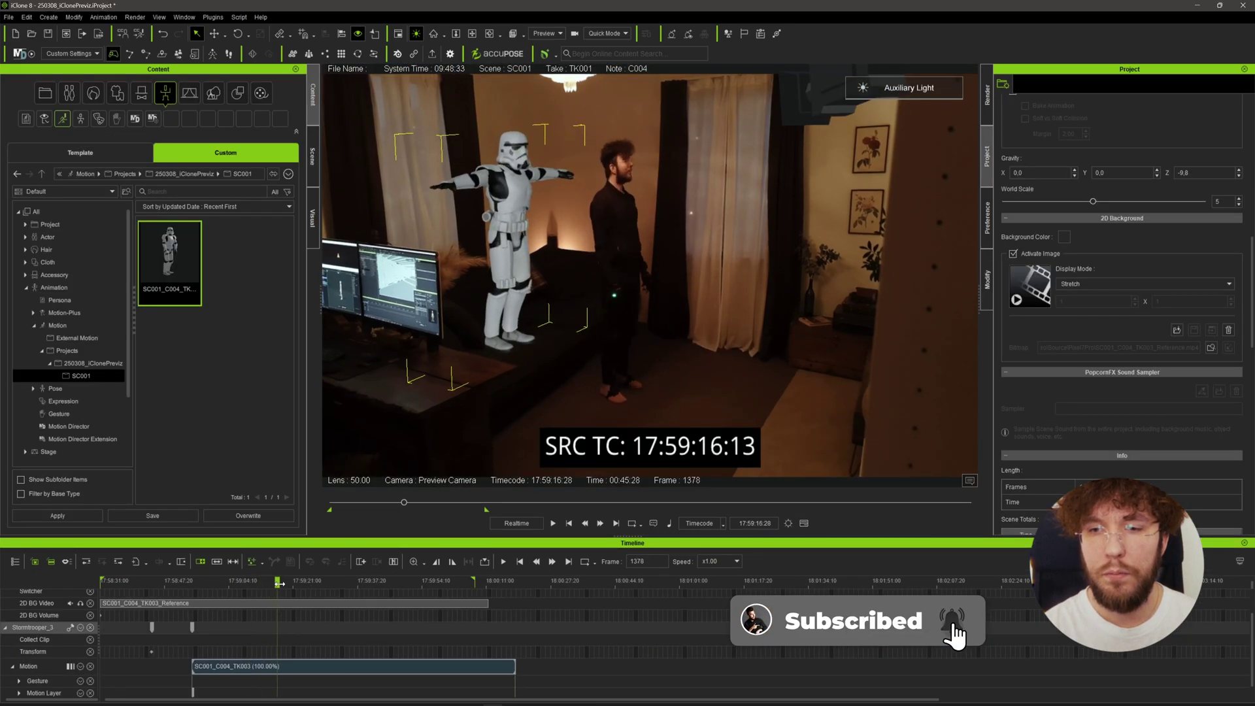
# Align Stormtrooper_3's SC001_C004_TK003 motion clip to its embedded timecode and check it against the reference video
pyautogui.moveTo(279, 583); pyautogui.dragTo(313, 583)
pyautogui.scroll(3, 524, 365)
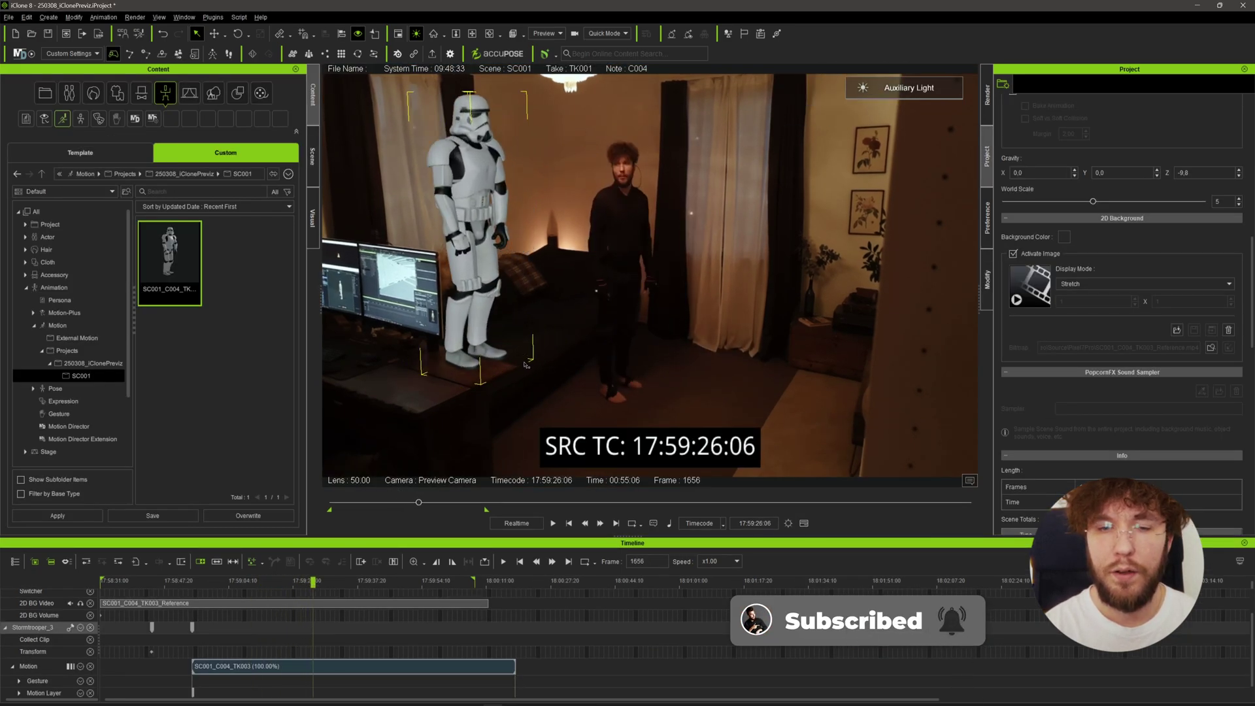
pyautogui.scroll(-3, 526, 364)
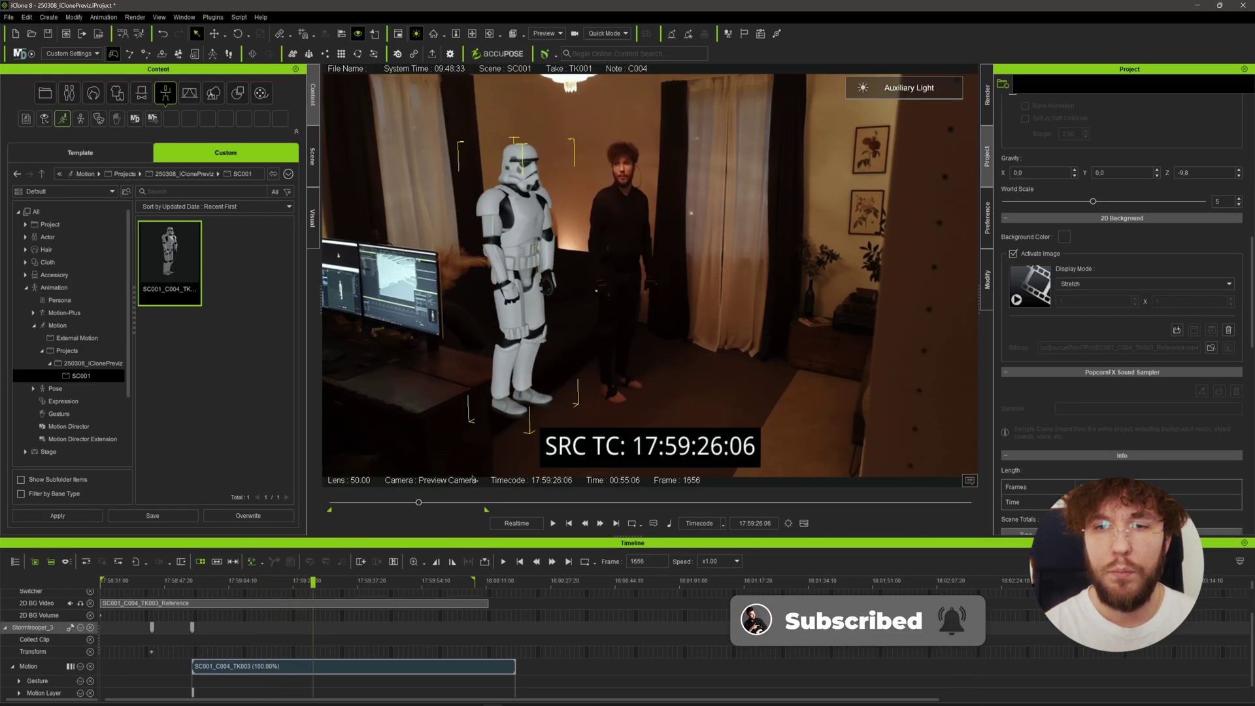
pyautogui.click(334, 581)
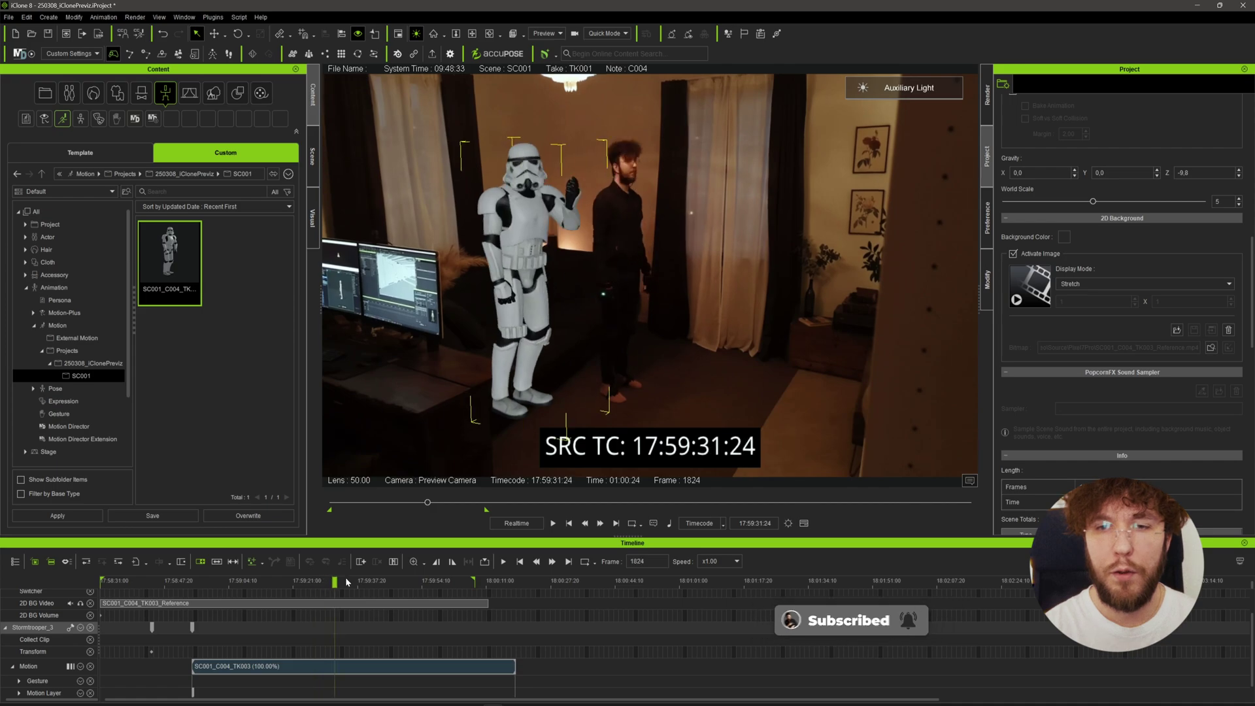
pyautogui.moveTo(346, 578); pyautogui.dragTo(360, 581)
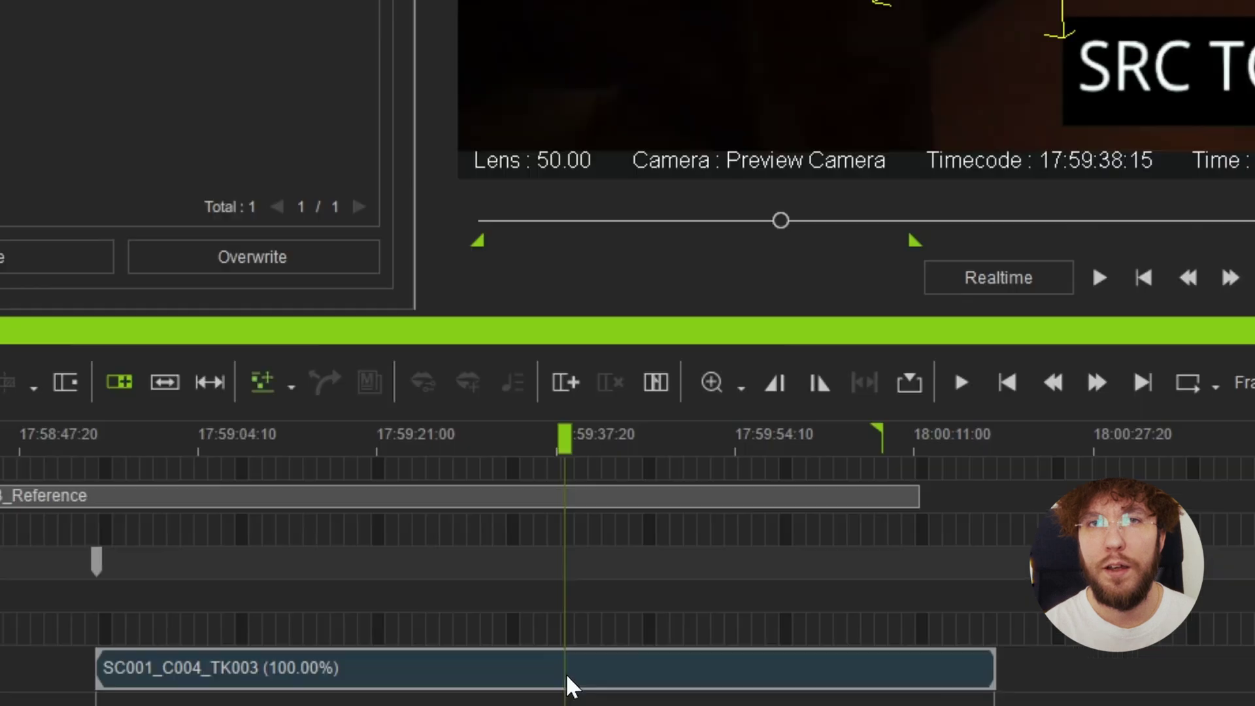
pyautogui.rightClick(361, 667)
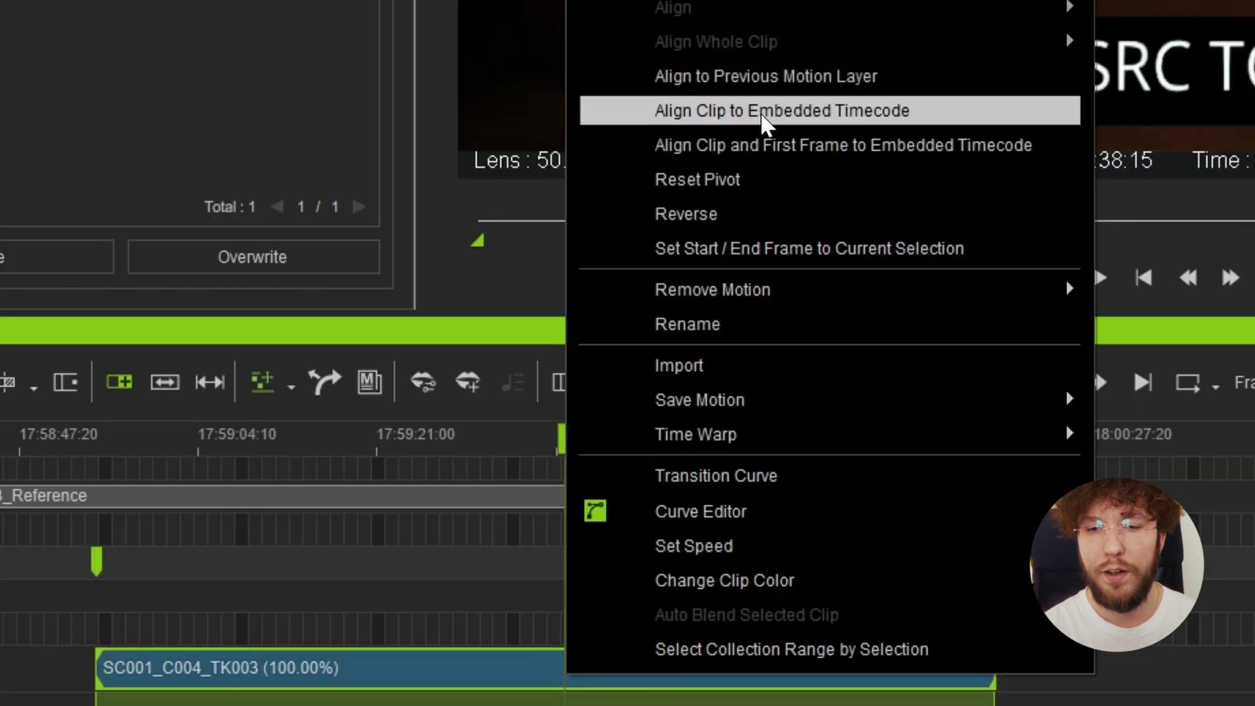
pyautogui.click(828, 113)
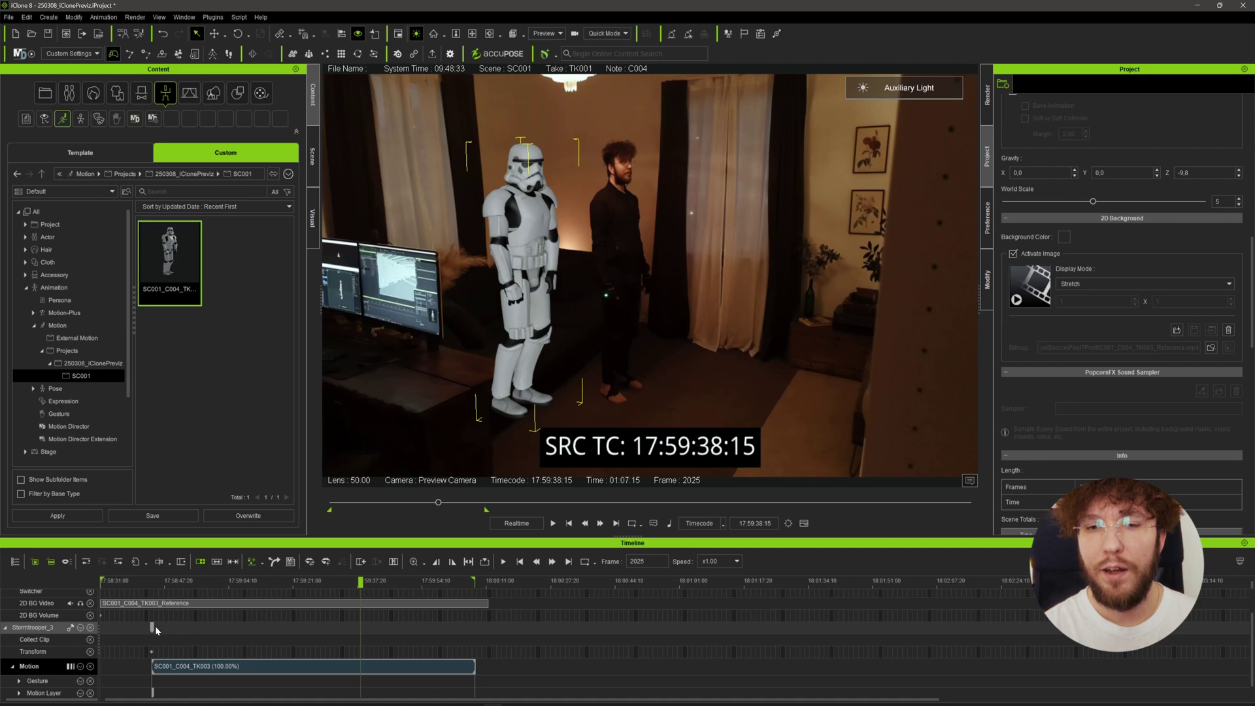
pyautogui.click(152, 629)
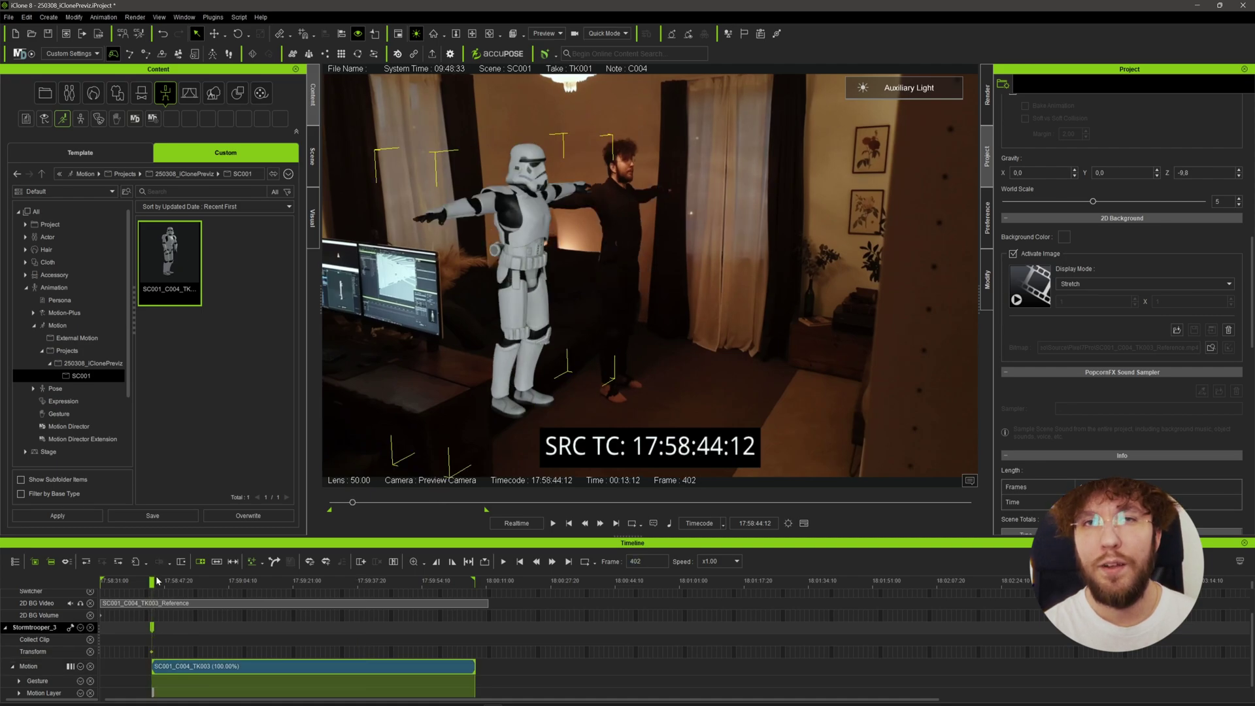
pyautogui.moveTo(174, 584); pyautogui.dragTo(201, 583)
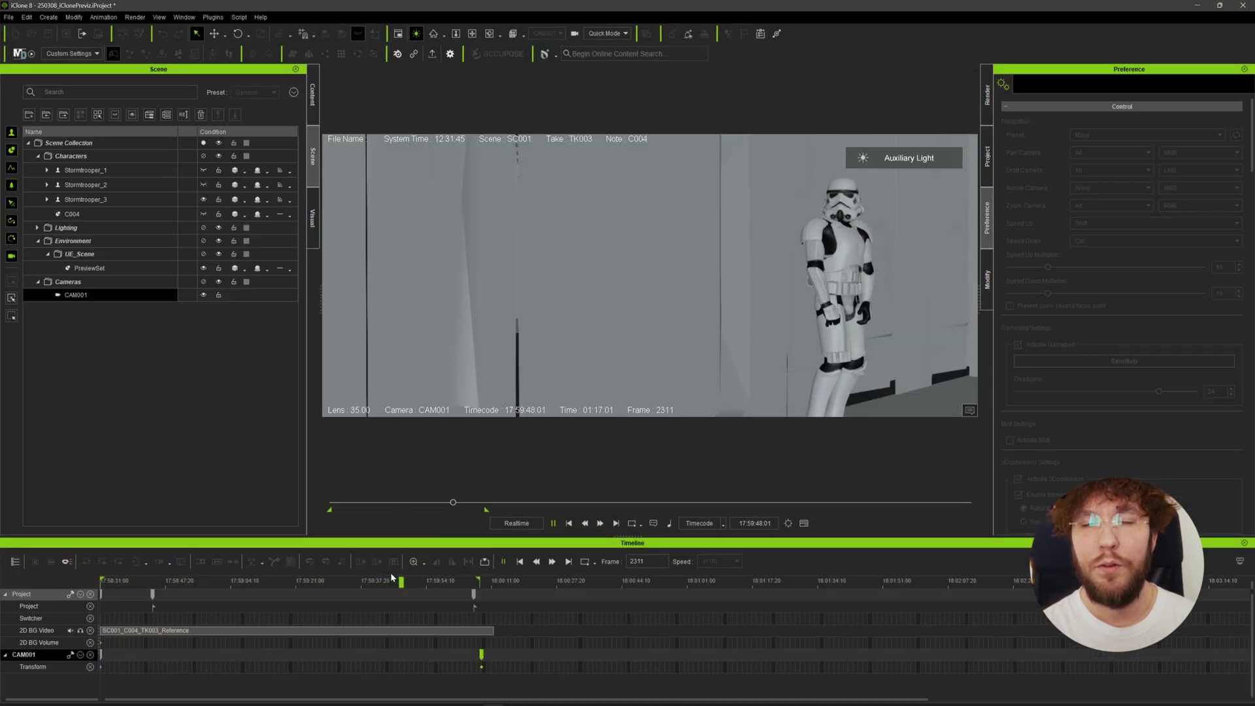
# Create a linear camera named CAM002 with a focal length of 50 mm
pyautogui.press('space')
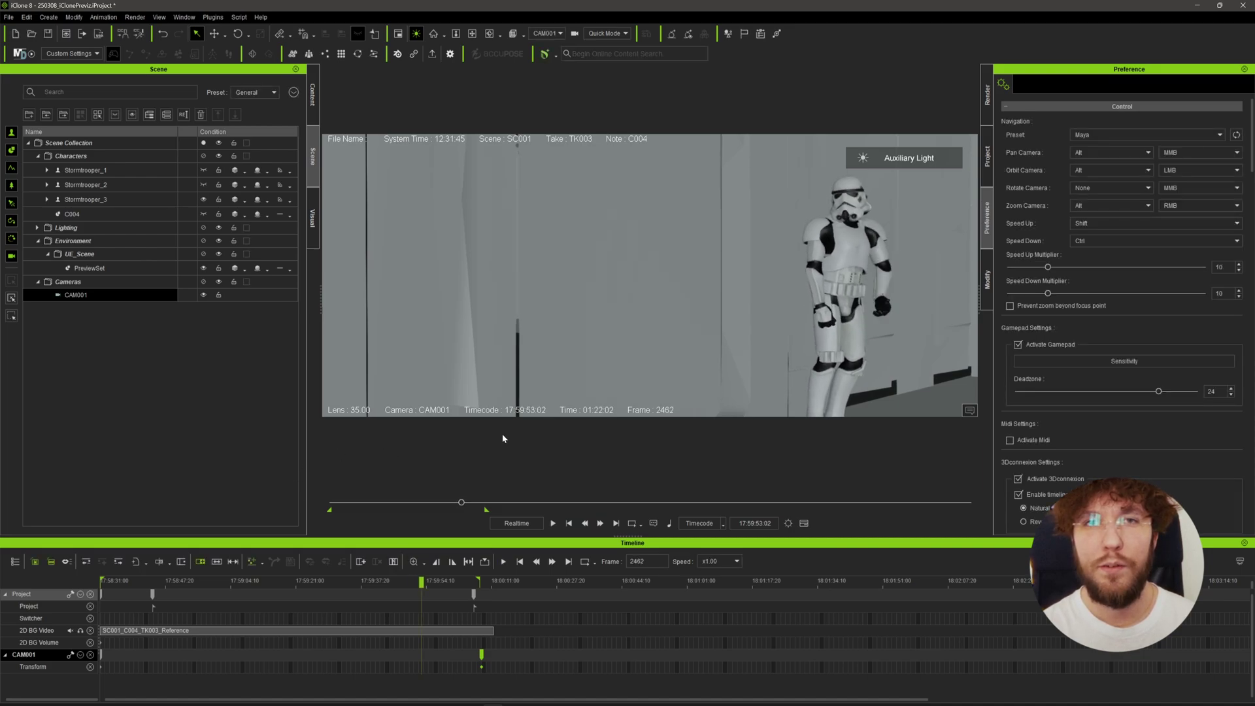
pyautogui.moveTo(188, 581); pyautogui.dragTo(364, 580)
pyautogui.click(49, 17)
pyautogui.moveTo(85, 164)
pyautogui.click(167, 163)
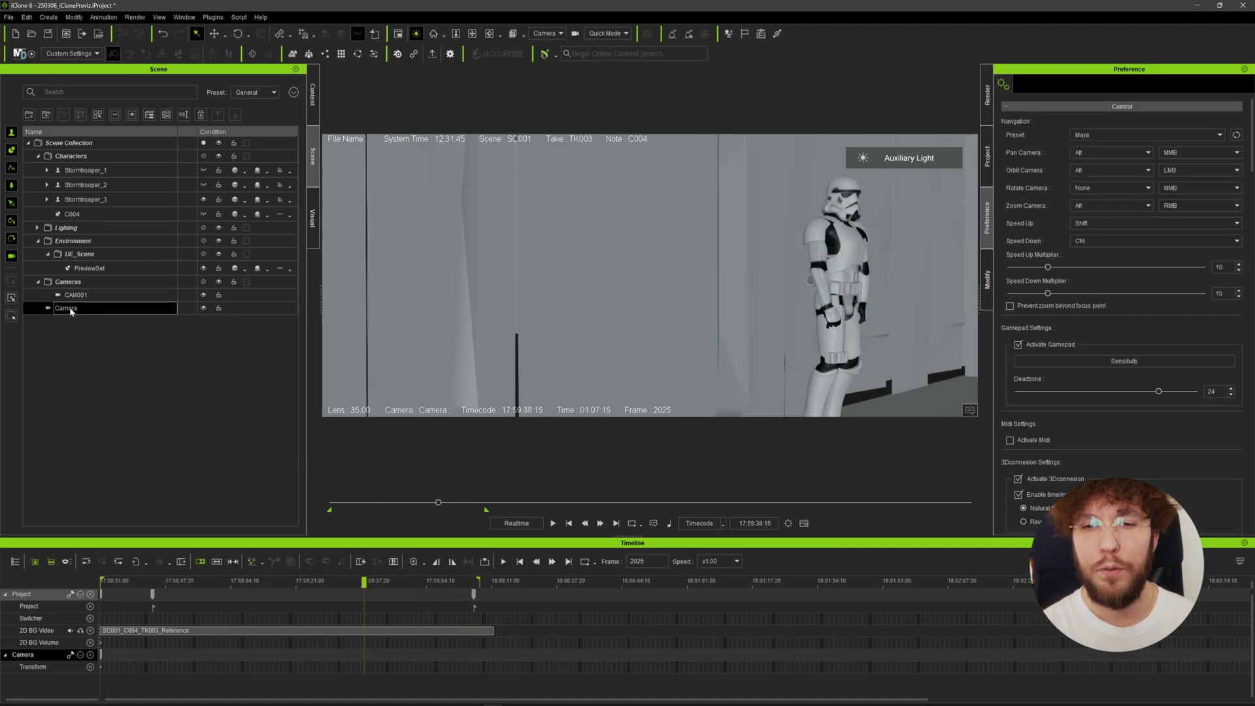
pyautogui.click(987, 279)
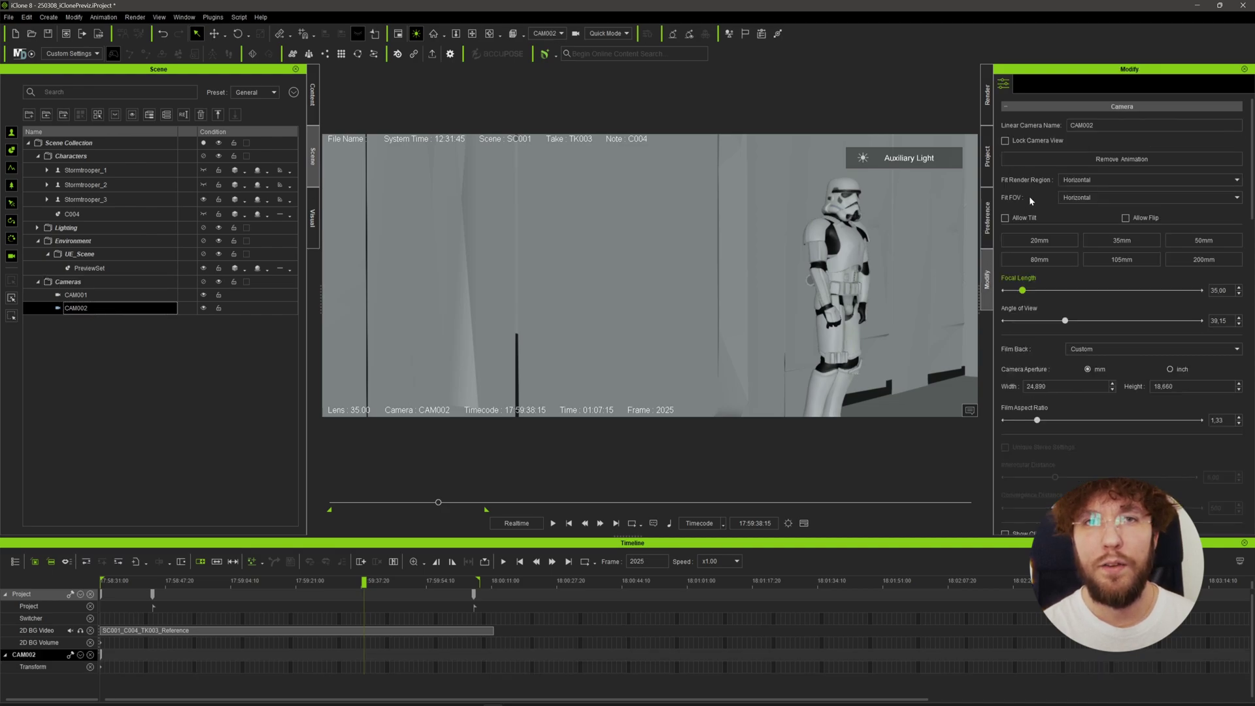
pyautogui.write('50')
pyautogui.press('Return')
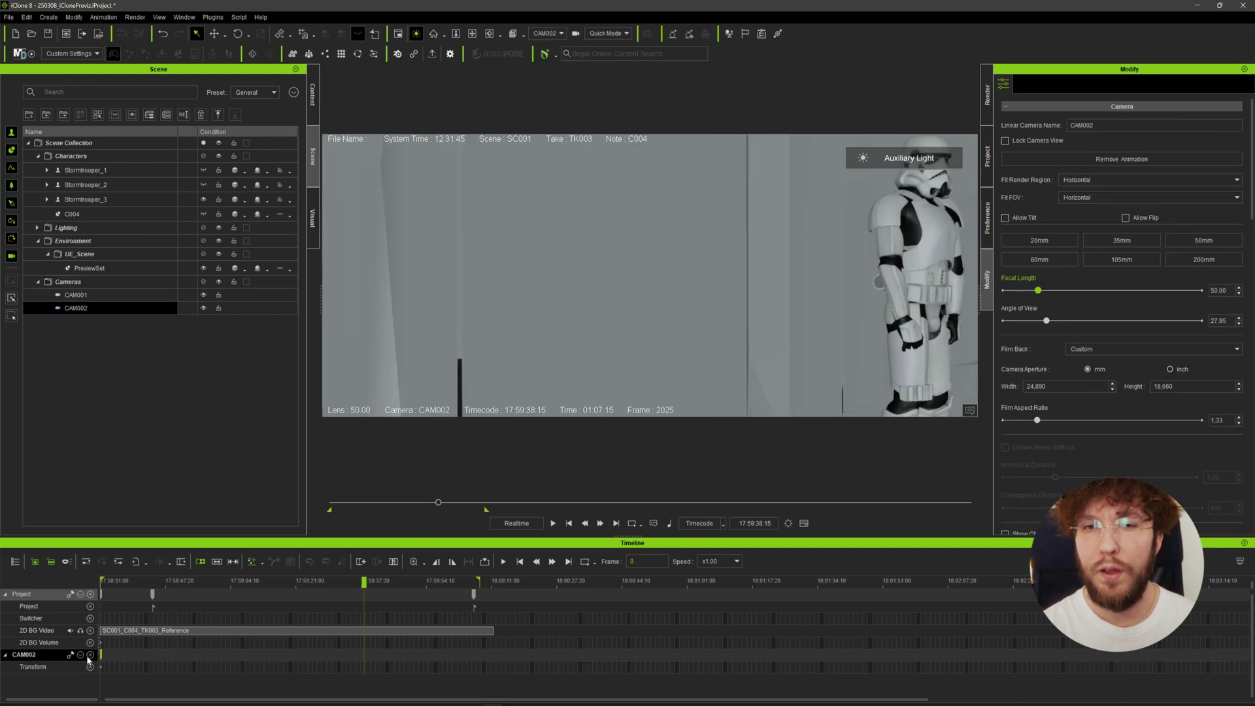
# Frame Stormtrooper_3 as a medium shot through CAM002 and play back the performance
pyautogui.moveTo(297, 581); pyautogui.dragTo(309, 582)
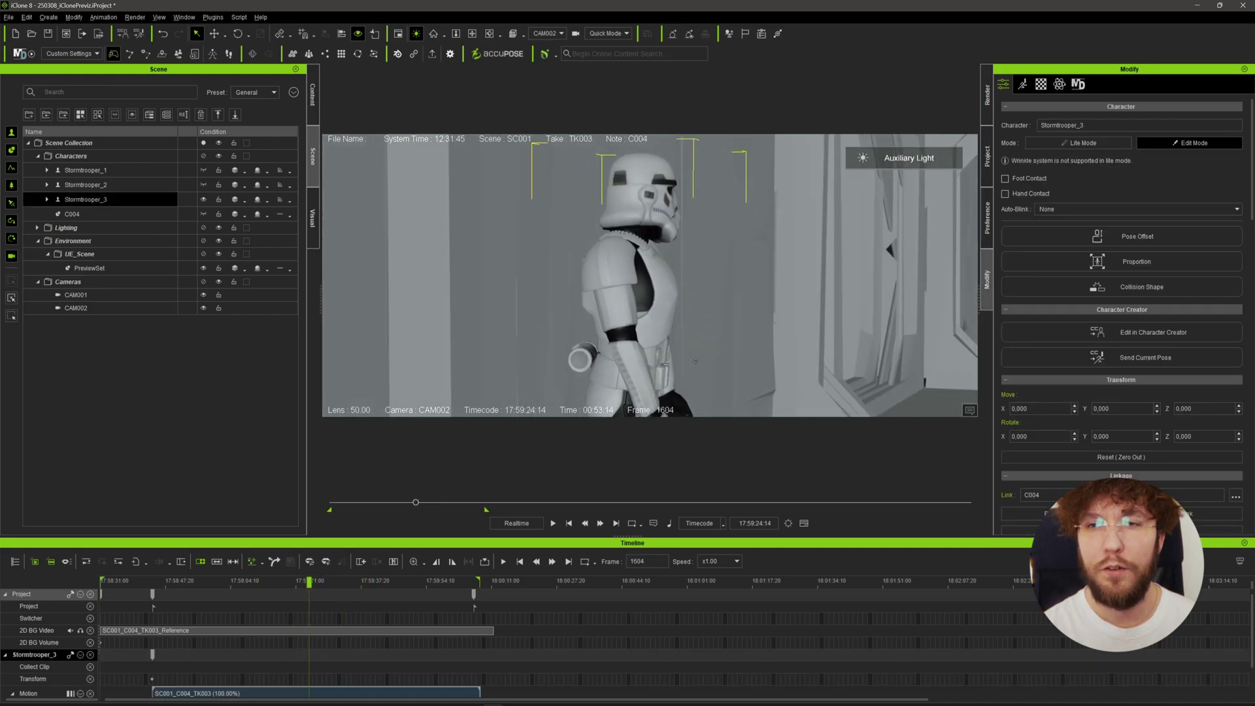
pyautogui.moveTo(690, 361); pyautogui.dragTo(749, 369, button='middle')
pyautogui.press('space')
pyautogui.moveTo(334, 582); pyautogui.dragTo(407, 585)
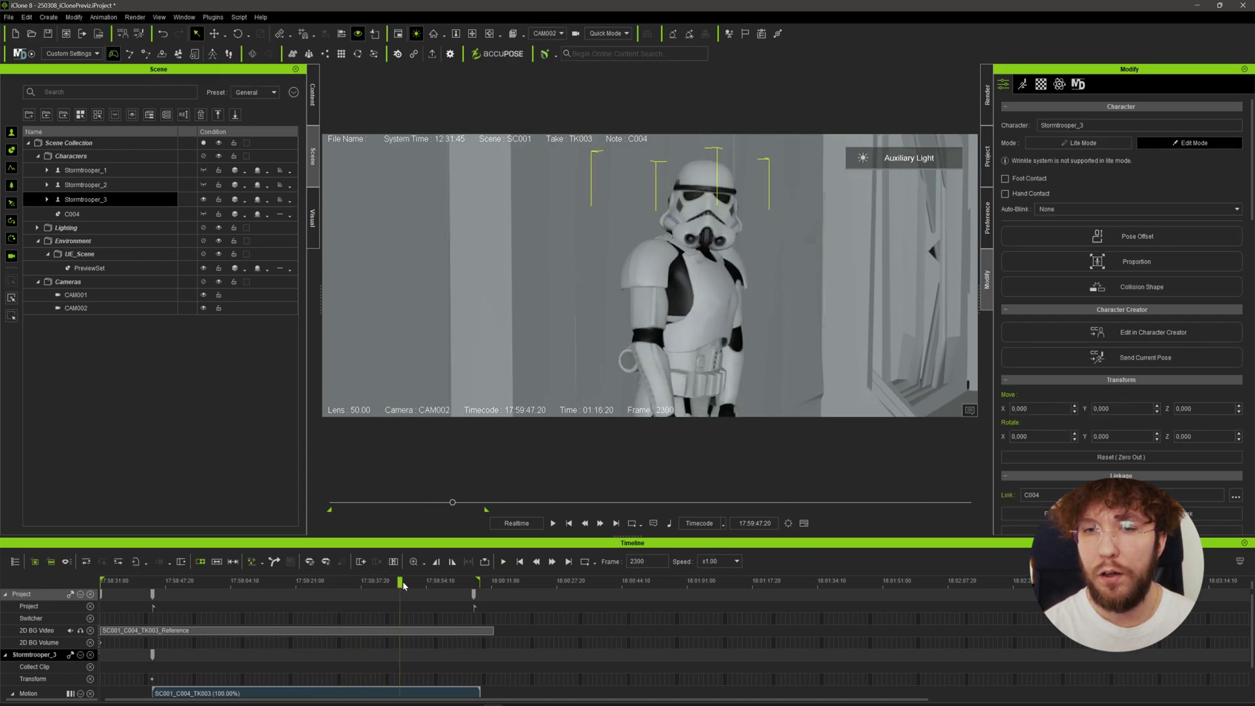
pyautogui.press('space')
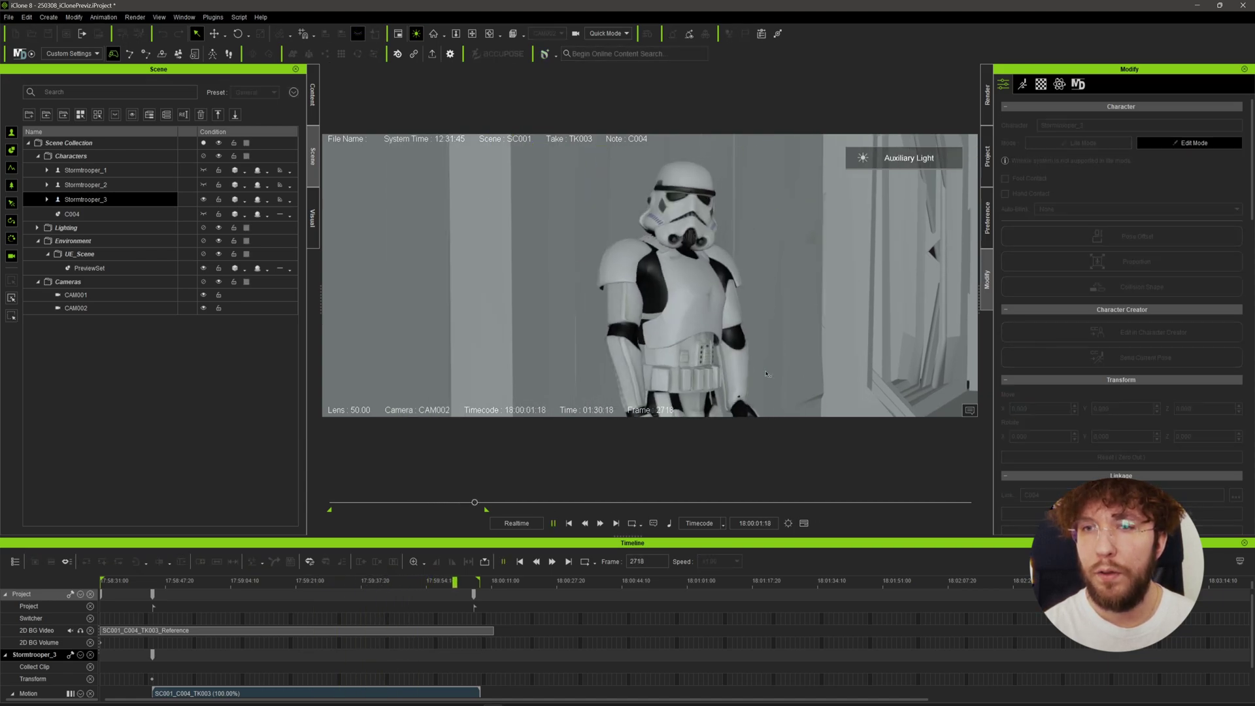
pyautogui.press('space')
# Reframe the corridor through CAM003, shift its last keyframe toward the end of the take, and play back the shot
pyautogui.click(86, 310)
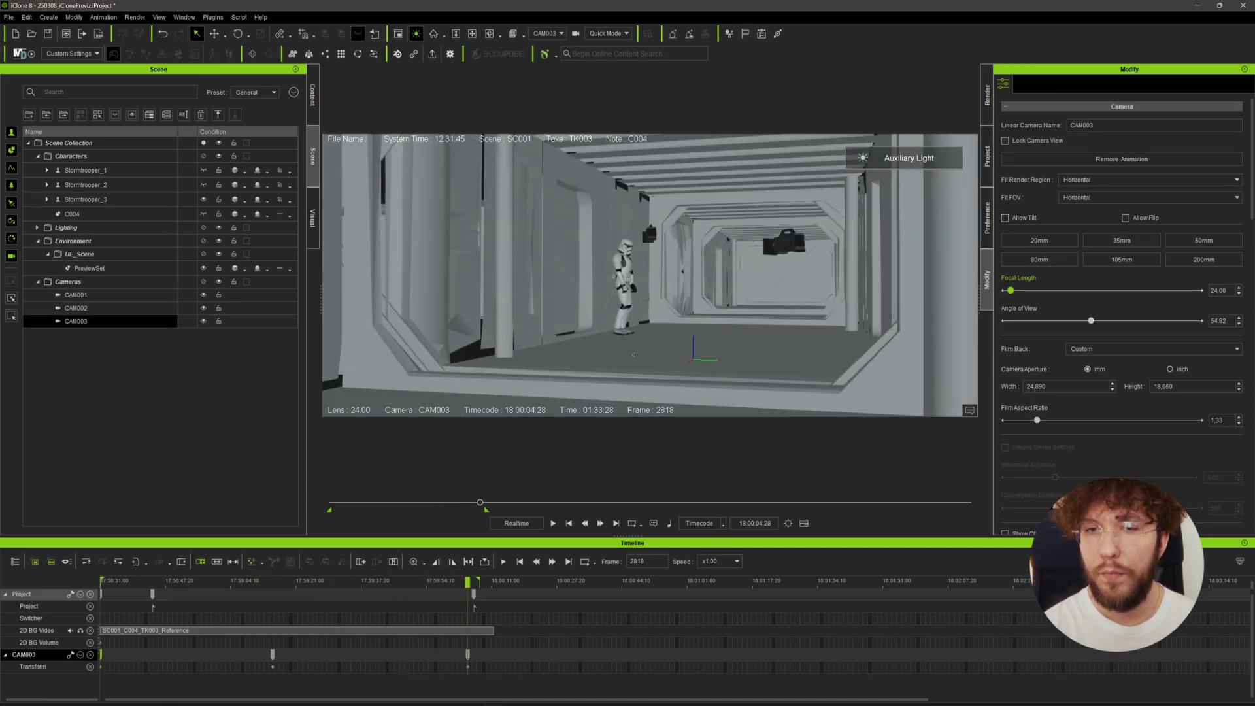
pyautogui.moveTo(635, 359); pyautogui.dragTo(611, 360, button='middle')
pyautogui.moveTo(468, 654); pyautogui.dragTo(473, 654)
pyautogui.moveTo(468, 582); pyautogui.dragTo(284, 595)
pyautogui.press('space')
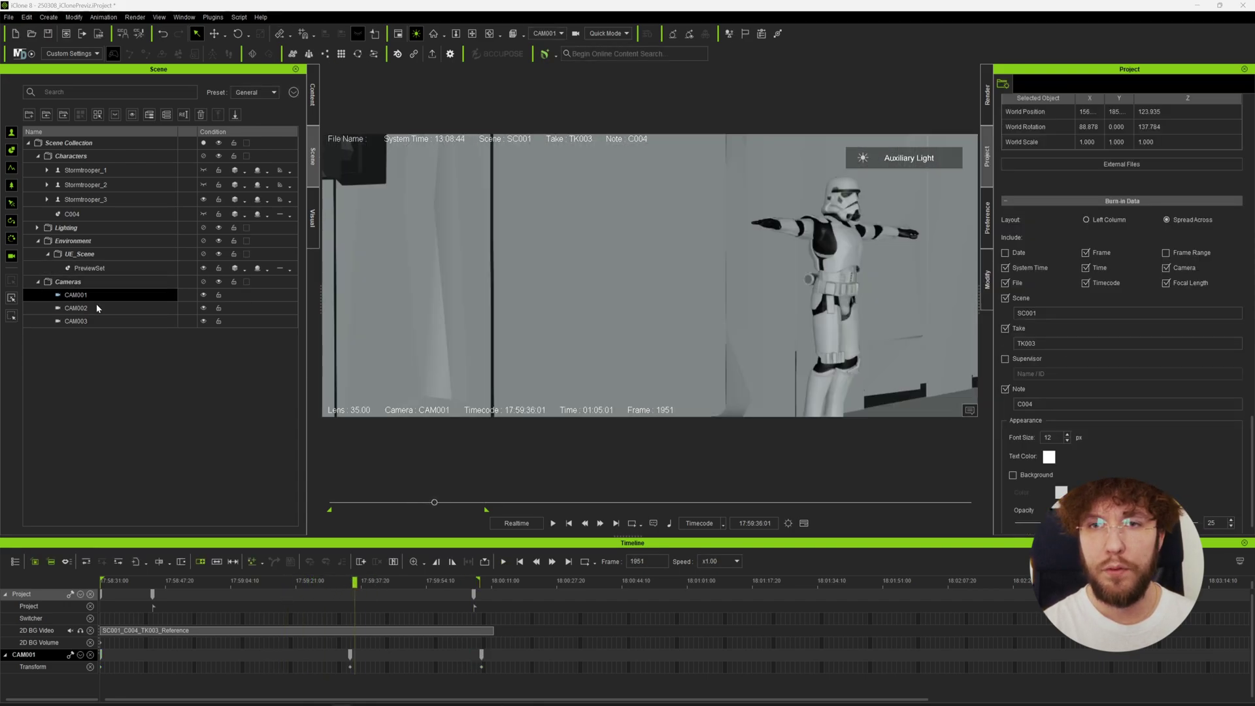
# Change the active viewport camera from CAM001 to the Switch camera
pyautogui.click(81, 323)
pyautogui.click(81, 308)
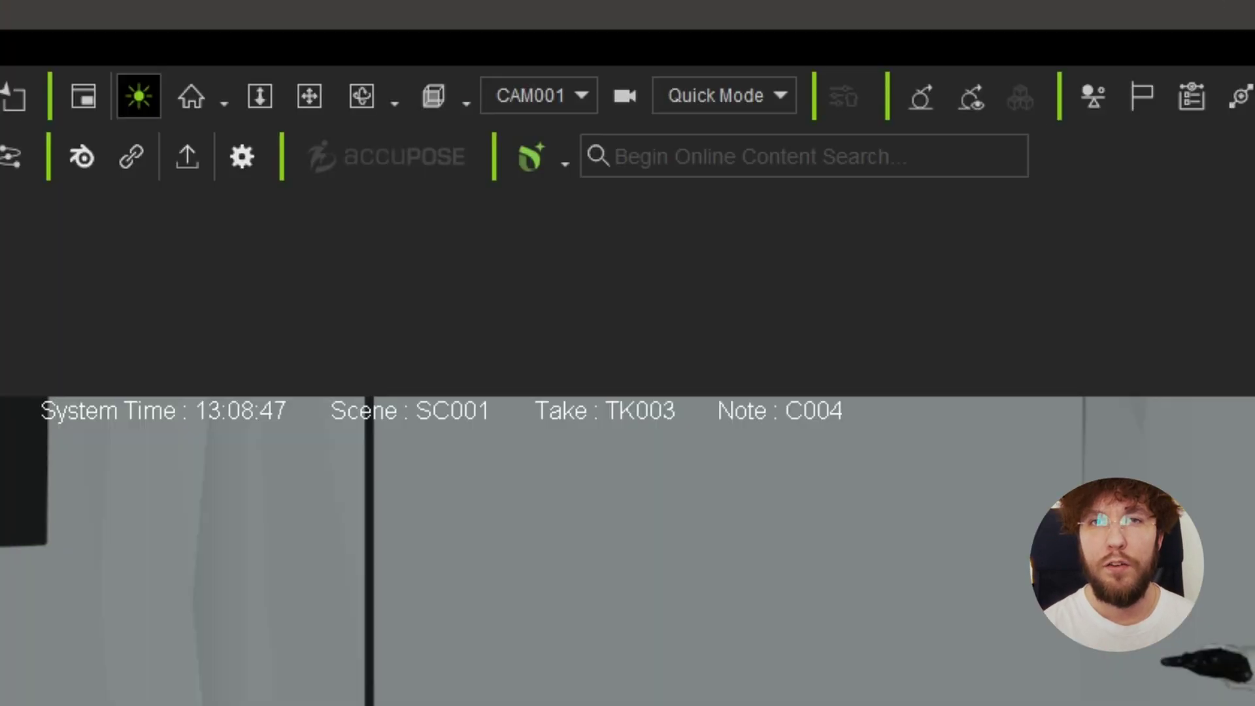
pyautogui.click(552, 95)
pyautogui.click(533, 146)
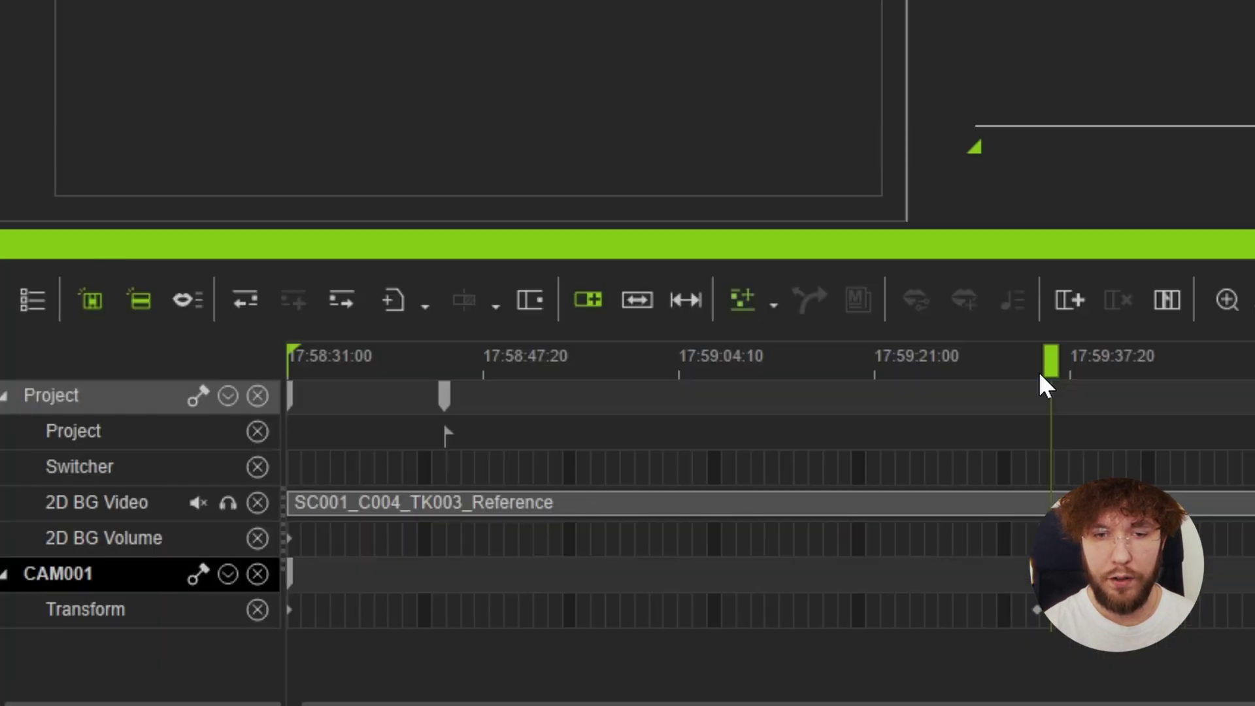
# Add a switcher key for CAM001 at frame 1931
pyautogui.moveTo(354, 581); pyautogui.dragTo(355, 584)
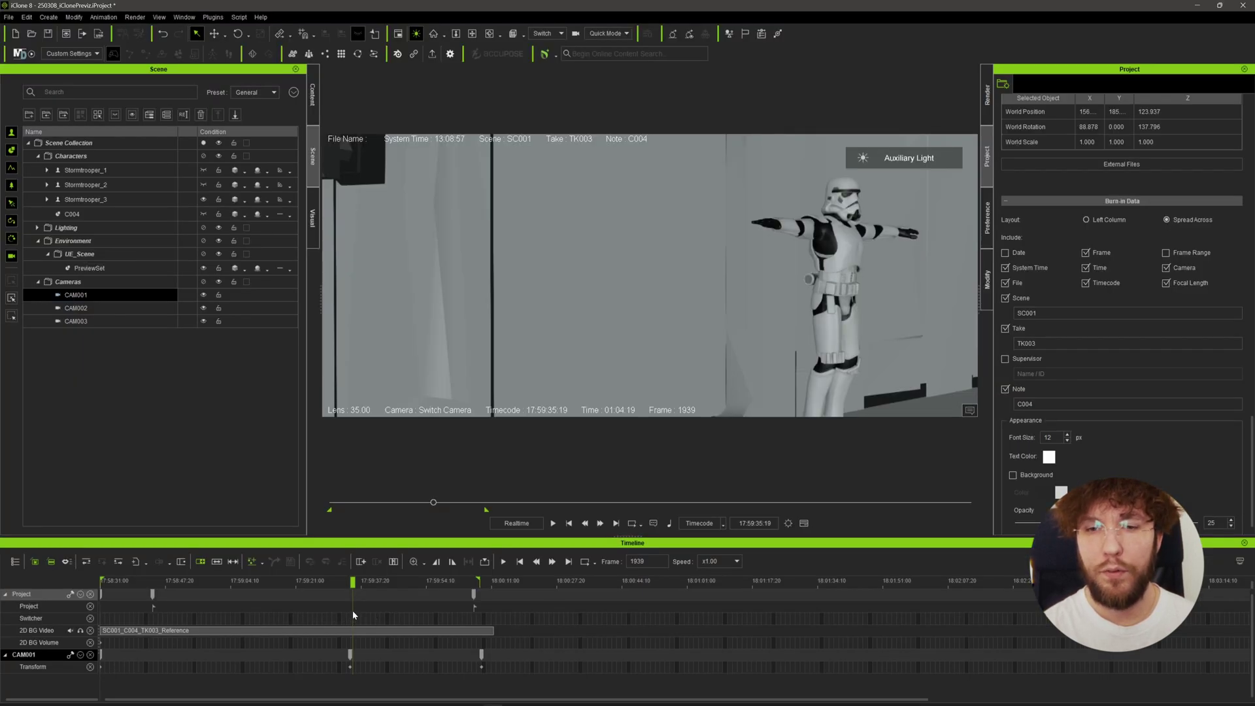
pyautogui.rightClick(351, 623)
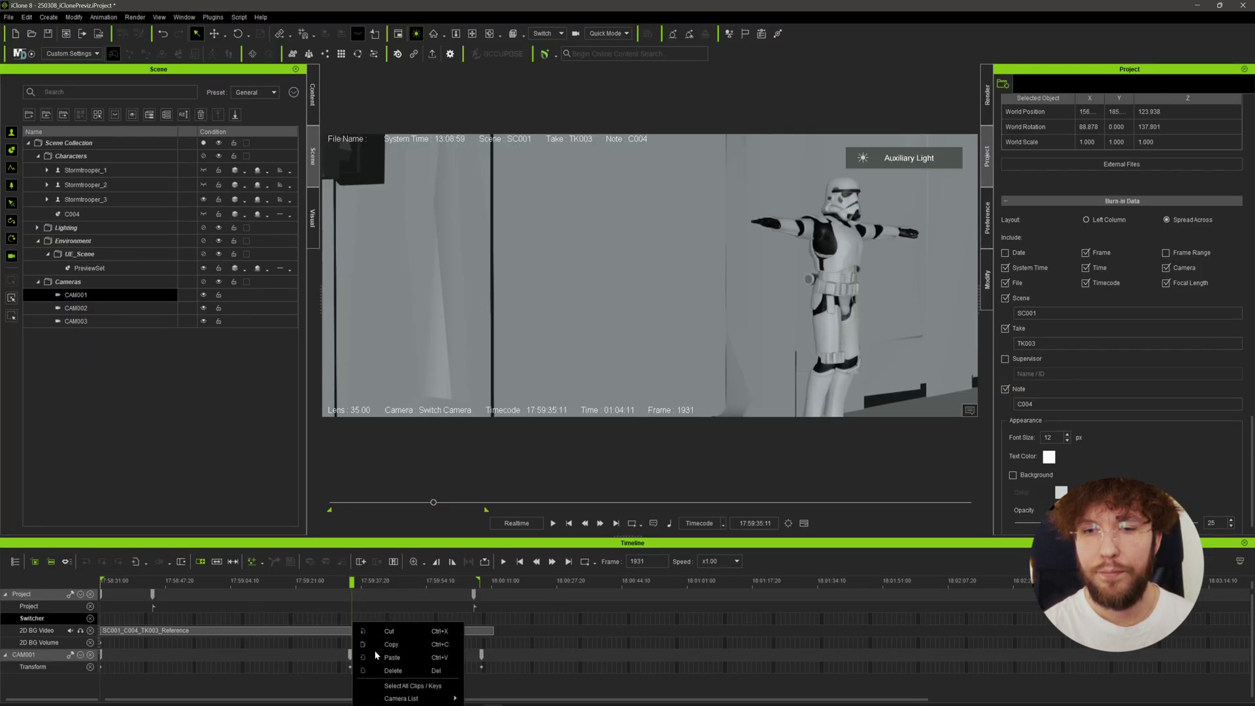
pyautogui.moveTo(440, 697)
pyautogui.click(488, 692)
# Add a switcher key at frame 2360 that cuts the Switch camera to CAM002
pyautogui.moveTo(400, 582)
pyautogui.mouseDown()
pyautogui.moveTo(412, 583)
pyautogui.moveTo(402, 584)
pyautogui.mouseUp()
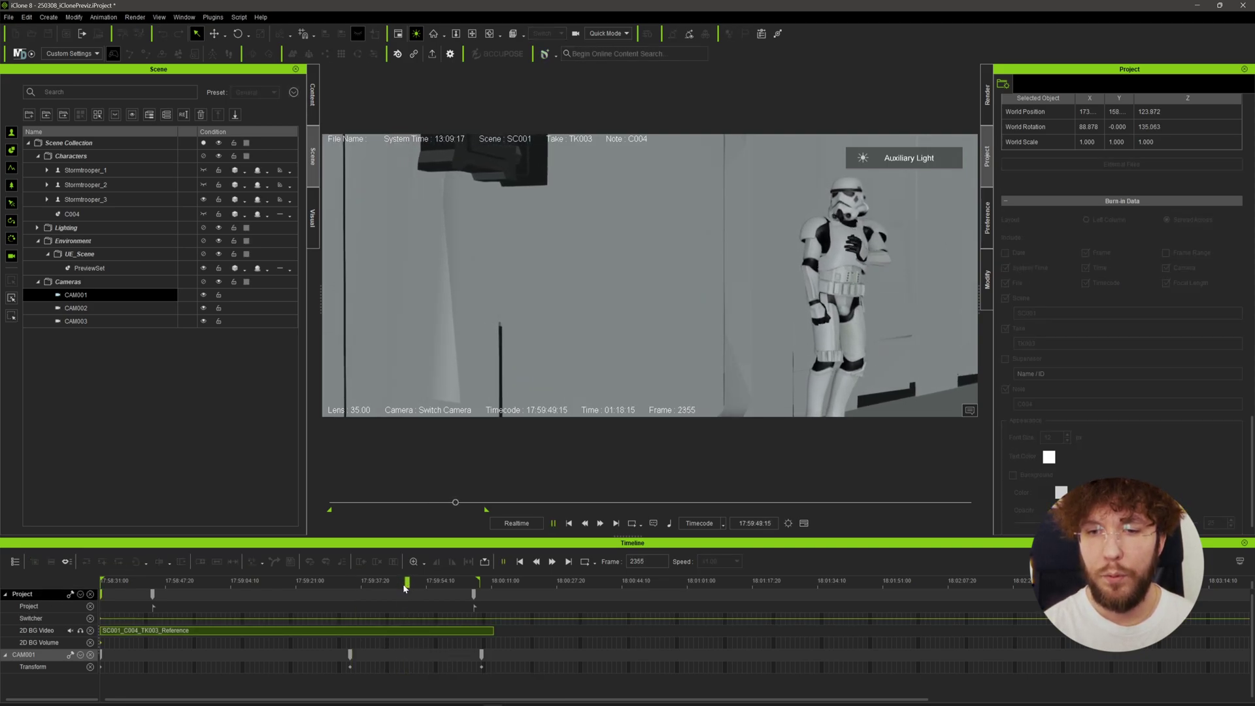
pyautogui.press('space')
pyautogui.rightClick(409, 624)
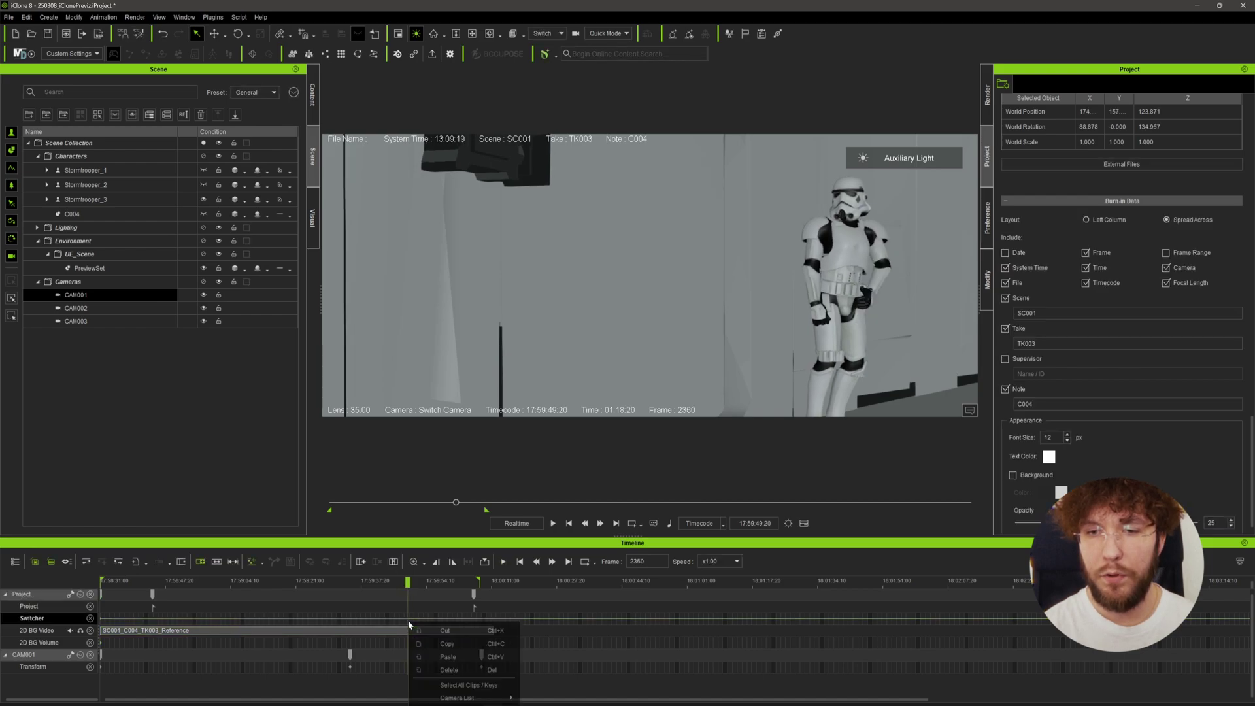
pyautogui.moveTo(490, 697)
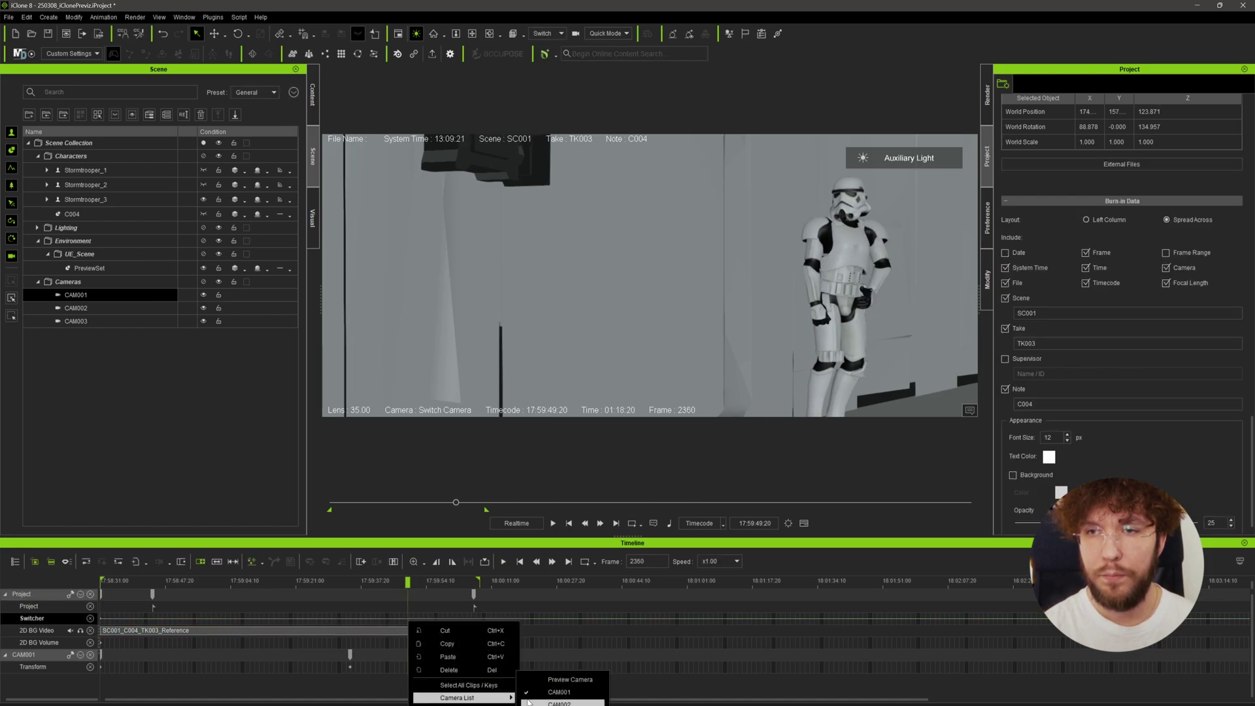
pyautogui.click(555, 703)
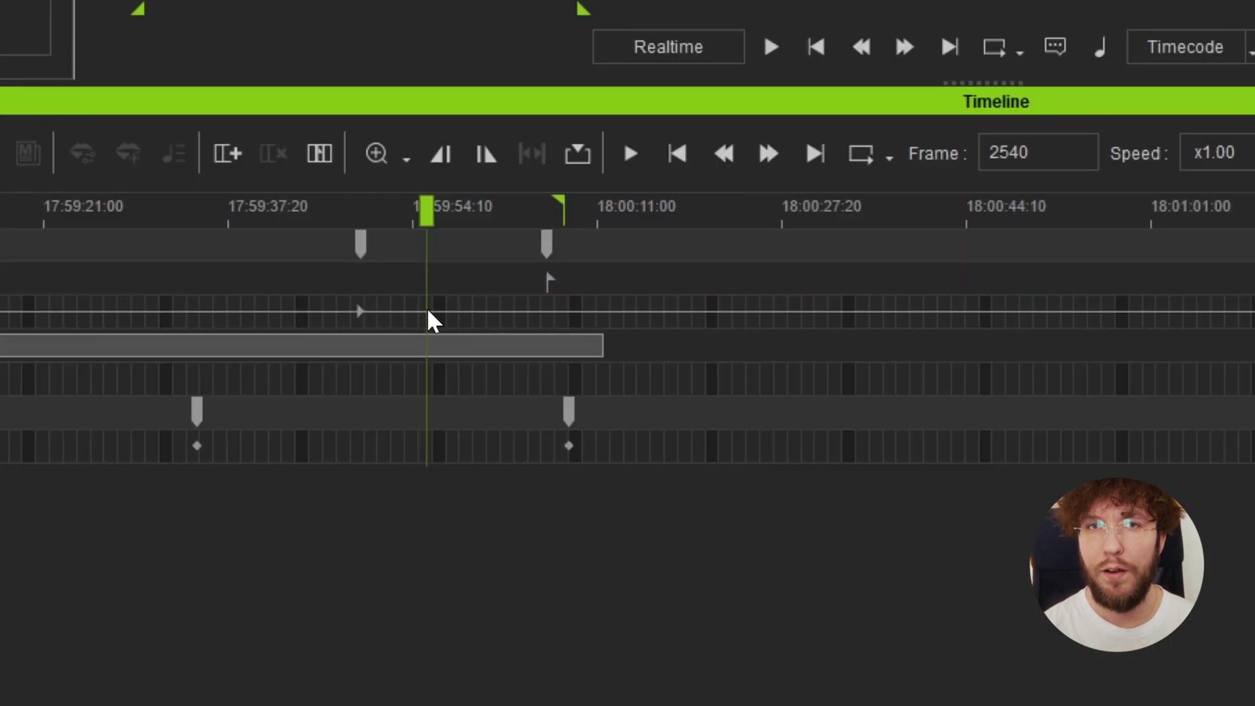
# Add a switcher key at frame 2540 that cuts the Switch camera to CAM003
pyautogui.rightClick(429, 619)
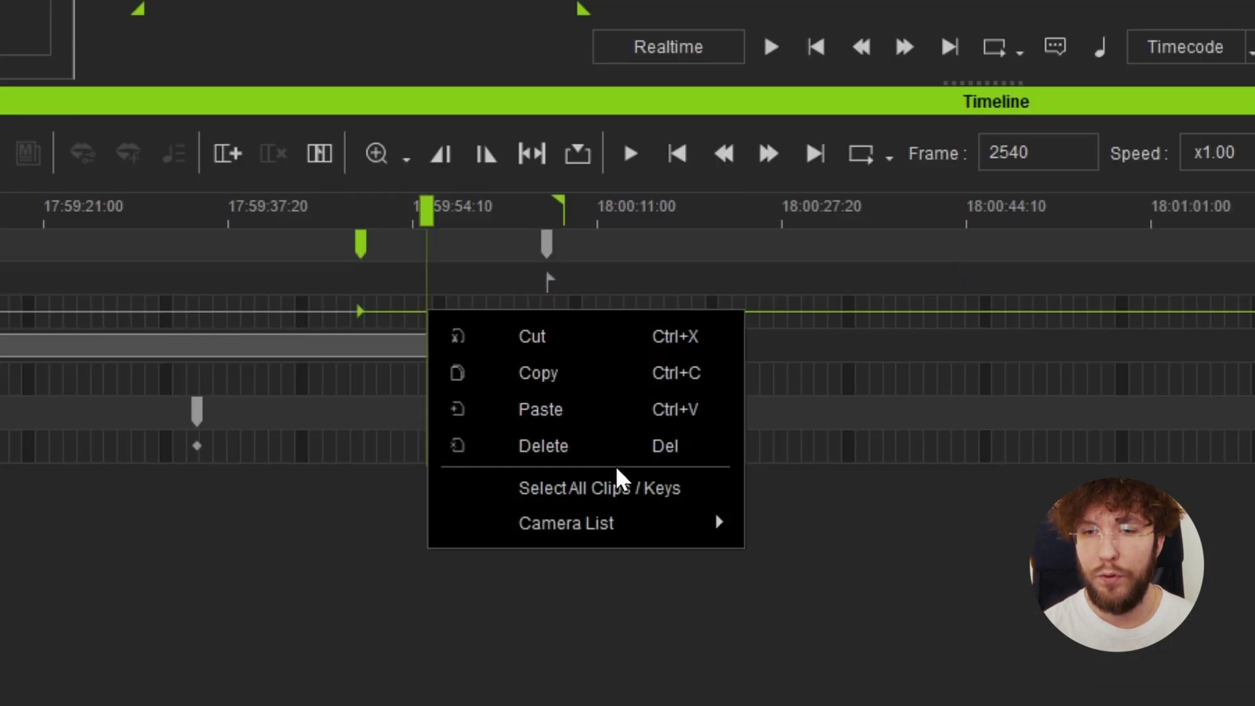
pyautogui.moveTo(664, 524)
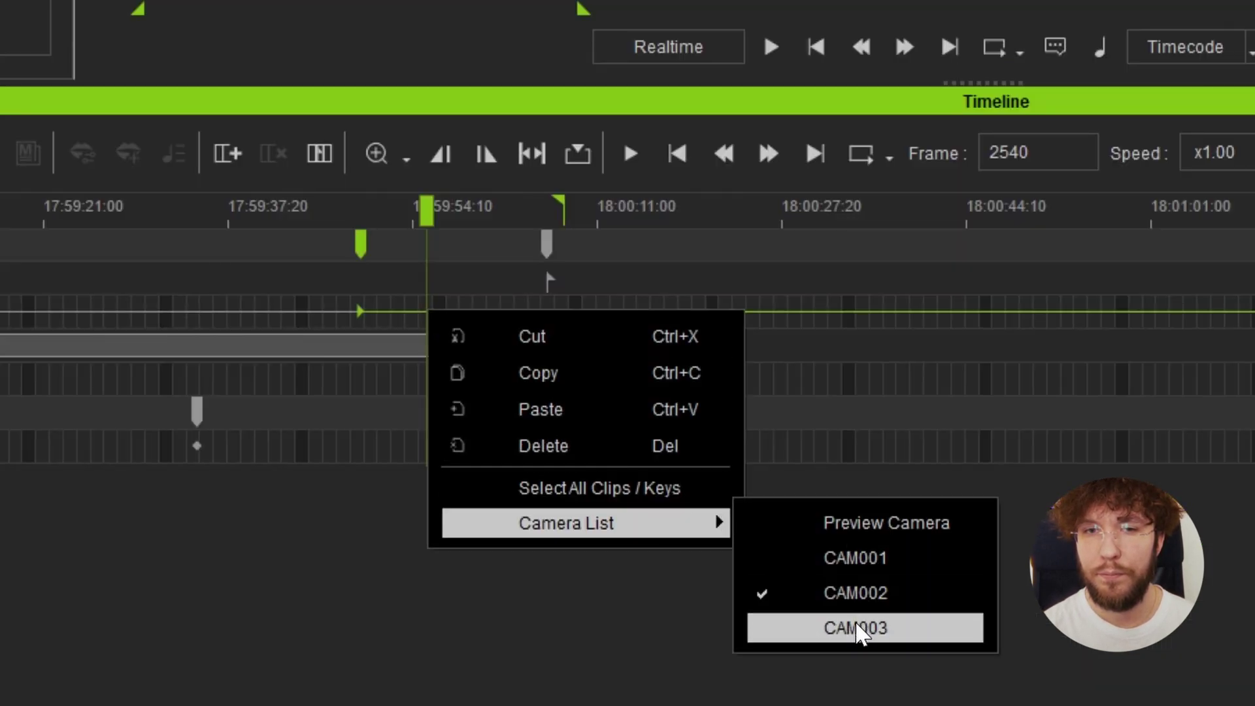
pyautogui.click(856, 627)
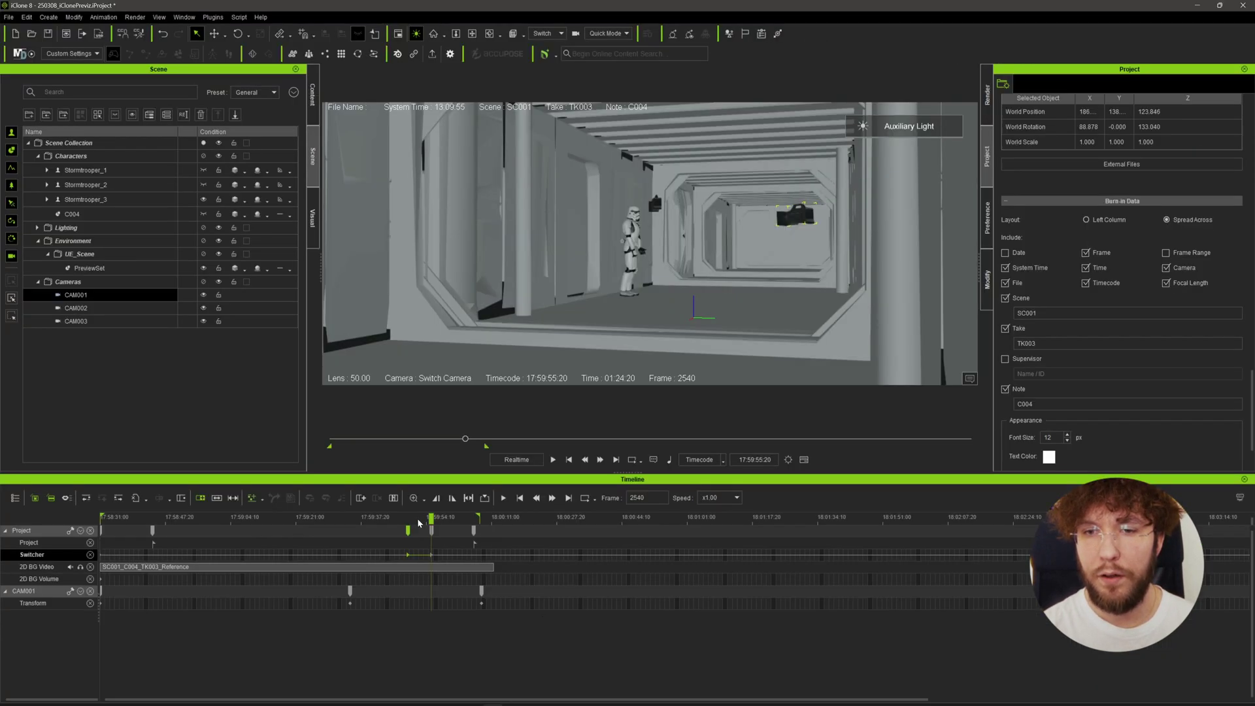
# Hide CAM001, CAM002 and CAM003 in the scene and play back the switched camera edit from about frame 2241
pyautogui.click(390, 521)
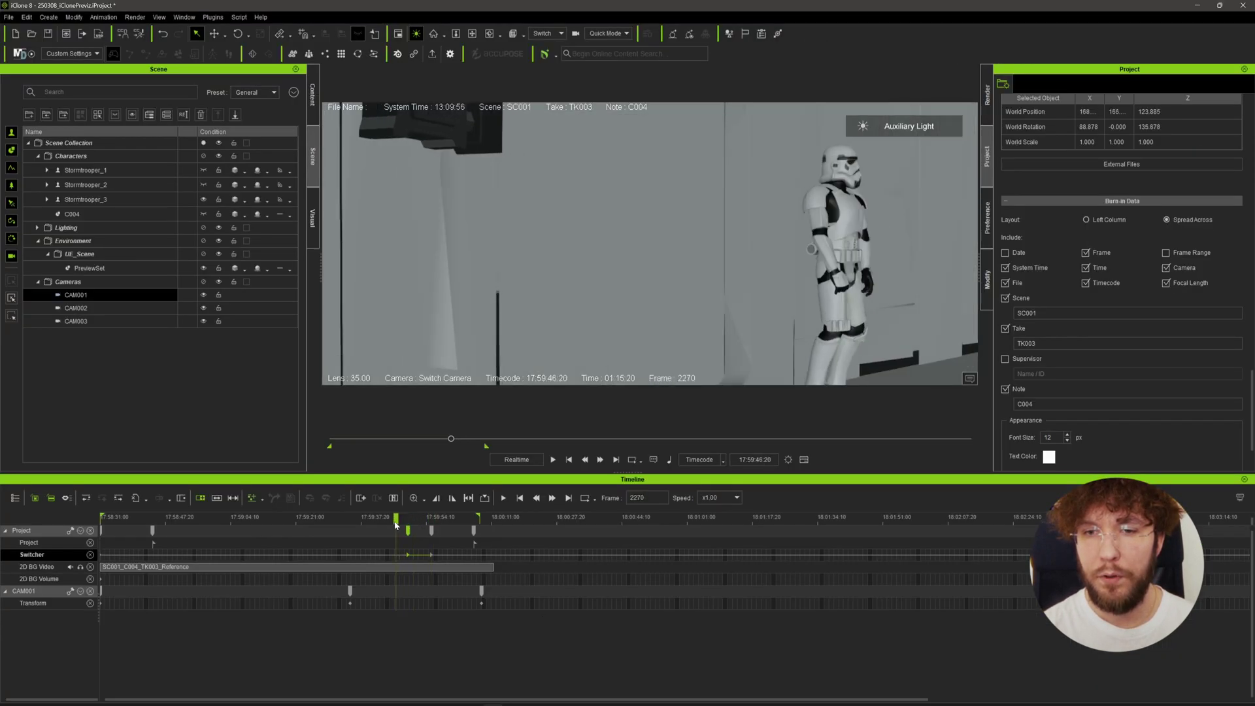
pyautogui.press('space')
pyautogui.press('space')
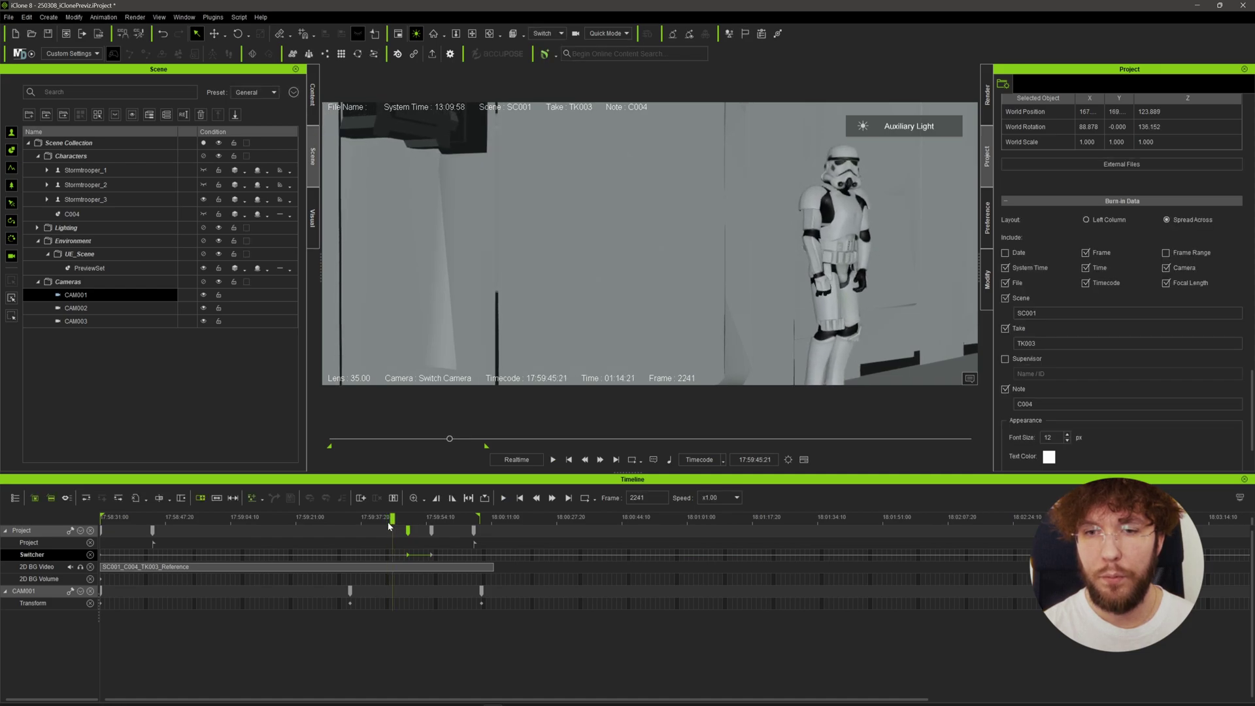
pyautogui.click(204, 295)
pyautogui.click(204, 321)
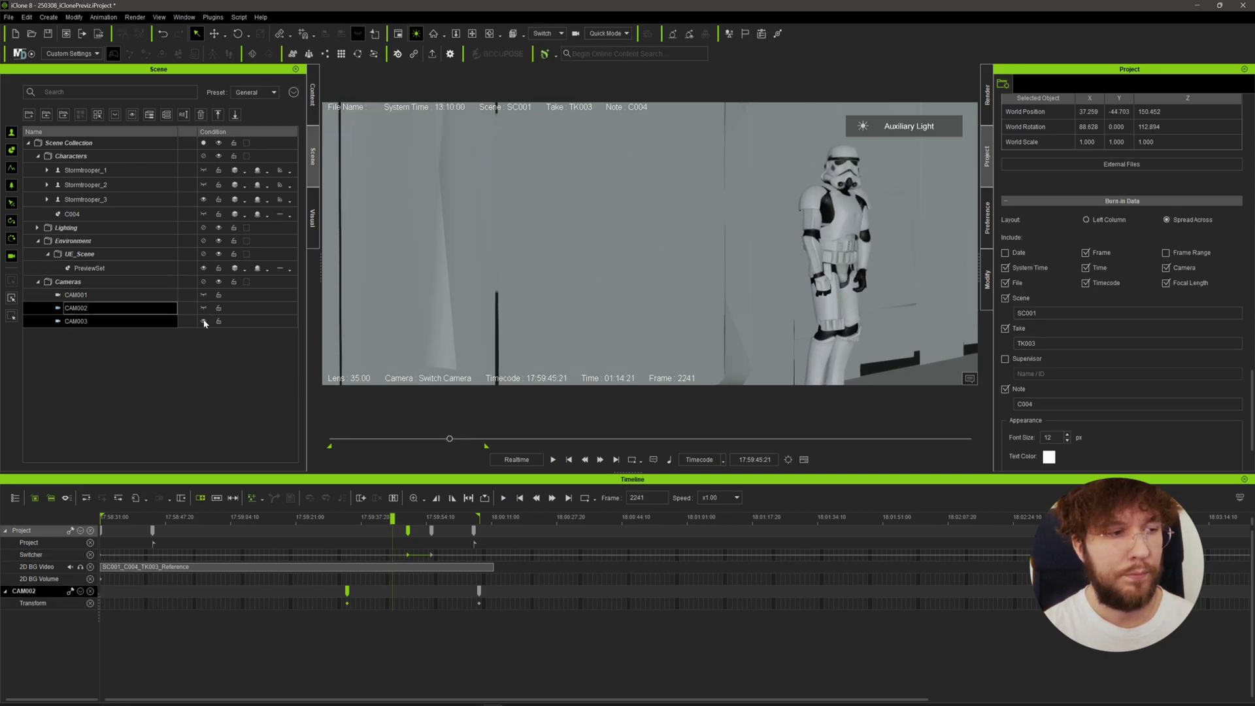
pyautogui.keyDown('shift'); pyautogui.click(76, 294); pyautogui.keyUp('shift')
pyautogui.click(76, 295)
pyautogui.press('space')
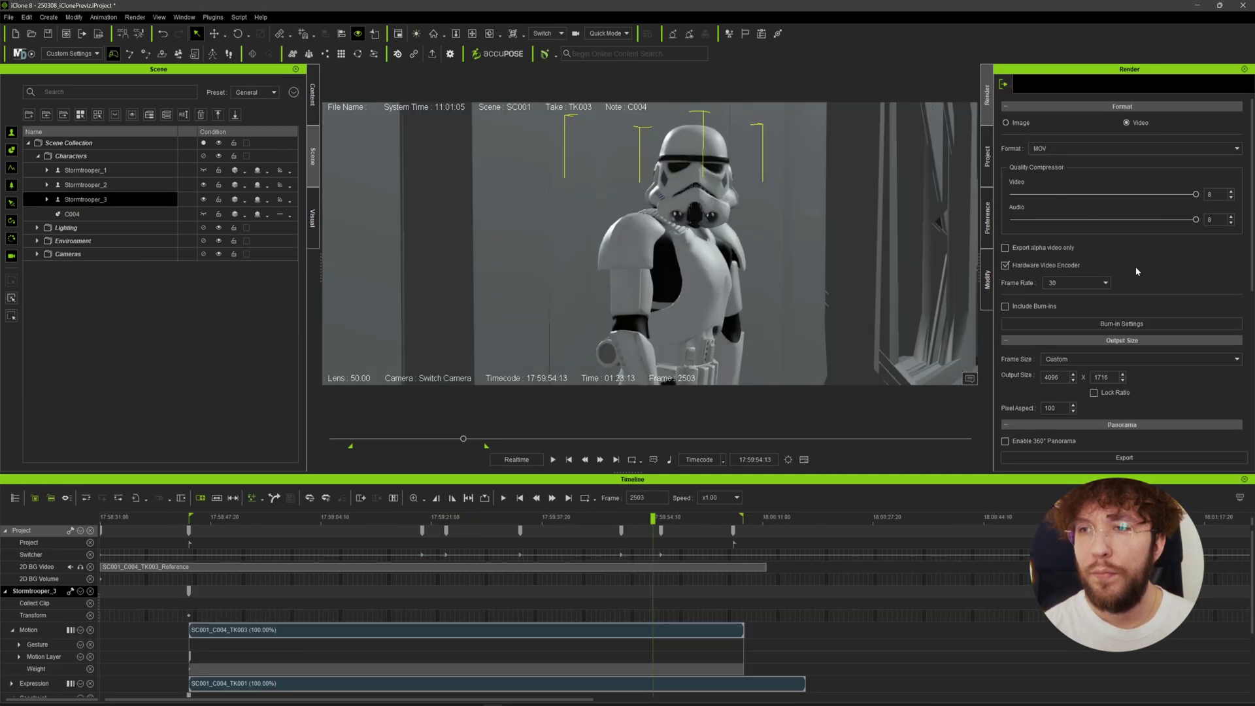
# Include burn-ins in the video render and set the burn-in font size to 40 px
pyautogui.scroll(-1, 1136, 271)
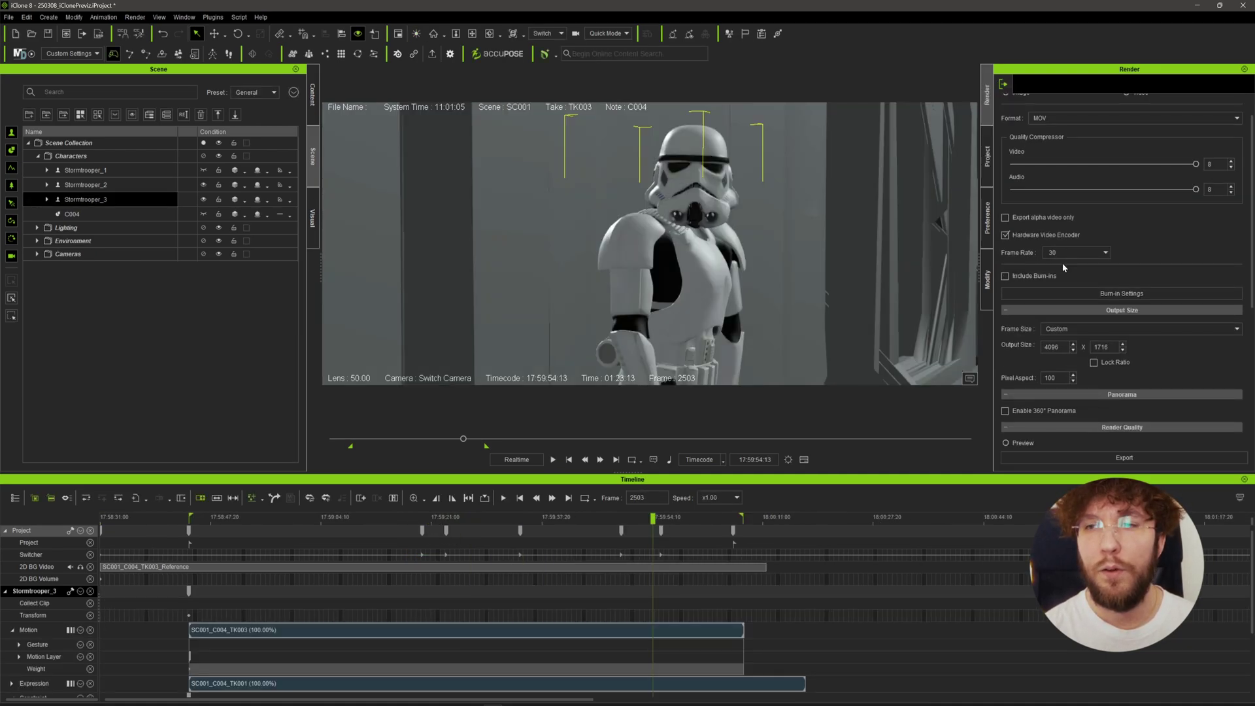
pyautogui.click(1108, 295)
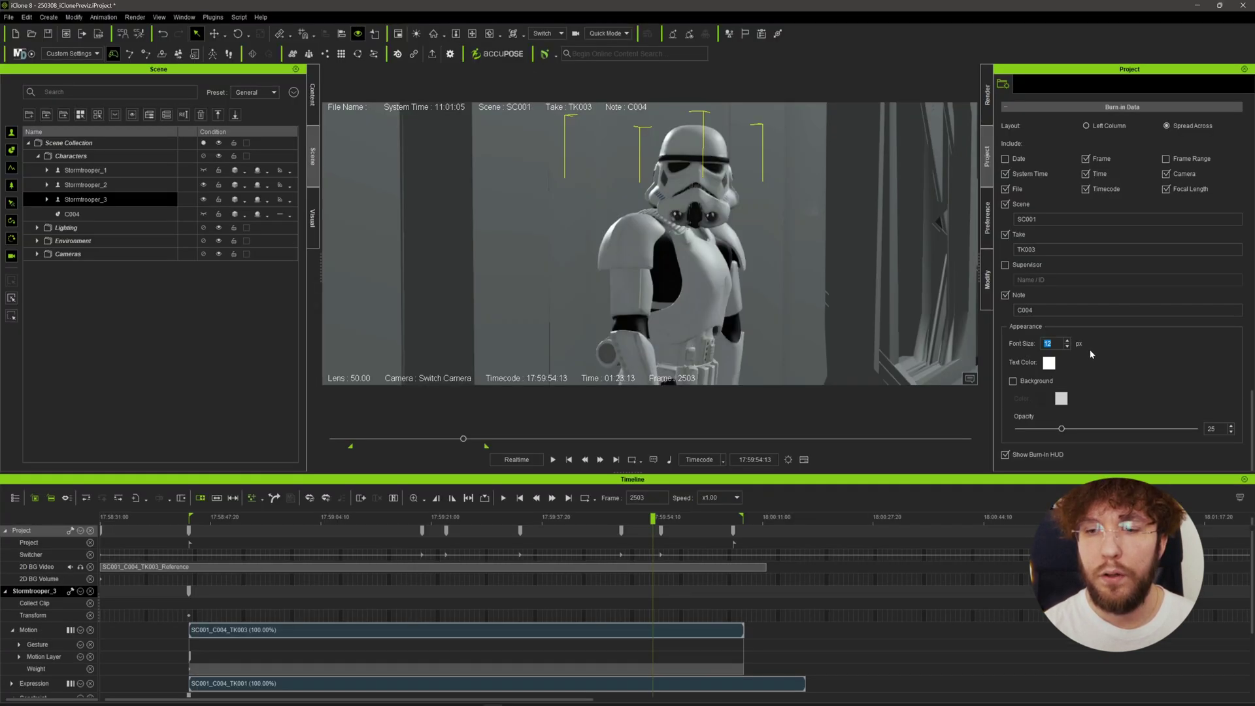
pyautogui.write('40')
pyautogui.press('Return')
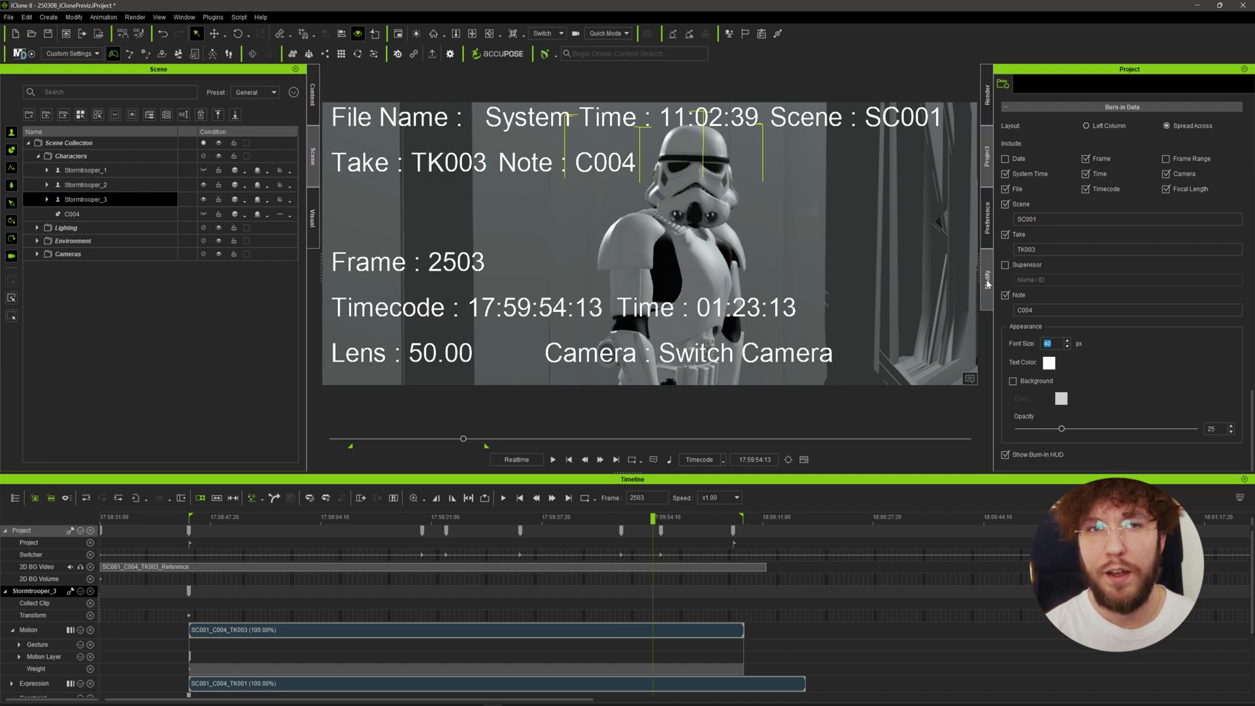
# Set the render quality to Preview and export frames 402 to 2914 as the MOV video SC001_C004_TK003_Previz_v001
pyautogui.click(986, 98)
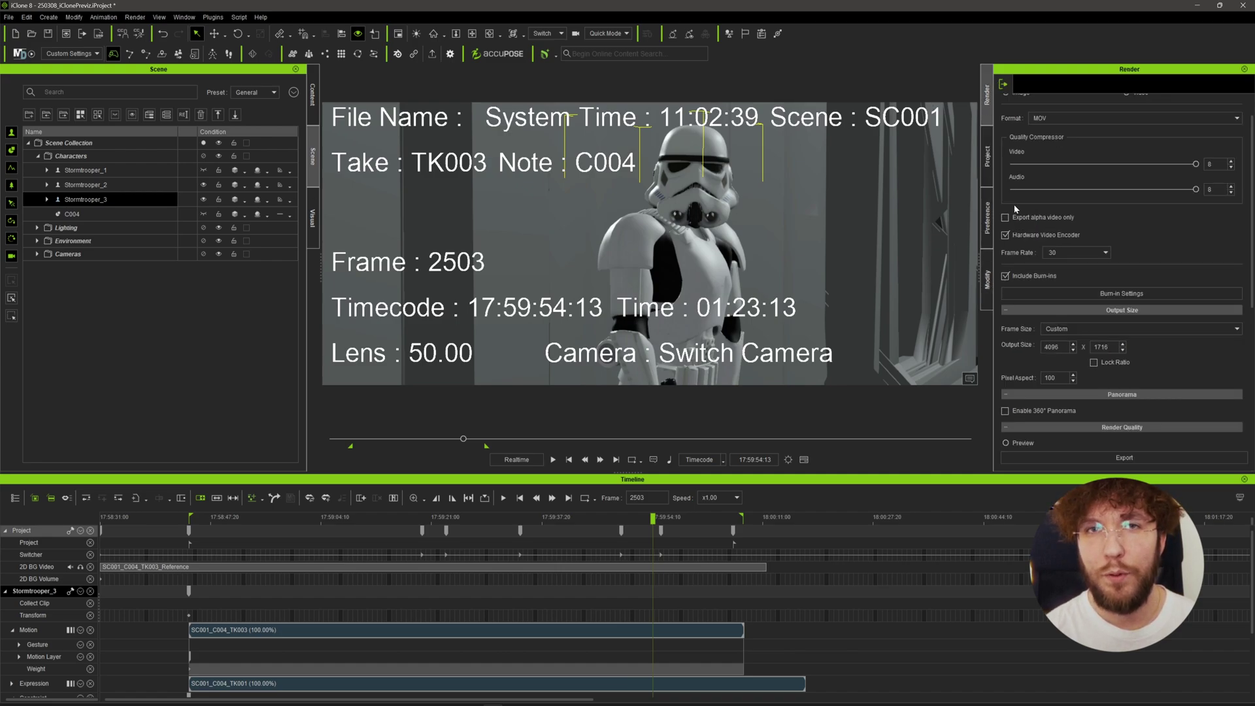
pyautogui.scroll(1, 1151, 214)
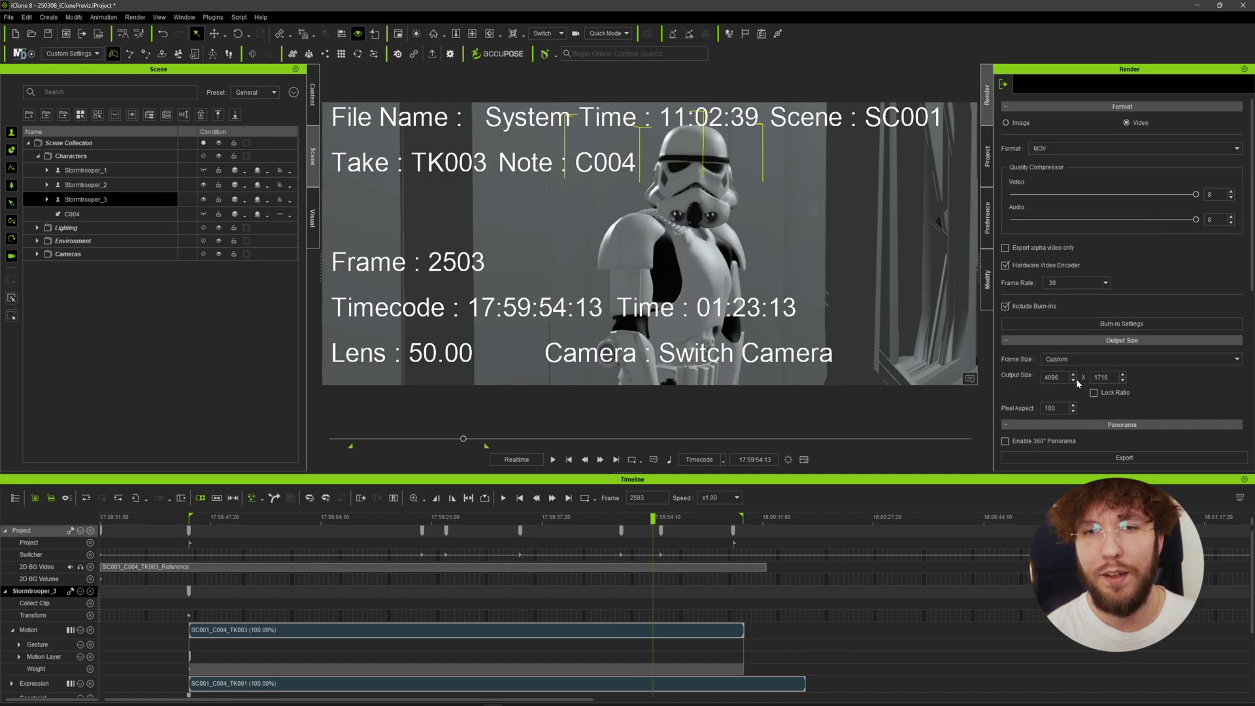
pyautogui.scroll(-10, 1111, 274)
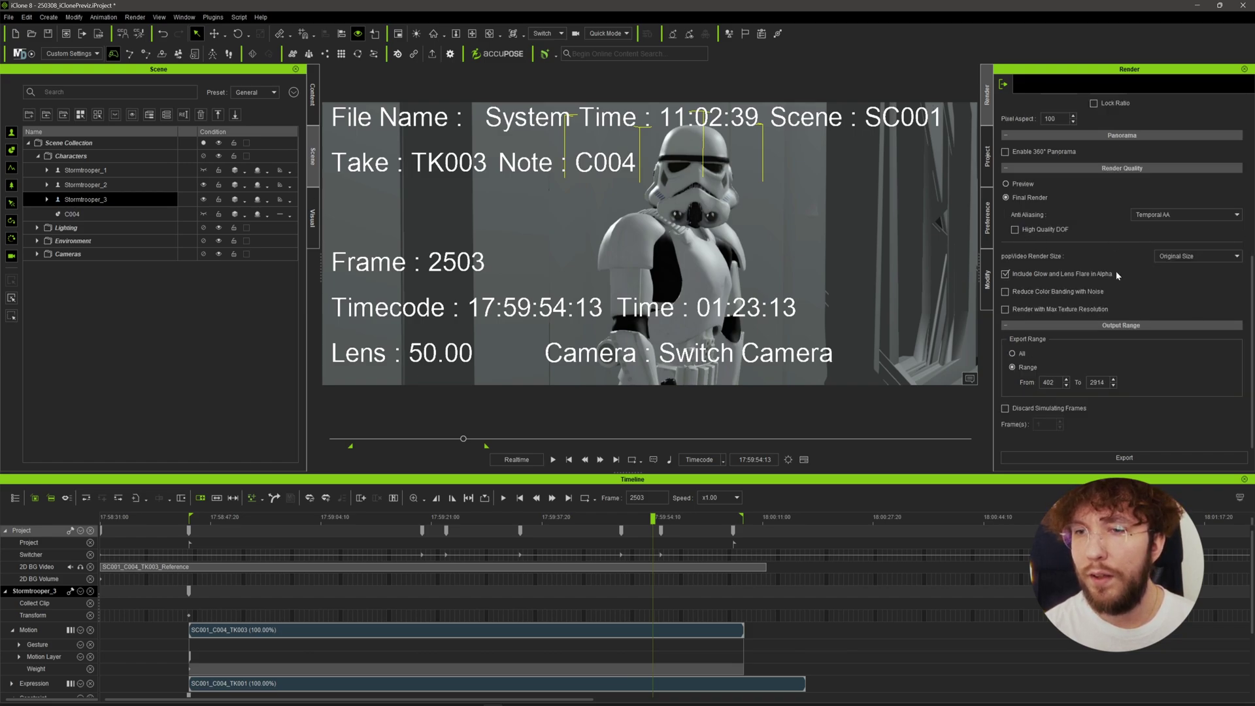
pyautogui.click(1103, 459)
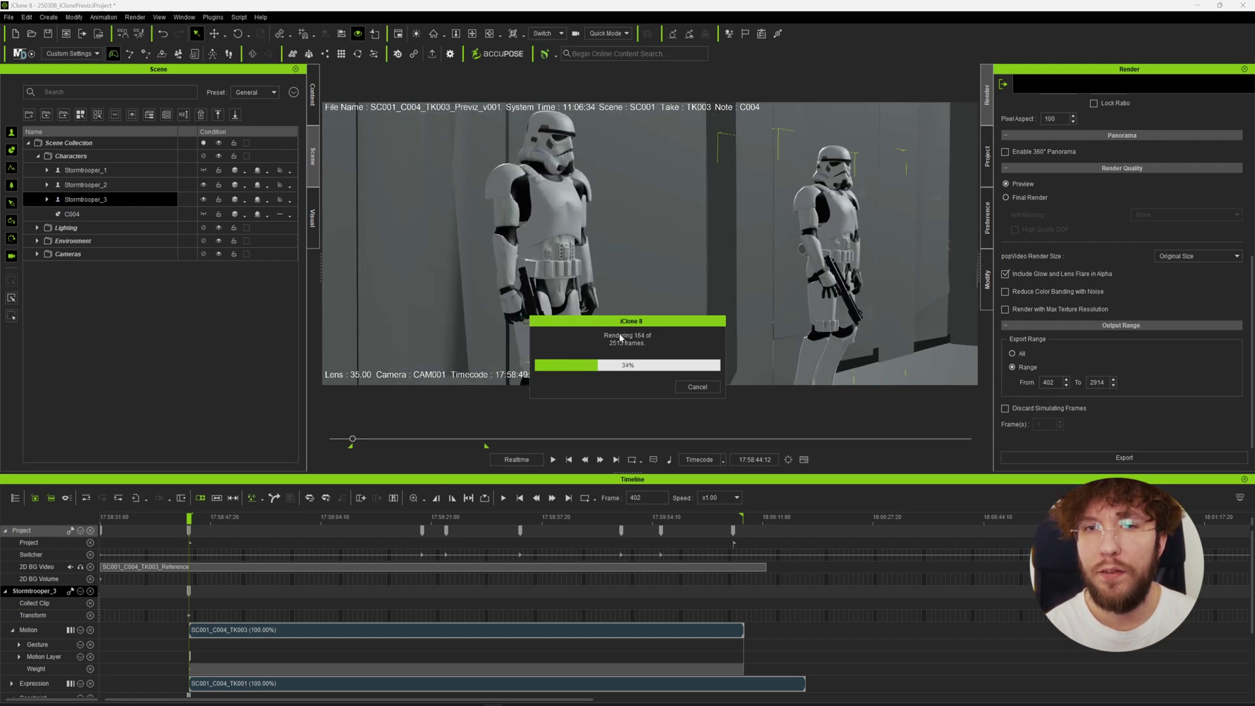
# Switch to DaVinci Resolve and set the starting timecode of the SC001_C004_TK003_Previz timeline to 17:58:44:12
pyautogui.rightClick(178, 140)
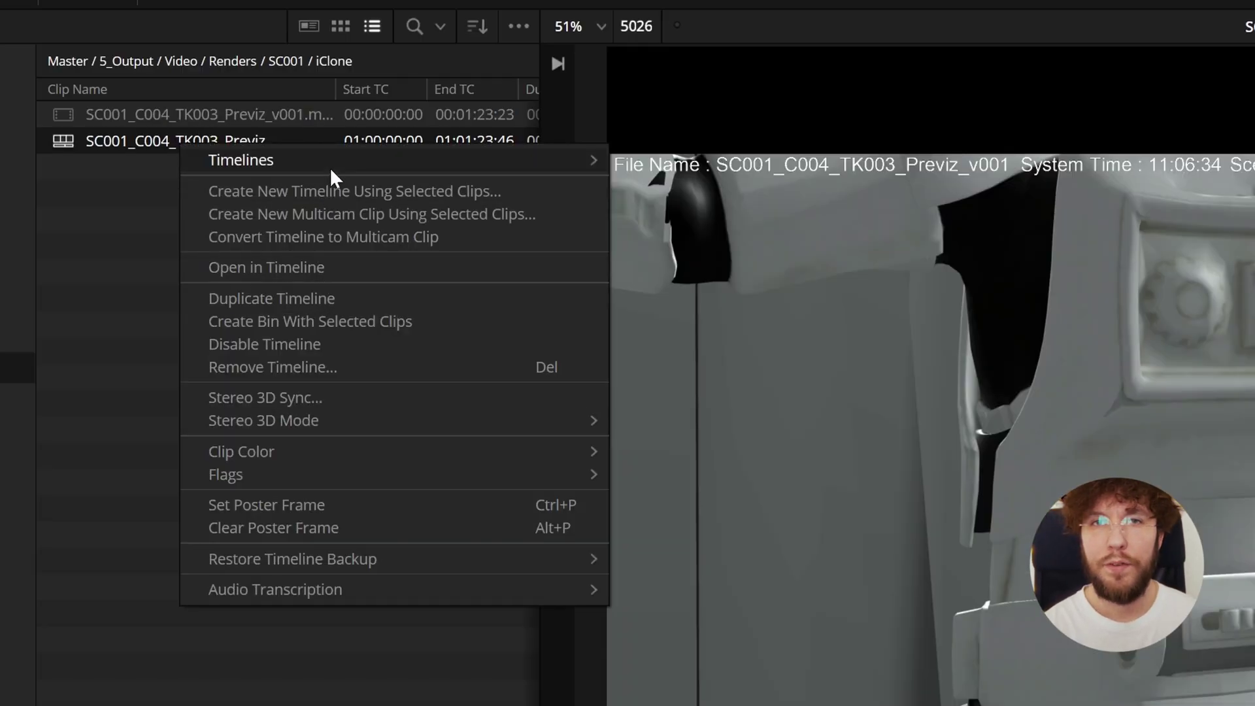
pyautogui.moveTo(329, 165)
pyautogui.click(684, 188)
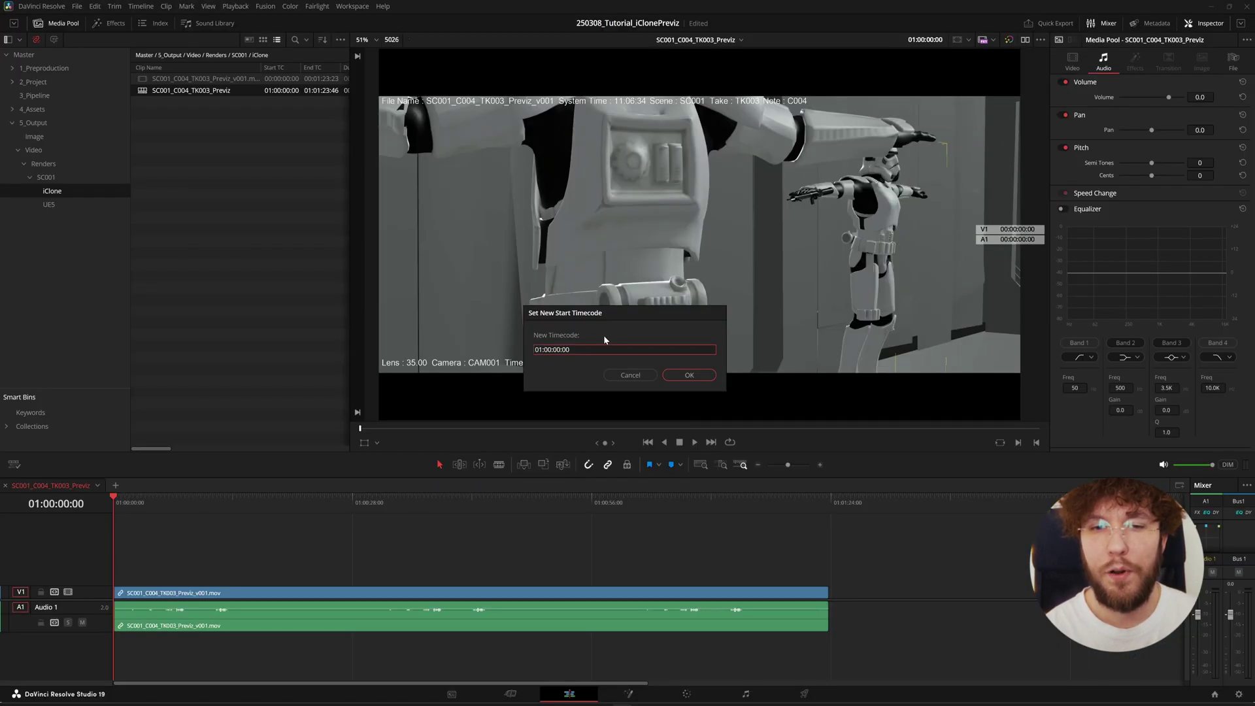
pyautogui.moveTo(602, 317); pyautogui.dragTo(603, 391)
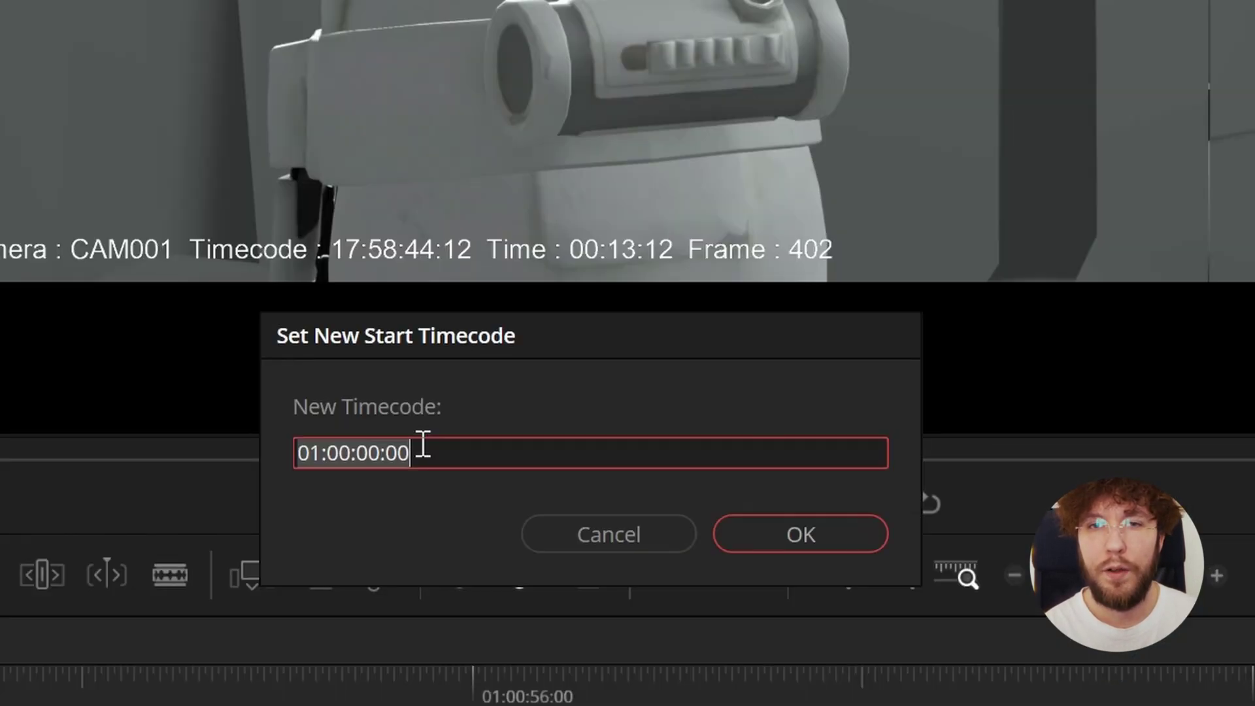
pyautogui.write('17:58:44:12')
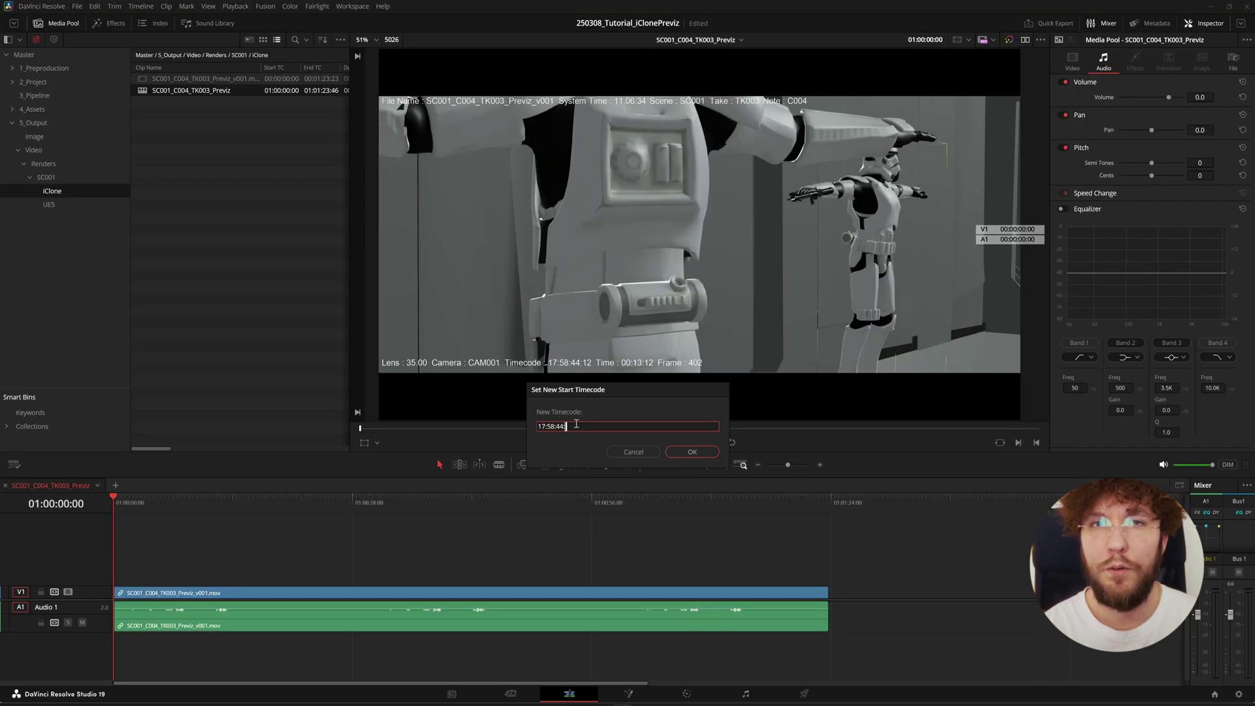
pyautogui.click(688, 452)
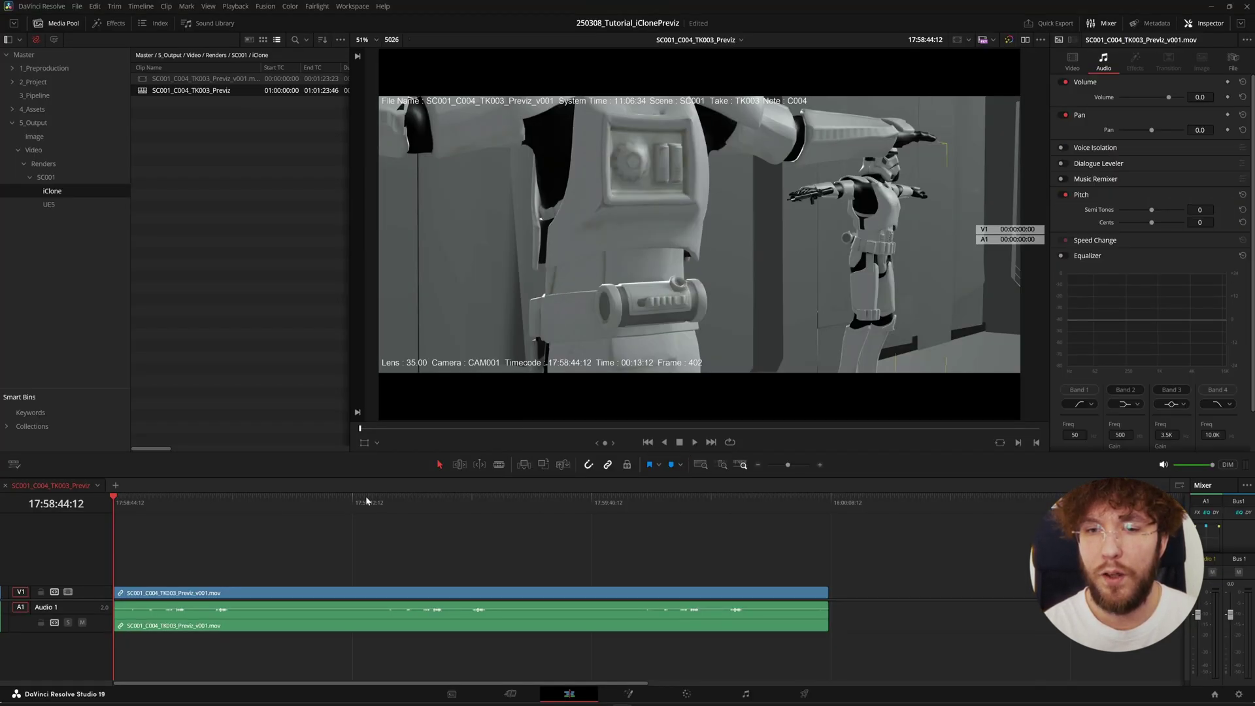
# Add the iClonePreviz_SC001_SQ_Animation_v003.wav sync audio on a second audio track, align its start with the previz clip, and play back the sync
pyautogui.click(32, 109)
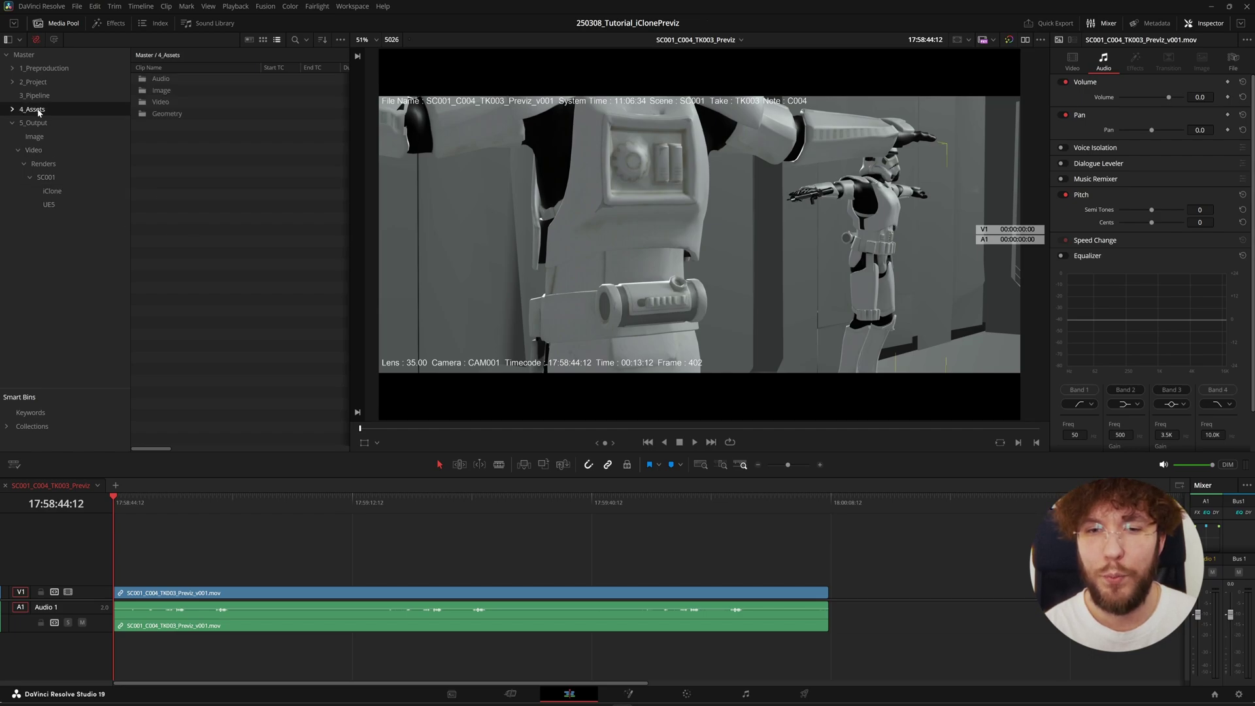
pyautogui.doubleClick(160, 78)
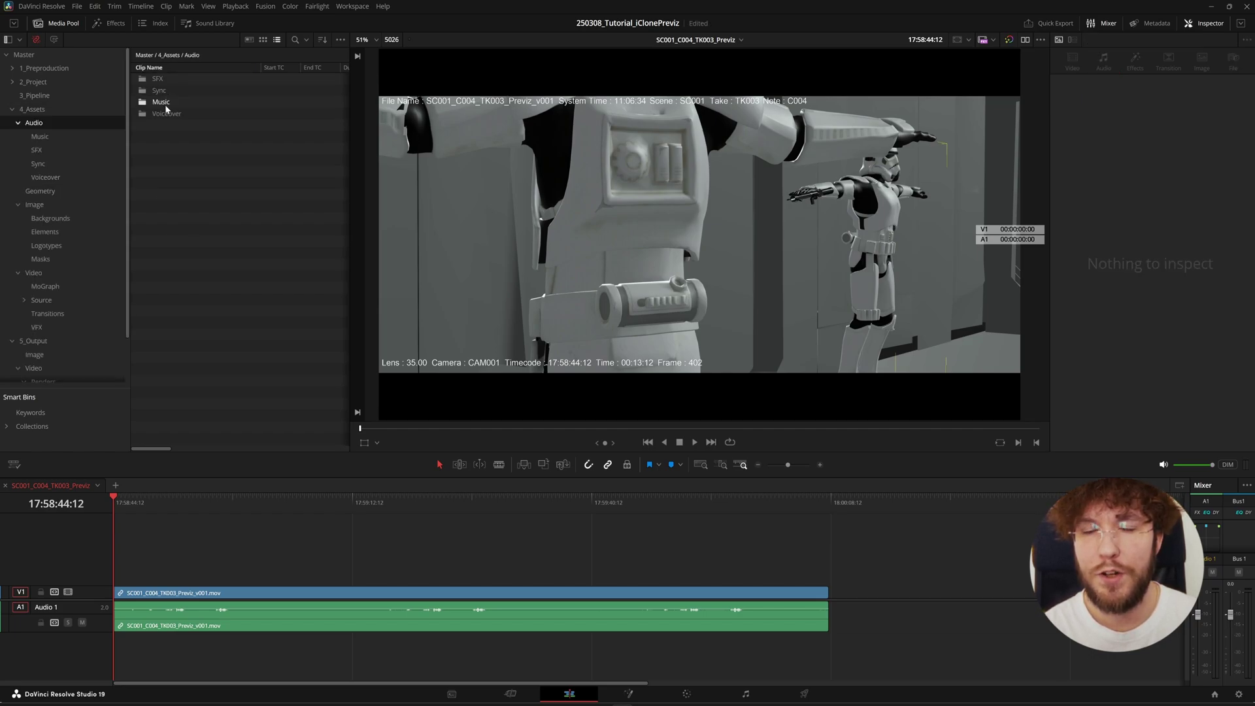
pyautogui.doubleClick(159, 91)
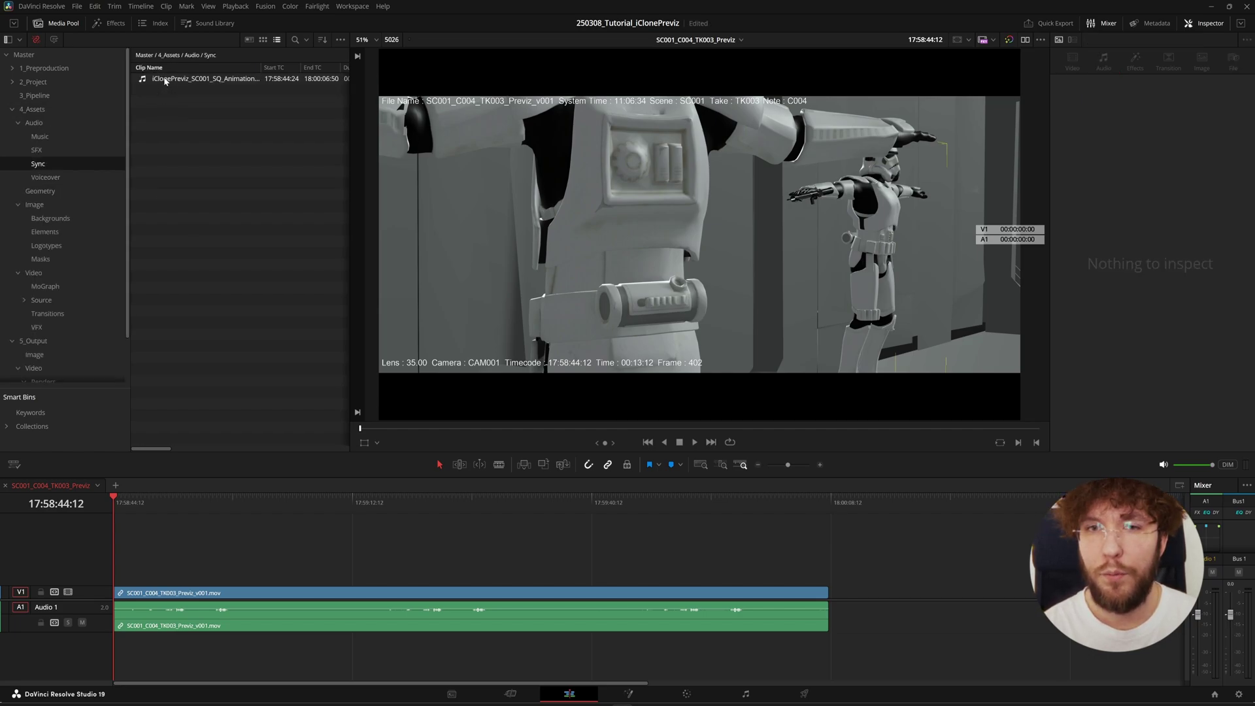
pyautogui.moveTo(177, 79); pyautogui.dragTo(152, 647)
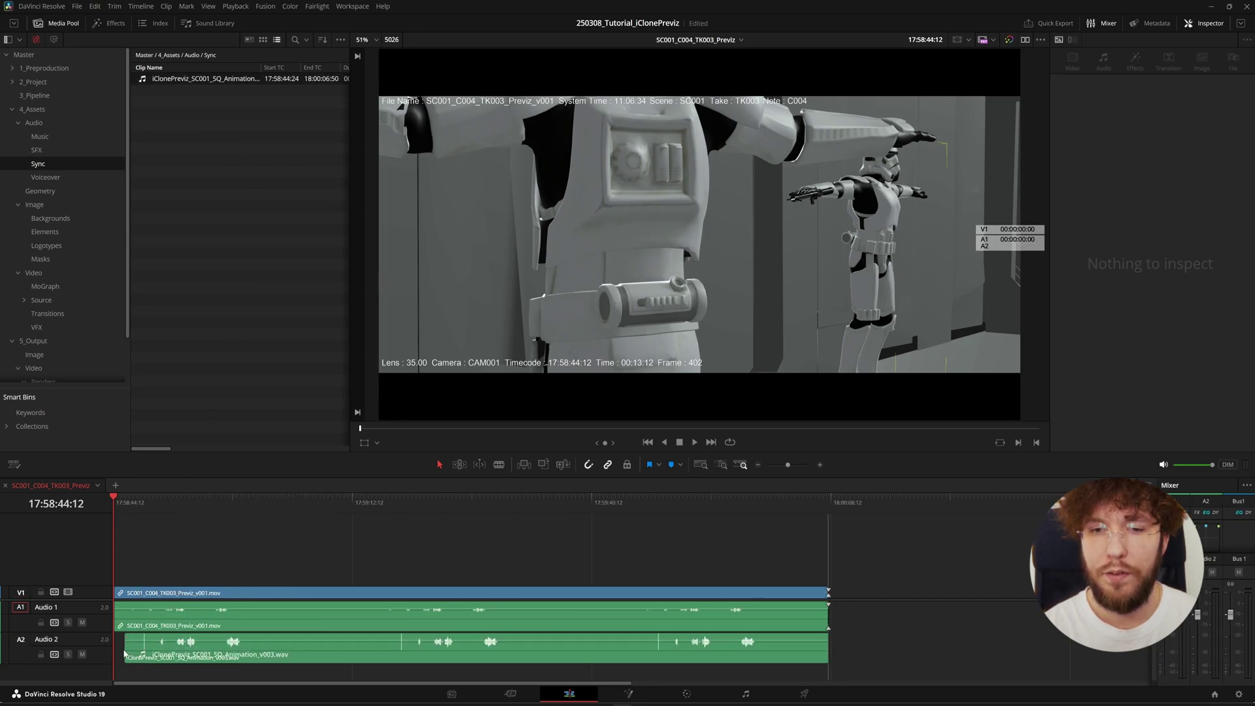
pyautogui.click(253, 656)
pyautogui.moveTo(289, 664); pyautogui.dragTo(235, 664)
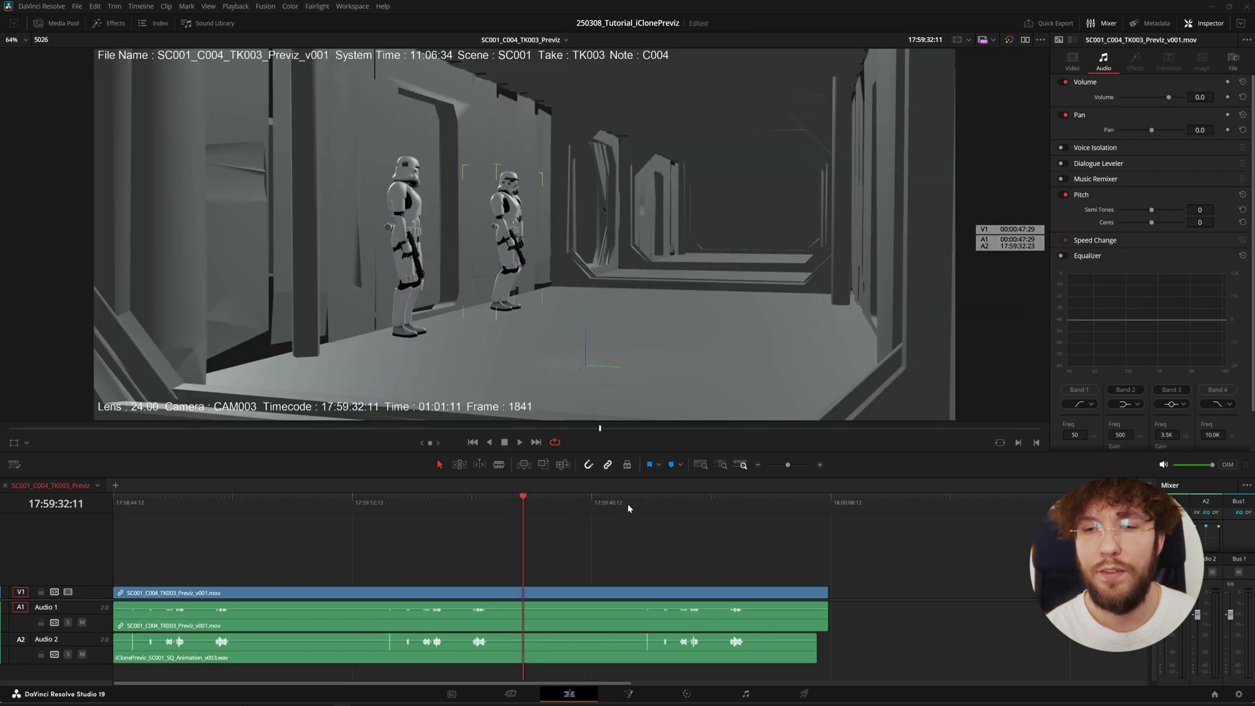
pyautogui.click(626, 503)
pyautogui.press('space')
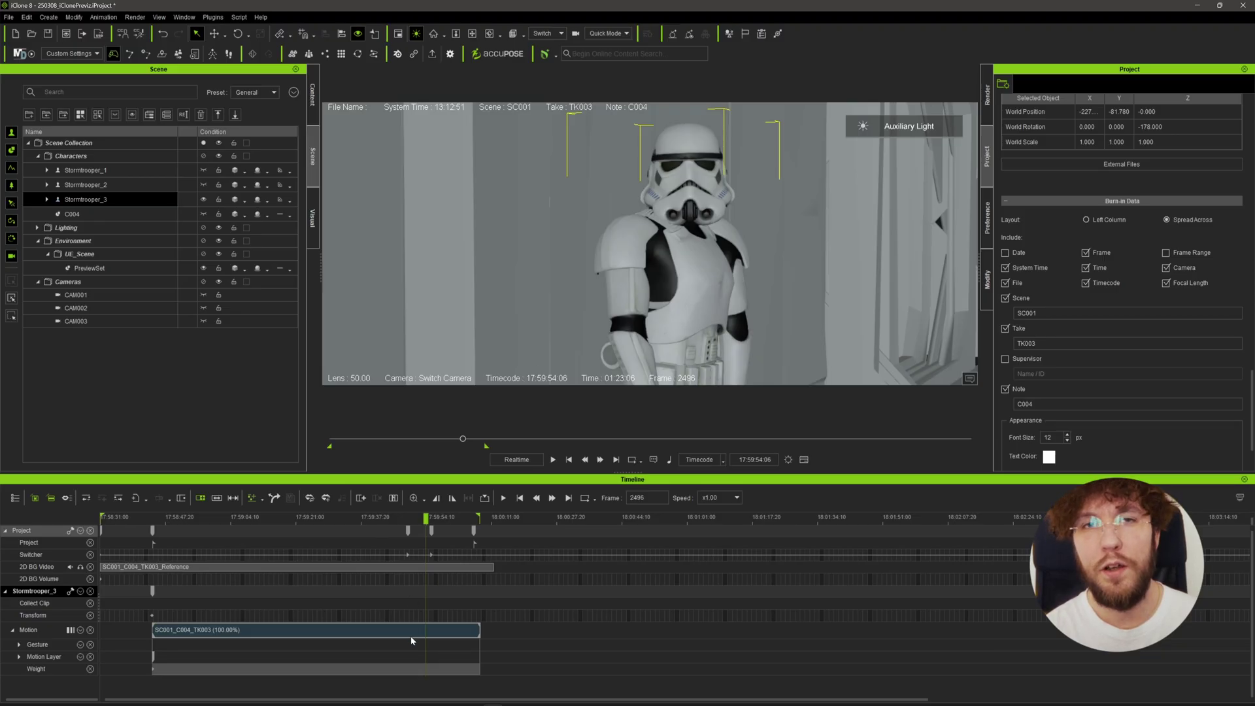
# Switch to iClone and export Stormtrooper_3 as FBX with the Unreal preset, range 402 to 2914, and embedded timeline timecode
pyautogui.click(412, 639)
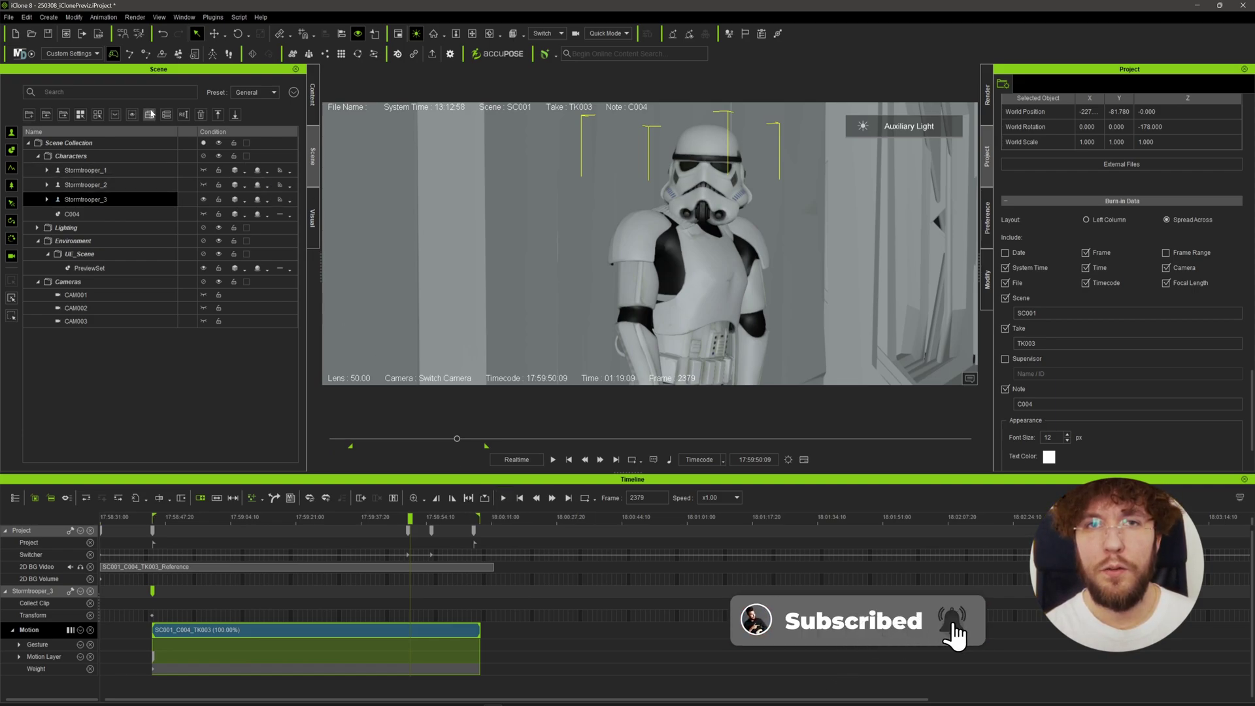
pyautogui.click(9, 17)
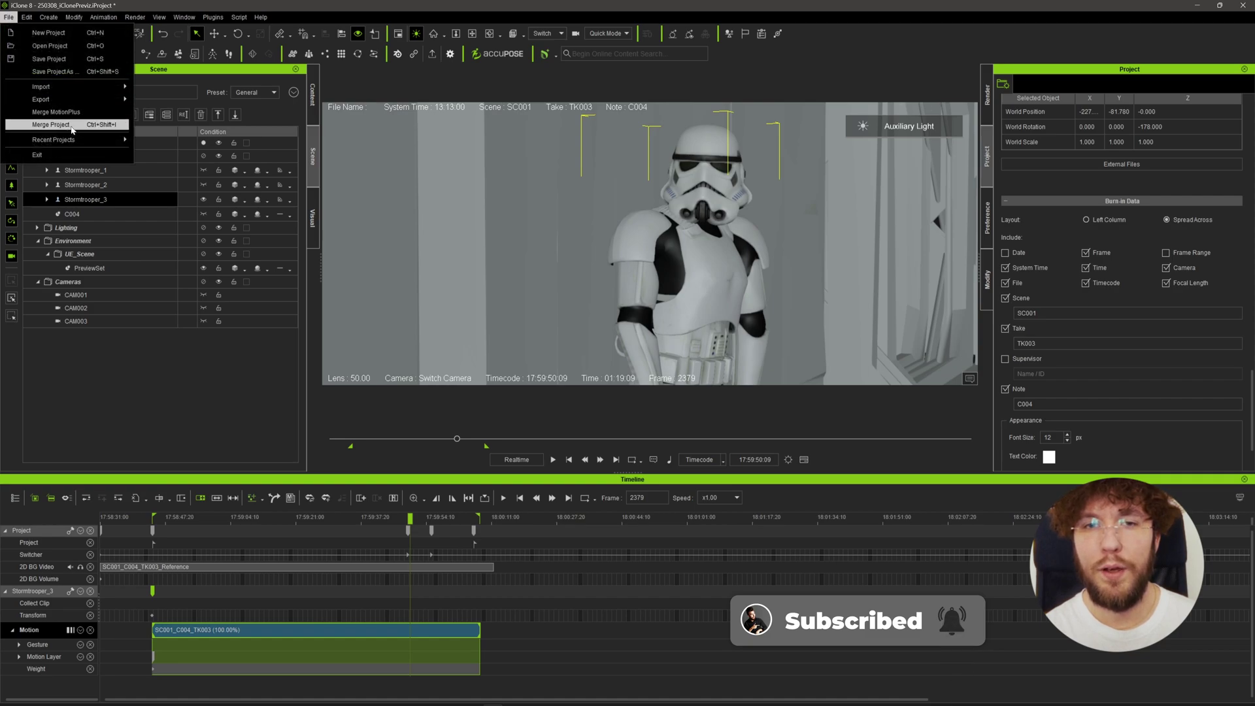
pyautogui.moveTo(88, 100)
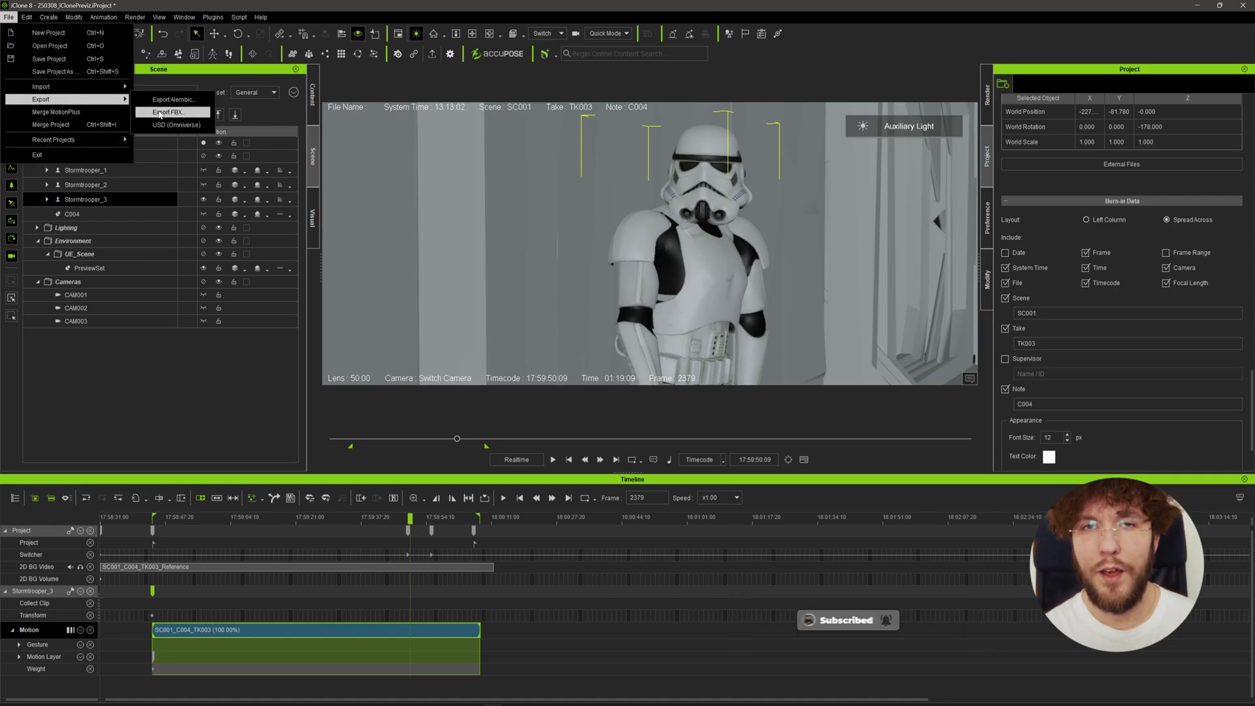
pyautogui.click(159, 113)
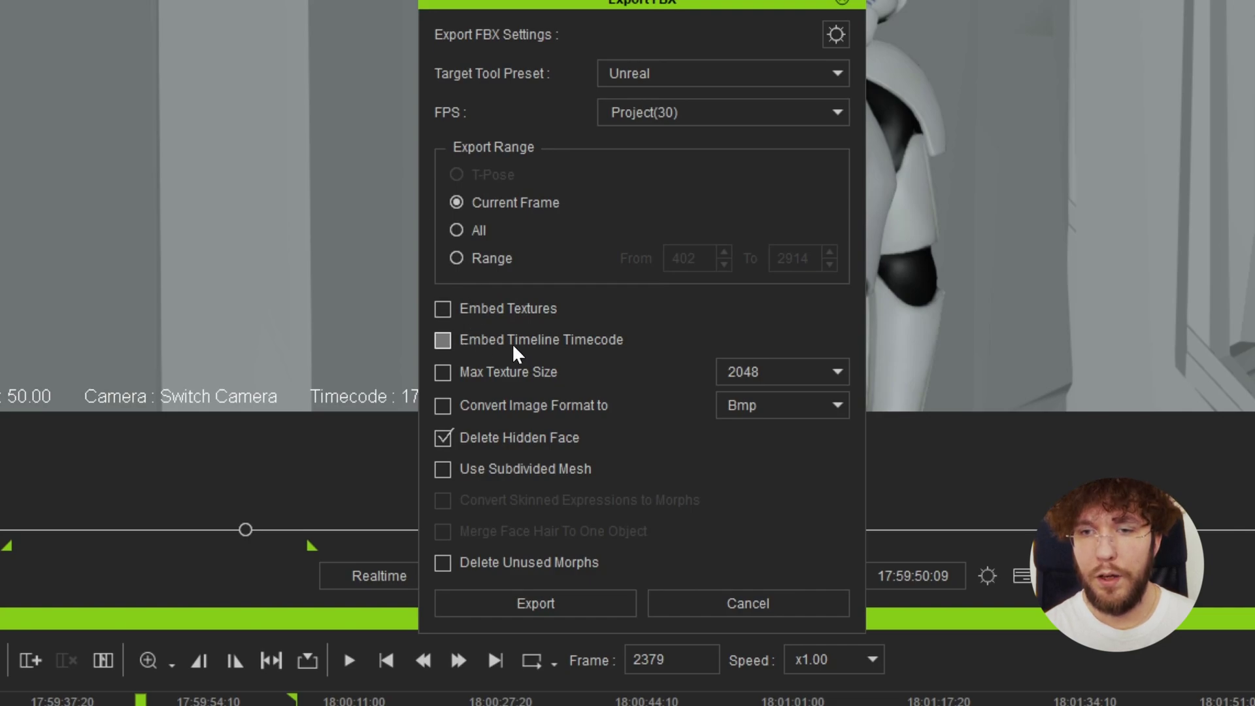
pyautogui.click(475, 343)
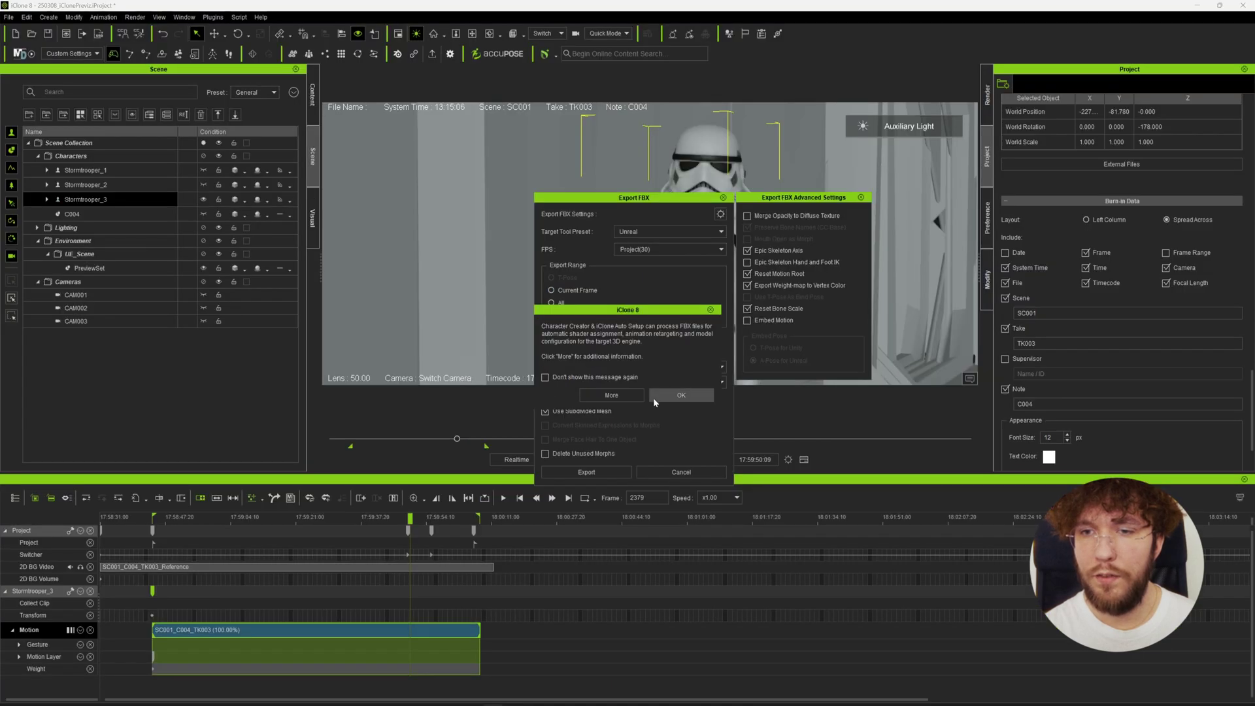
pyautogui.click(665, 393)
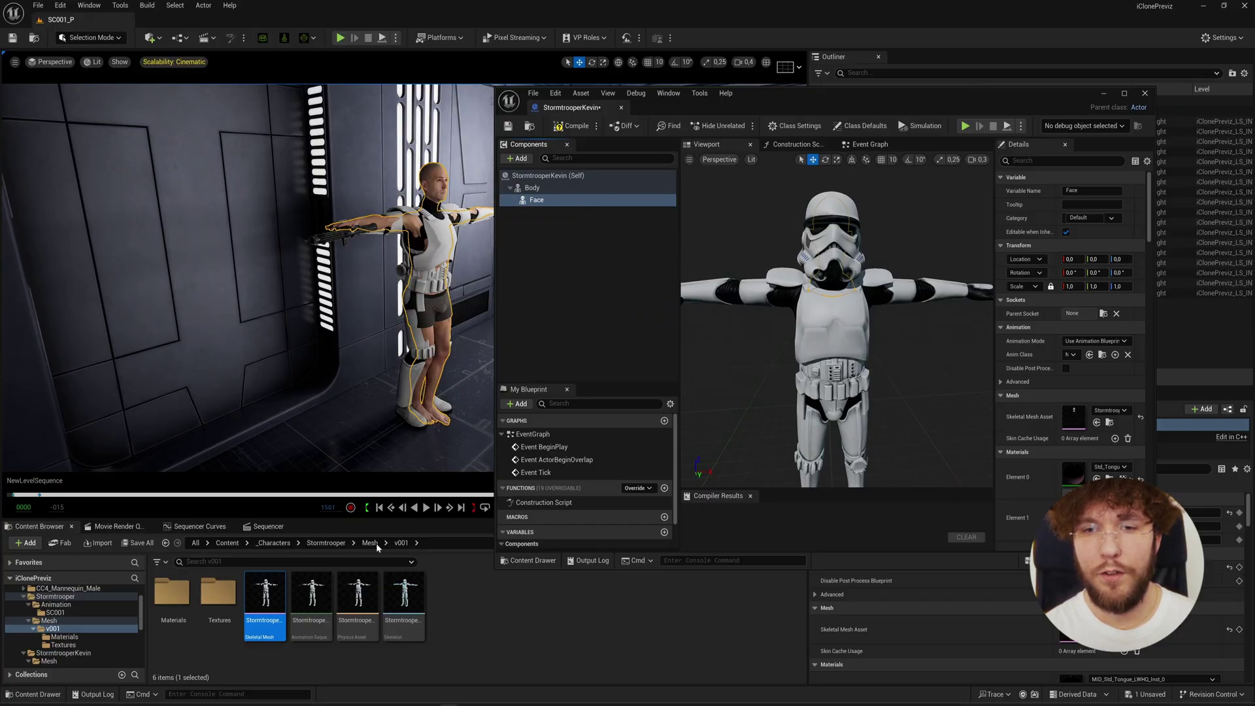
# Replace the head material, Element 1, on the Body component of the StormtrooperKevin blueprint with M_Invisible
pyautogui.click(893, 338)
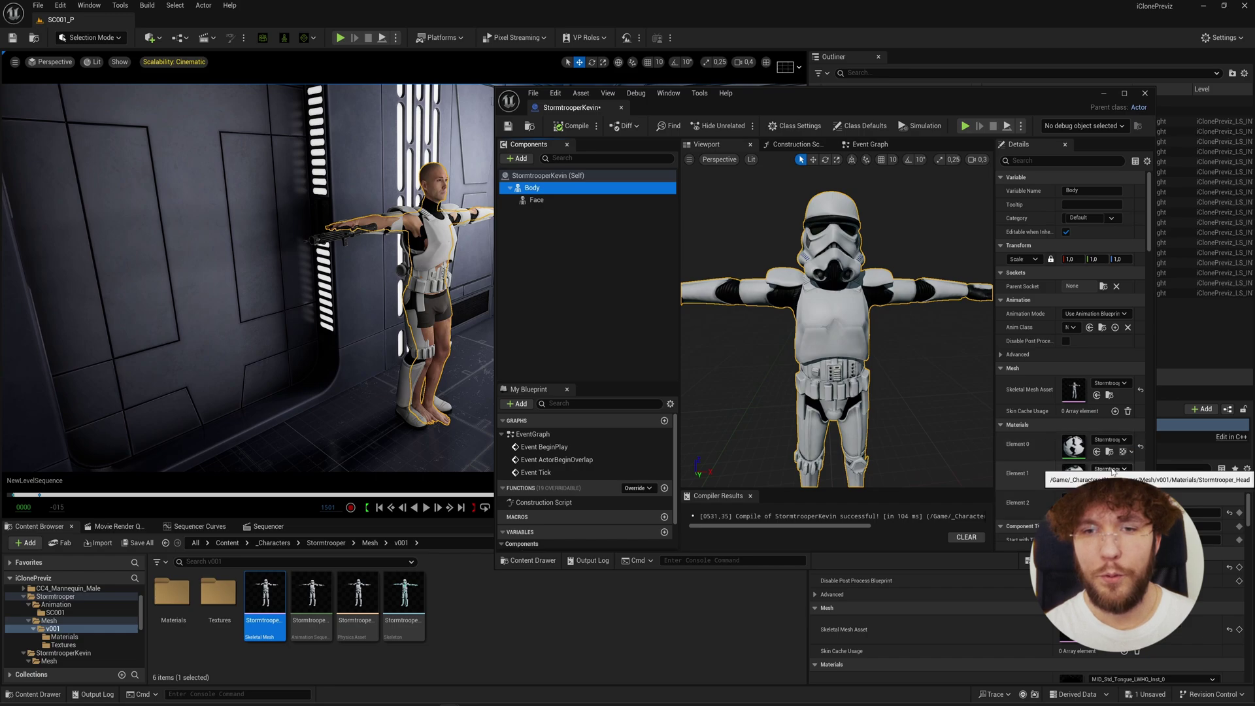
pyautogui.click(1109, 469)
pyautogui.write('invis')
pyautogui.click(1165, 355)
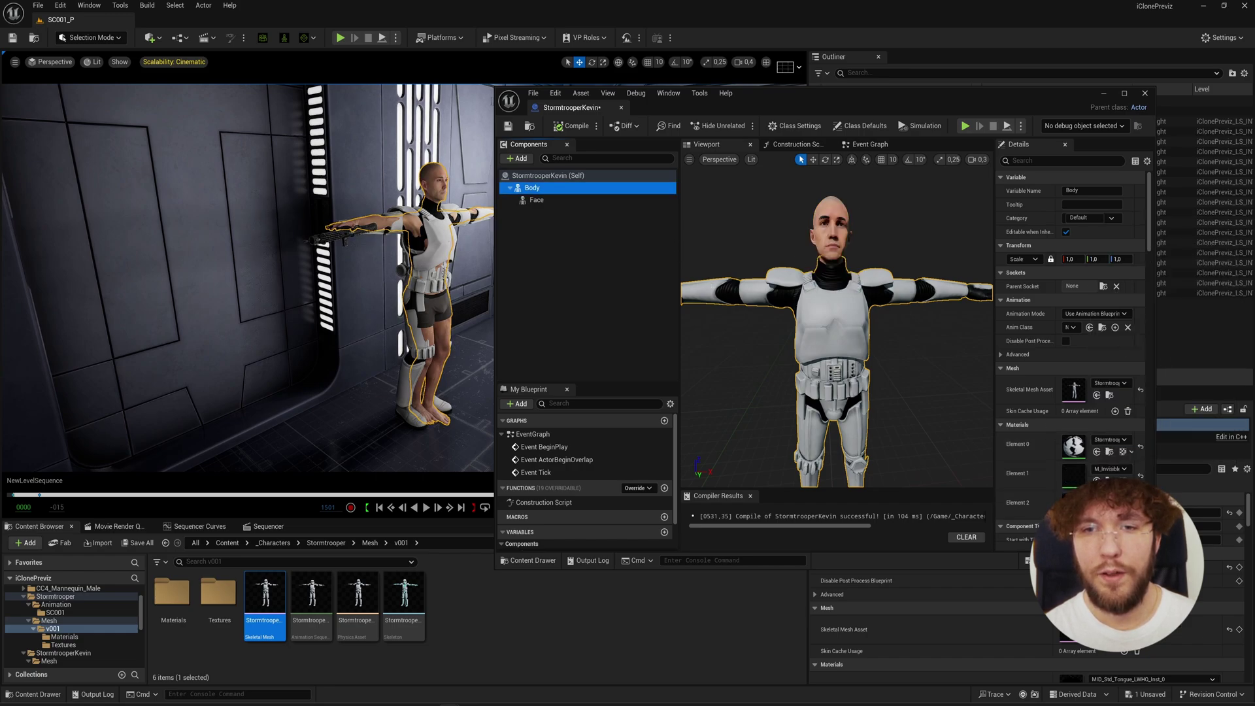
# Shift the Face component along Y to a location of 2,0 to fit the head onto the armour
pyautogui.moveTo(836, 319); pyautogui.dragTo(830, 288, button='right')
pyautogui.scroll(-1, 915, 319)
pyautogui.click(537, 200)
pyautogui.click(1075, 260)
pyautogui.write('3')
pyautogui.press('Return')
pyautogui.click(1073, 258)
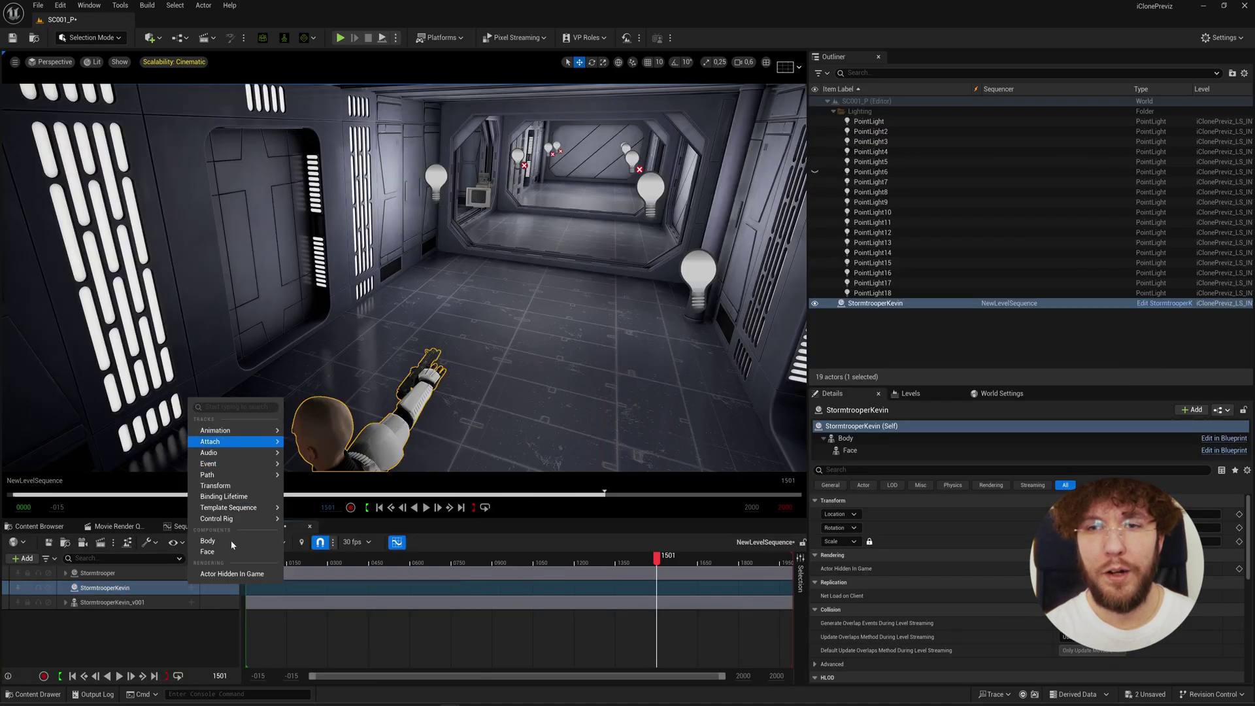
# Add the Face and Body component tracks under StormtrooperKevin in the level sequence
pyautogui.click(229, 553)
pyautogui.click(192, 588)
pyautogui.click(217, 553)
# Add the SC001_Stormtrooper_3_C004_TK003_v001 animation to the Body track and move its start to the beginning of the sequence
pyautogui.click(191, 602)
pyautogui.moveTo(307, 119)
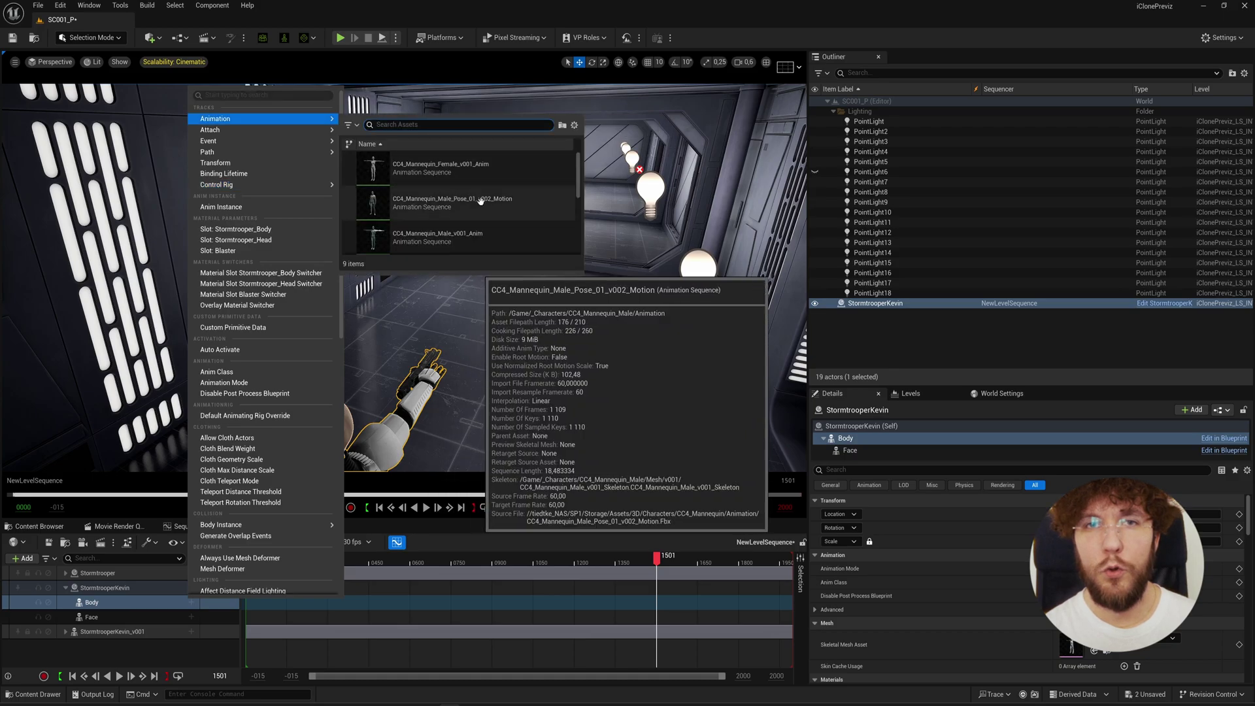
pyautogui.scroll(-3, 439, 211)
pyautogui.click(439, 211)
pyautogui.moveTo(337, 365); pyautogui.dragTo(346, 392, button='right')
pyautogui.scroll(-2, 346, 385)
pyautogui.moveTo(682, 602); pyautogui.dragTo(274, 601)
# Add the SC001_Stormtrooper_3_C004_TK003_v001 animation to the Face track and align its start with the Body animation
pyautogui.click(191, 632)
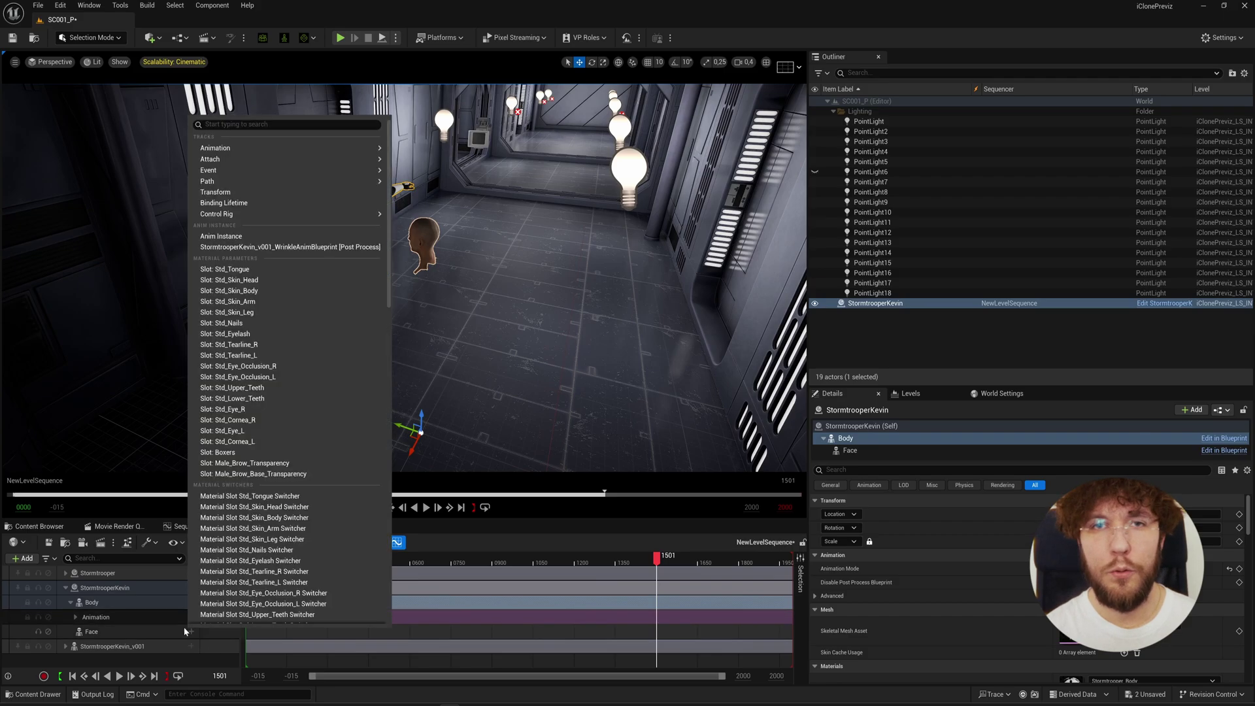
pyautogui.moveTo(343, 149)
pyautogui.scroll(-4, 507, 236)
pyautogui.click(489, 221)
pyautogui.moveTo(674, 631); pyautogui.dragTo(260, 632)
# Inspect the head and neck fit at frame 349 and reopen the StormtrooperKevin blueprint
pyautogui.moveTo(299, 558); pyautogui.dragTo(342, 559)
pyautogui.moveTo(404, 277); pyautogui.dragTo(286, 238, button='right')
pyautogui.press('w')
pyautogui.scroll(1, 364, 238)
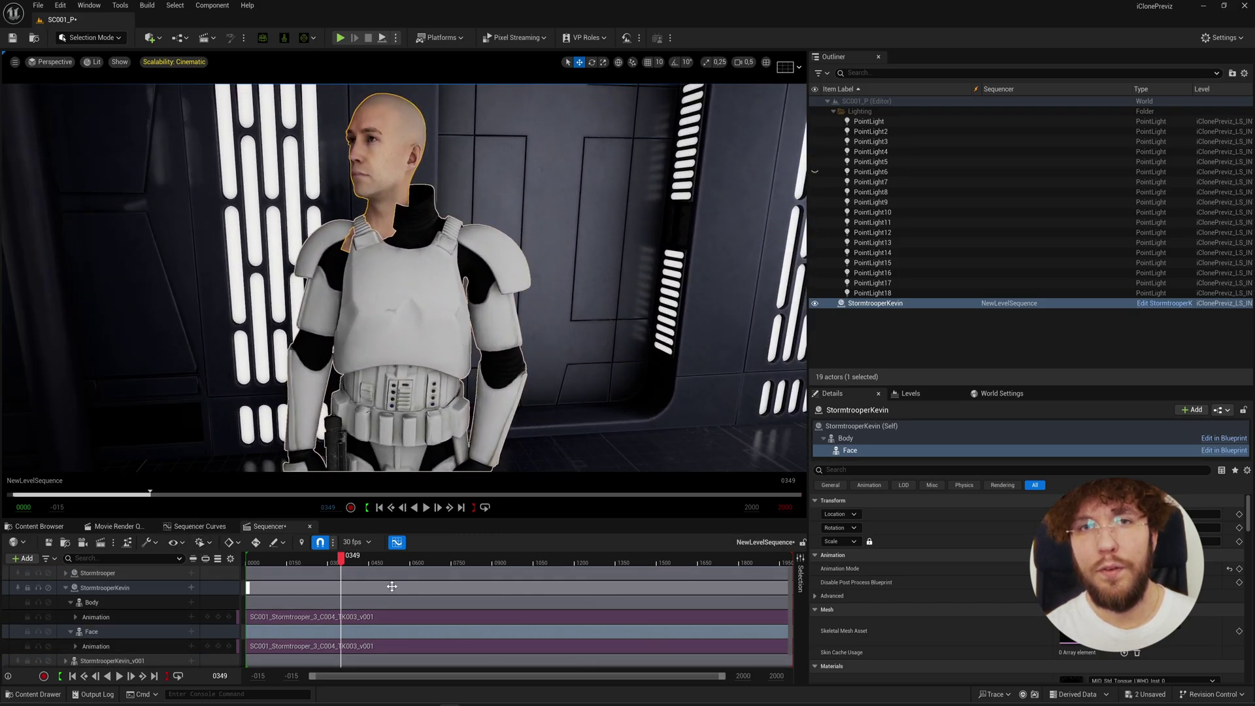
pyautogui.click(40, 527)
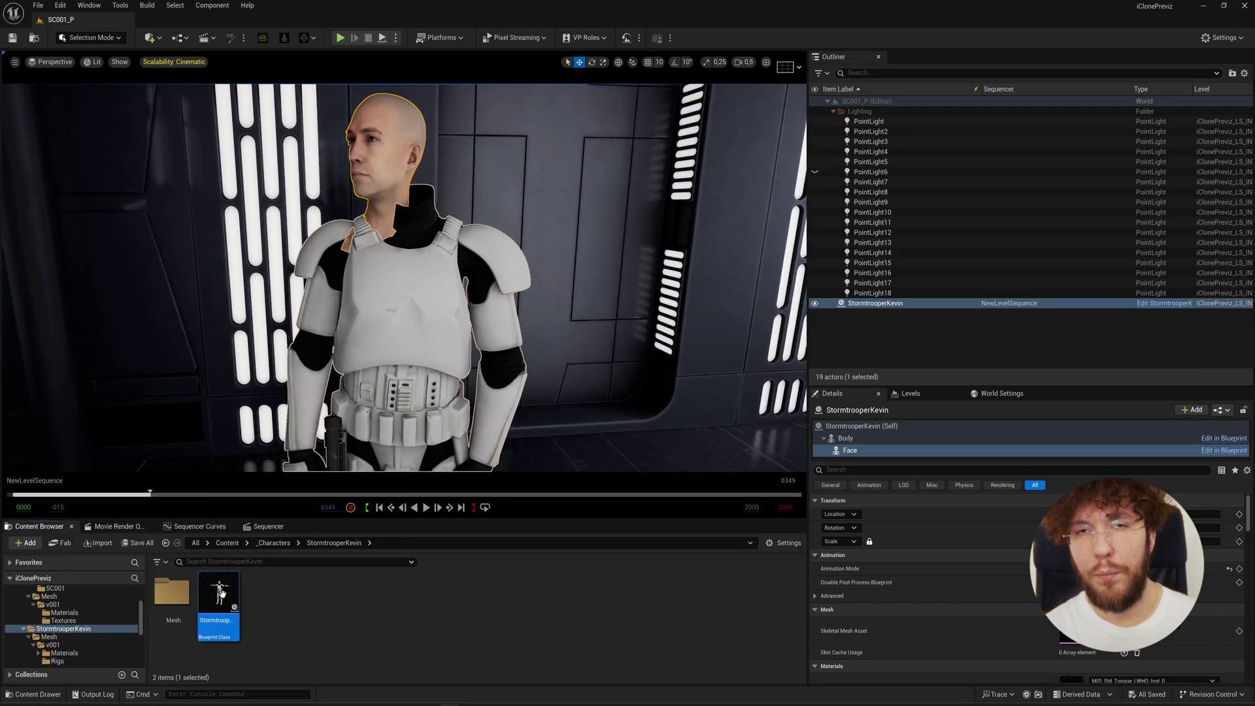
pyautogui.doubleClick(221, 593)
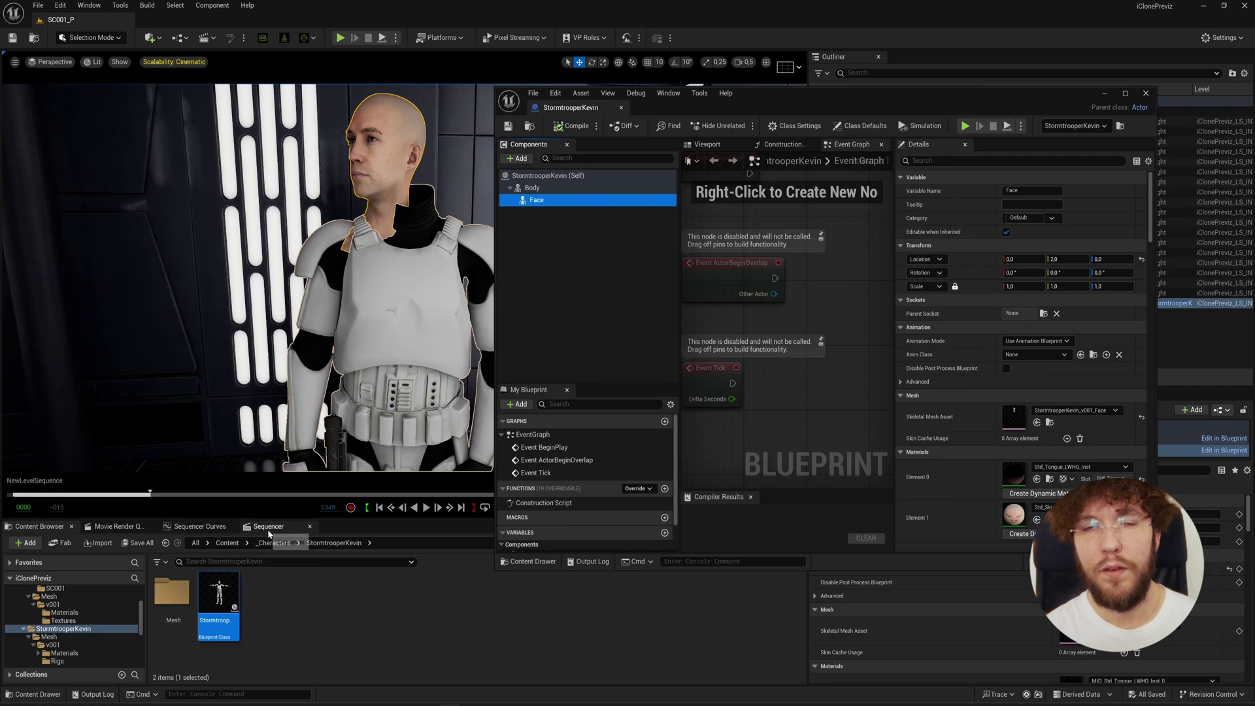
# Look up the X, Y and Z location values in the transform track of StormtrooperKevin_v001
pyautogui.click(268, 530)
pyautogui.click(65, 573)
pyautogui.click(64, 573)
pyautogui.click(65, 587)
pyautogui.click(105, 602)
pyautogui.click(65, 602)
pyautogui.click(72, 645)
pyautogui.scroll(-1, 73, 644)
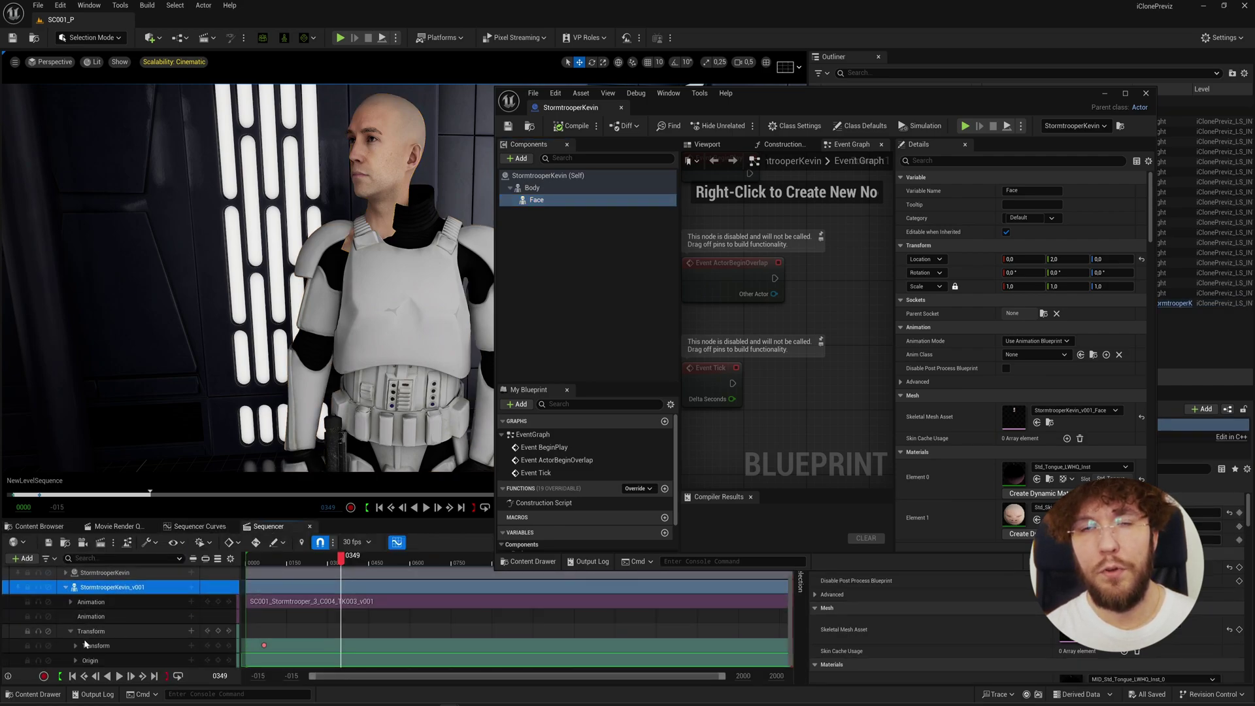
pyautogui.click(75, 645)
pyautogui.scroll(-3, 98, 639)
pyautogui.click(80, 616)
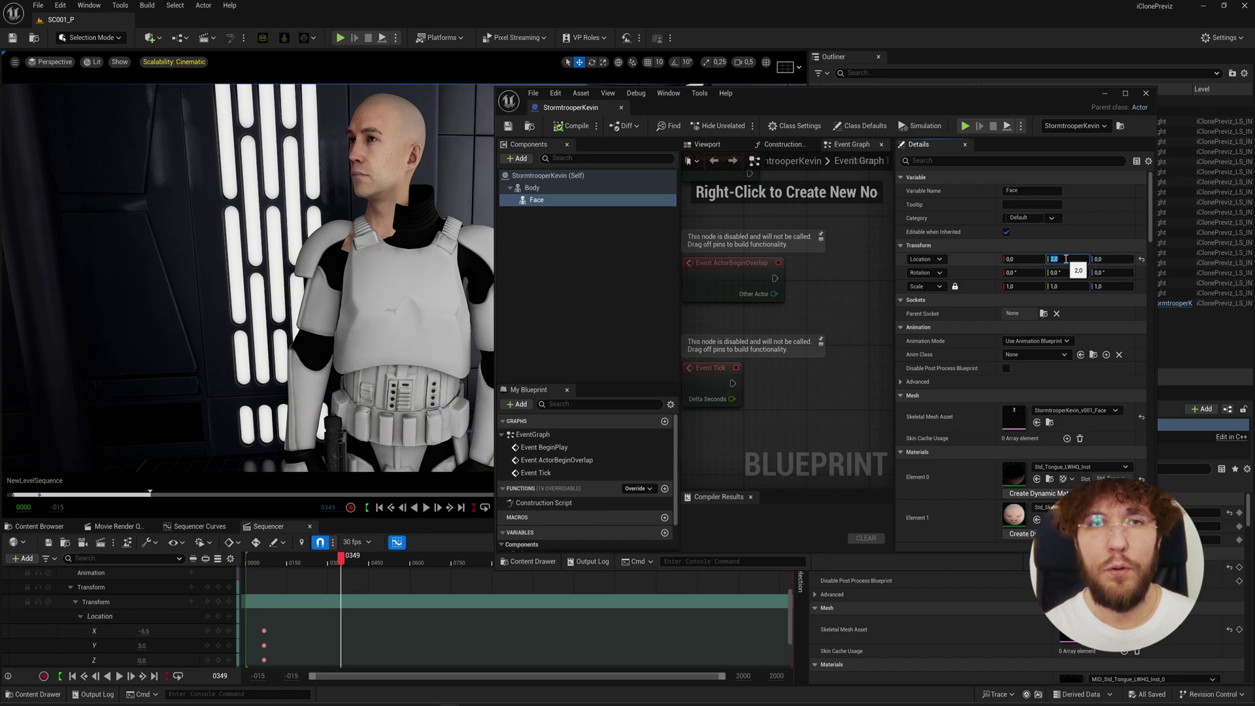
# Set the Face component's location to X -5,5 and Y 3,0, compile and save the blueprint, and play the sequence
pyautogui.press('Return')
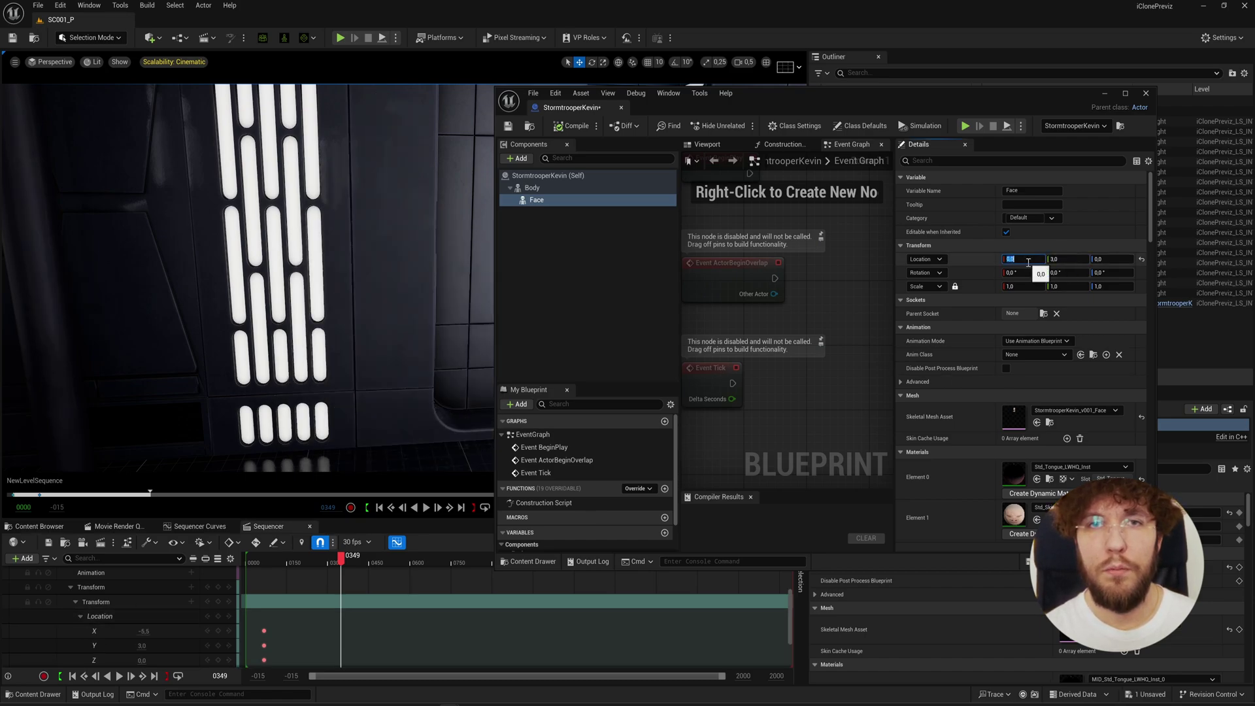
pyautogui.write('-5,5')
pyautogui.press('Return')
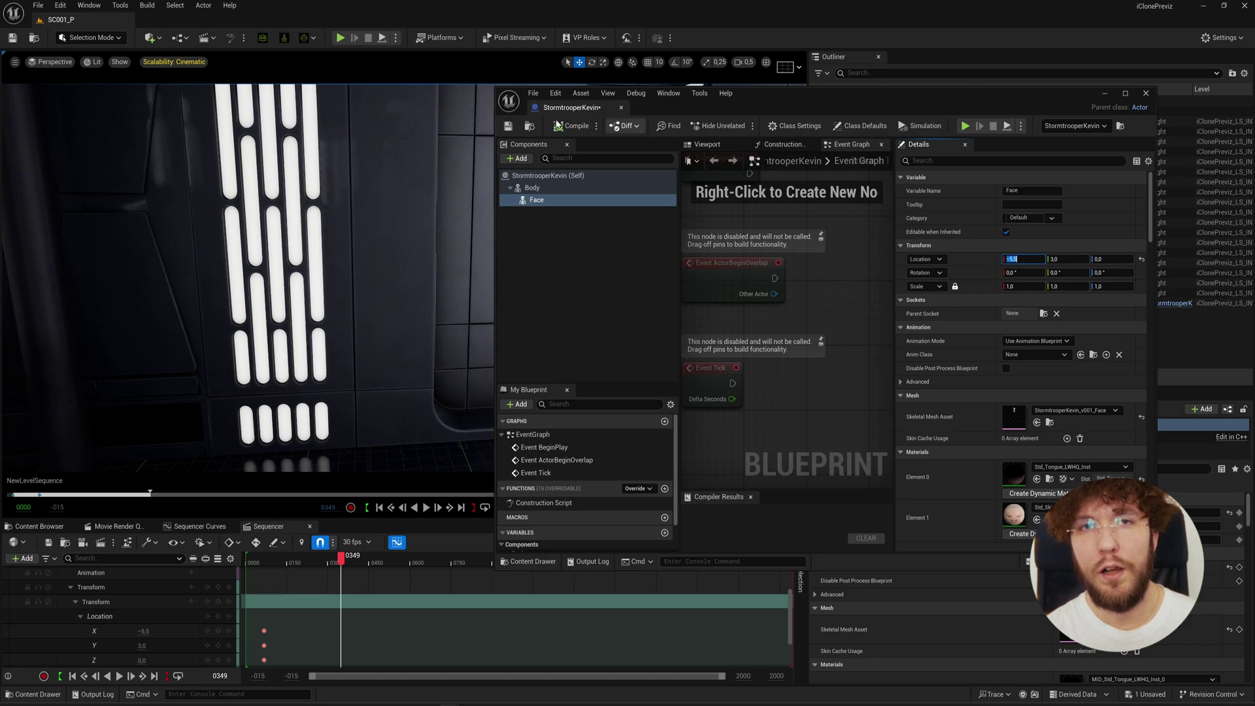
pyautogui.click(570, 125)
pyautogui.click(508, 125)
pyautogui.click(621, 108)
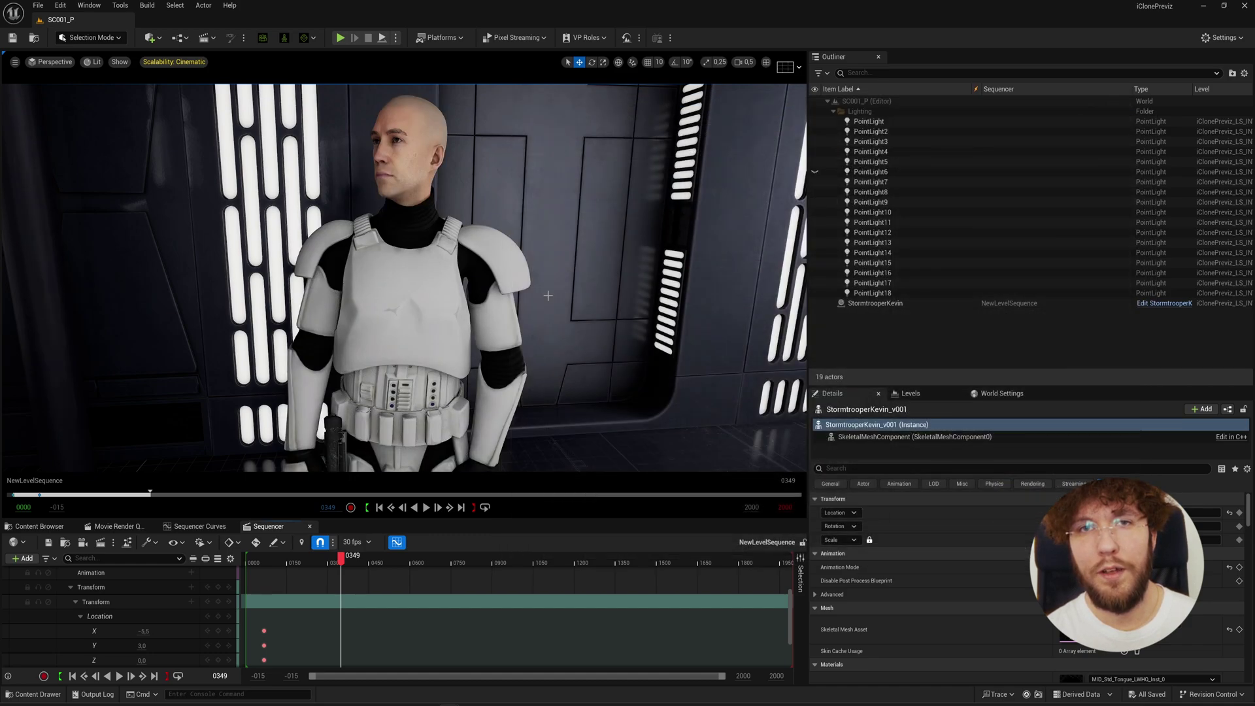
pyautogui.click(426, 507)
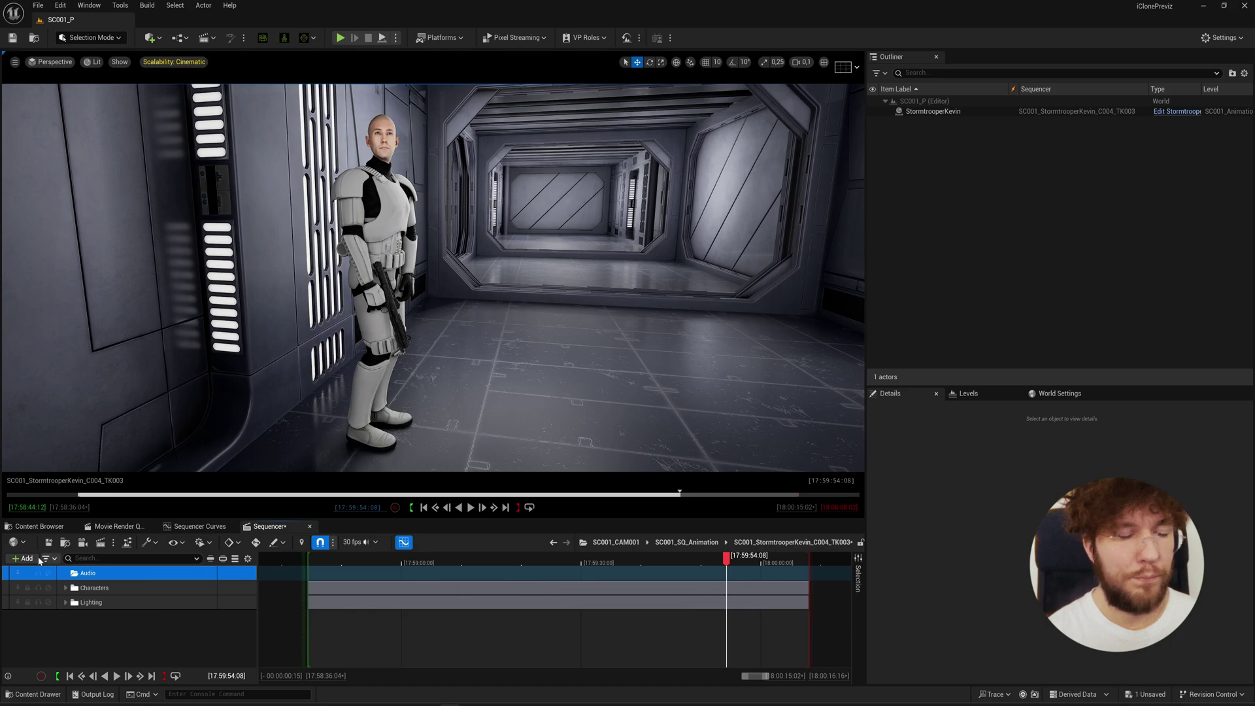
# Add the iClonePreviz_SC001_SQ_Animation_v003 sound wave on an audio track, align it with the sequence start, and play back the sync
pyautogui.click(26, 558)
pyautogui.click(69, 407)
pyautogui.click(210, 587)
pyautogui.moveTo(253, 538)
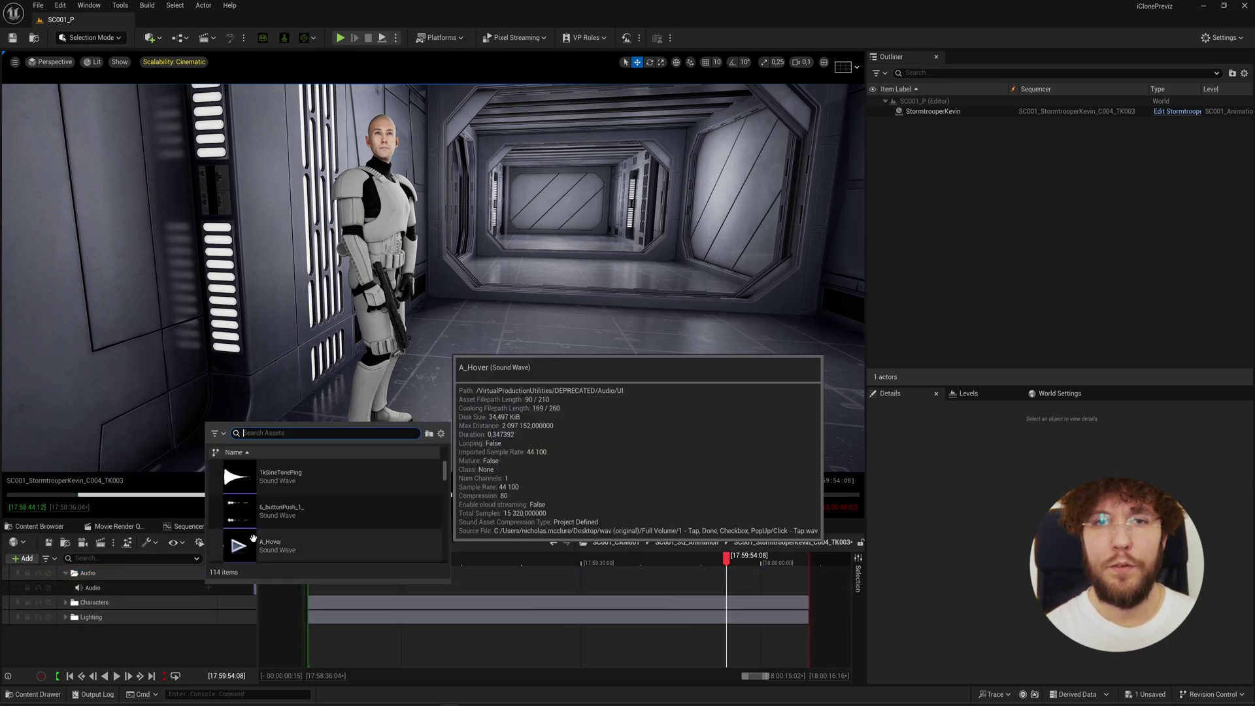
pyautogui.click(240, 476)
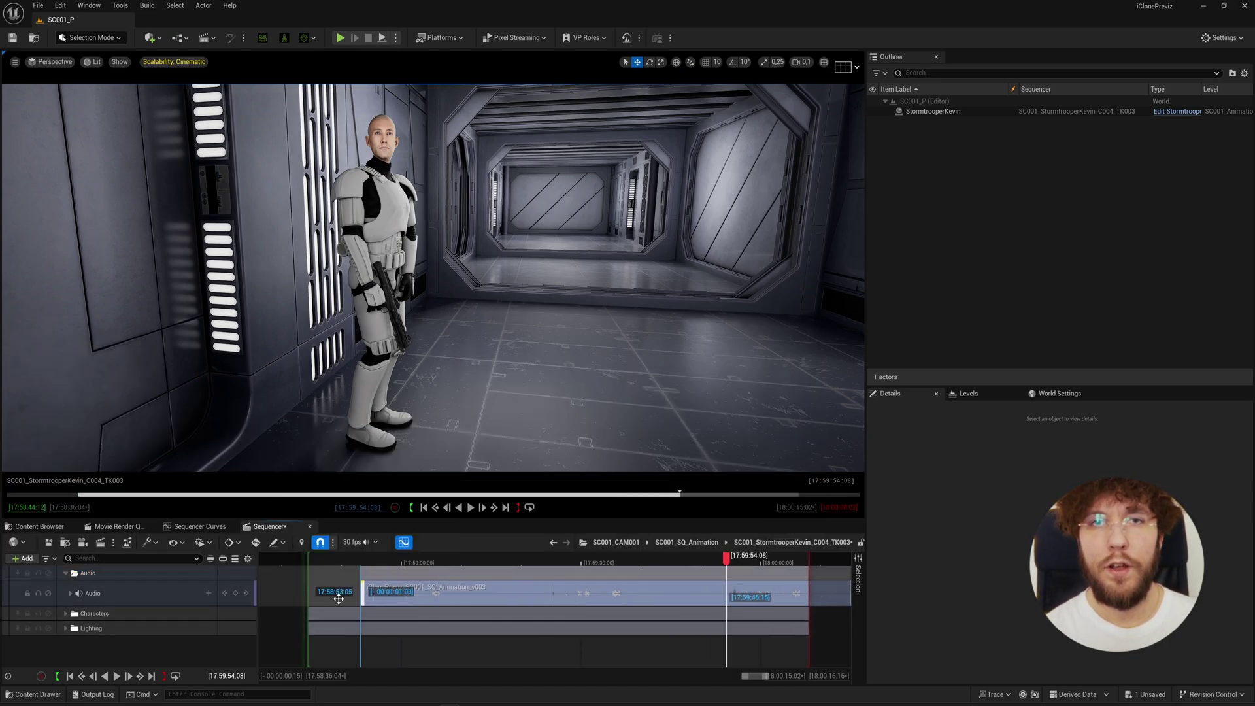
pyautogui.press('space')
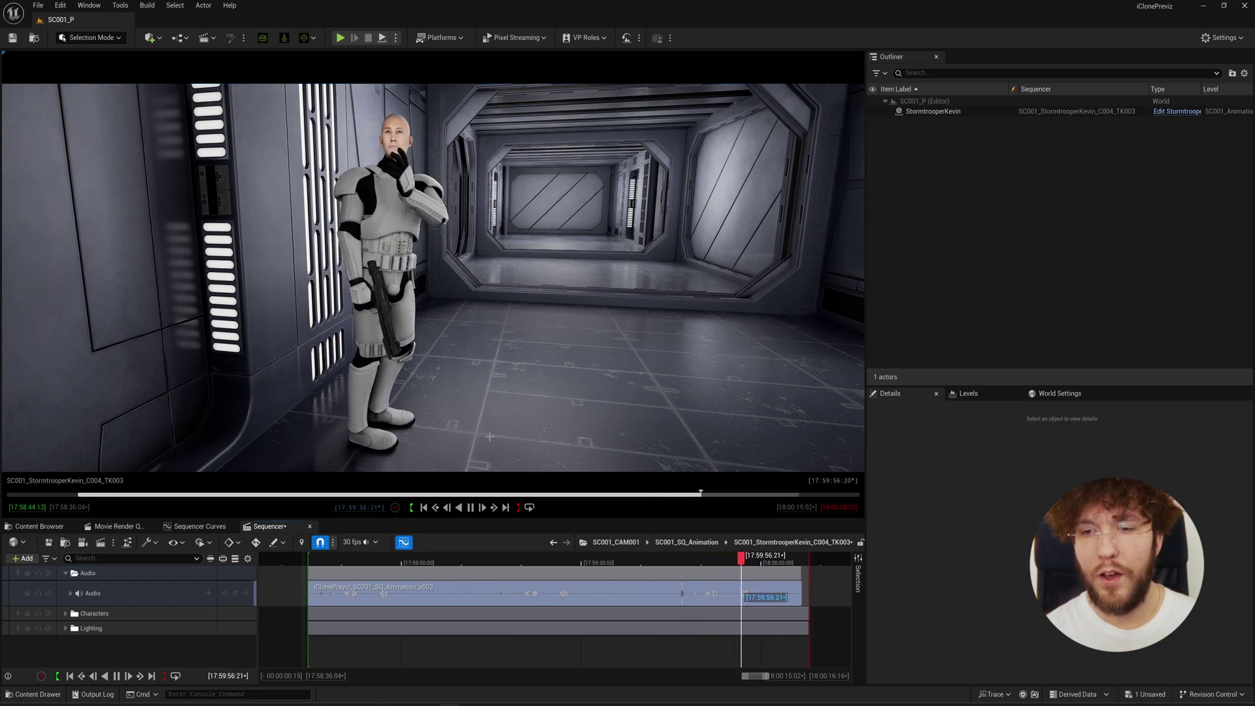
pyautogui.press('space')
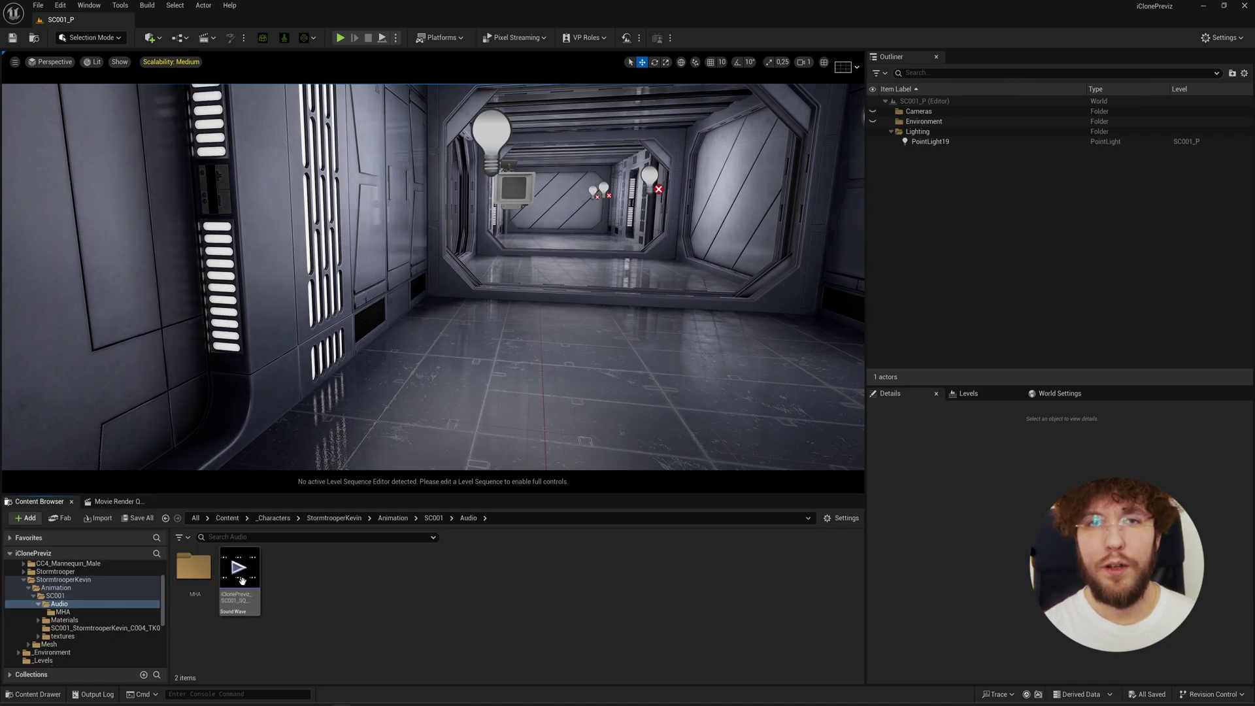
# Process the dialogue sound wave into a MetaHuman performance in the MHA folder, using Rachel_FaceMesh, generated blinks and mixed audio channels
pyautogui.rightClick(239, 573)
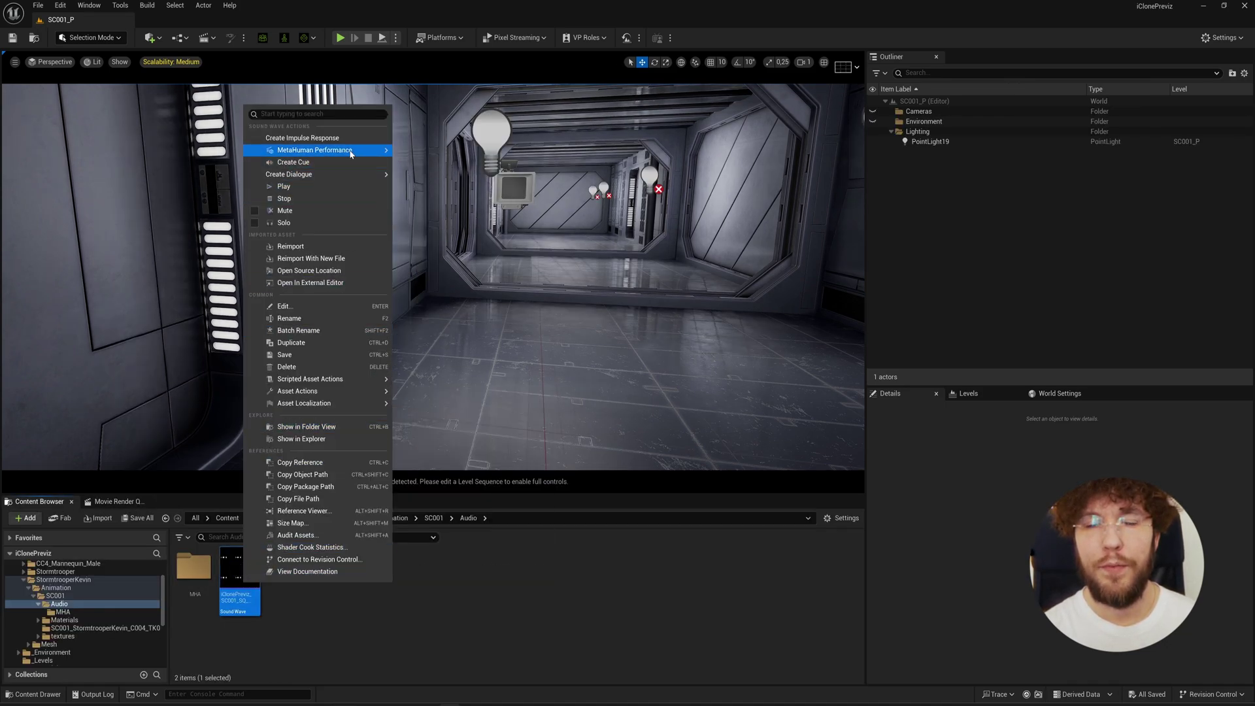
pyautogui.moveTo(314, 149)
pyautogui.click(471, 162)
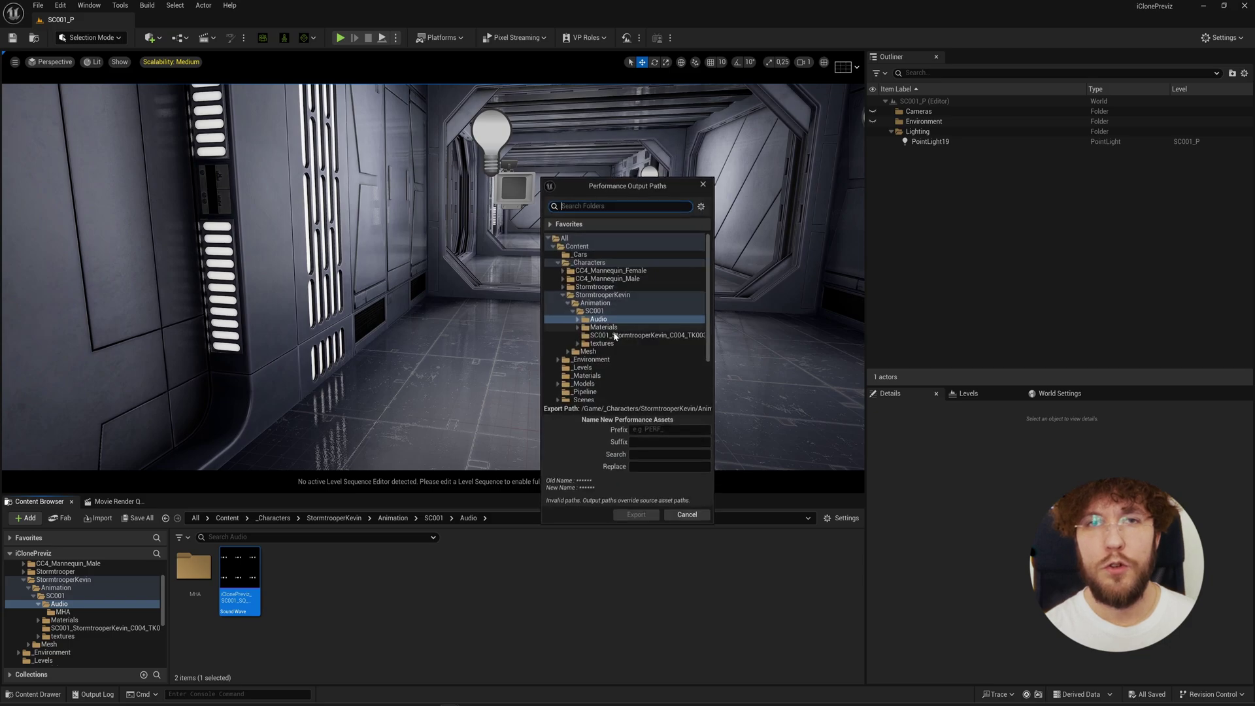
pyautogui.click(578, 320)
pyautogui.click(600, 326)
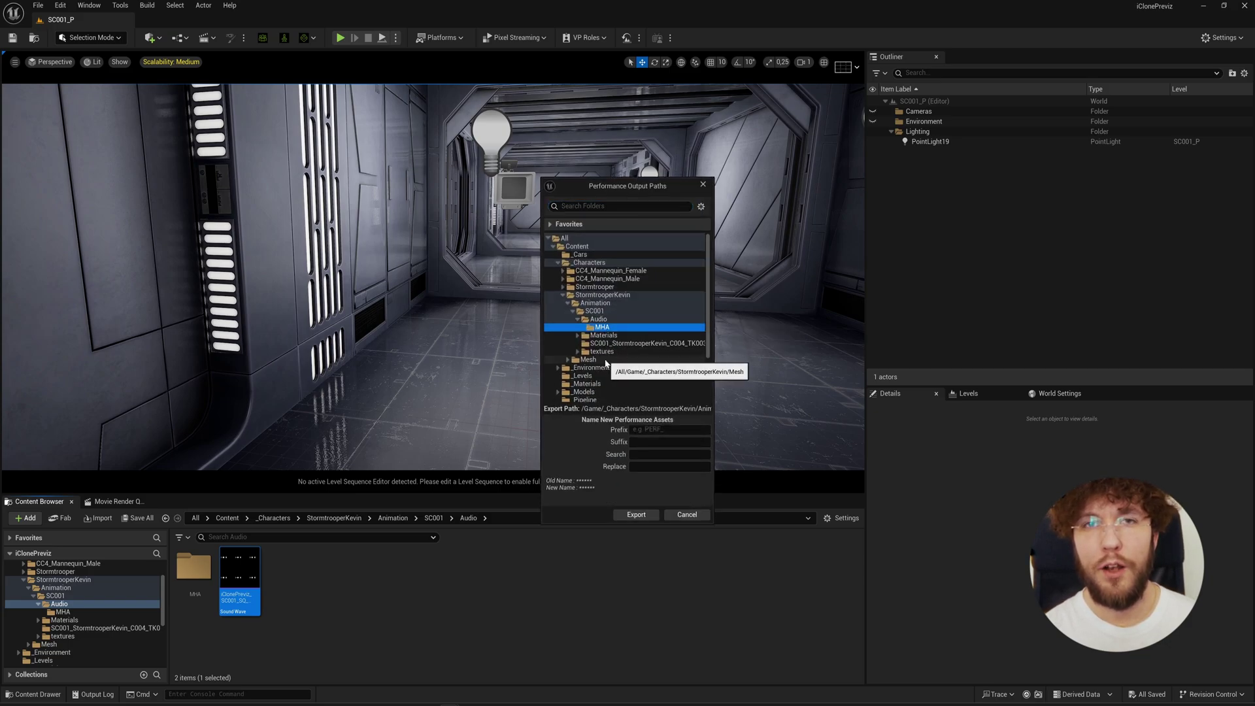
pyautogui.click(634, 515)
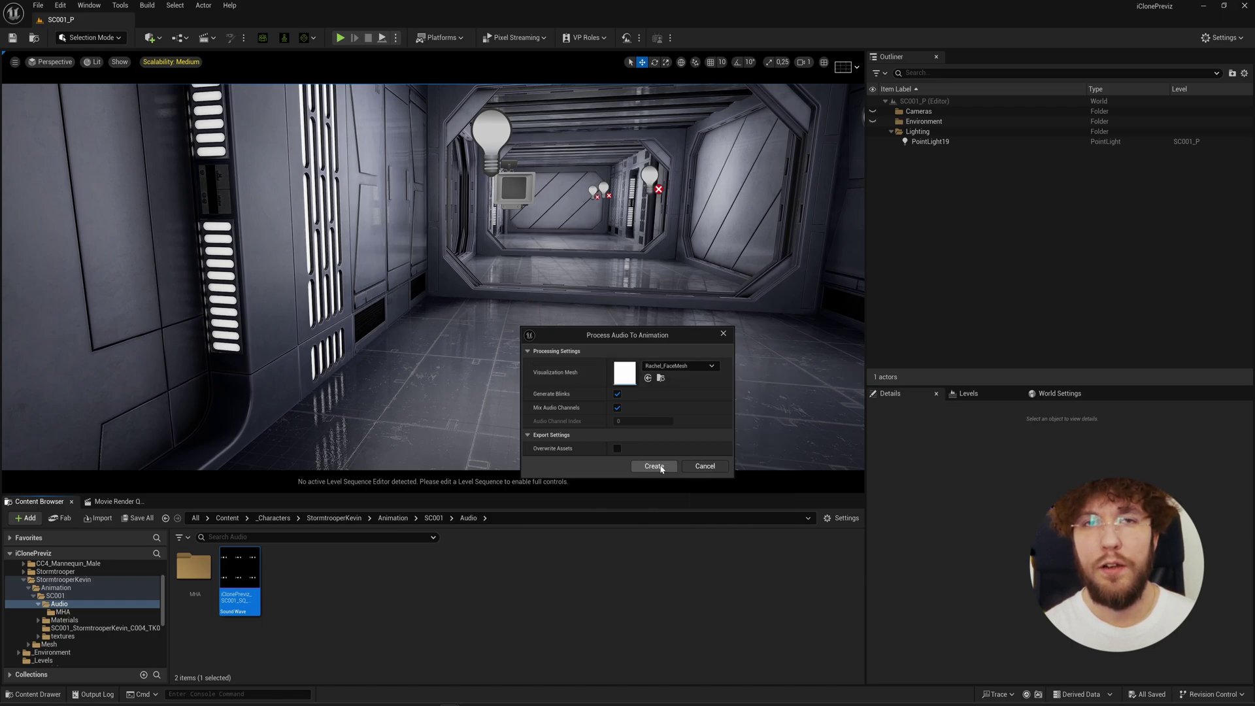
pyautogui.click(654, 466)
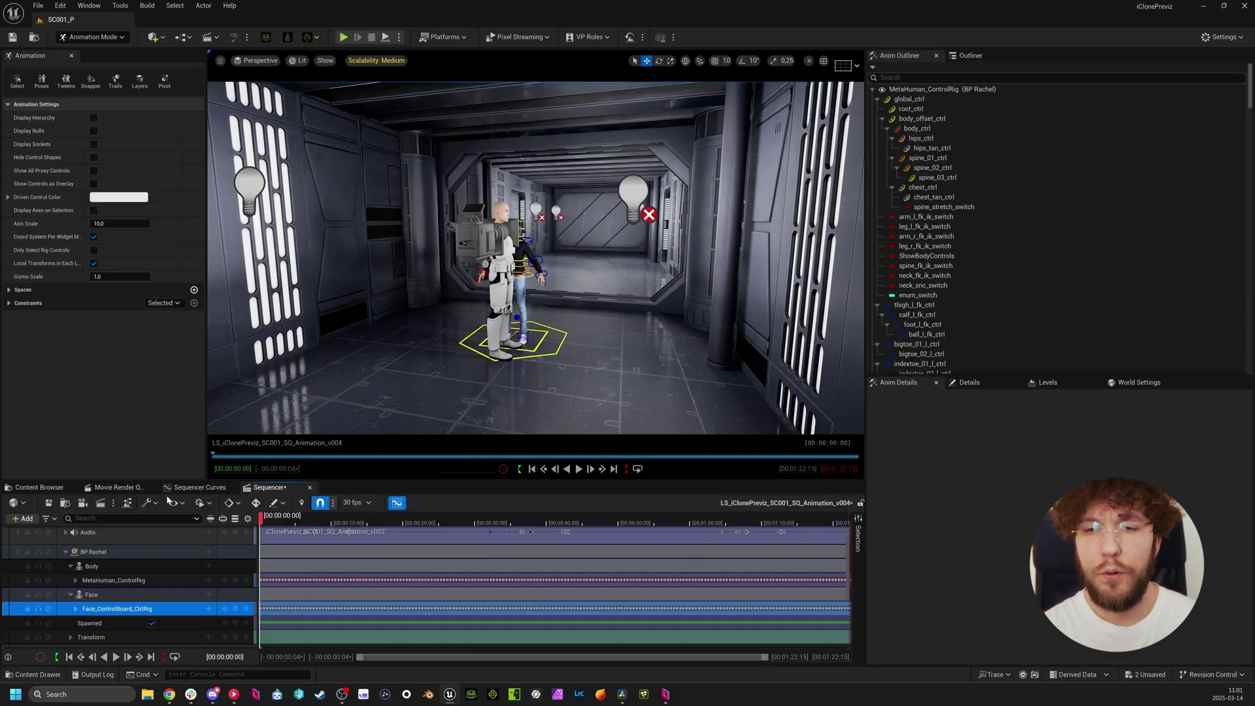
# Open the SC001_StormtrooperKevin_C004_TK003 sequence and select the layered CC_Face_Rig track under the Face component
pyautogui.click(39, 487)
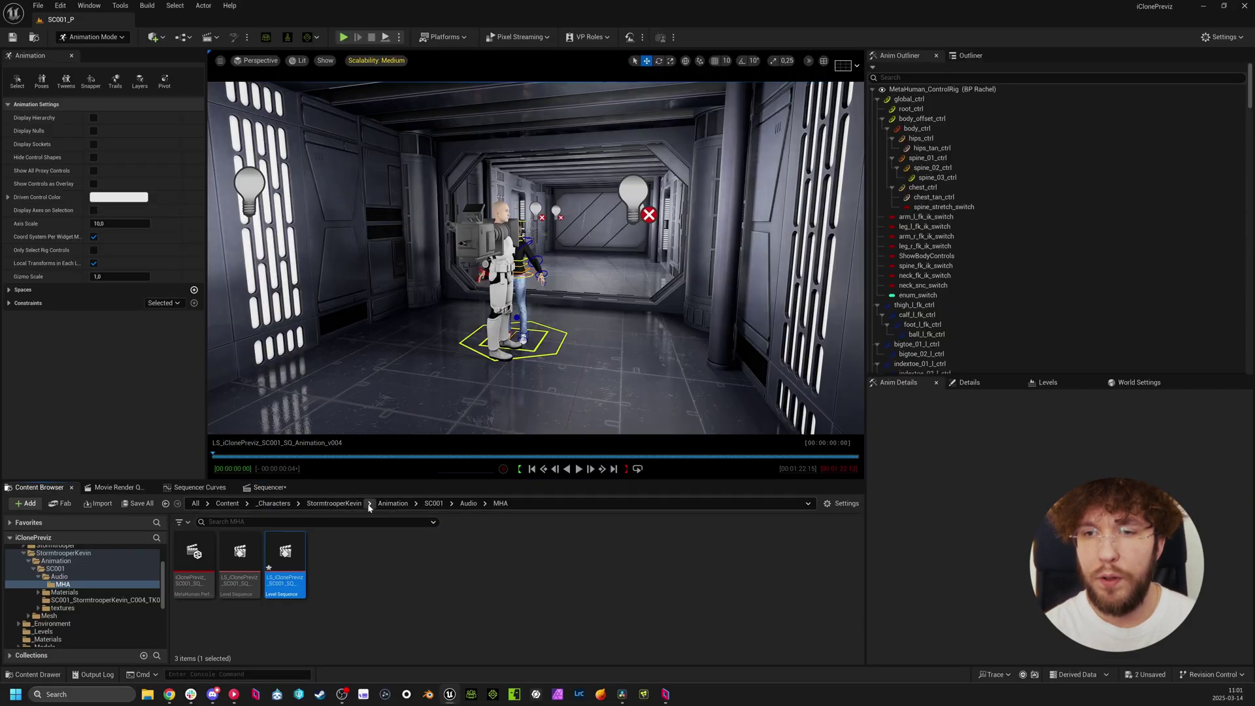
pyautogui.click(222, 507)
pyautogui.doubleClick(515, 560)
pyautogui.doubleClick(200, 559)
pyautogui.doubleClick(199, 560)
pyautogui.doubleClick(229, 560)
pyautogui.doubleClick(200, 560)
pyautogui.click(124, 632)
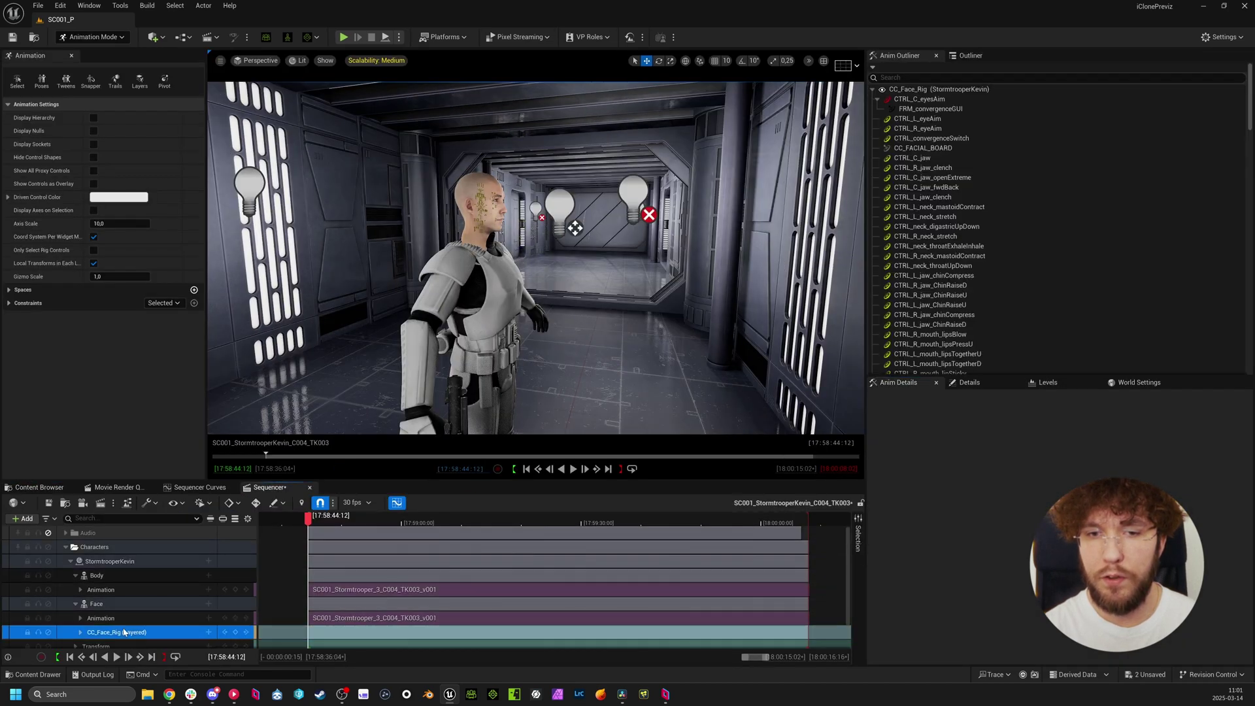
pyautogui.scroll(-3, 131, 632)
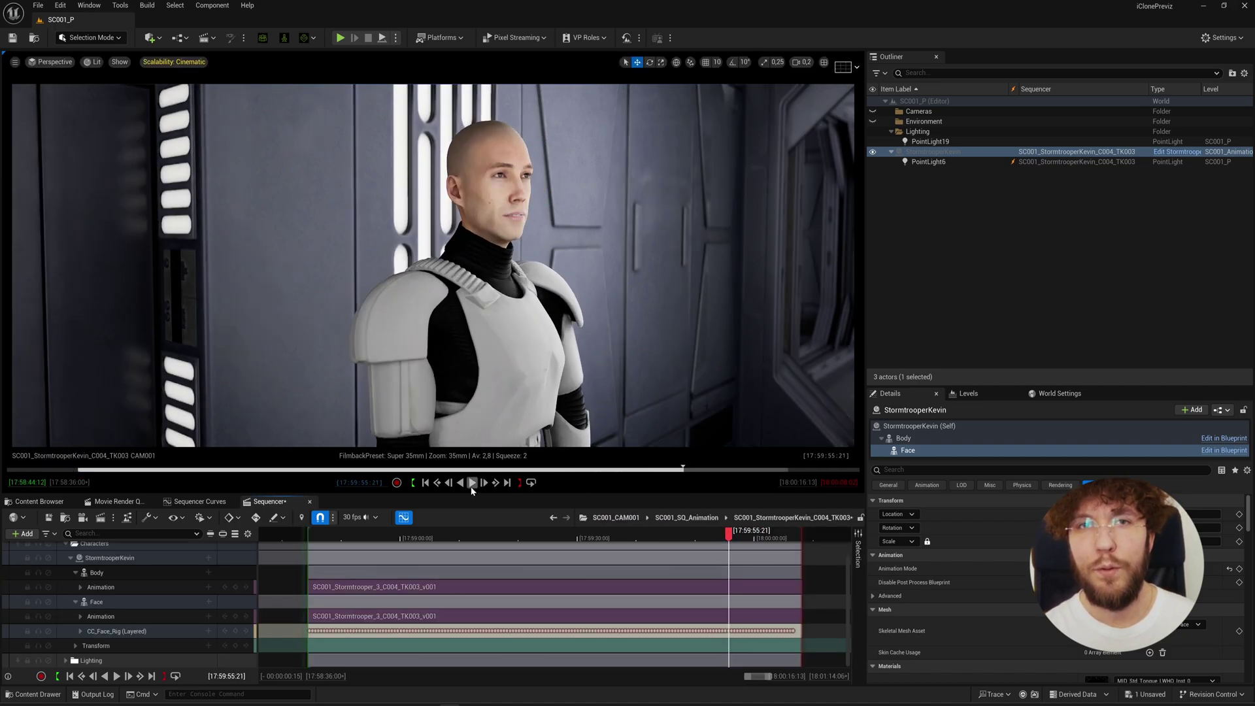
# Play back the stormtrooper's facial animation, and replay it from 17:59:55:01 to review the lip sync
pyautogui.click(472, 487)
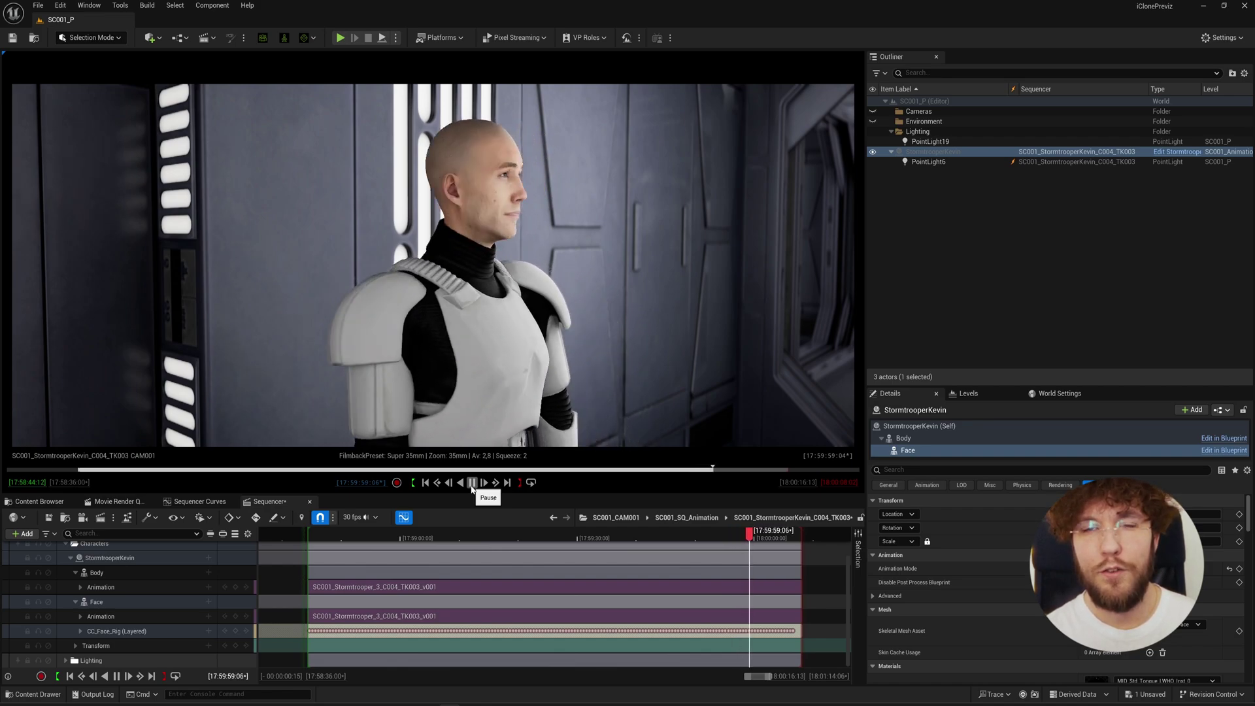
pyautogui.click(473, 487)
pyautogui.click(725, 537)
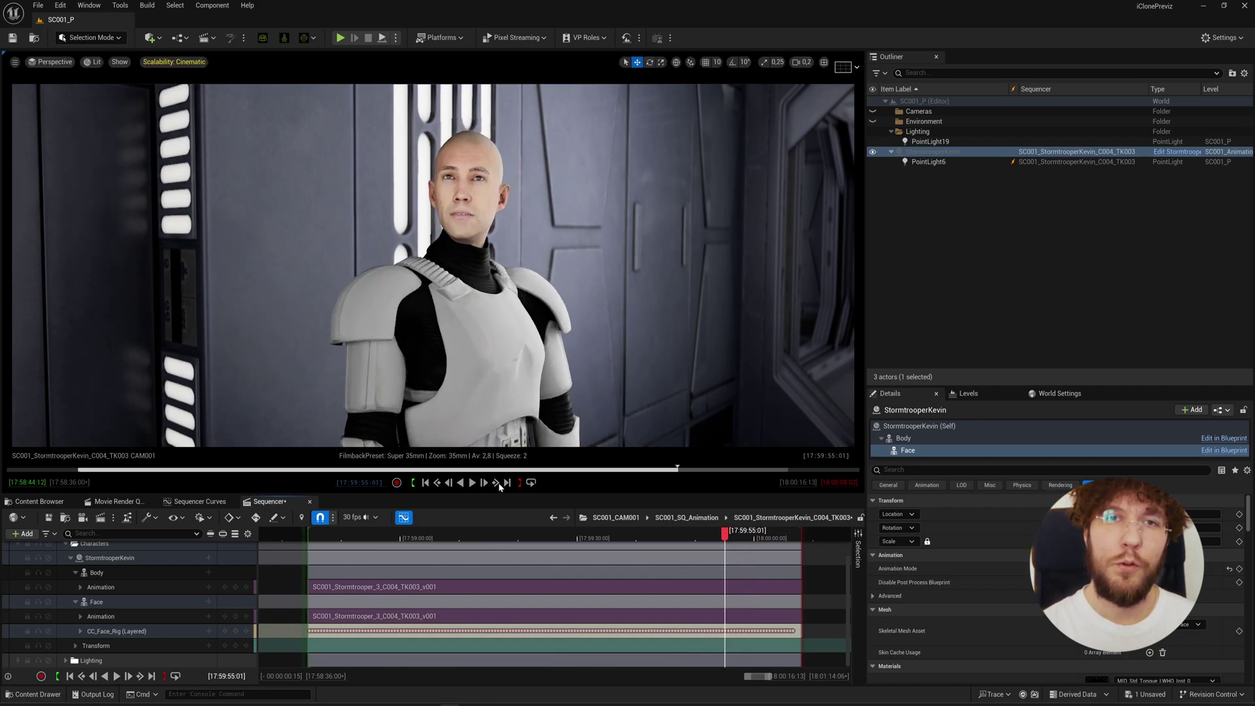
pyautogui.click(473, 483)
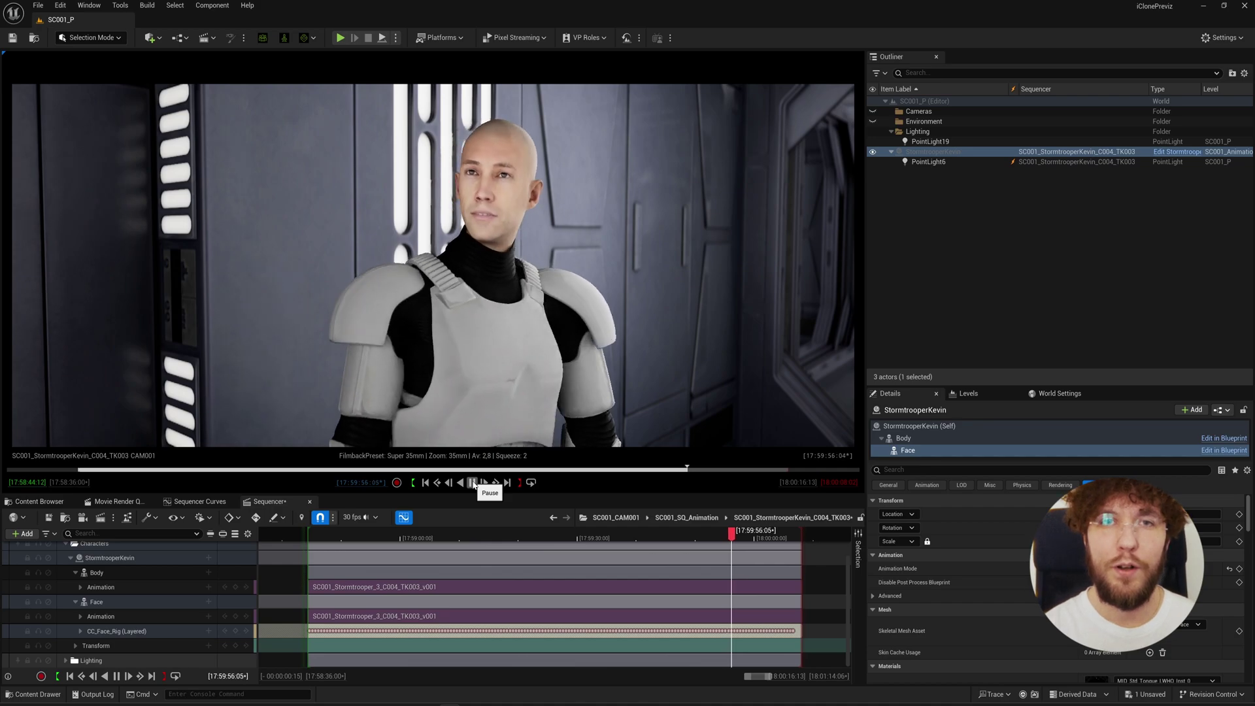